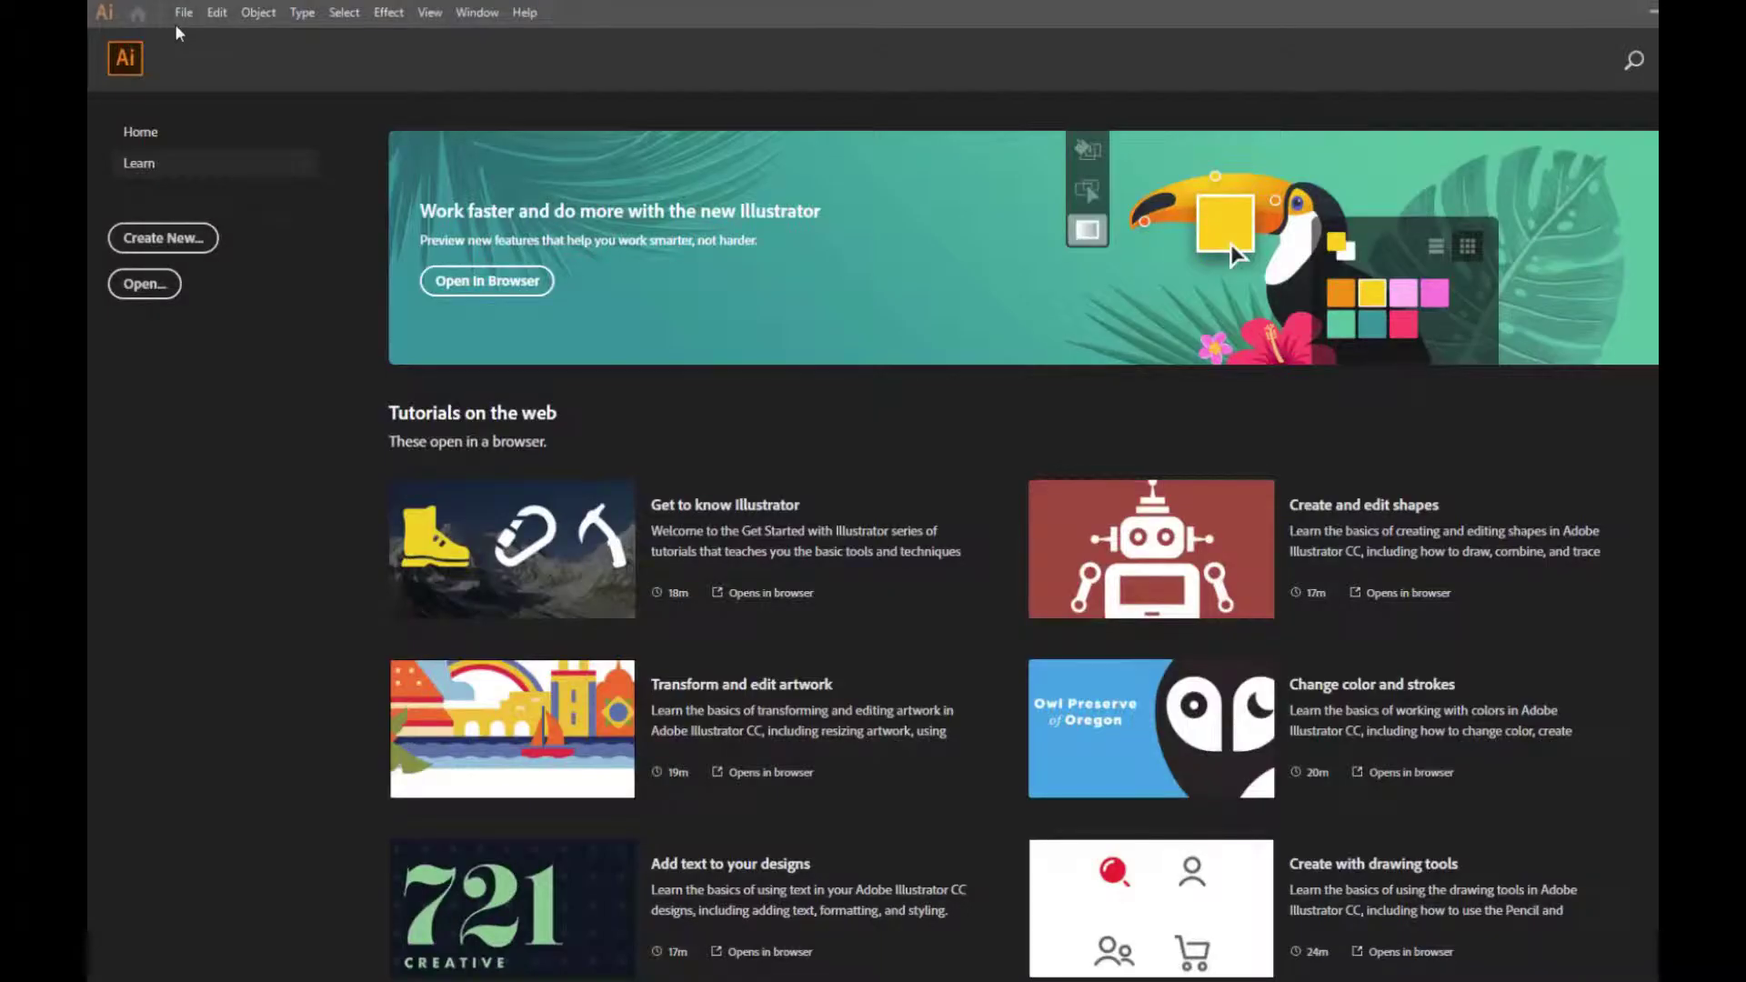
Bring up Illustrator's home screen with its tutorials after the finished star logo preview.
left_click(183, 12)
Create a new 1024 × 1024 px RGB document with a blank artboard.
key("ctrl+n")
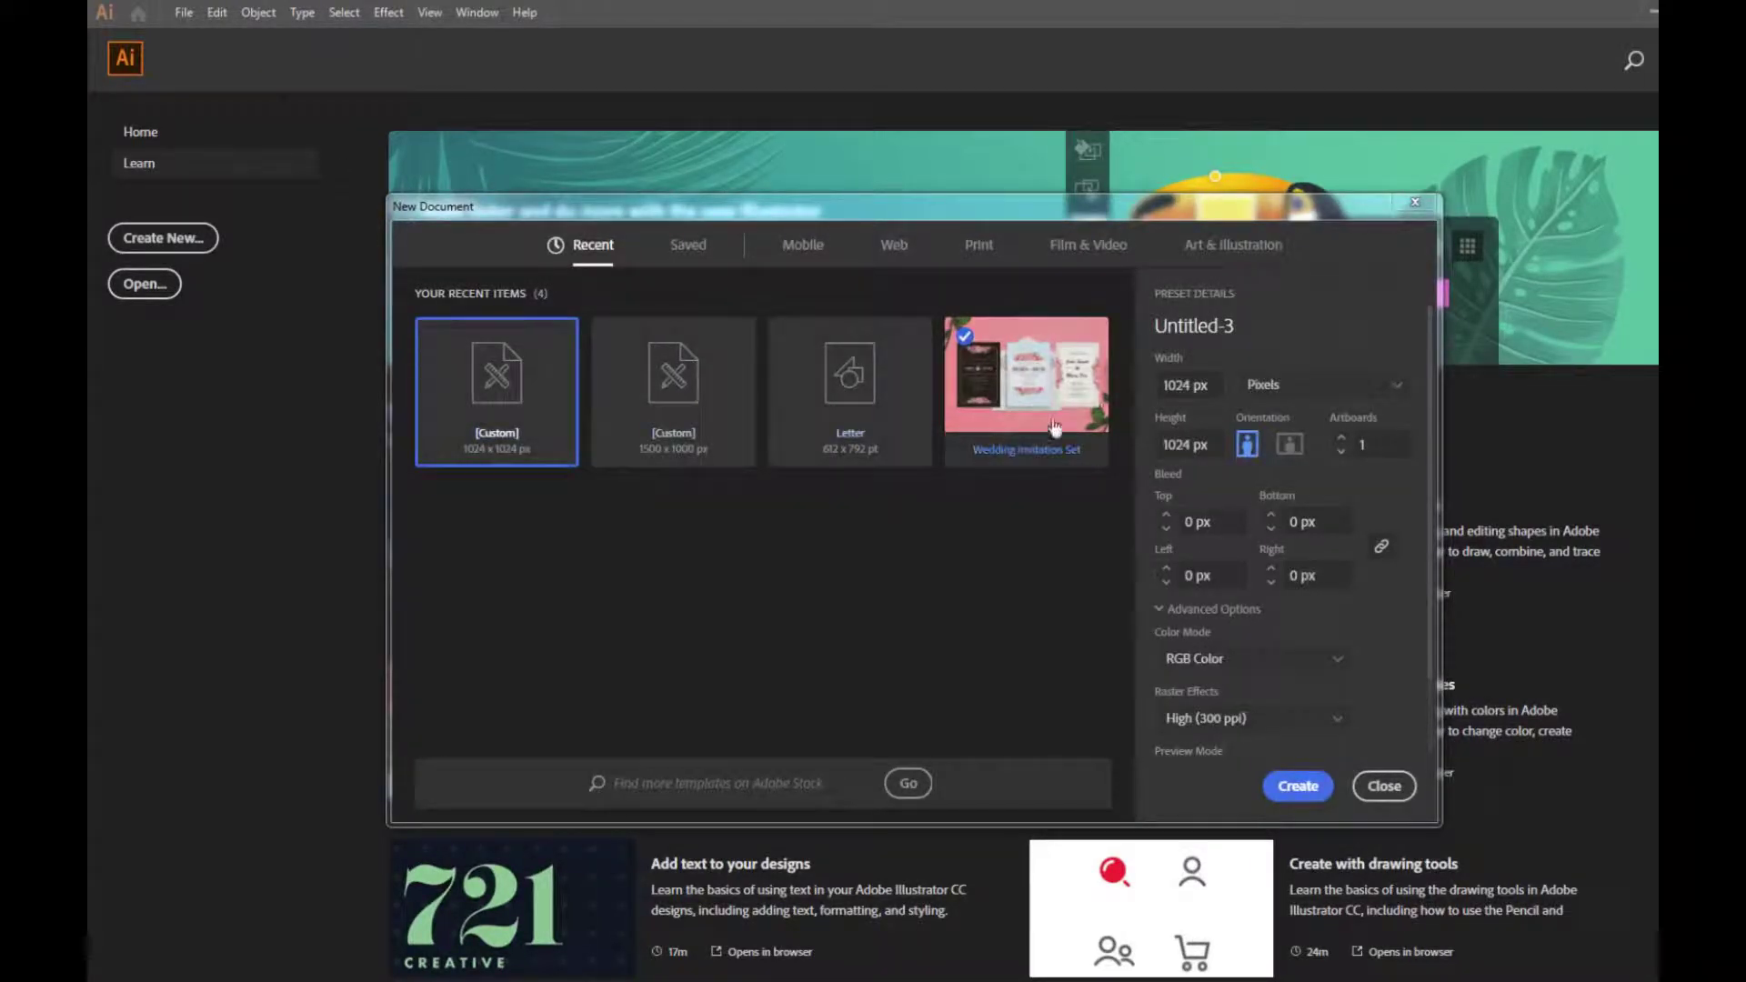
left_click(1199, 446)
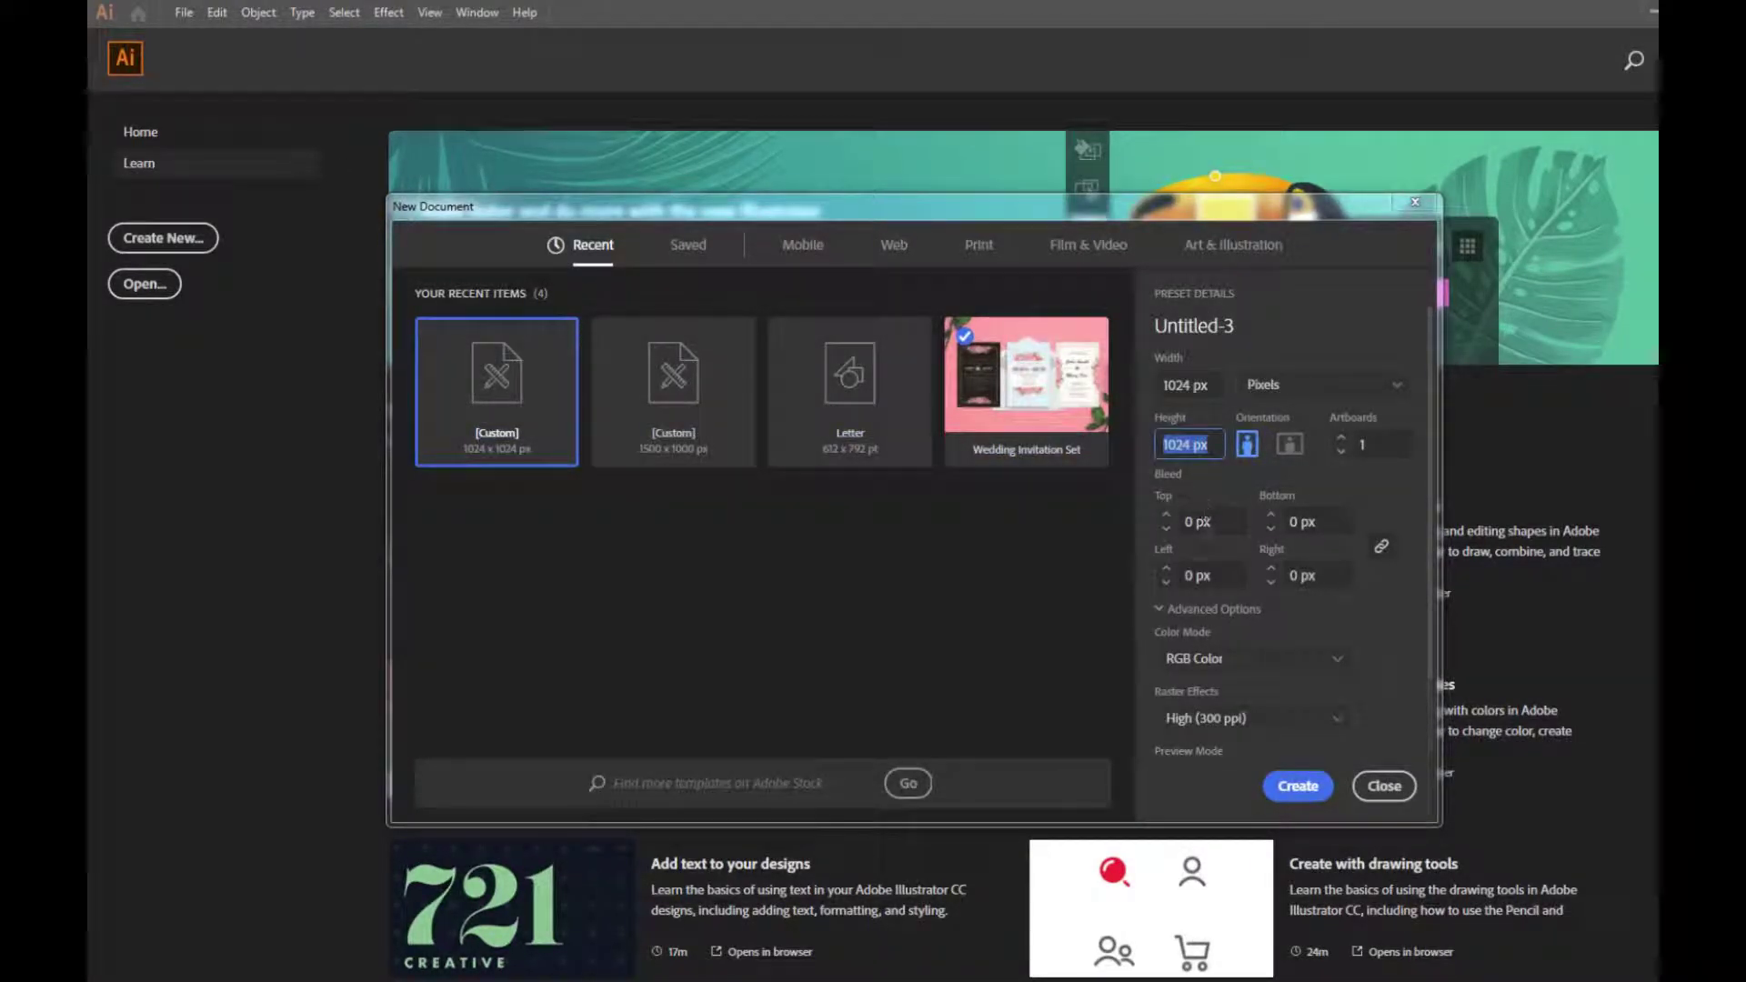
left_click(1297, 788)
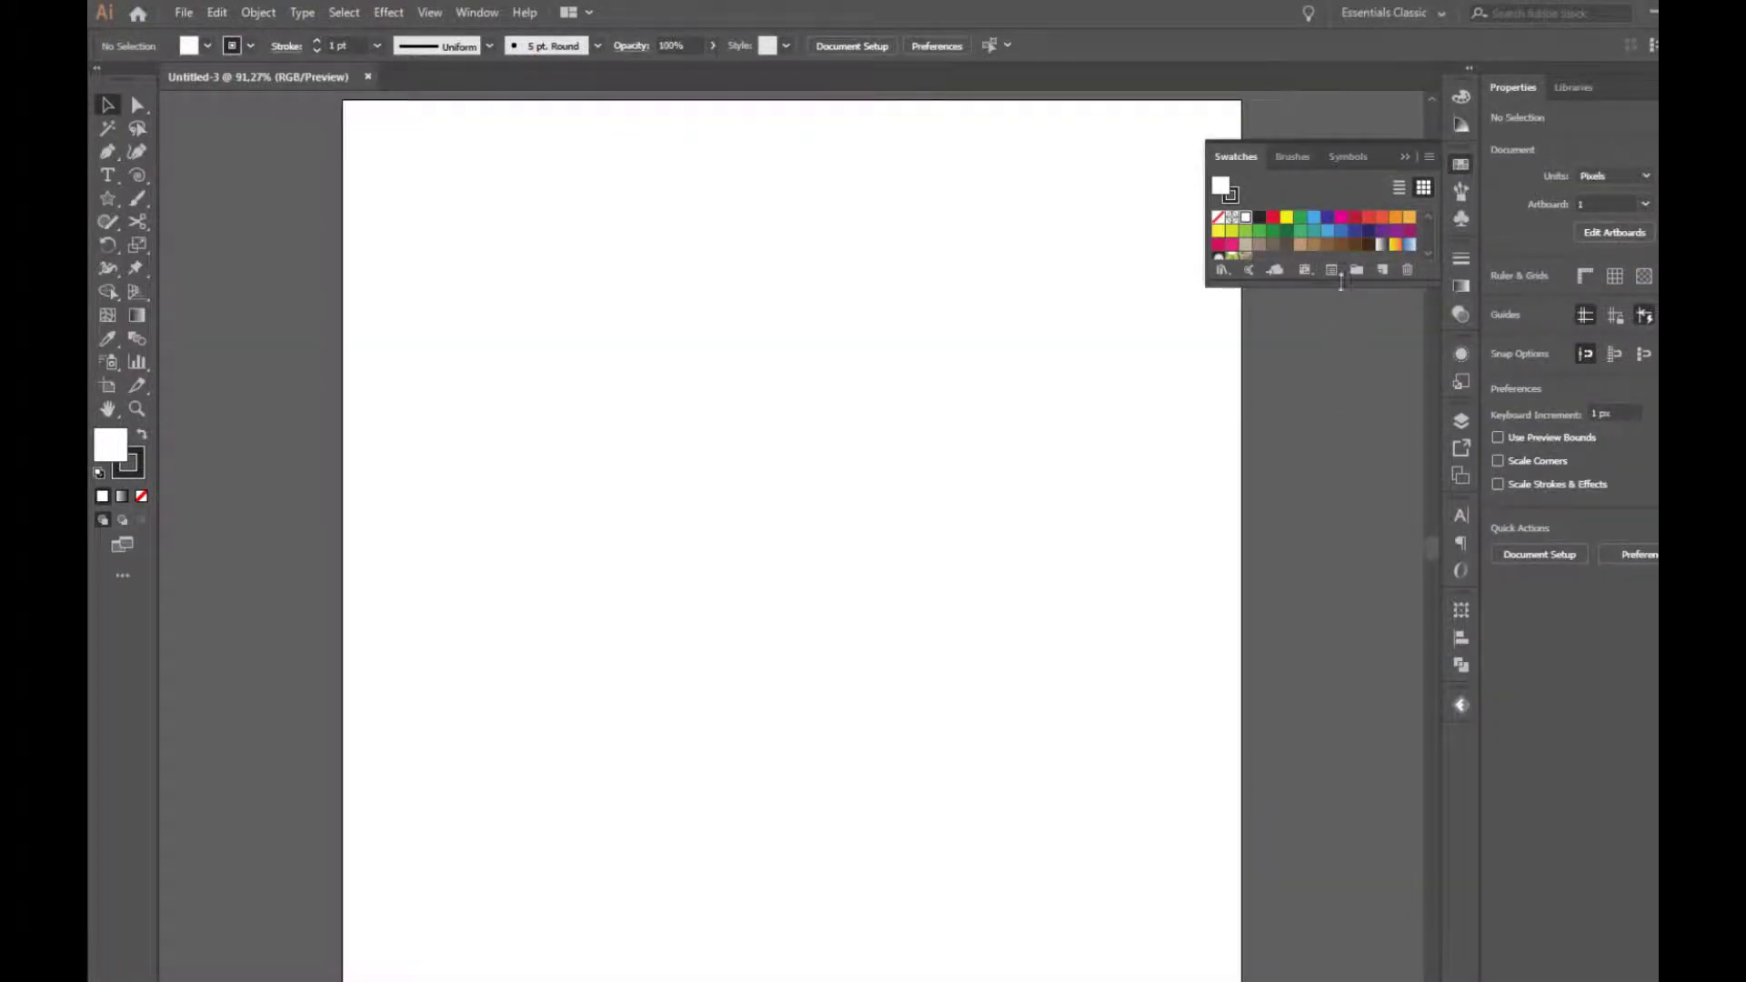
Create a five-point star with Radius 1 of 273 px and Radius 2 of 104 px.
left_click(1406, 158)
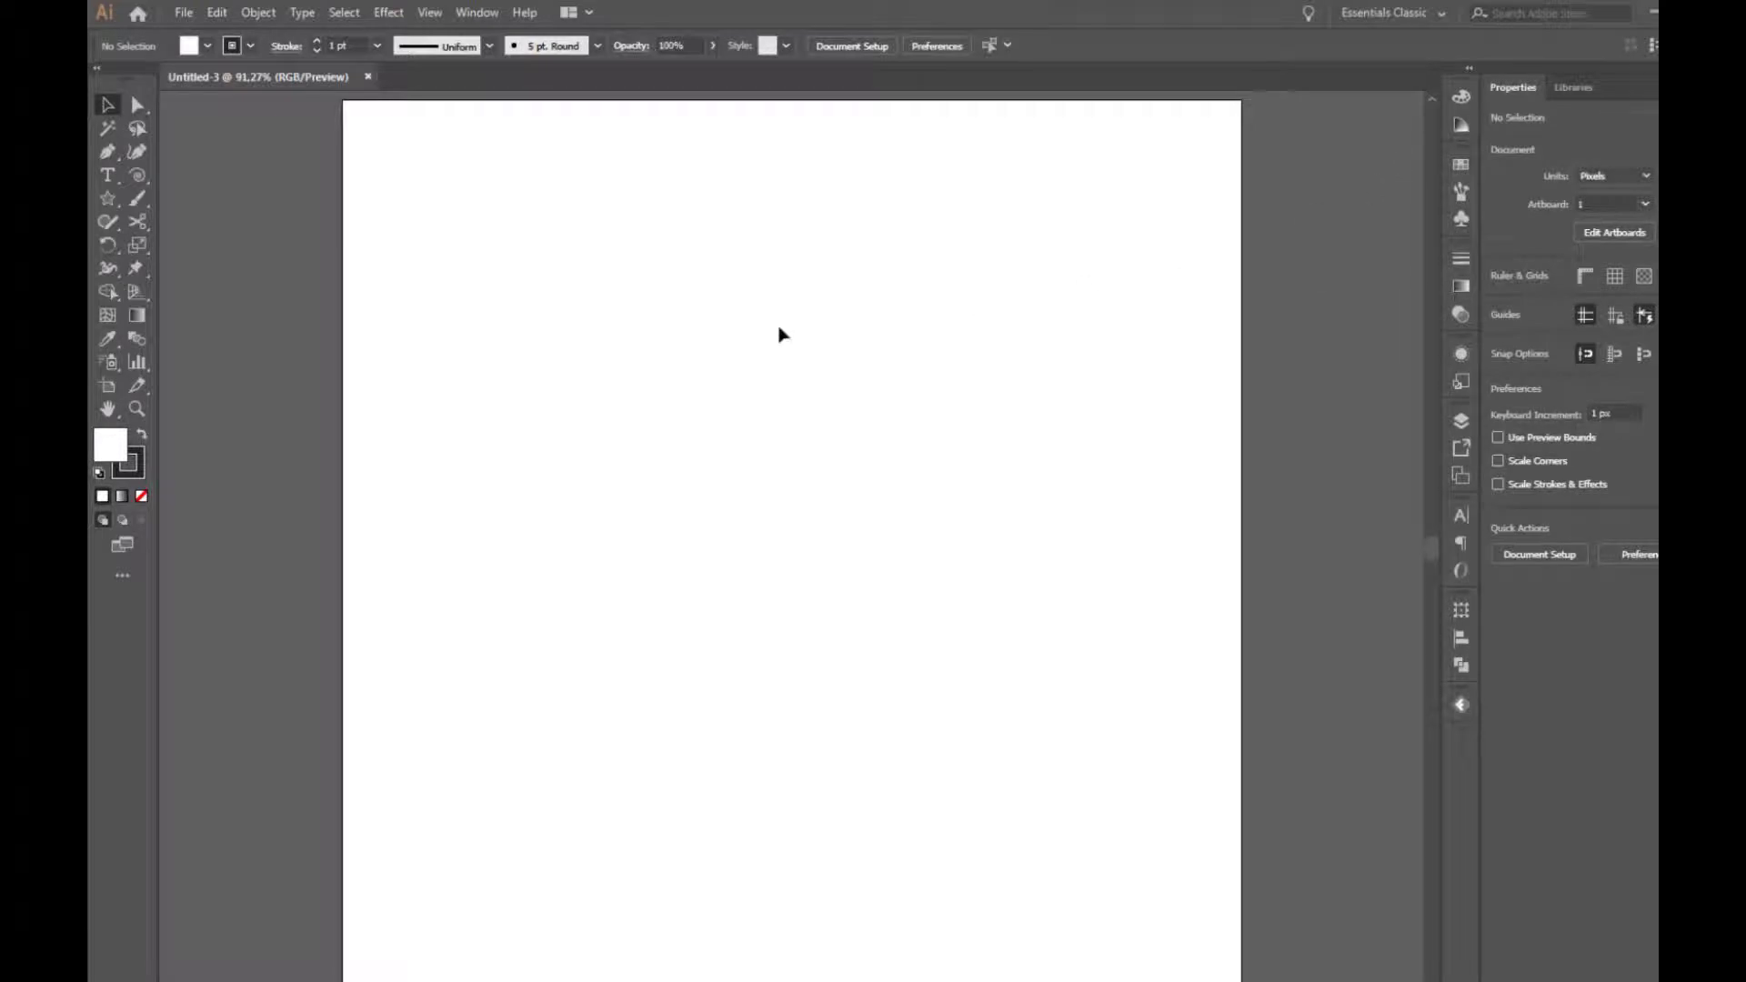
left_click(109, 200)
left_click_drag(111, 207, 189, 293)
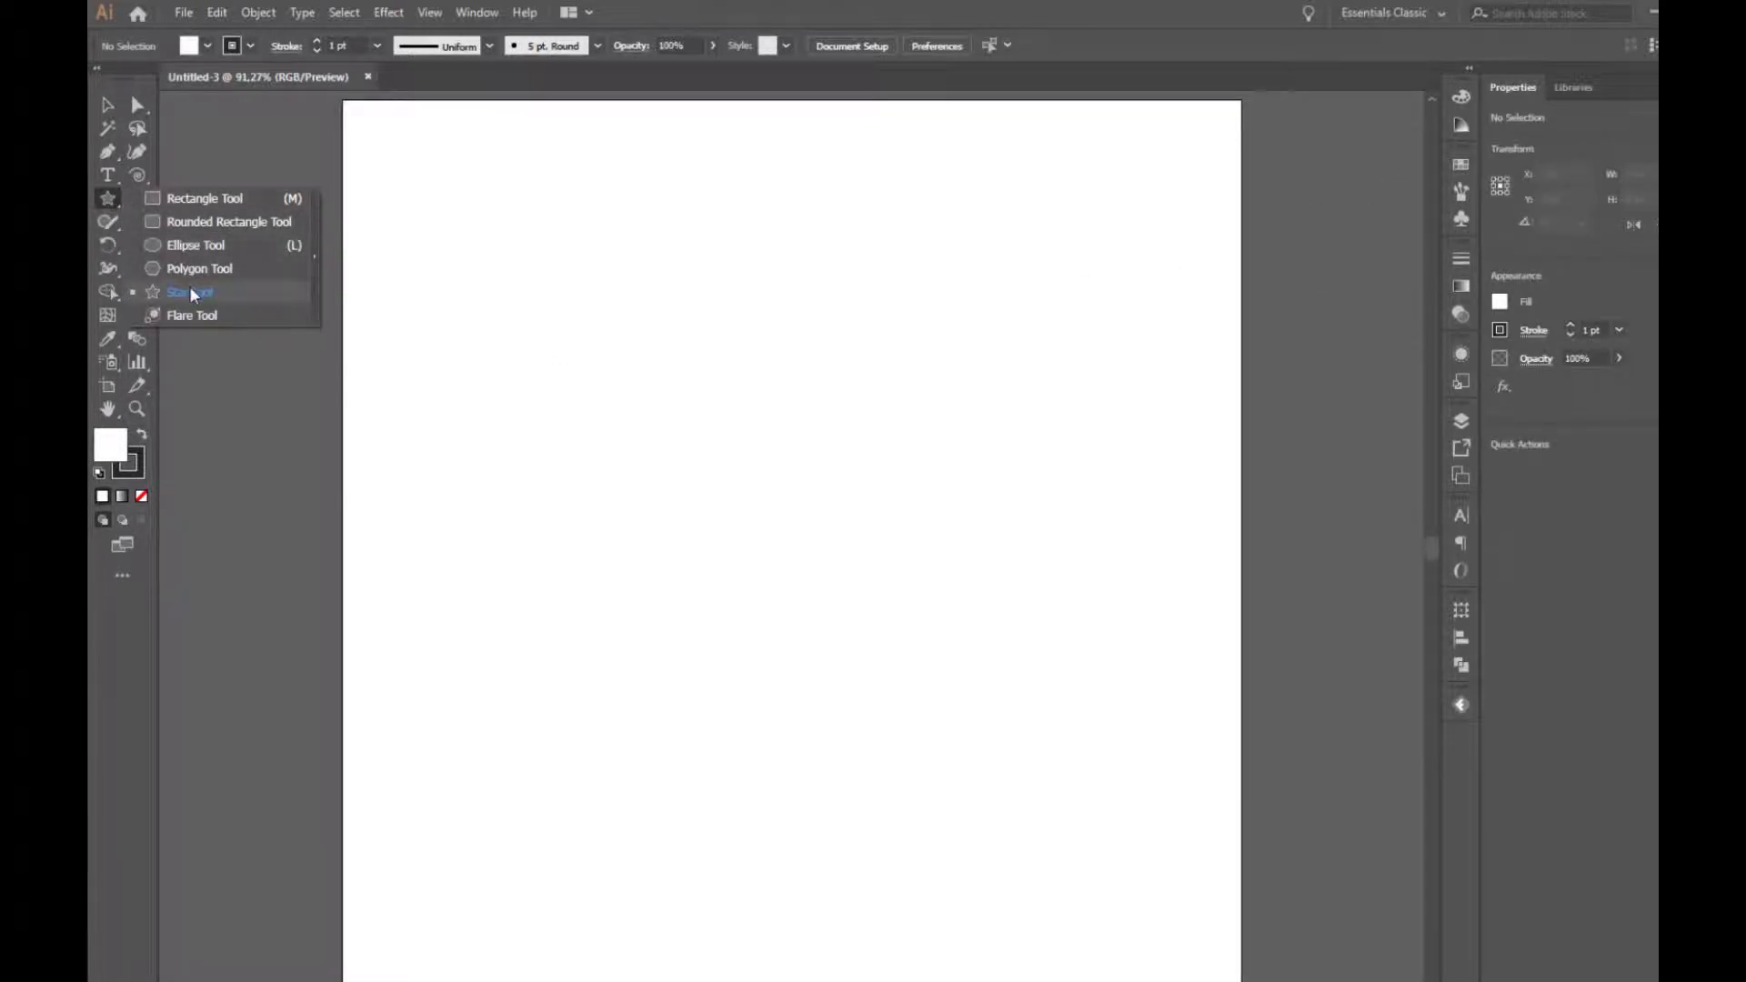
left_click(663, 389)
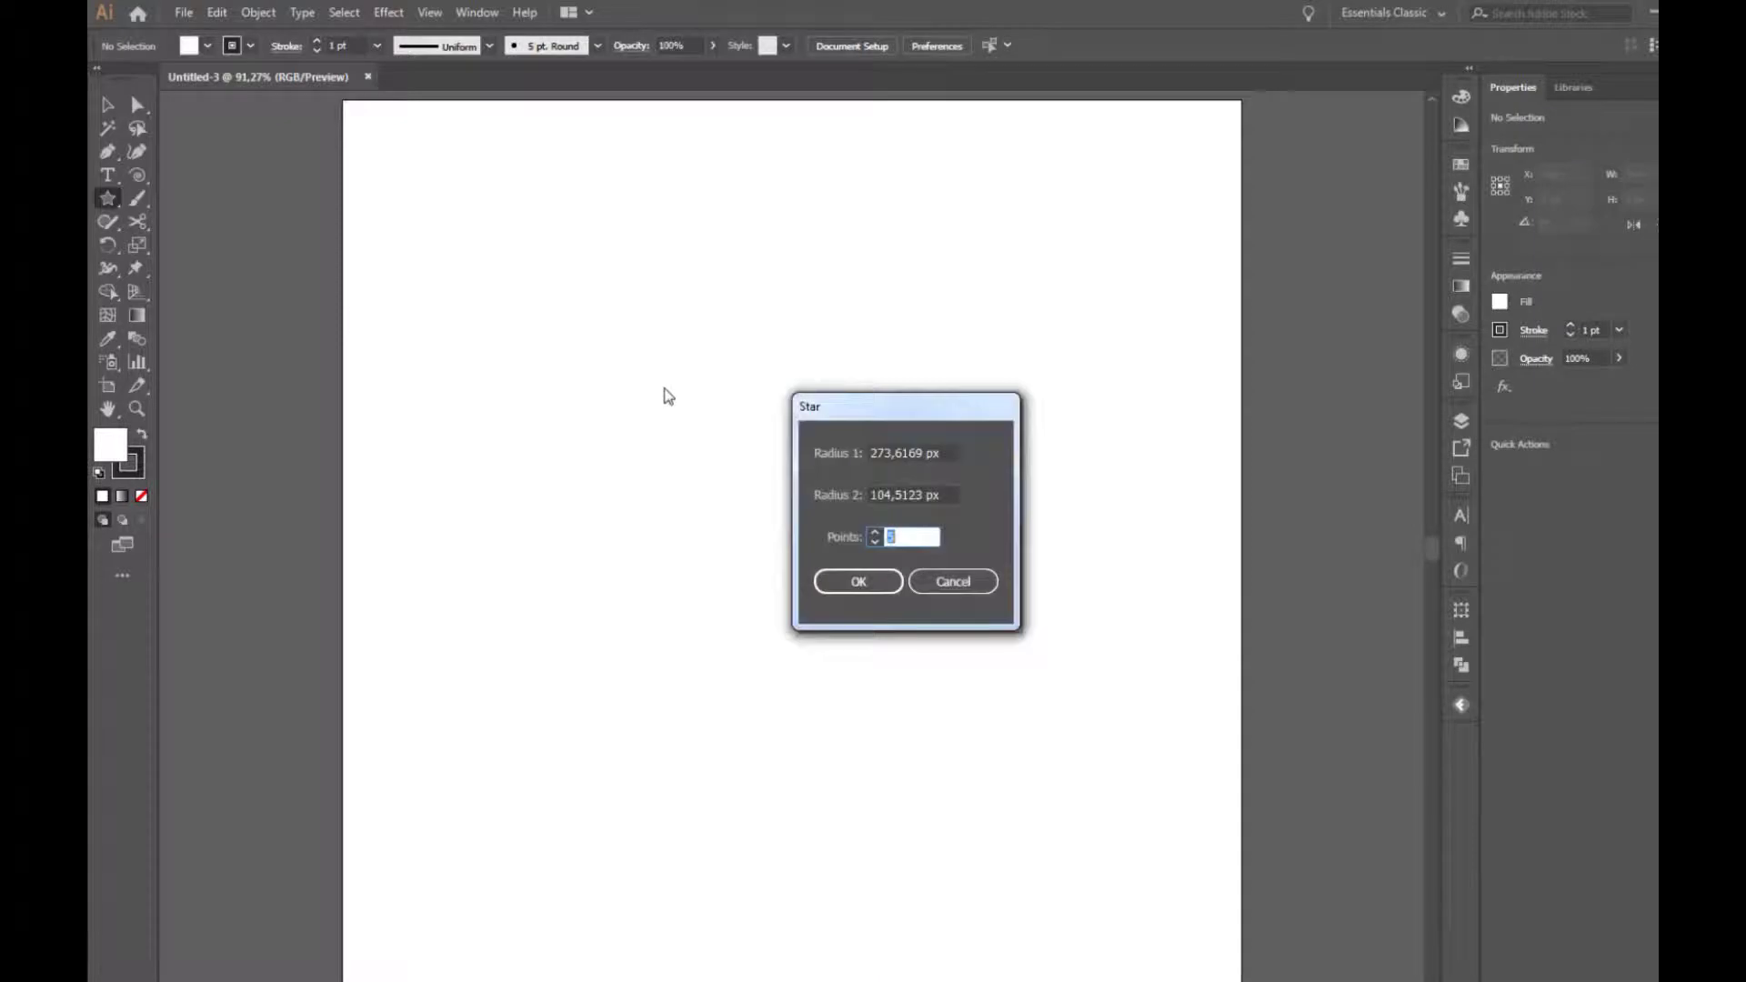
mouse_move(885, 446)
left_mouse_down()
mouse_move(929, 453)
mouse_move(951, 497)
left_mouse_up()
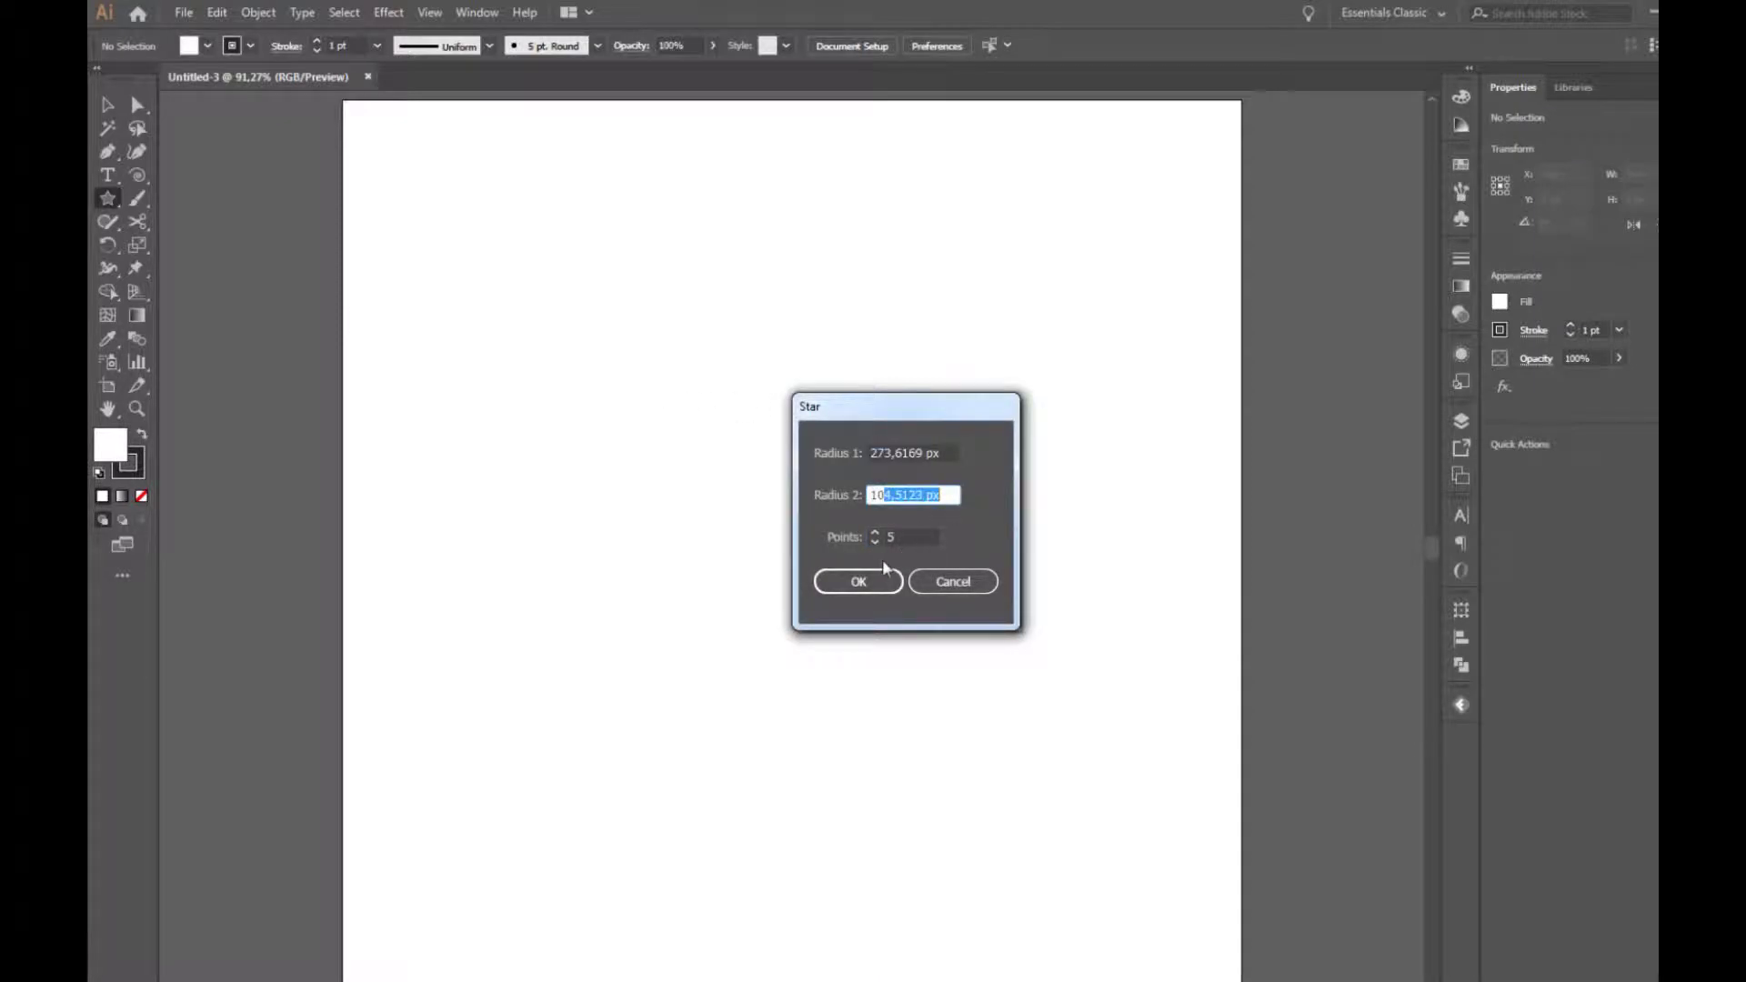
double_click(883, 452)
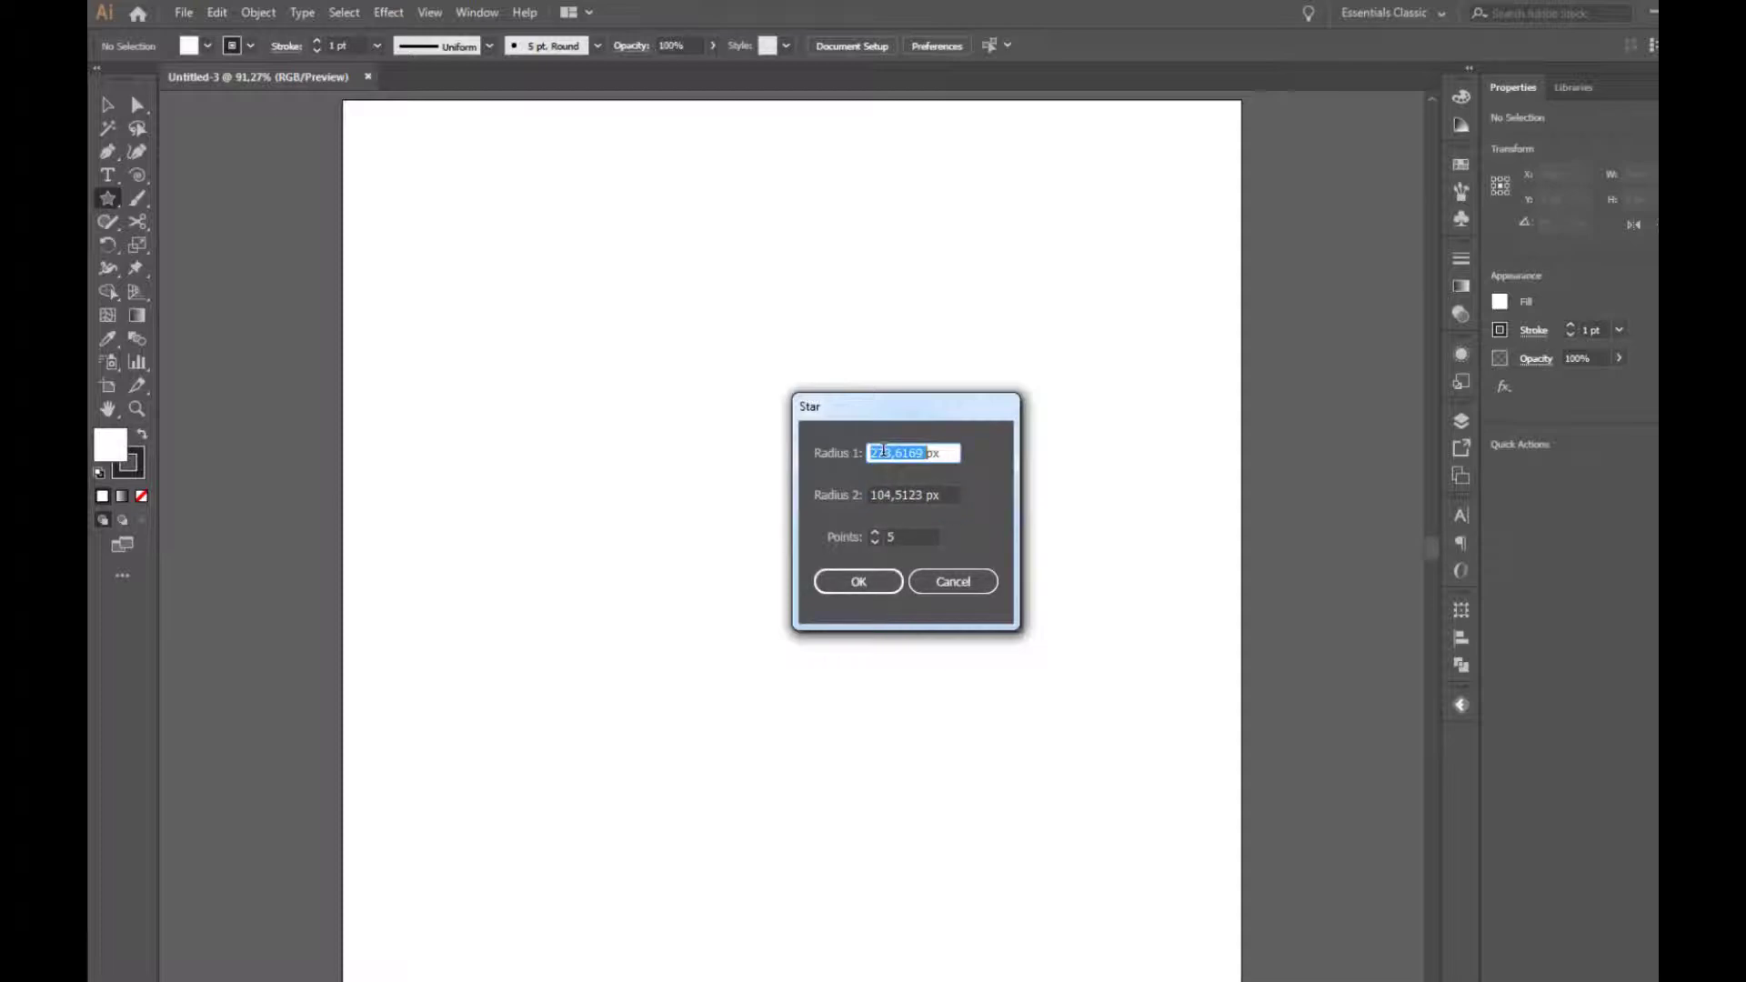
type("273")
double_click(892, 494)
type("104")
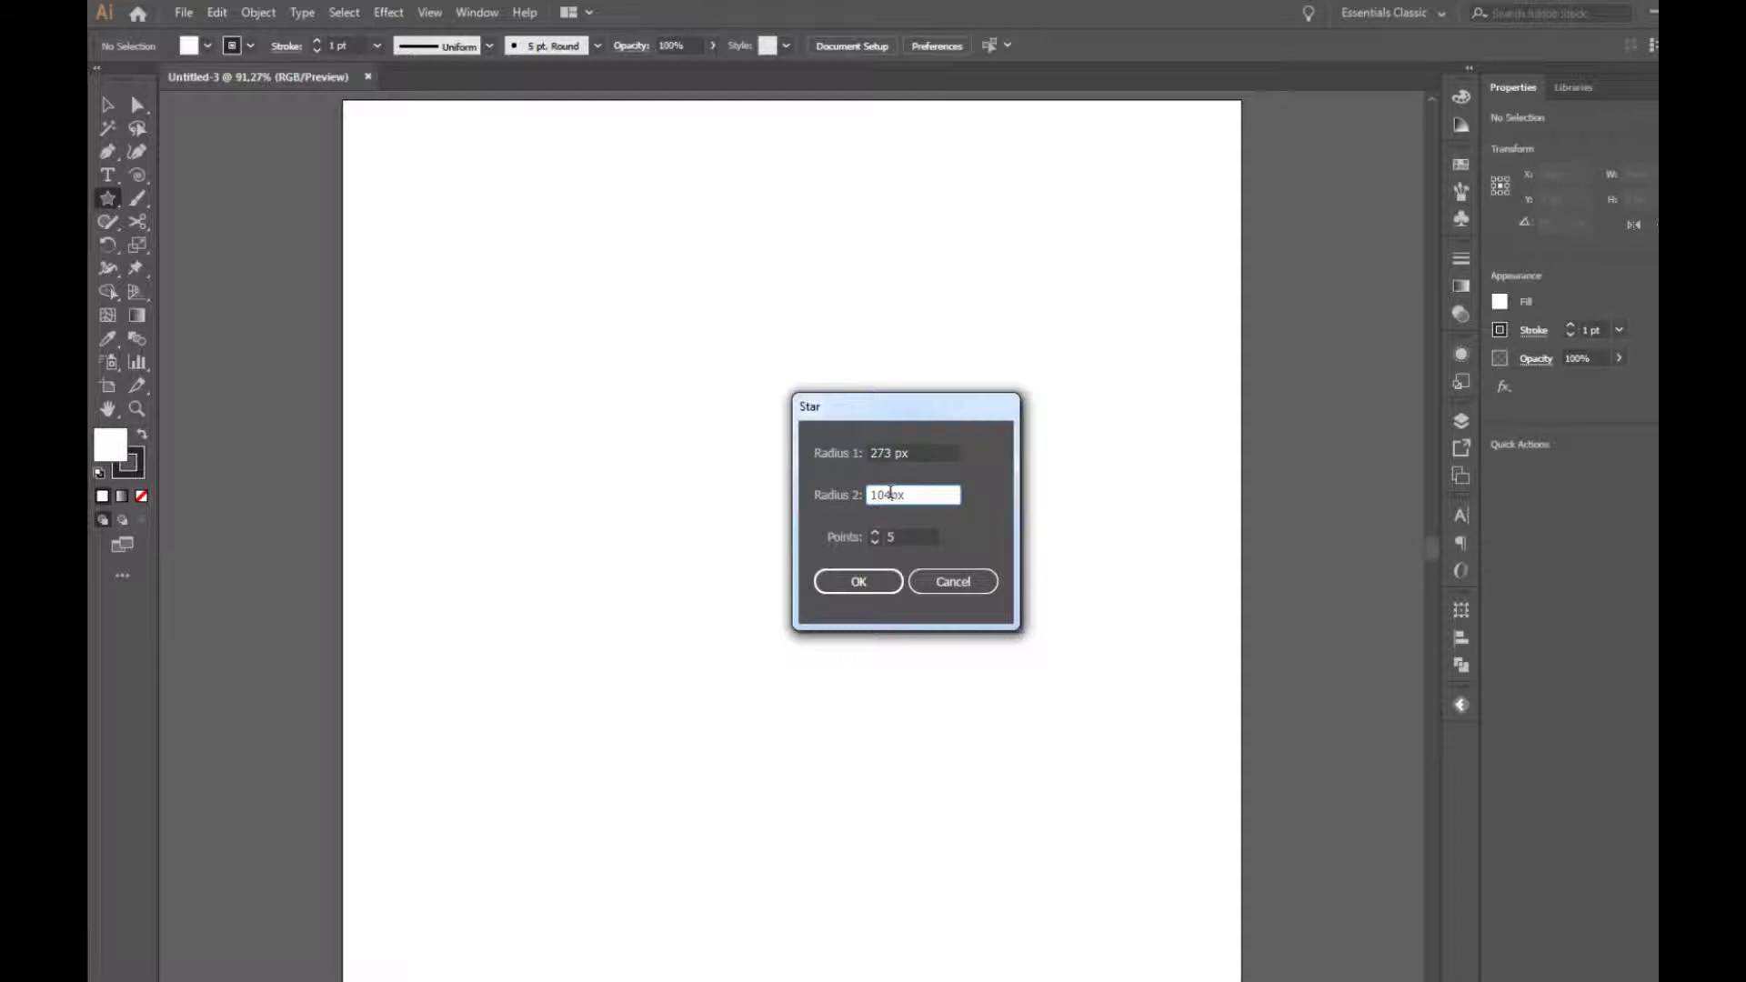
left_click(869, 584)
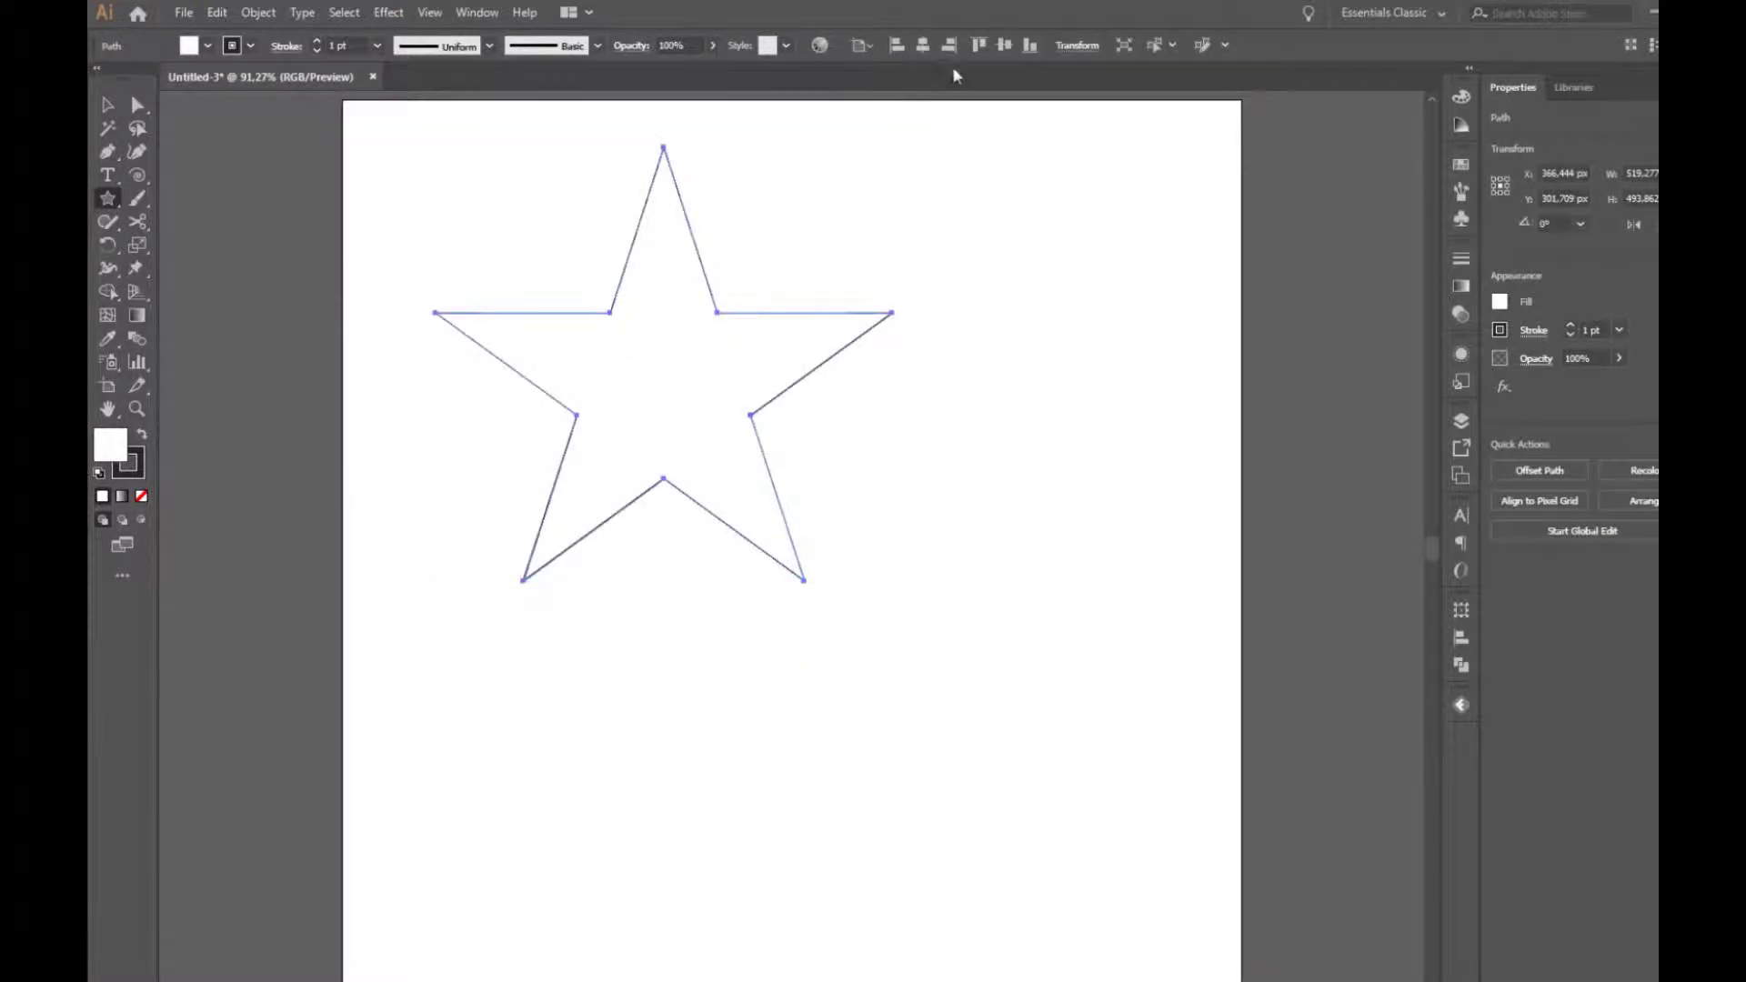
Centre the star on the artboard with a solid black fill and no stroke.
left_click(924, 48)
left_click(1004, 46)
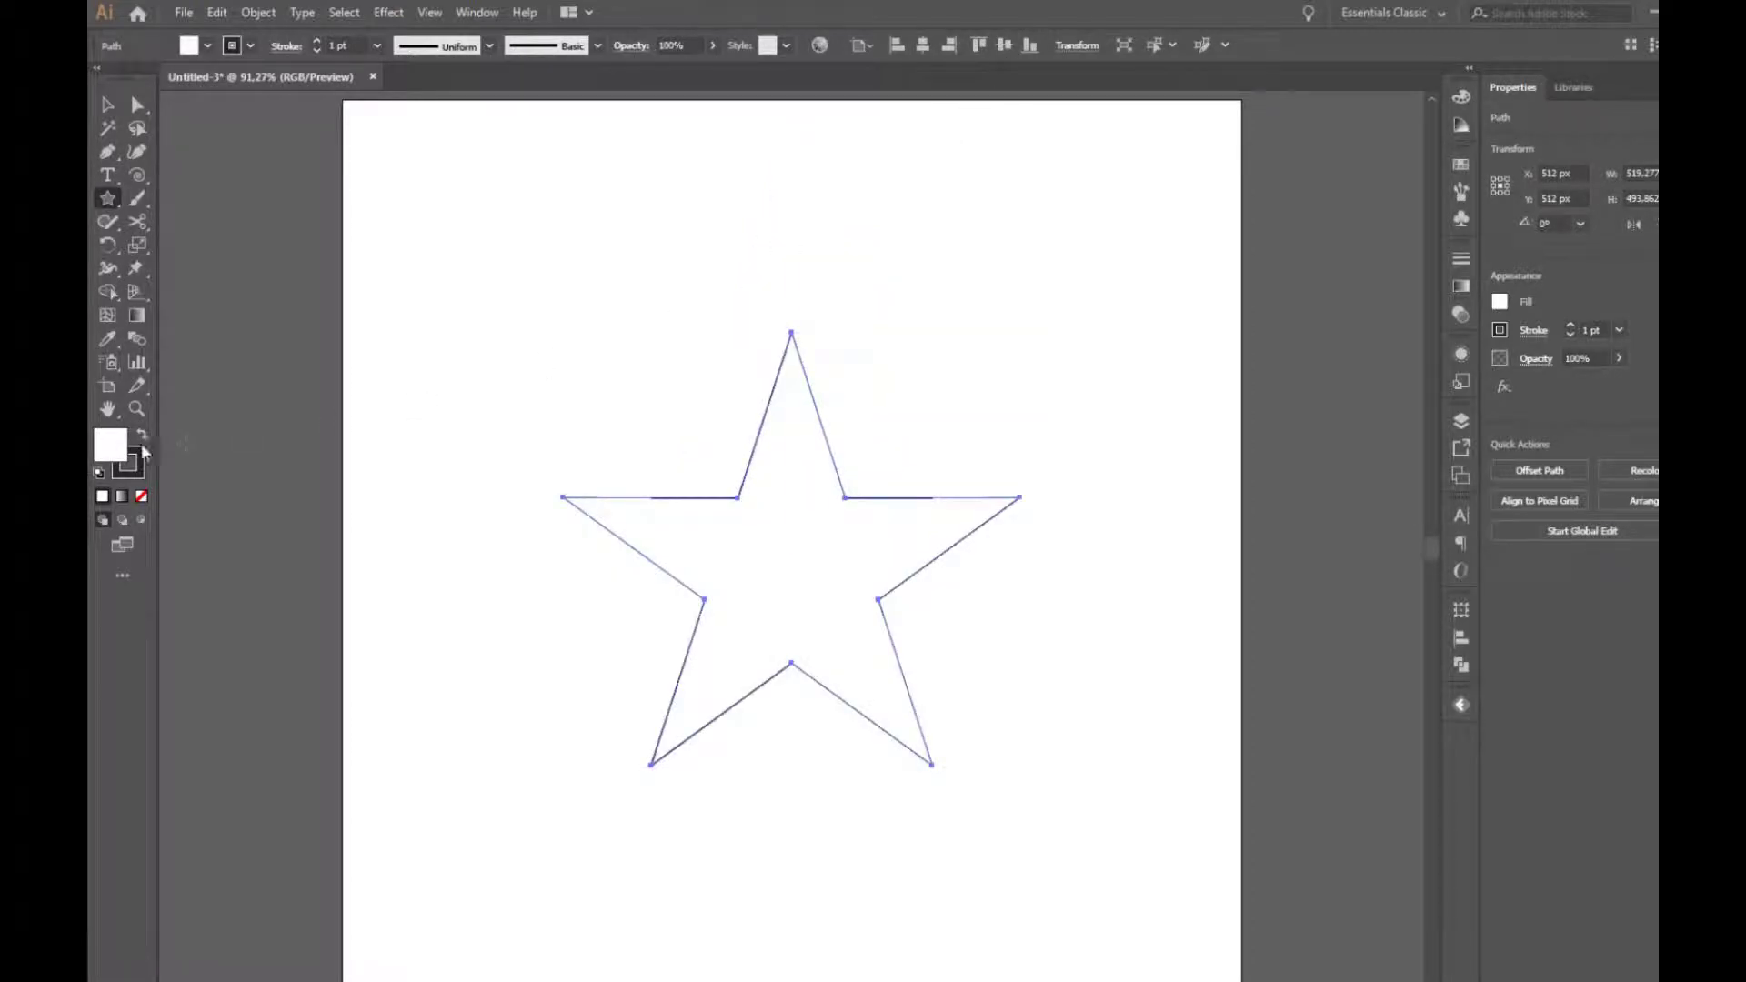
left_click(142, 497)
left_click(142, 435)
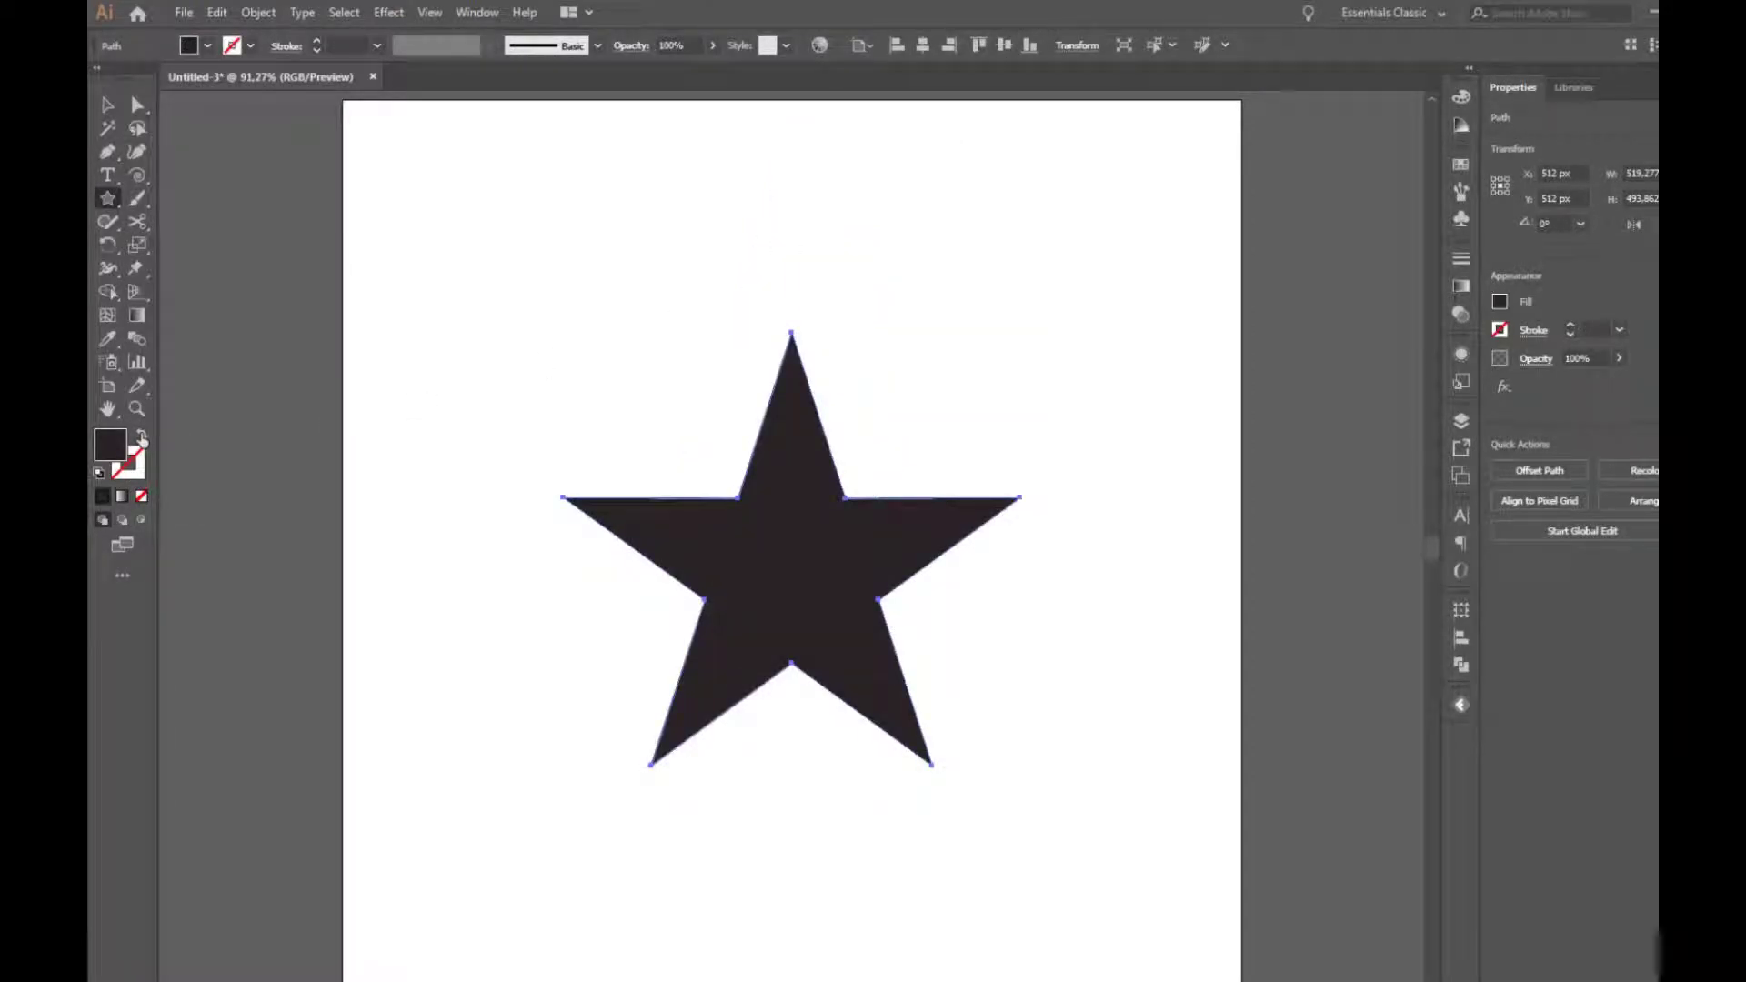
right_click(107, 198)
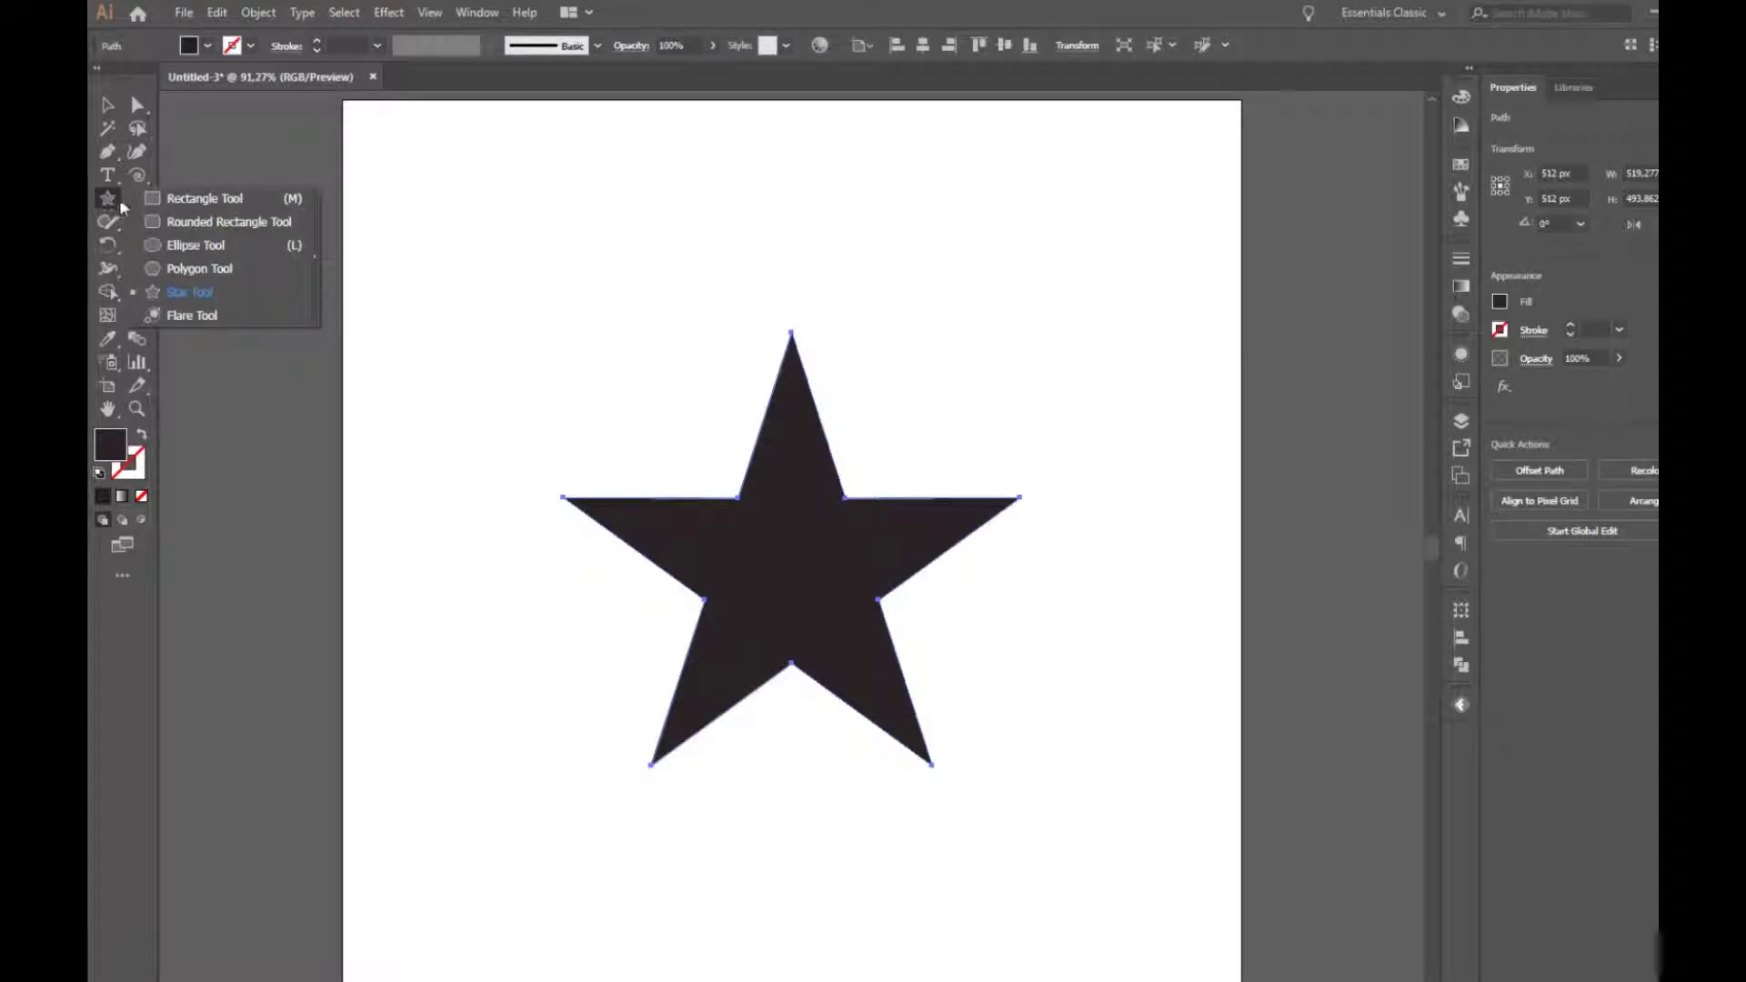
Draw a hexagon in the artboard's upper-left area with the Polygon tool.
left_click(202, 271)
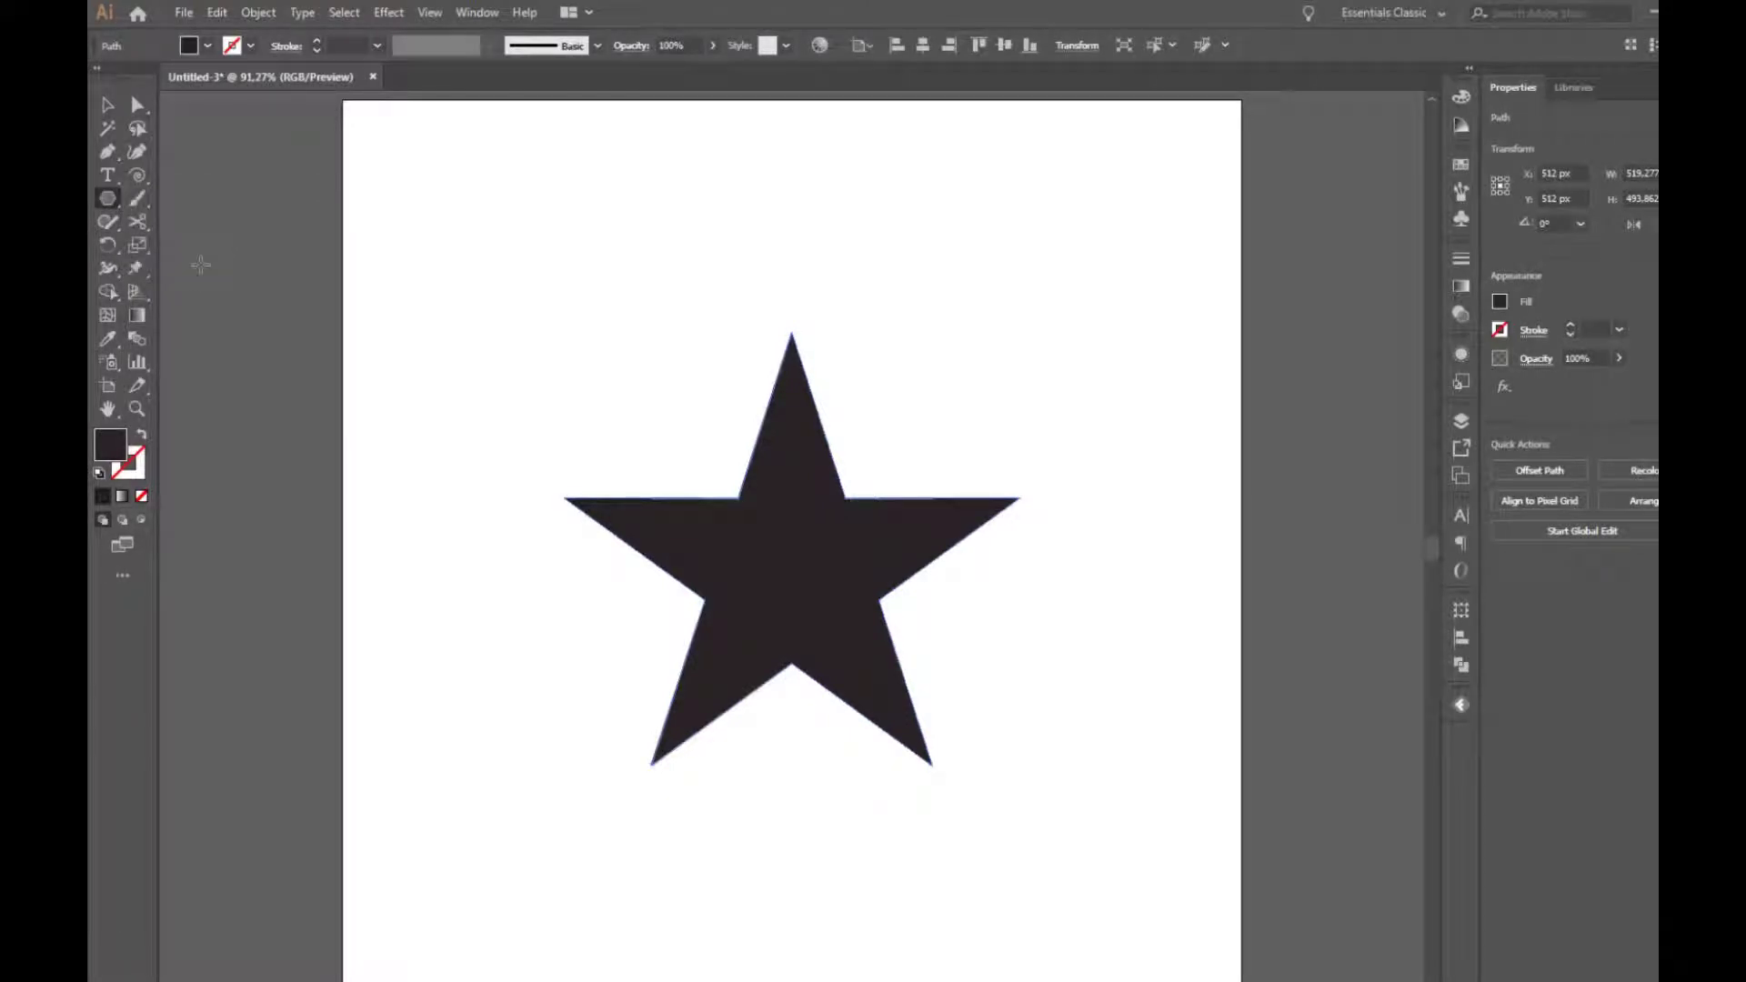
left_click(796, 546)
left_click_drag(514, 276, 572, 322)
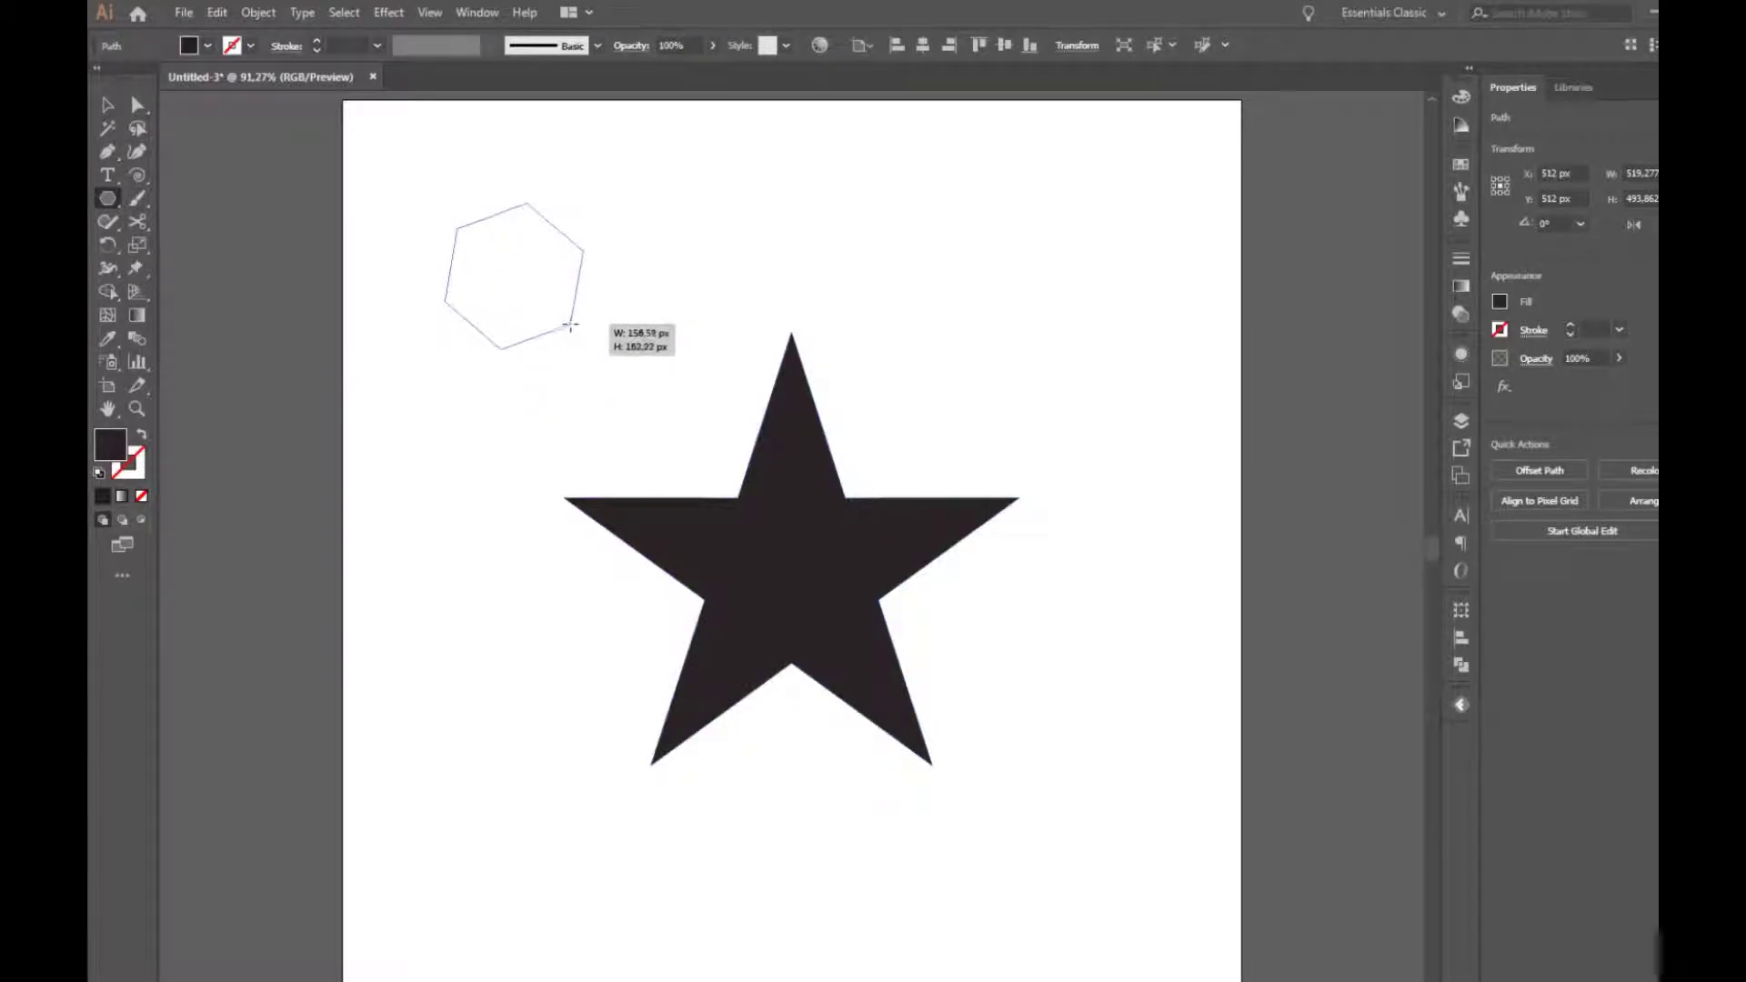
left_click_drag(572, 322, 576, 309)
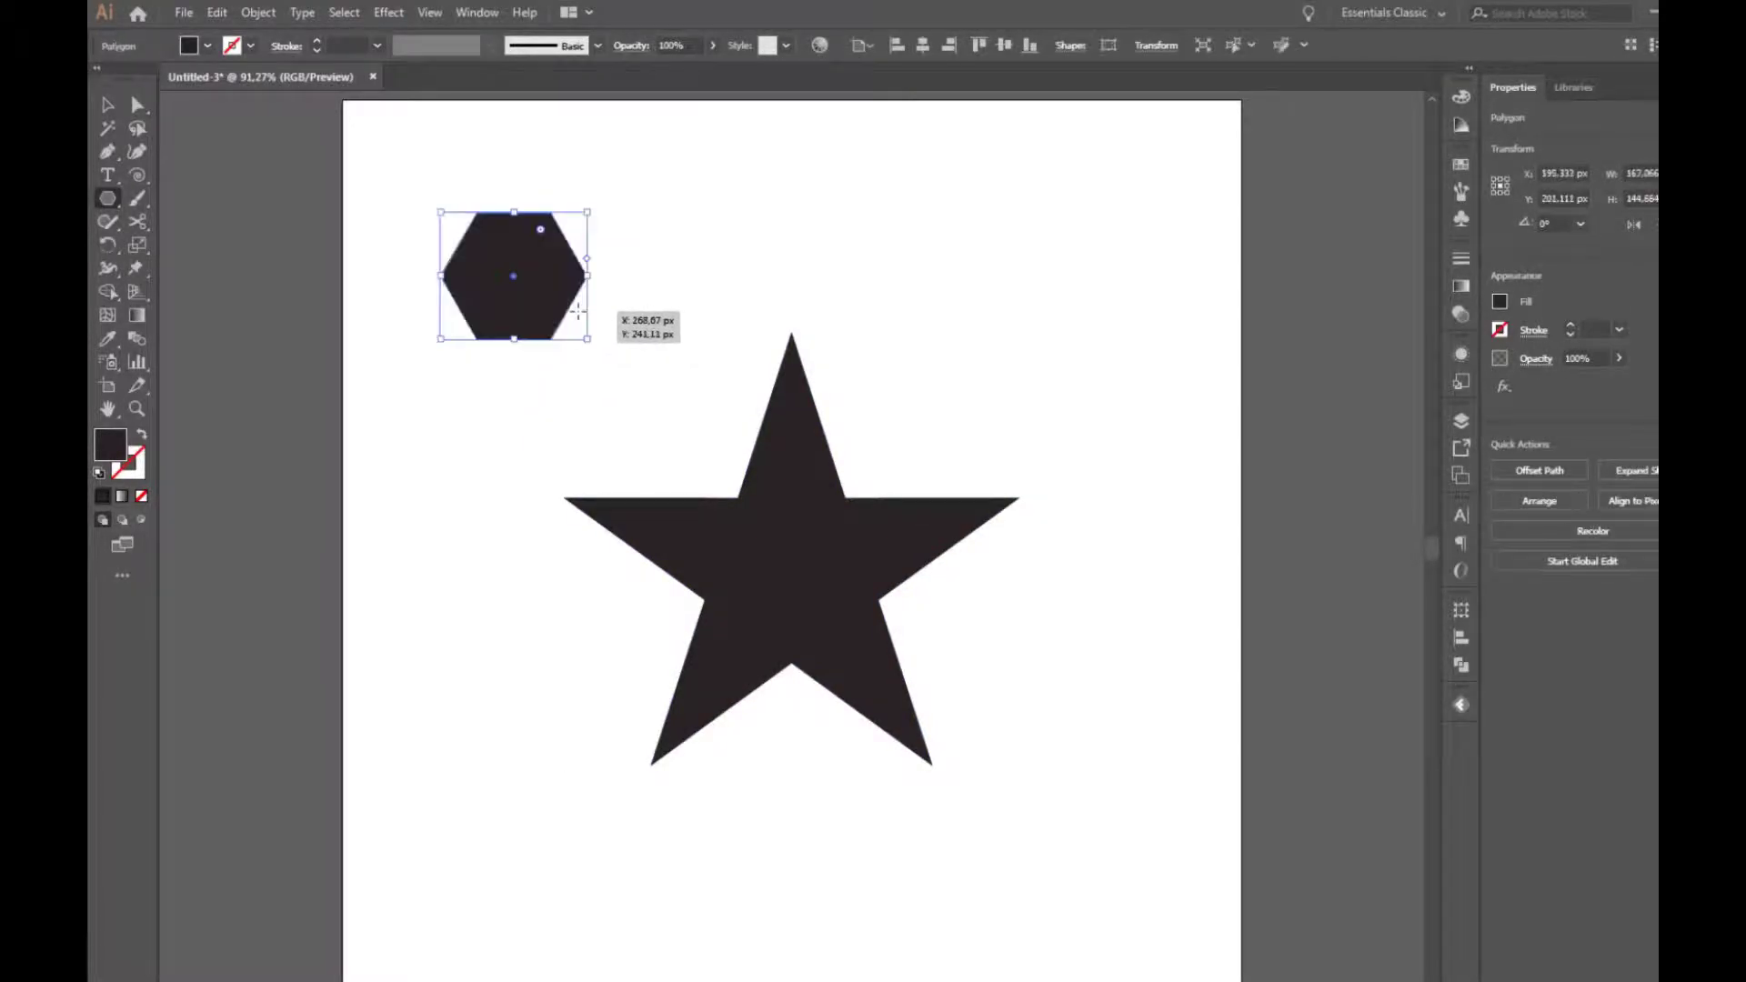
Give the hexagon a saturated green fill using the Color Picker.
double_click(110, 444)
left_click(1154, 415)
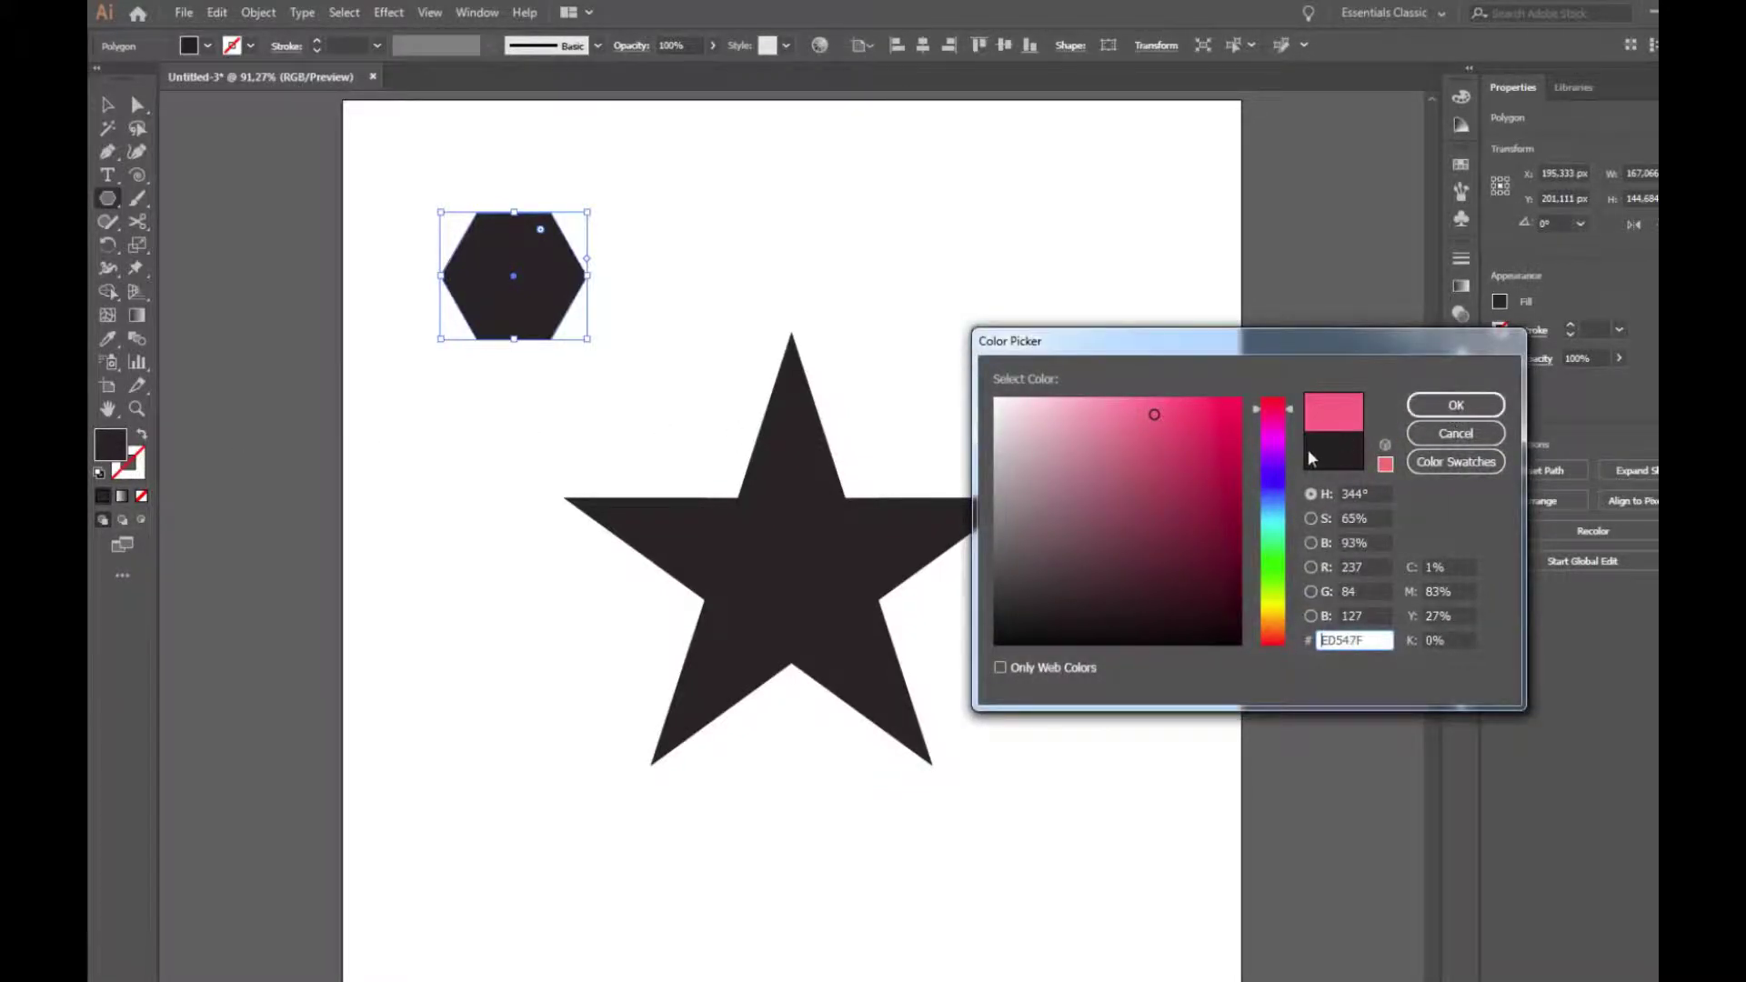
left_click(1276, 522)
left_click_drag(1283, 539, 1268, 564)
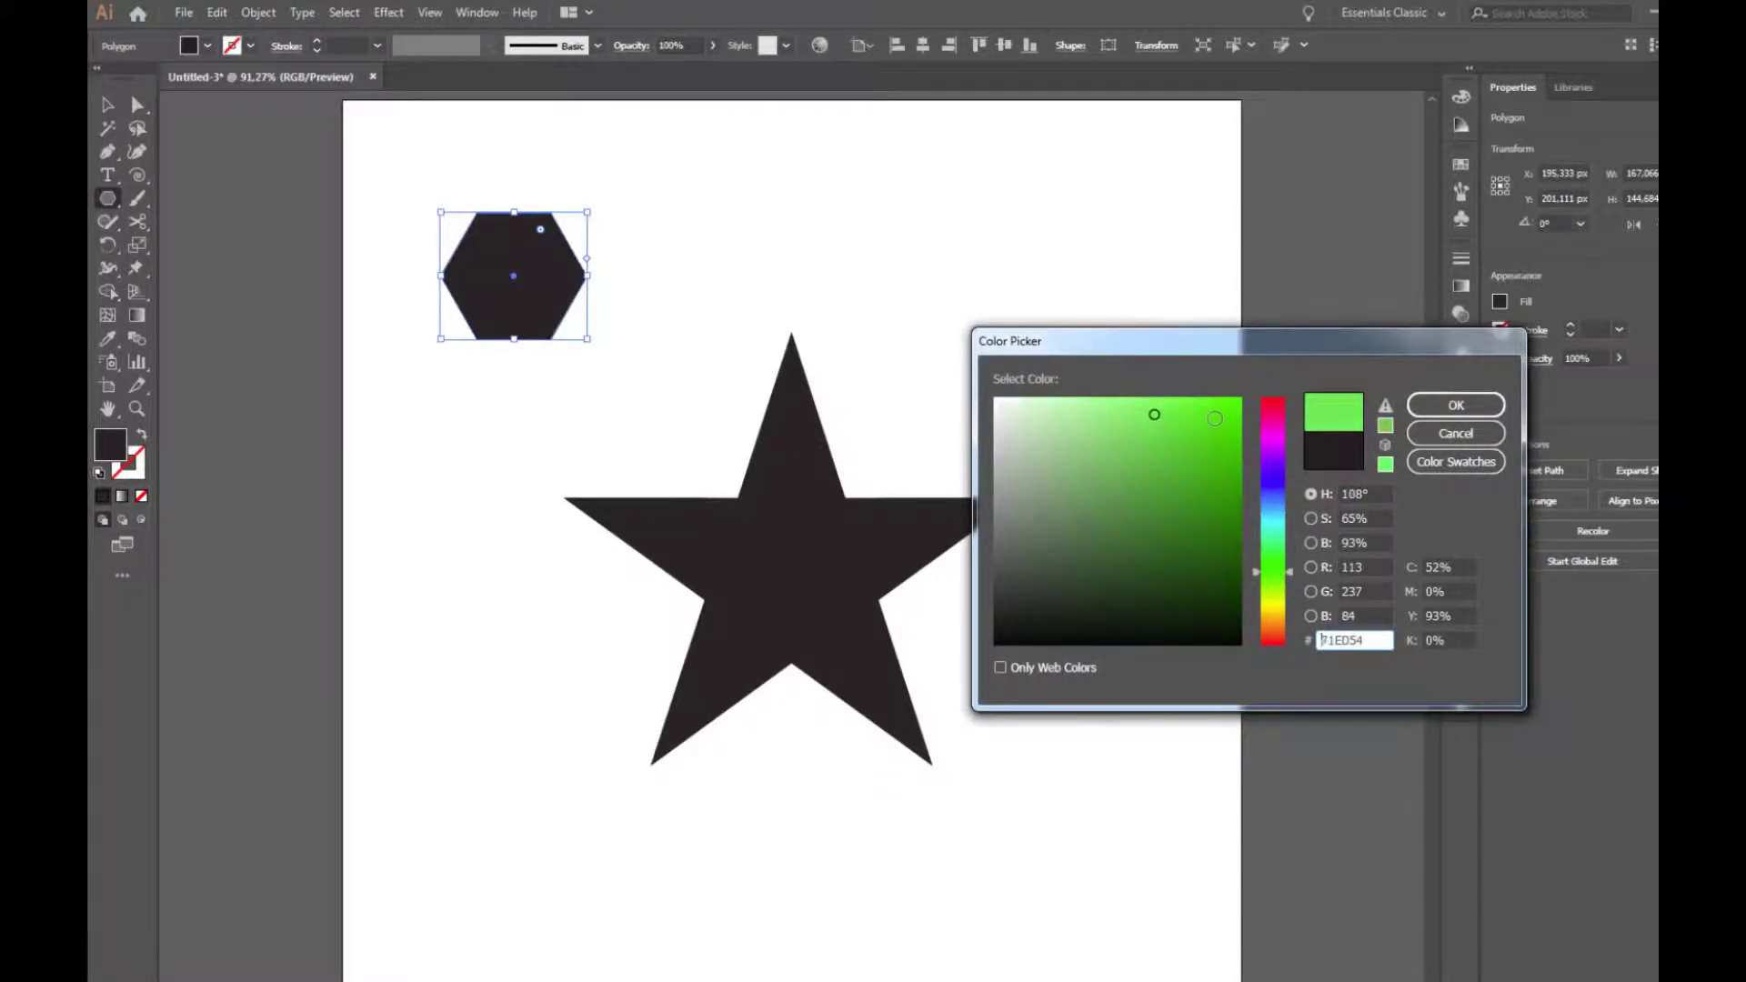
left_click(1215, 419)
left_click(1455, 405)
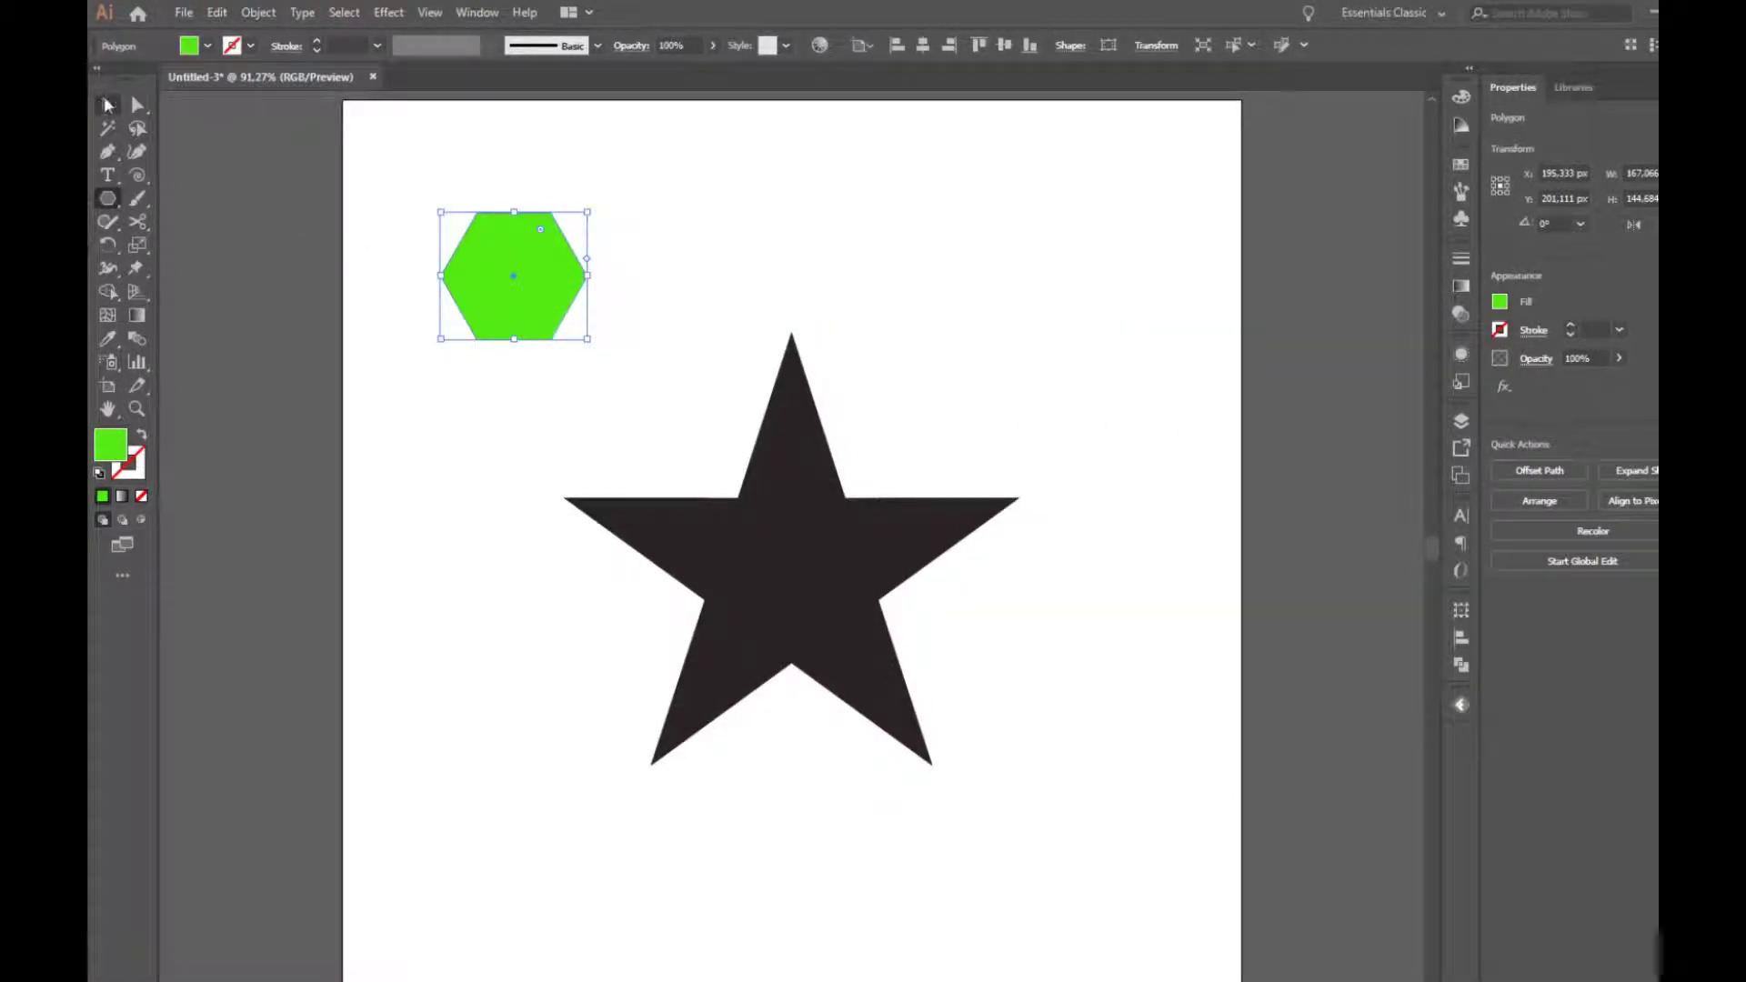
Swap the green fill to a stroke and raise the stroke weight to 13 pt.
key("v")
left_click(143, 437)
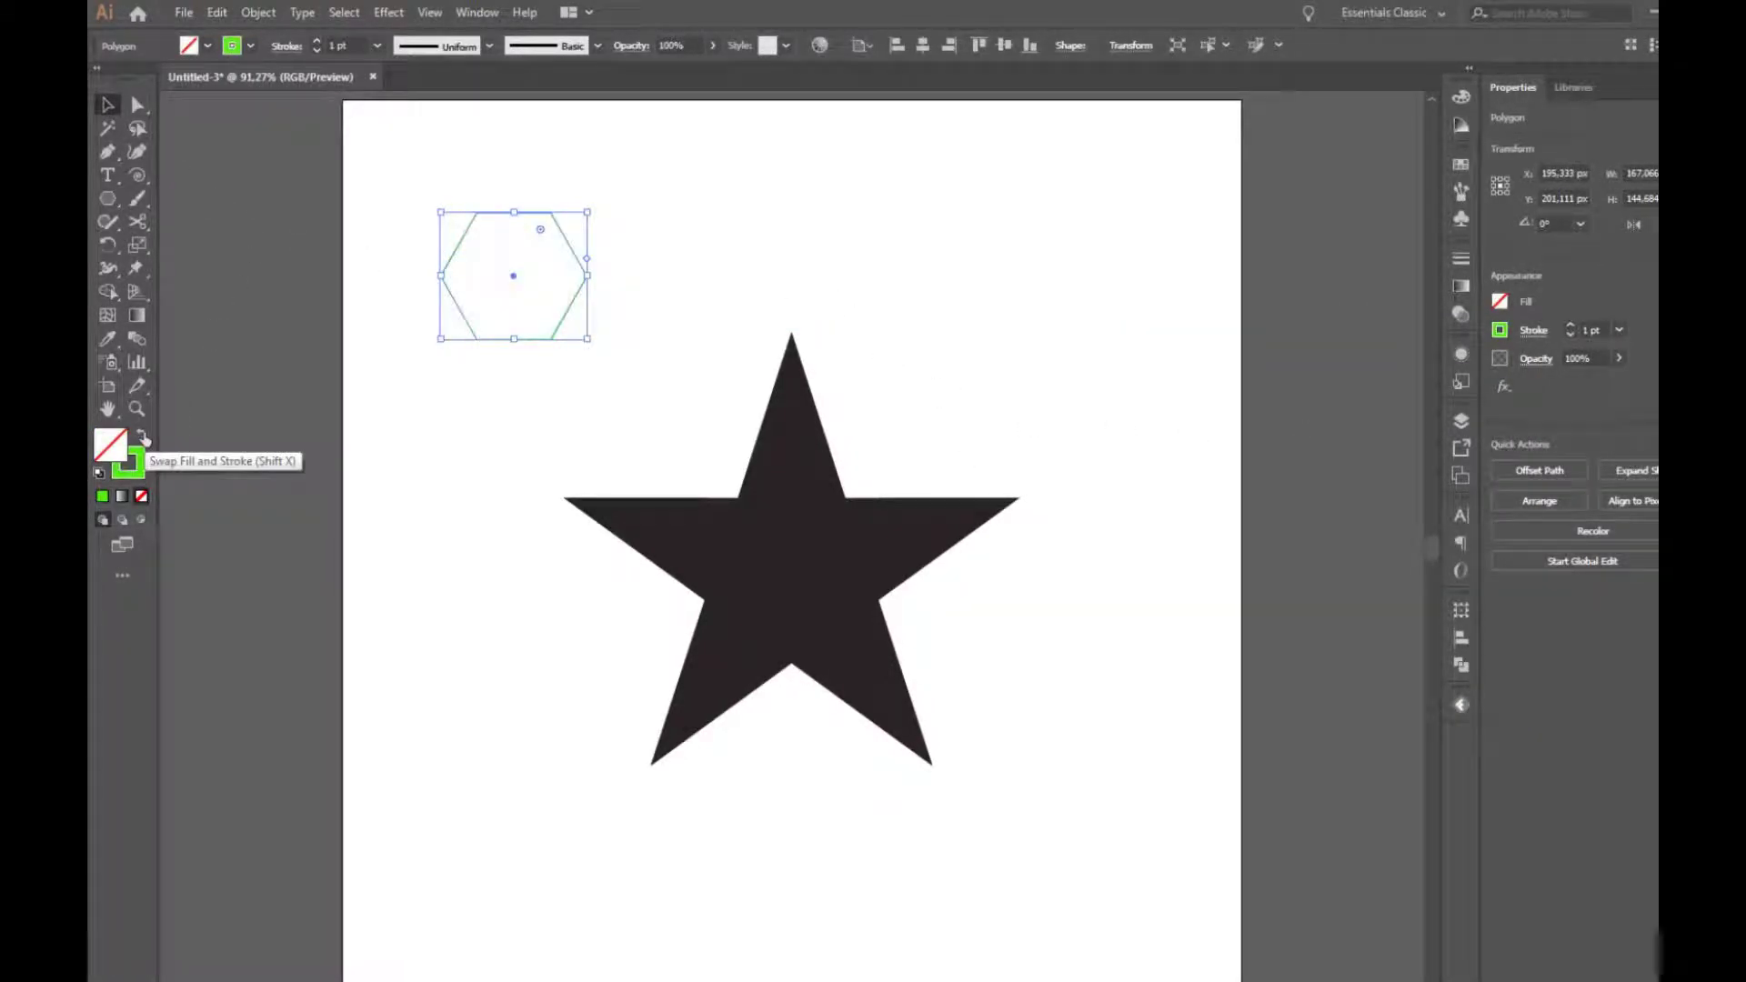
left_click(316, 41)
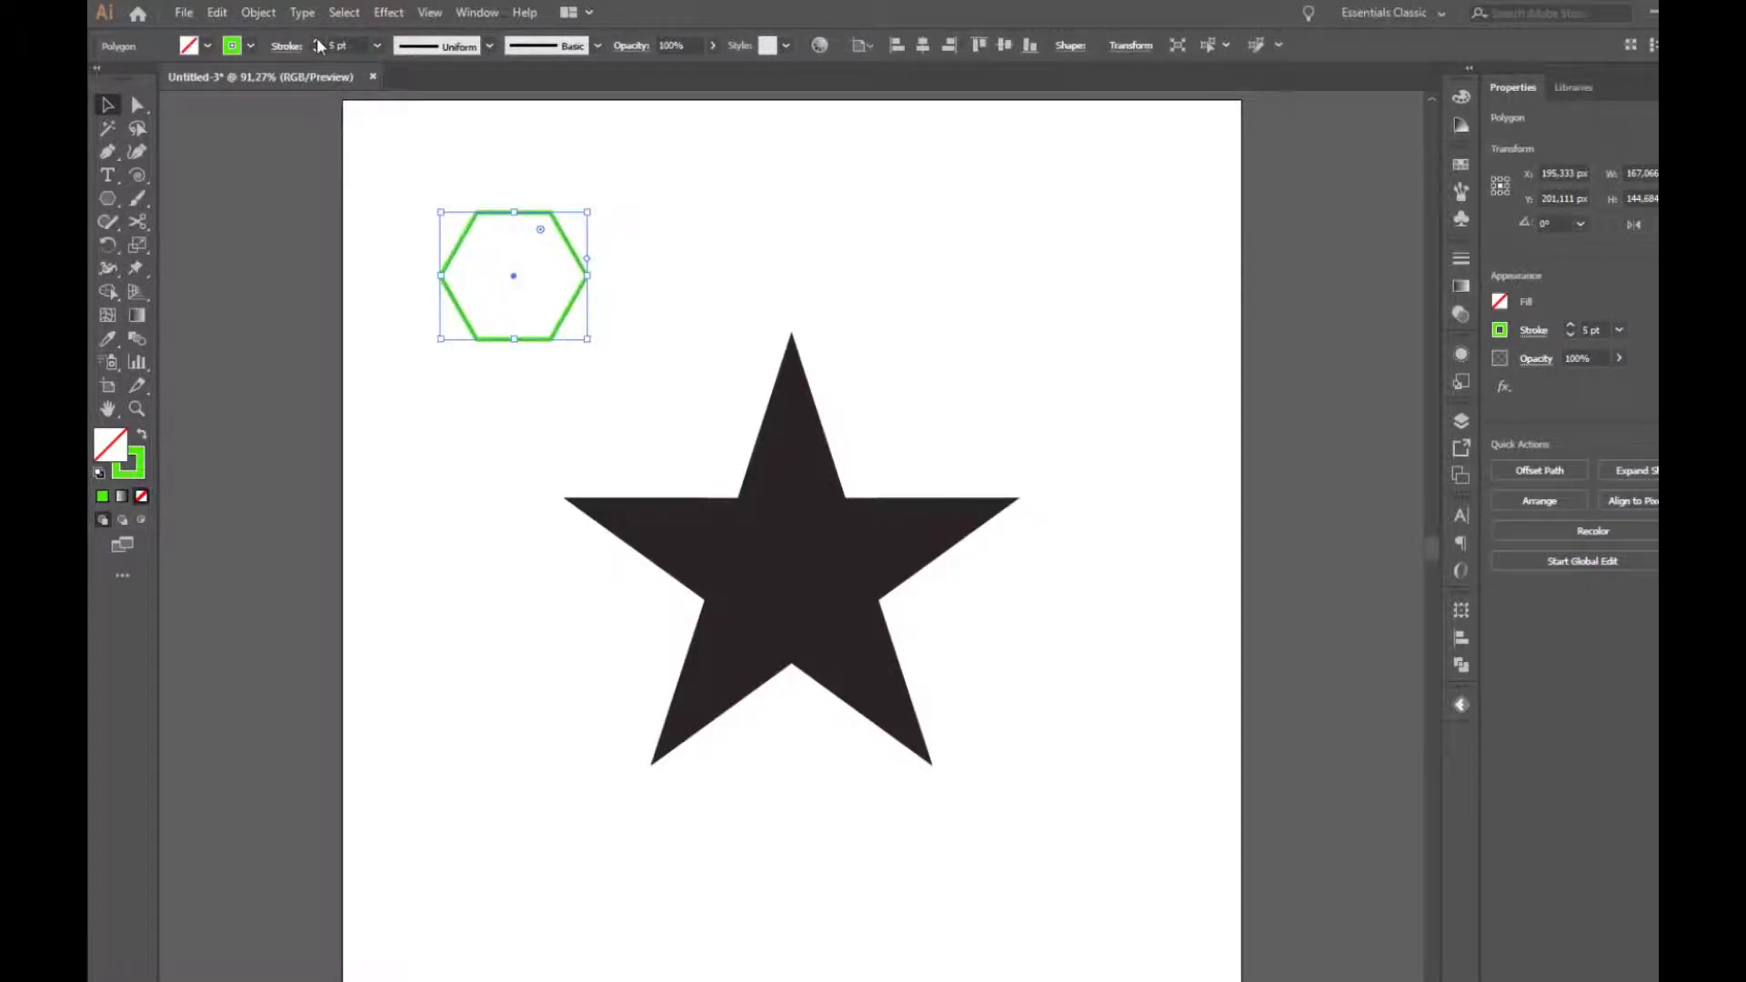
left_click(316, 41)
left_click(317, 41)
left_click(317, 41)
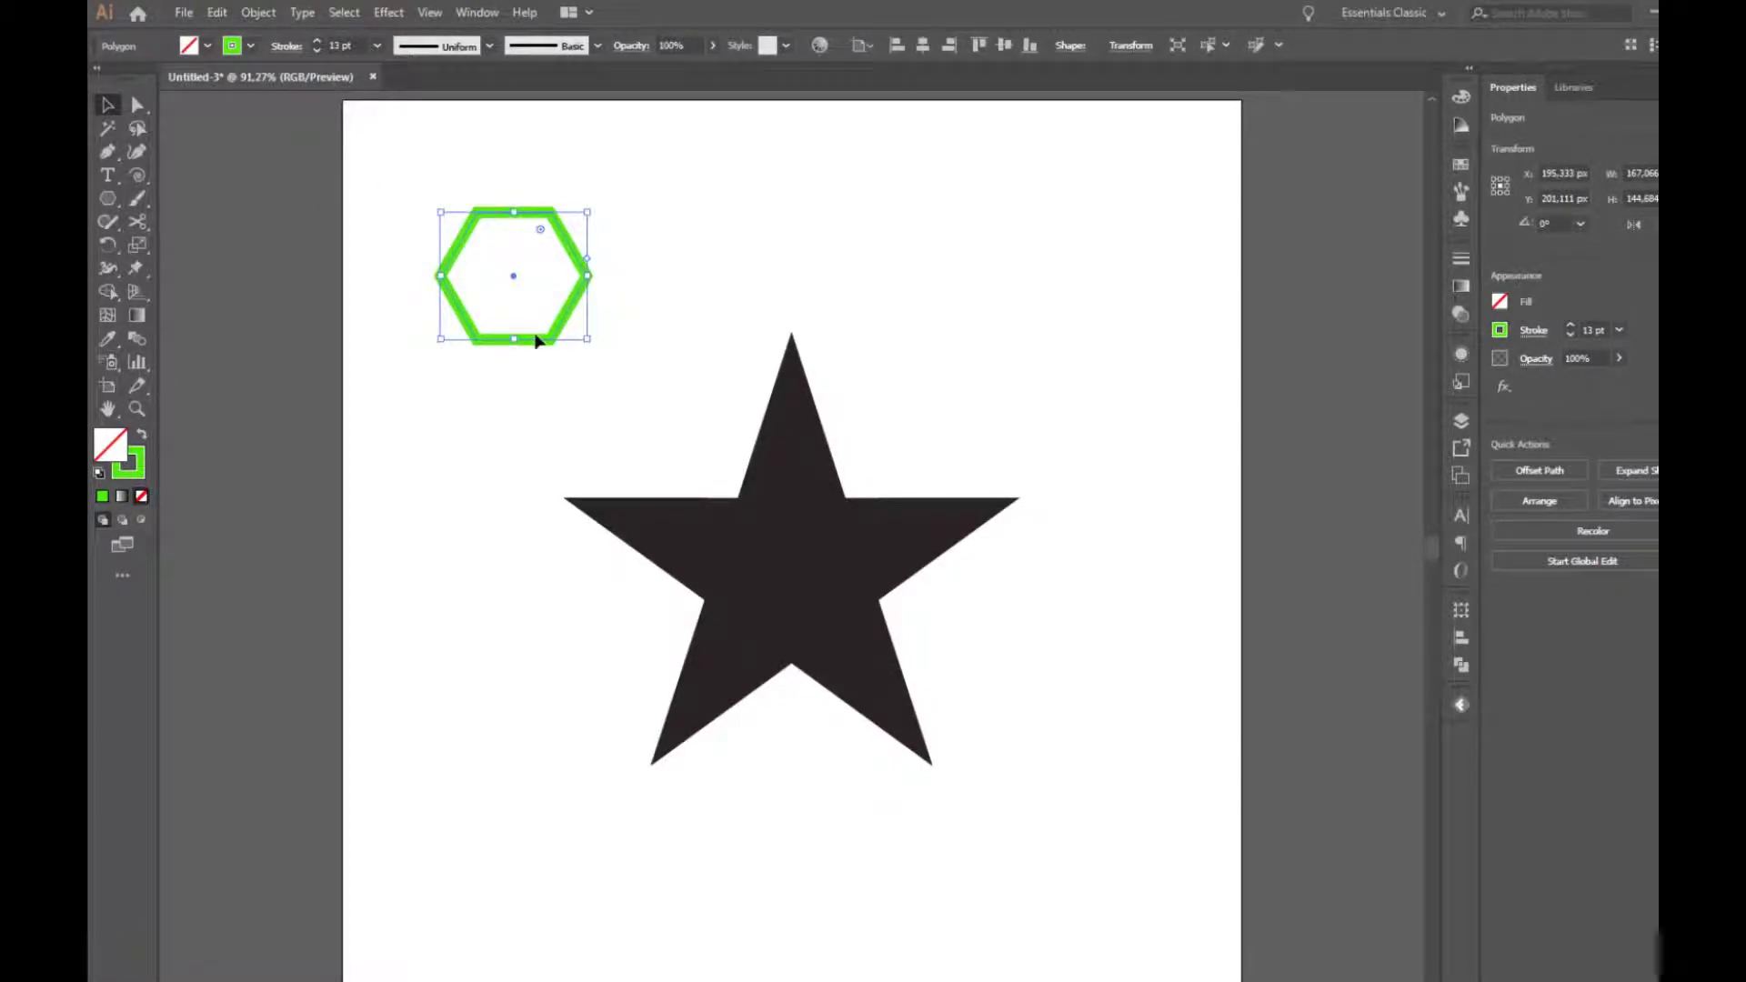
left_click_drag(534, 343, 626, 389)
Move the hexagon onto the star's centre and thicken its stroke to 14 pt.
left_click_drag(556, 337, 850, 623)
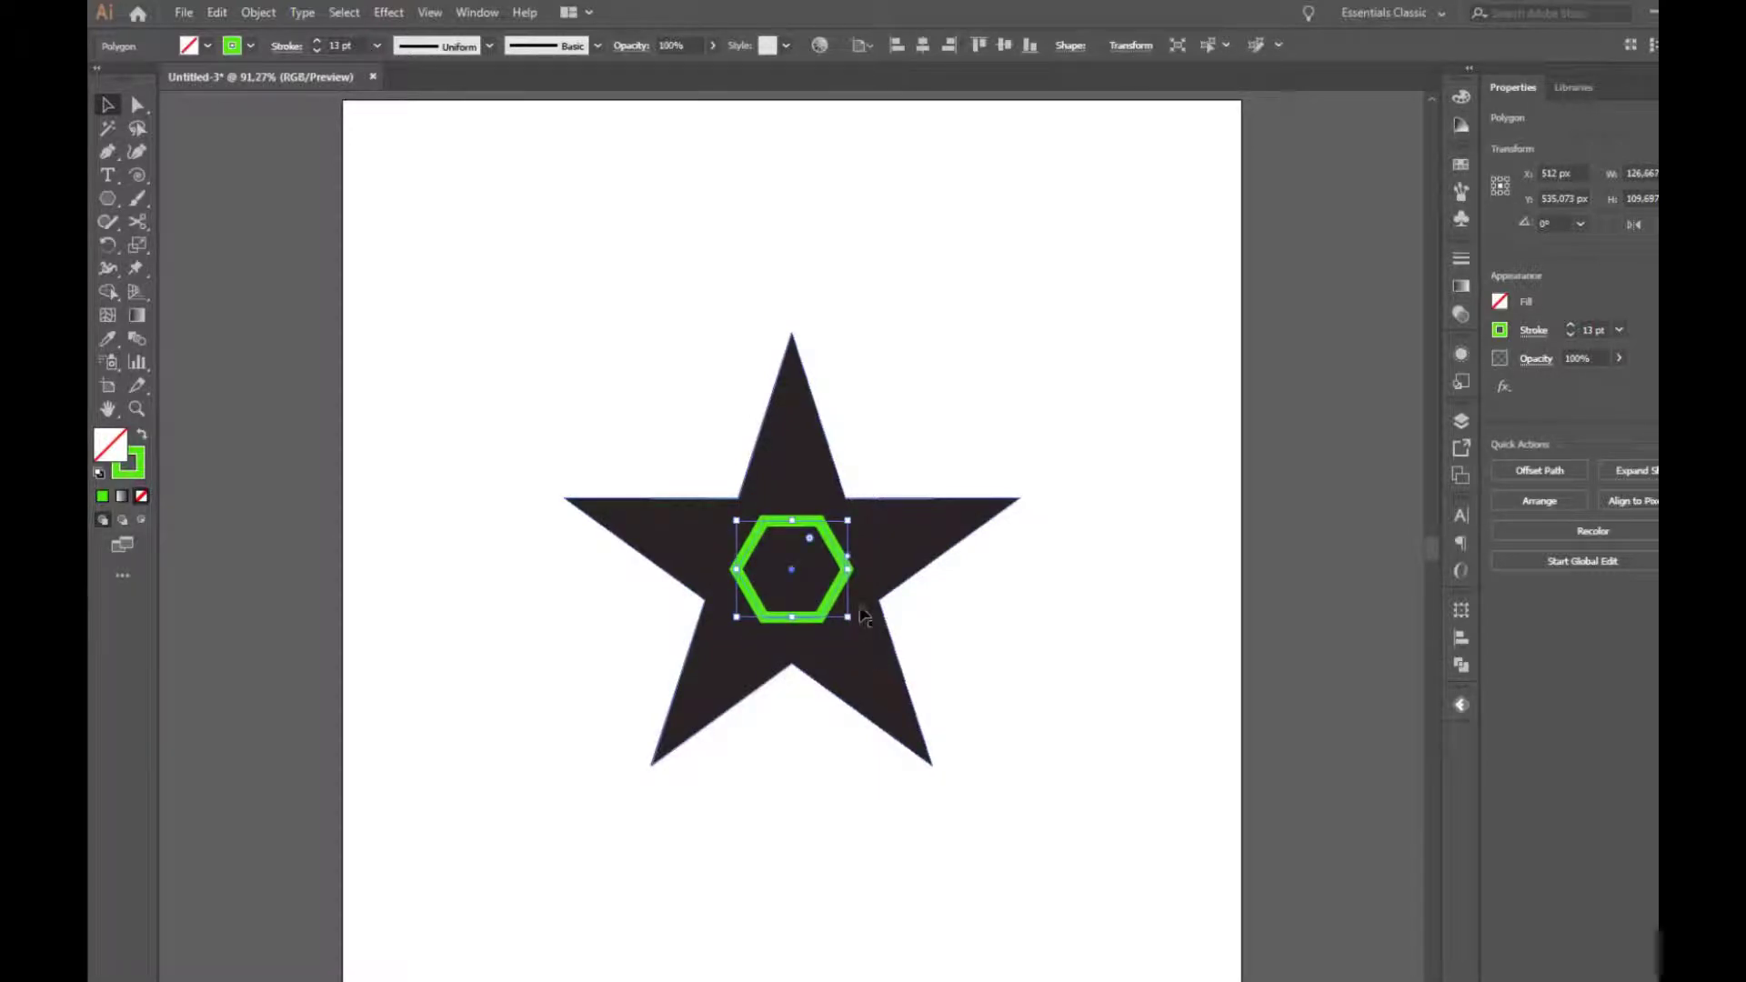
left_click(315, 41)
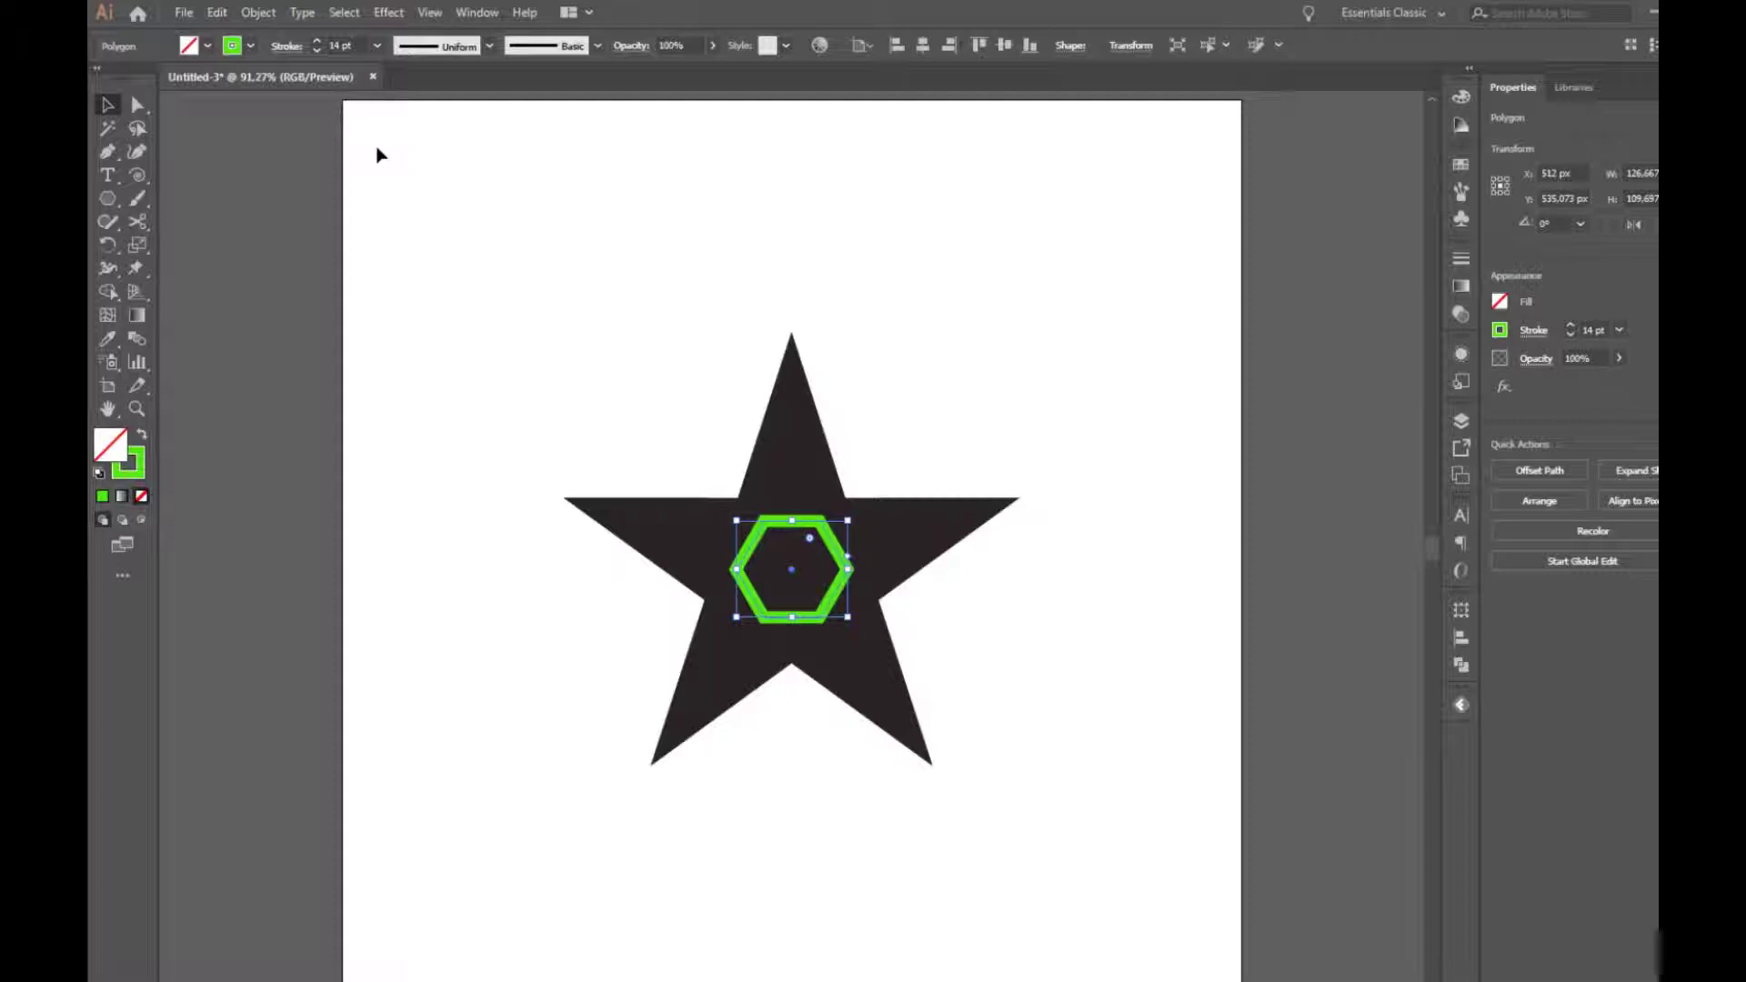
left_click(145, 226)
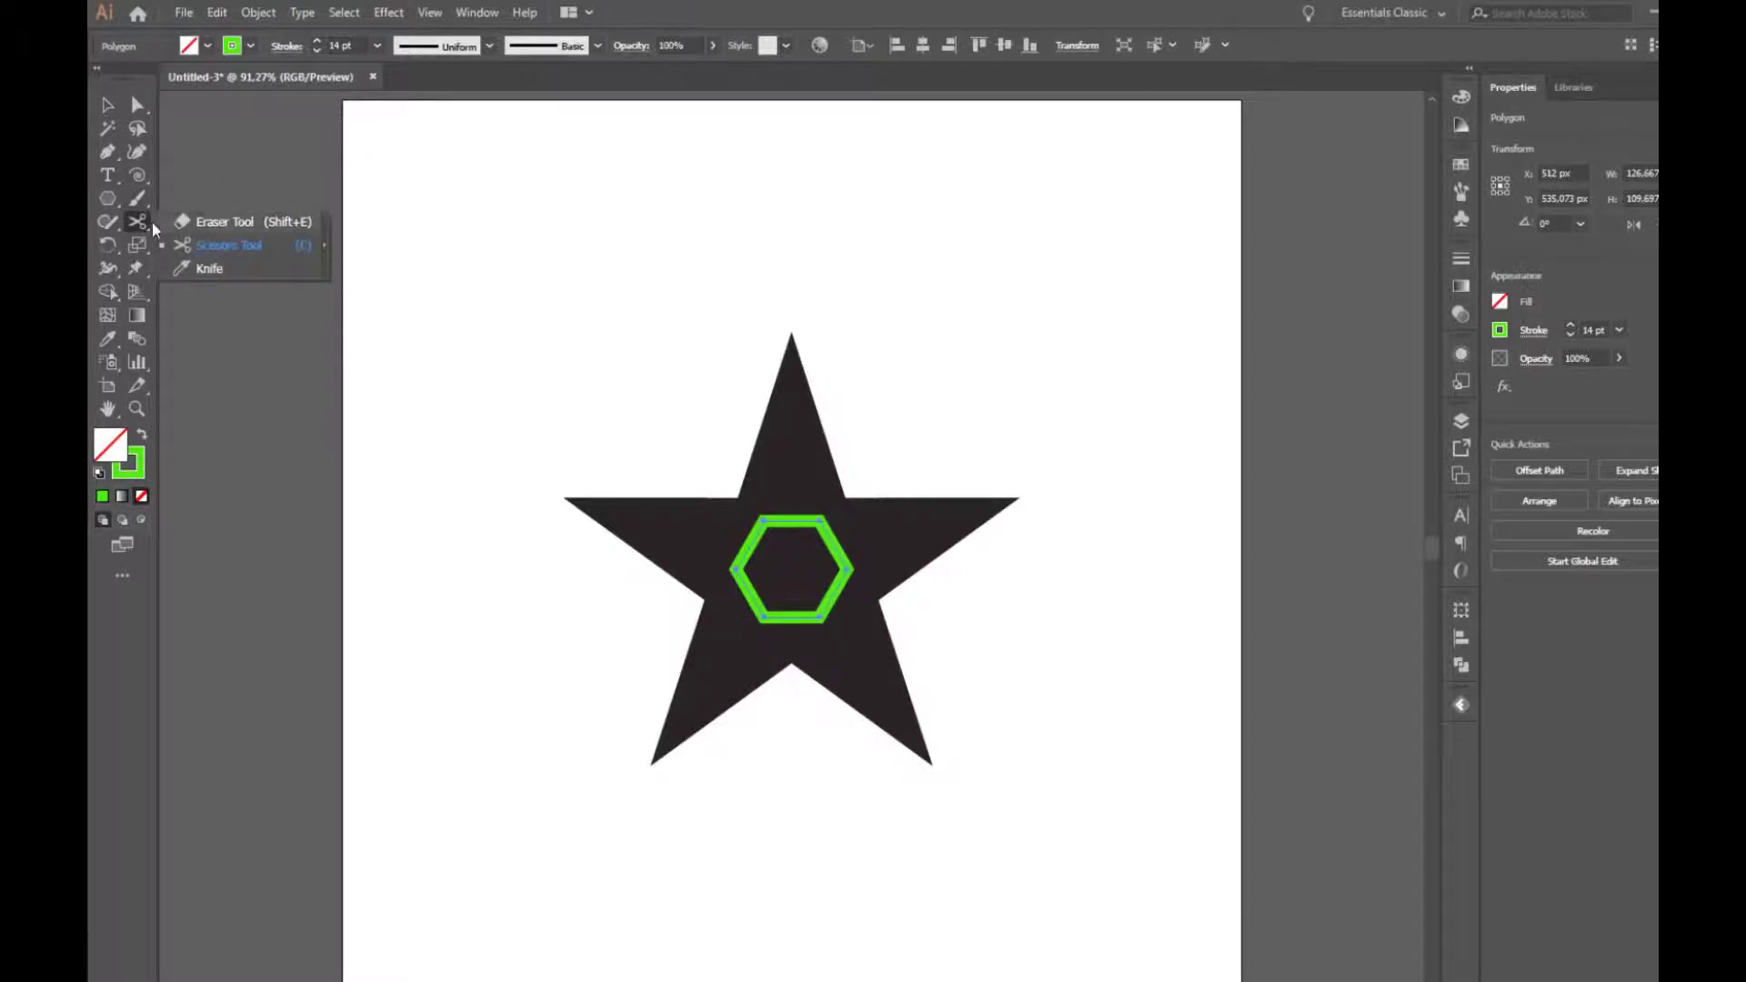
Cut the hexagon outline with the Scissors tool at its top, lower-right and left corners.
left_click(205, 243)
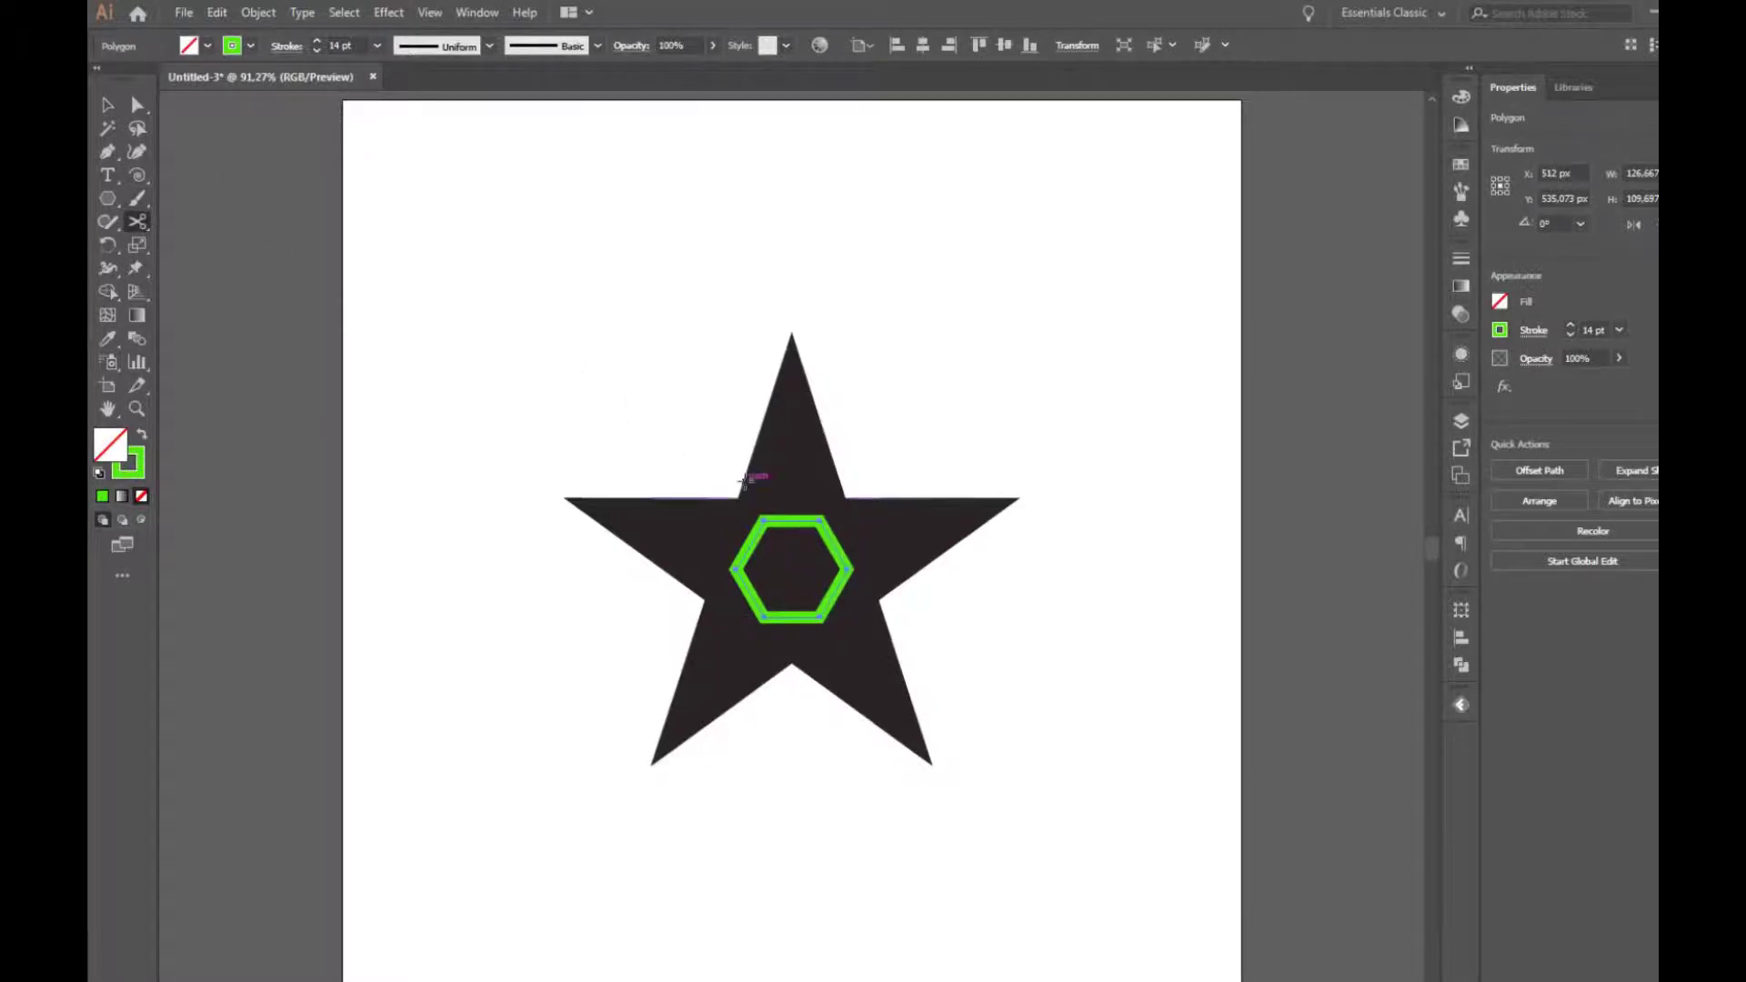
left_click(820, 521)
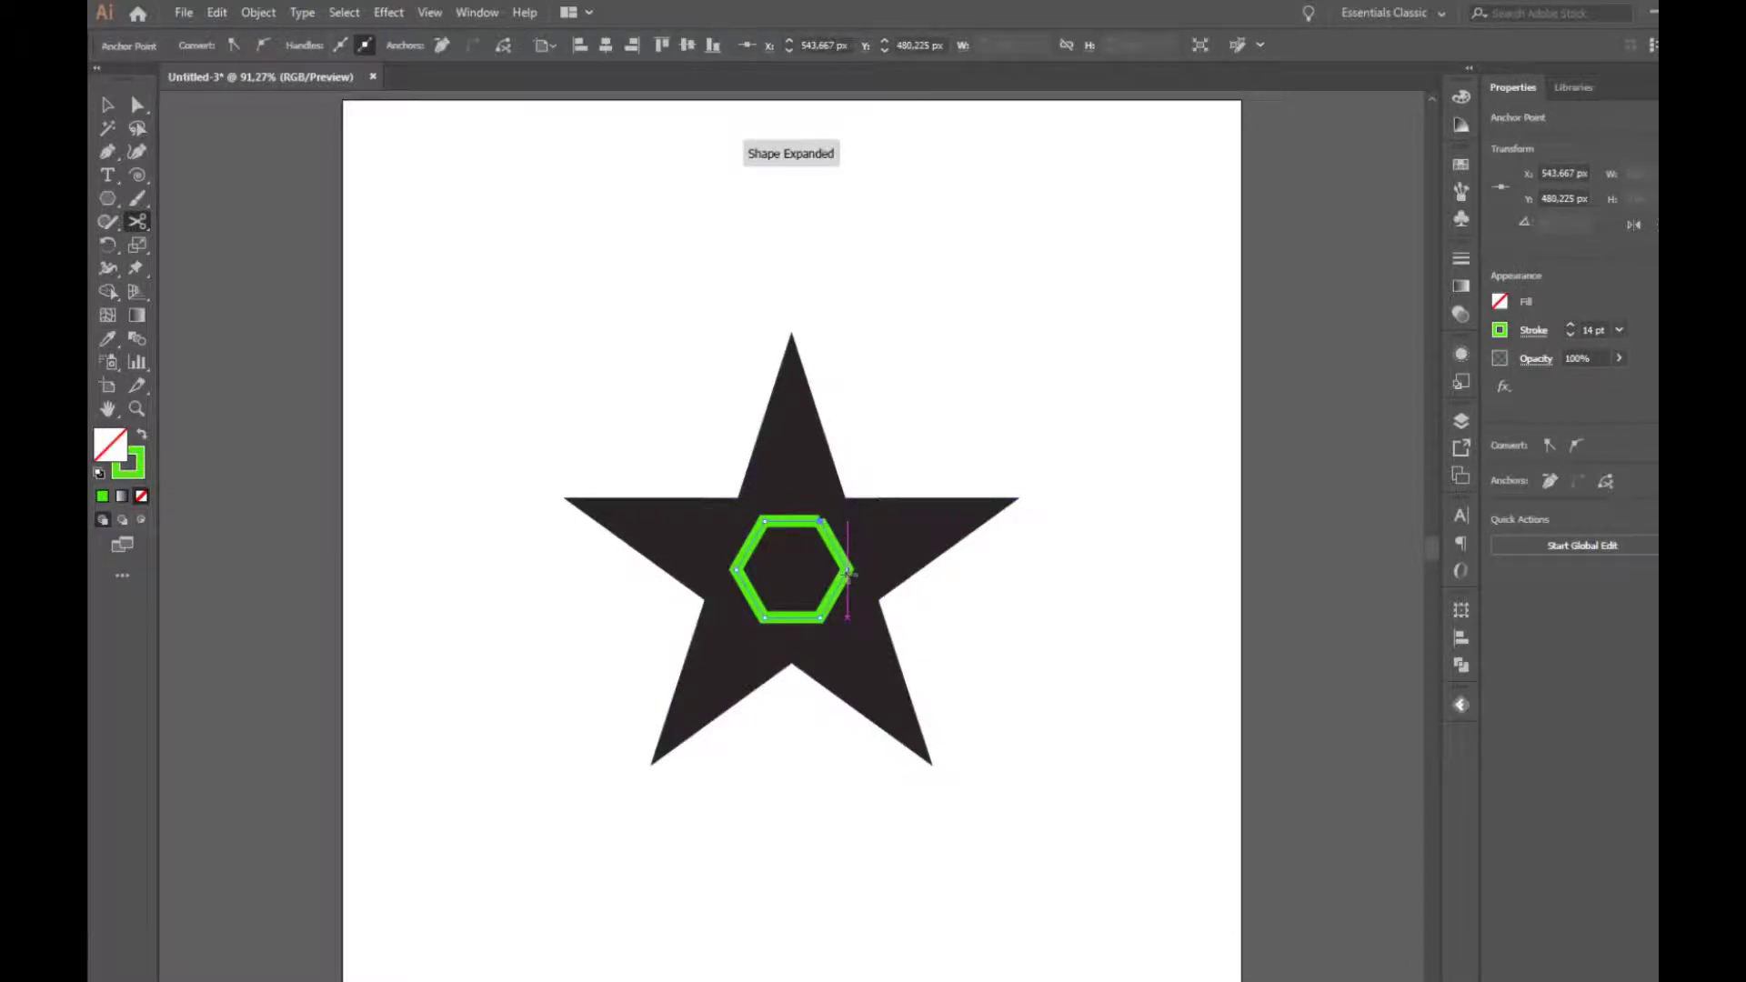
left_click(820, 617)
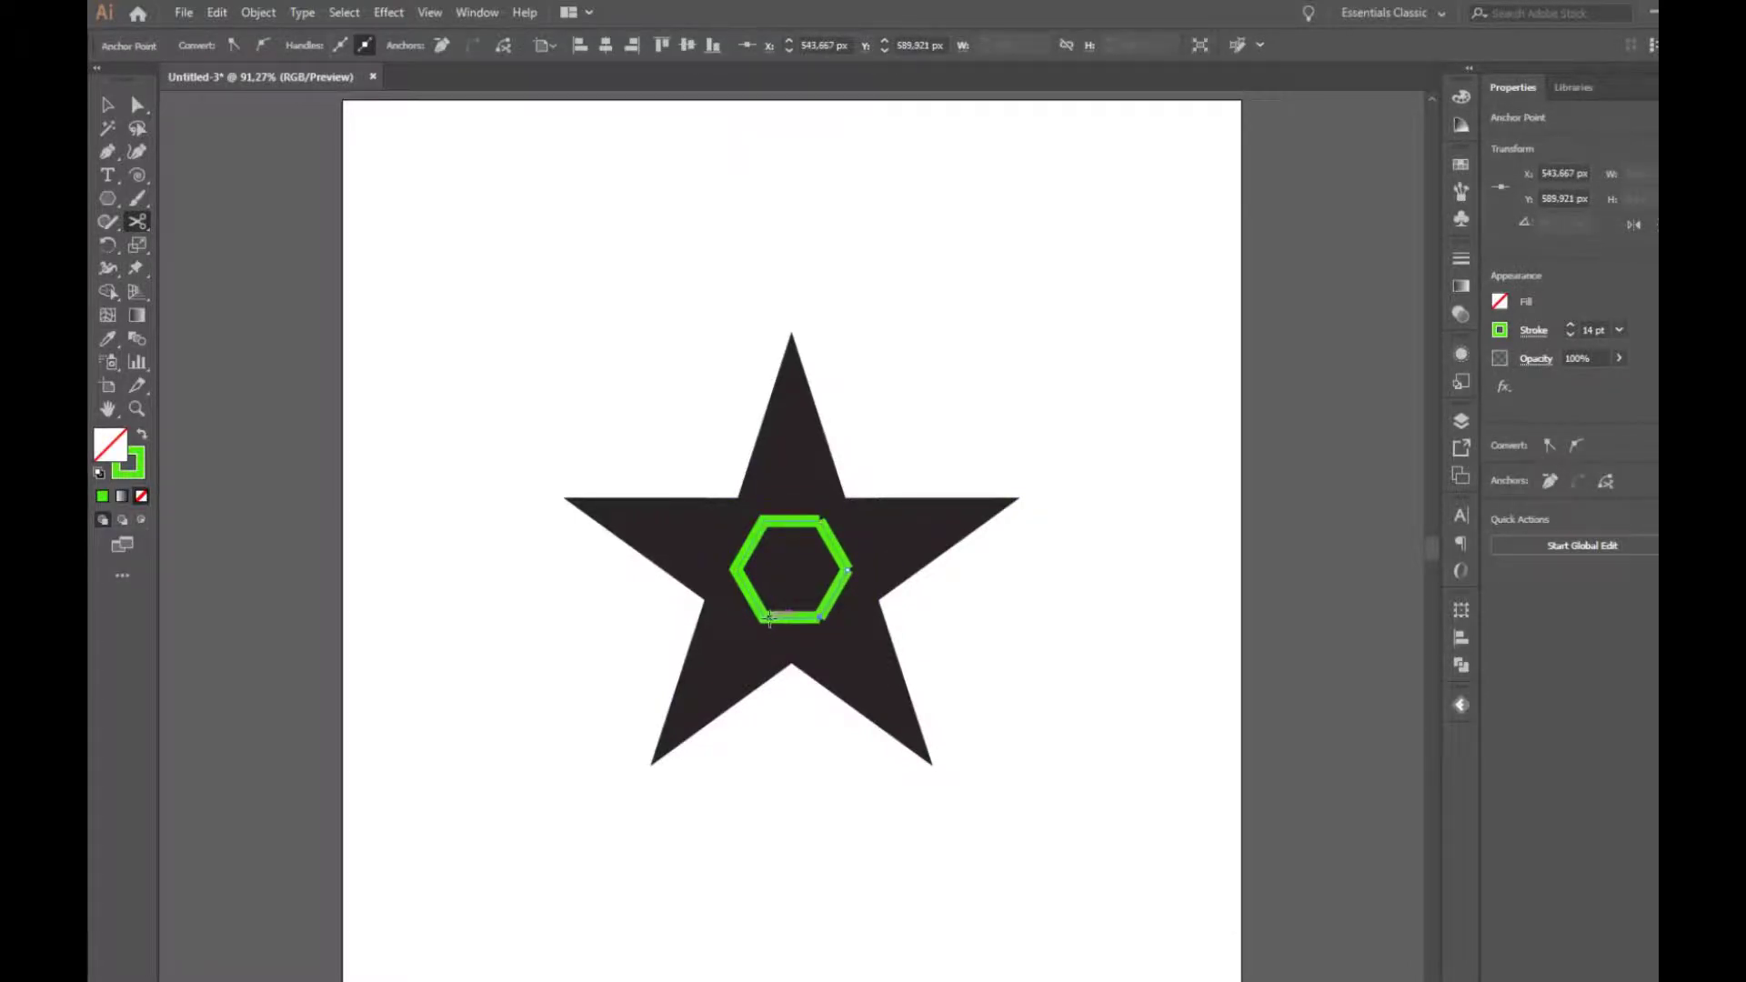
left_click(733, 568)
left_click(138, 104)
Stretch the first three hexagon segments into long lines up-right, right and down-right.
left_click_drag(765, 524, 919, 258)
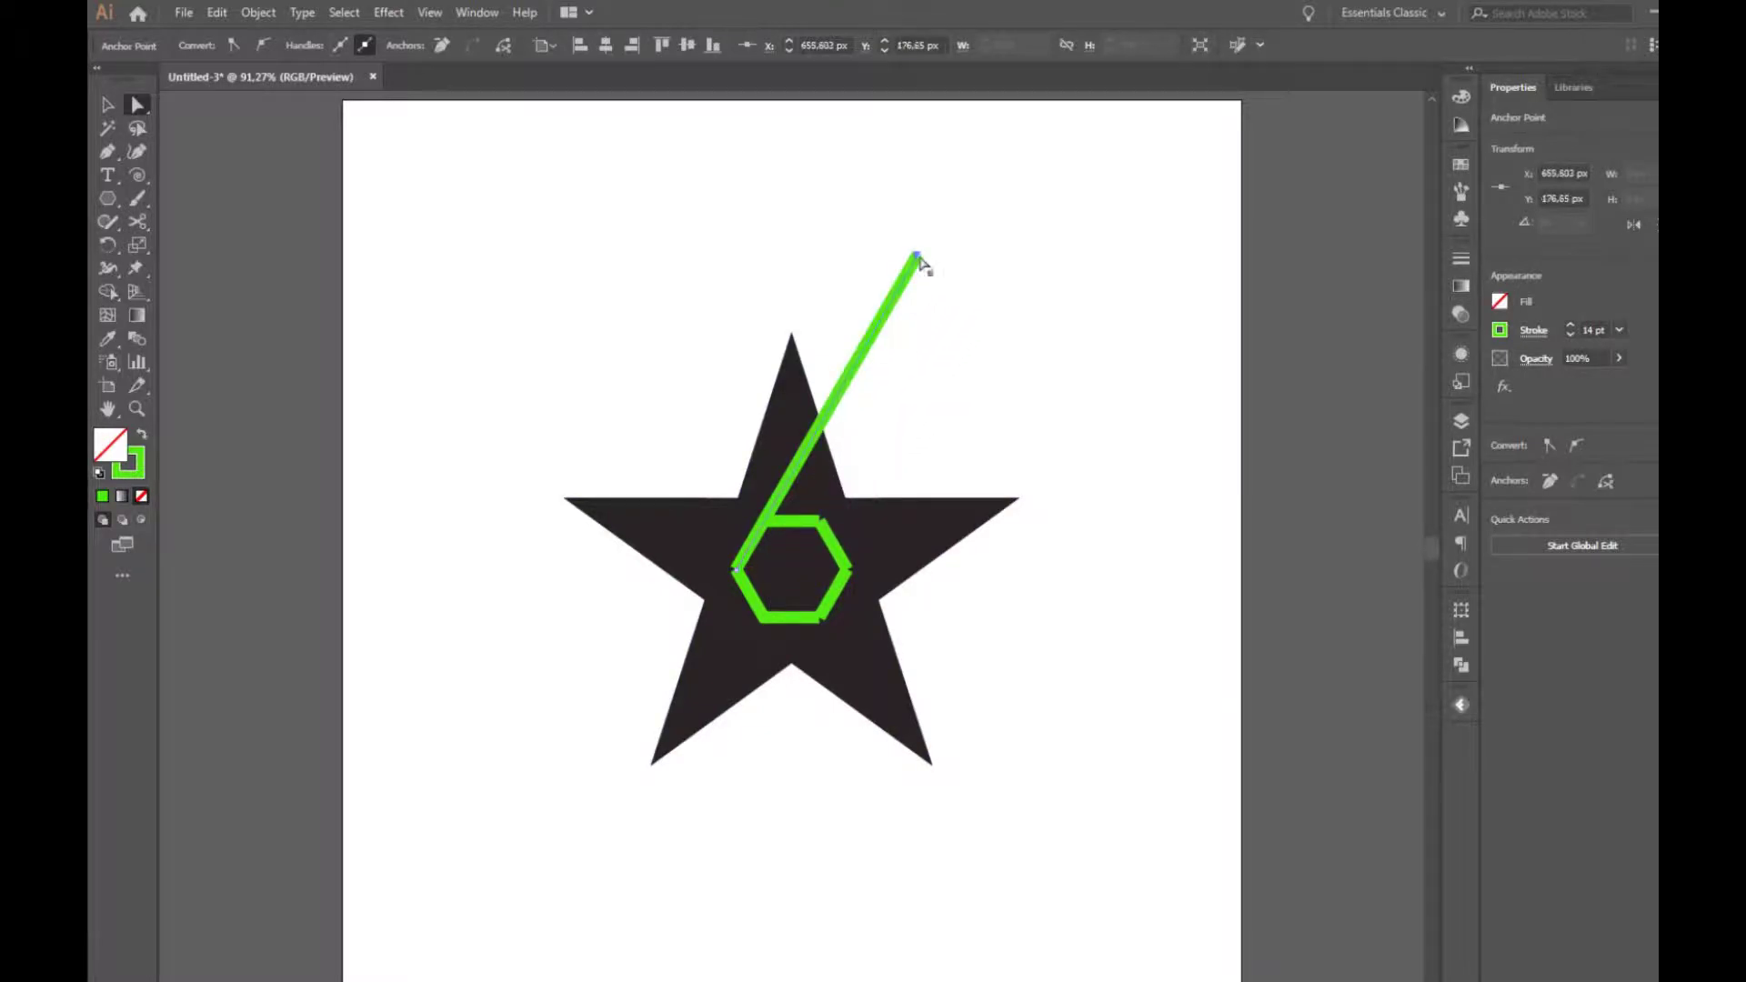
left_click(820, 526)
left_click_drag(820, 524, 1161, 525)
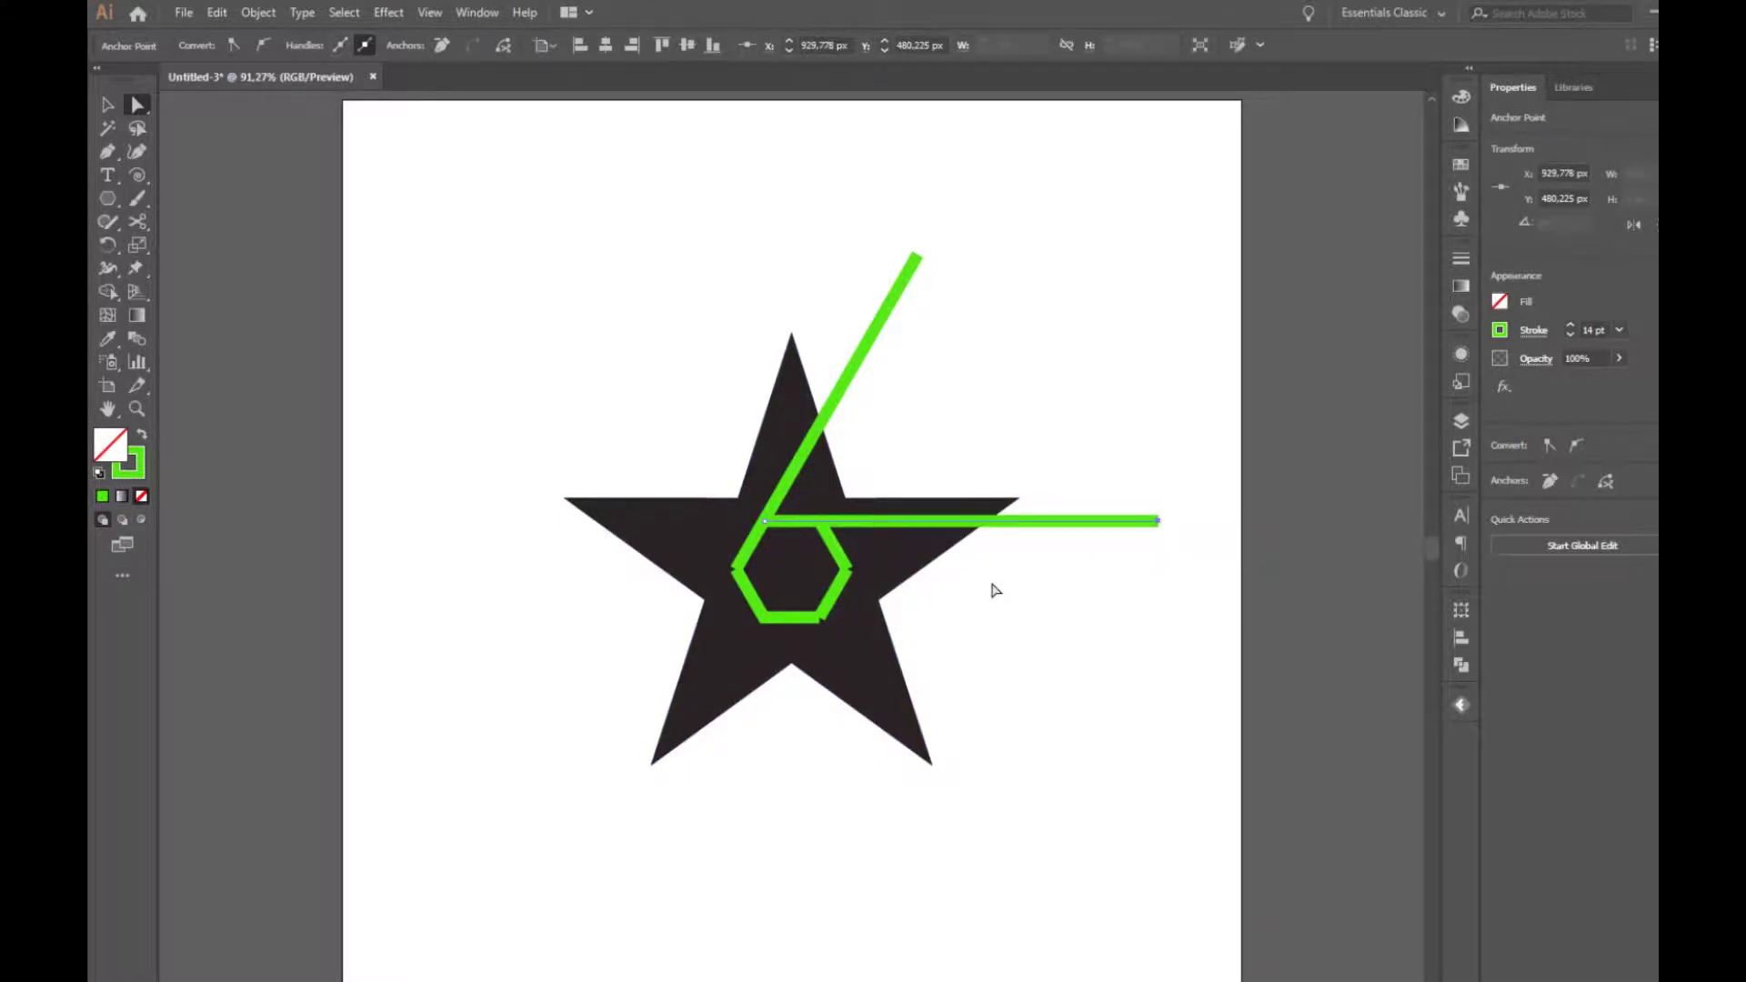
left_click(849, 572)
left_click_drag(850, 574, 1032, 891)
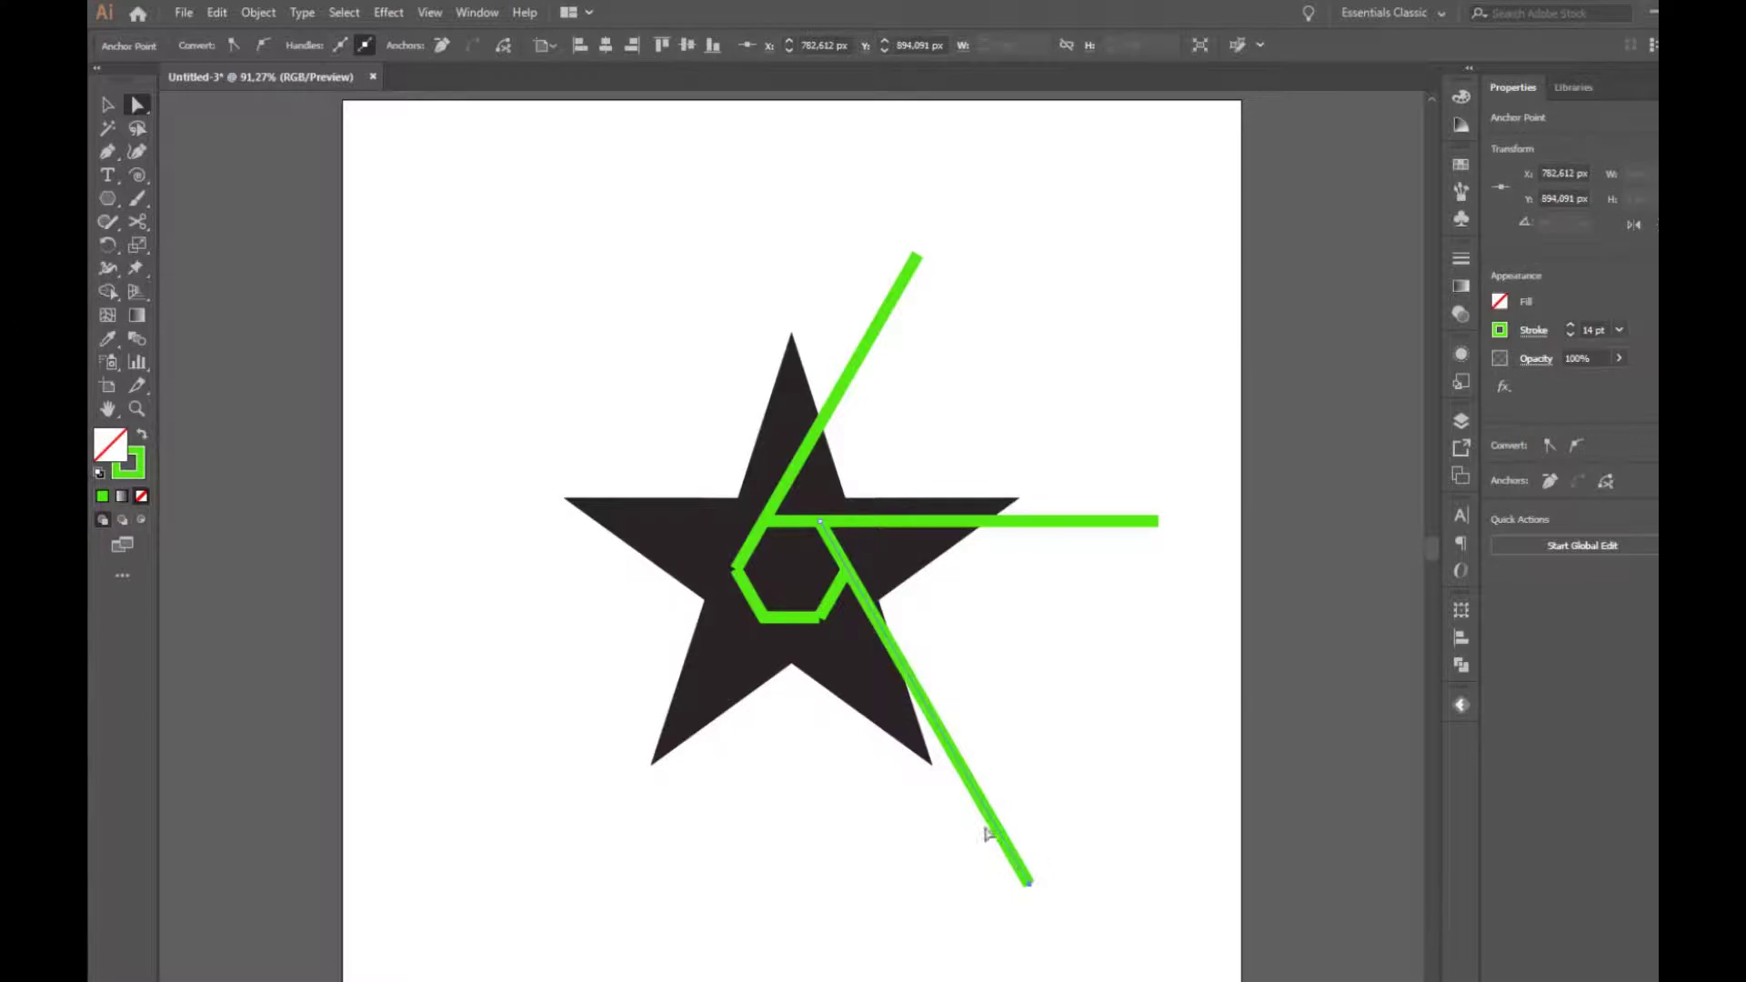
Extend the remaining hexagon sides into long lines toward the lower-left, left and upper-left.
left_click(823, 622)
left_click_drag(821, 622, 628, 948)
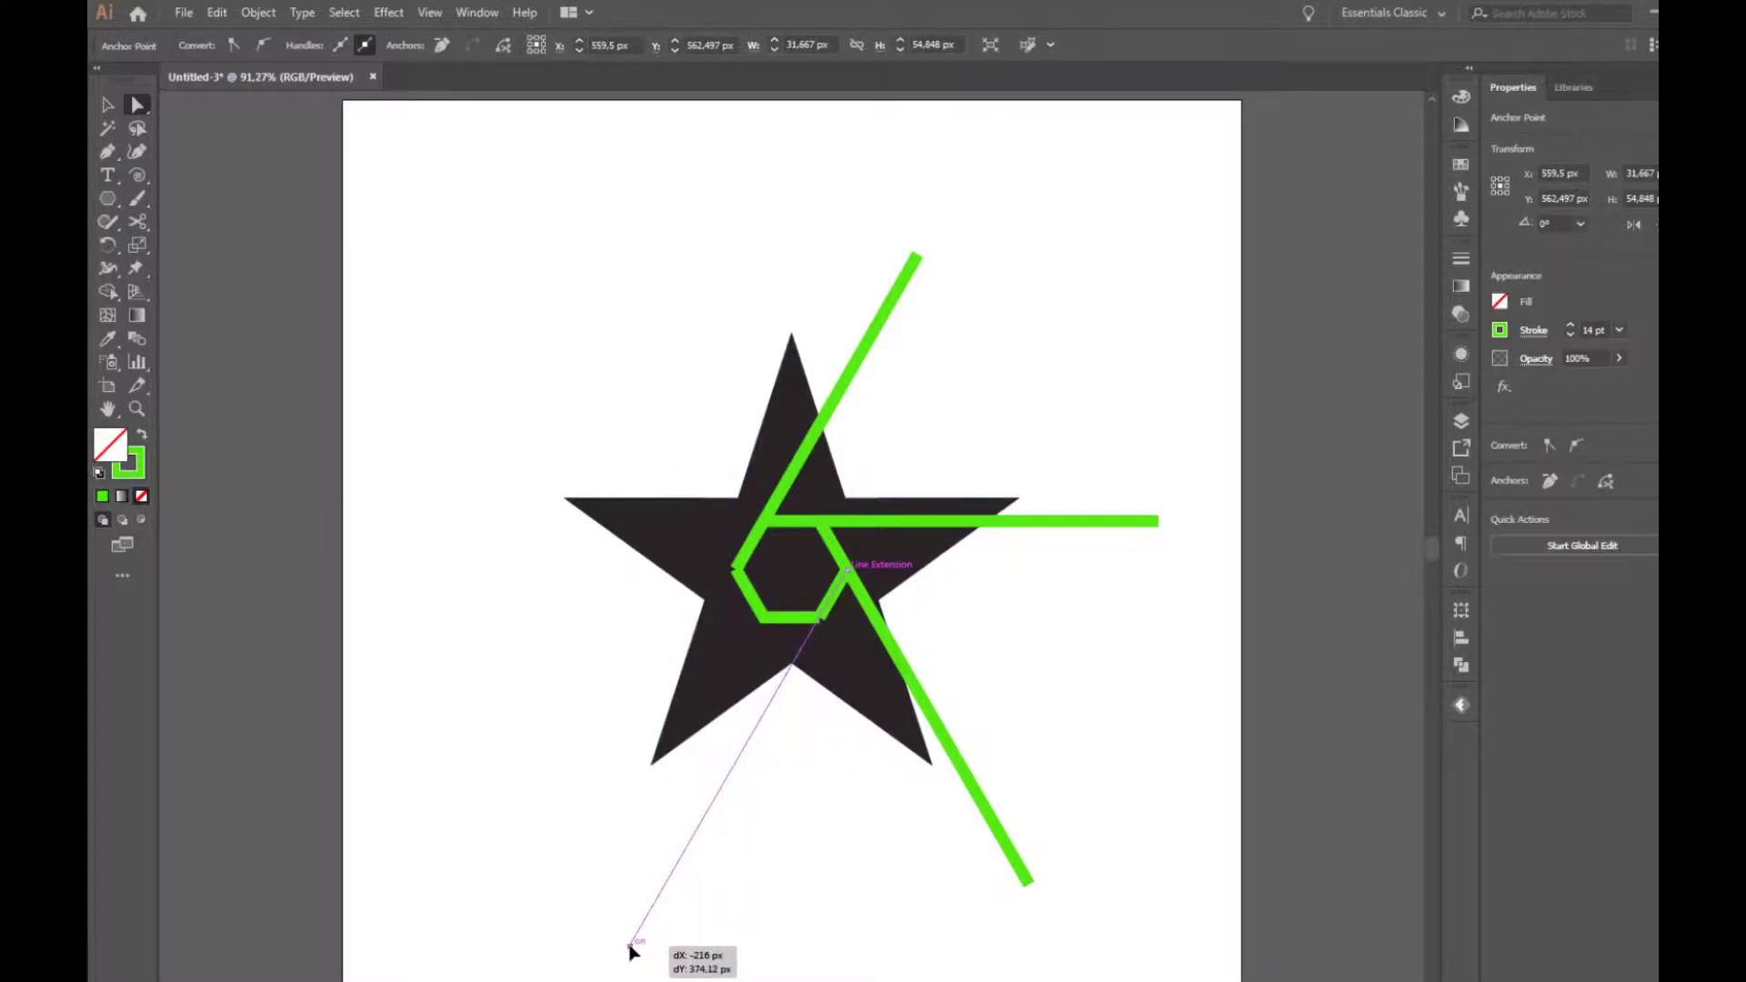
left_click_drag(627, 949, 619, 966)
left_click(769, 622)
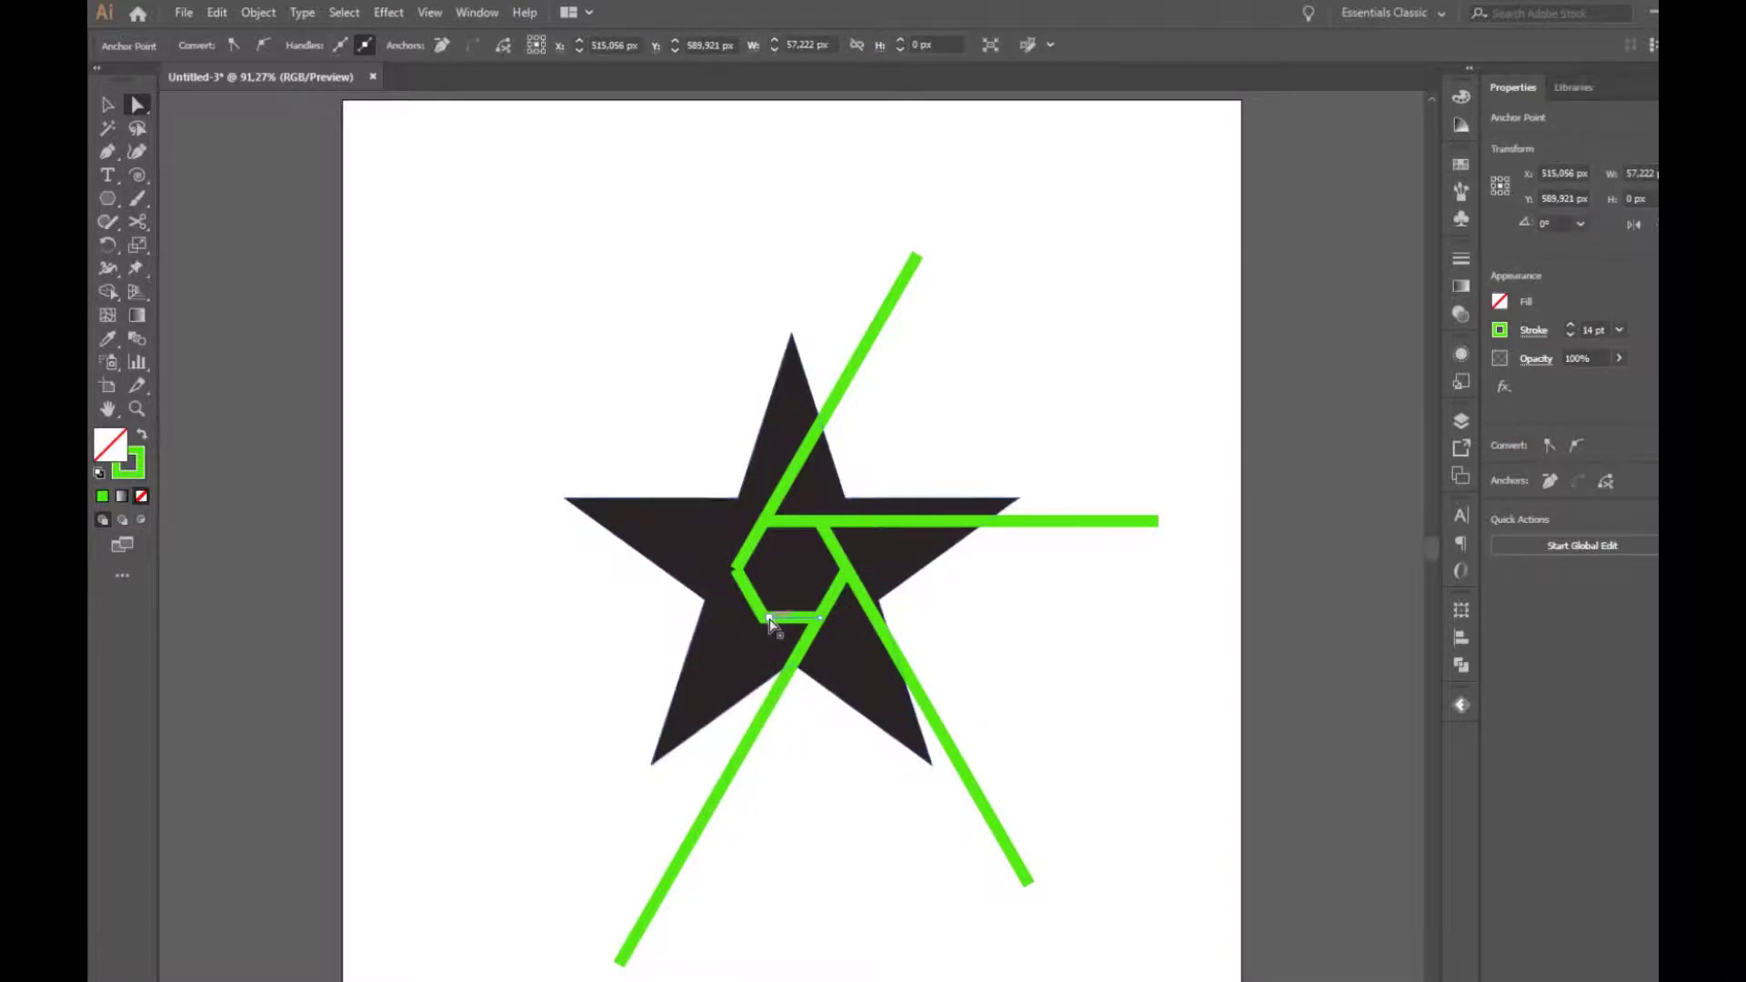
left_click_drag(769, 621, 322, 619)
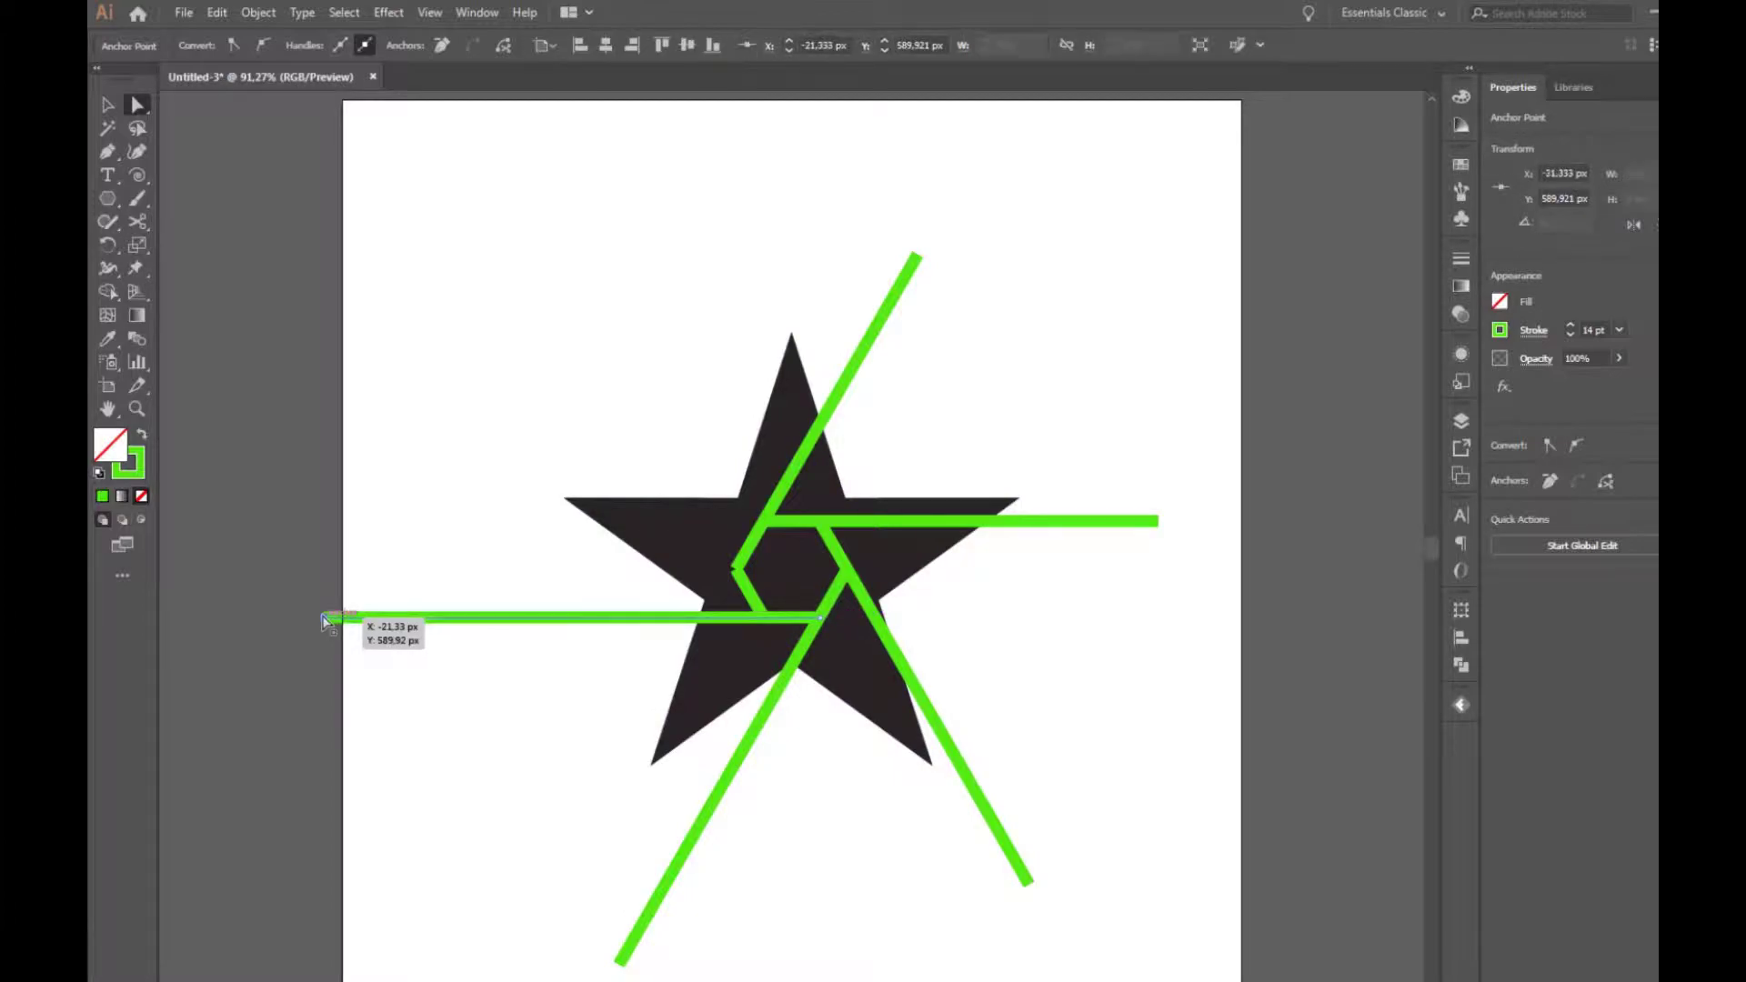
left_click(738, 579)
left_click_drag(739, 579, 558, 264)
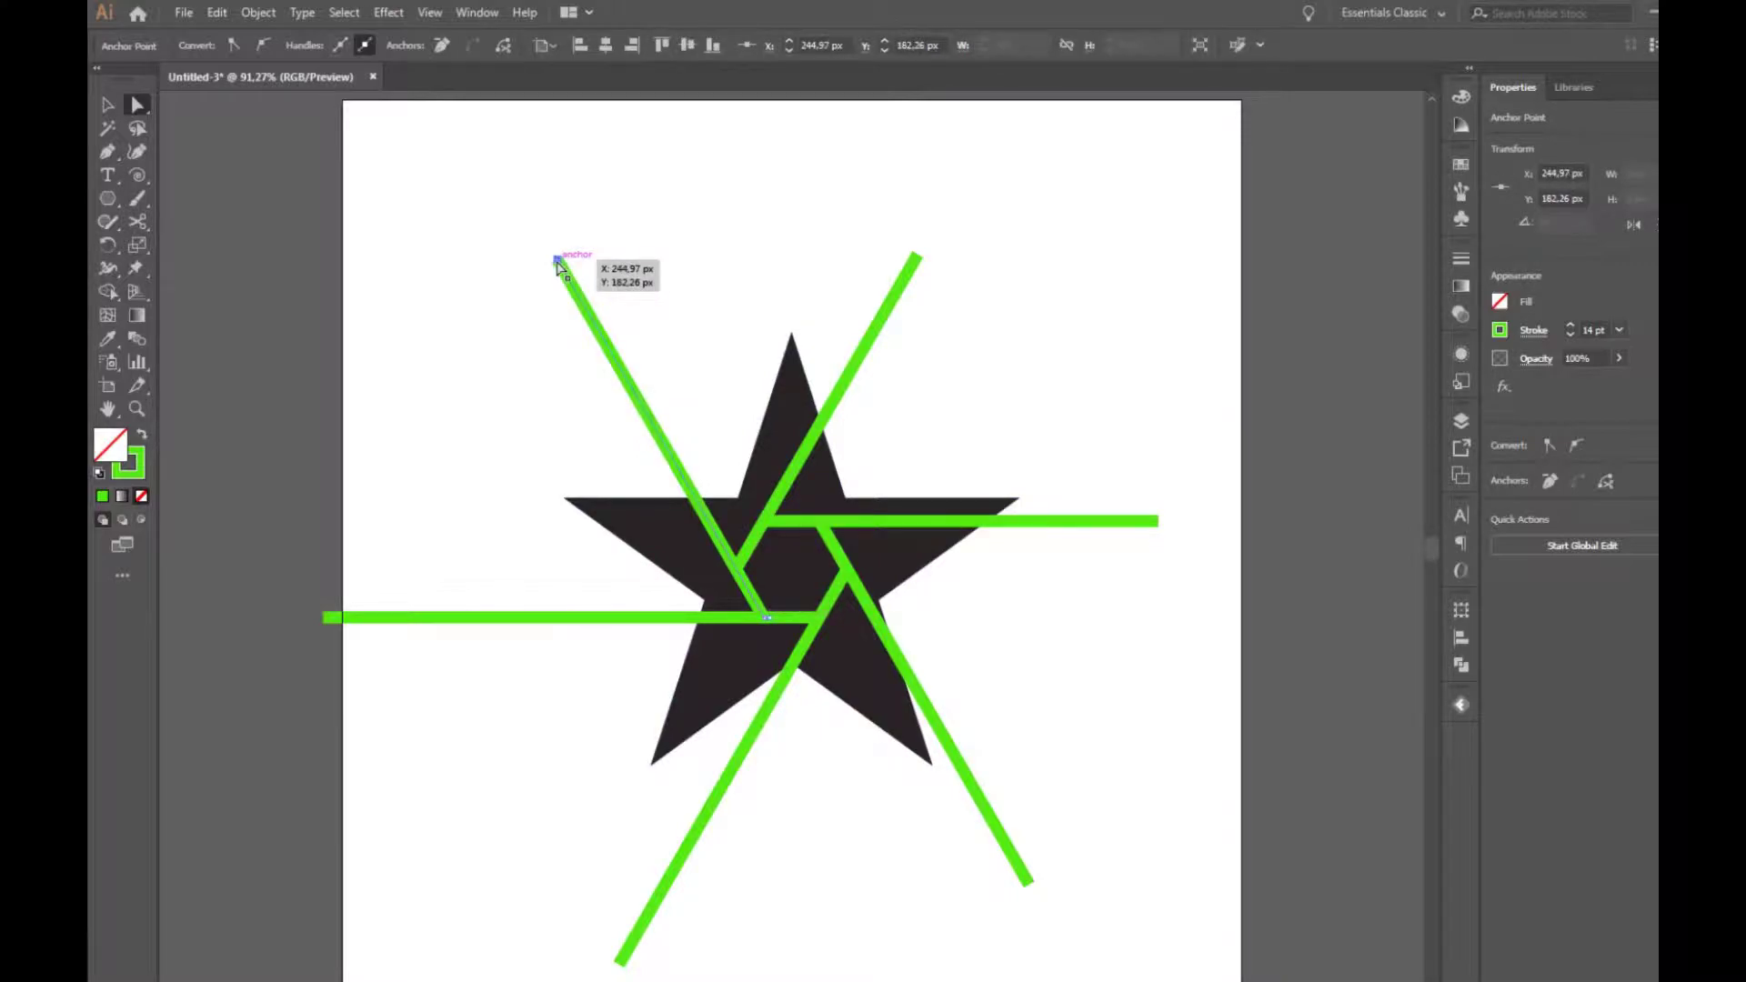
left_click(108, 105)
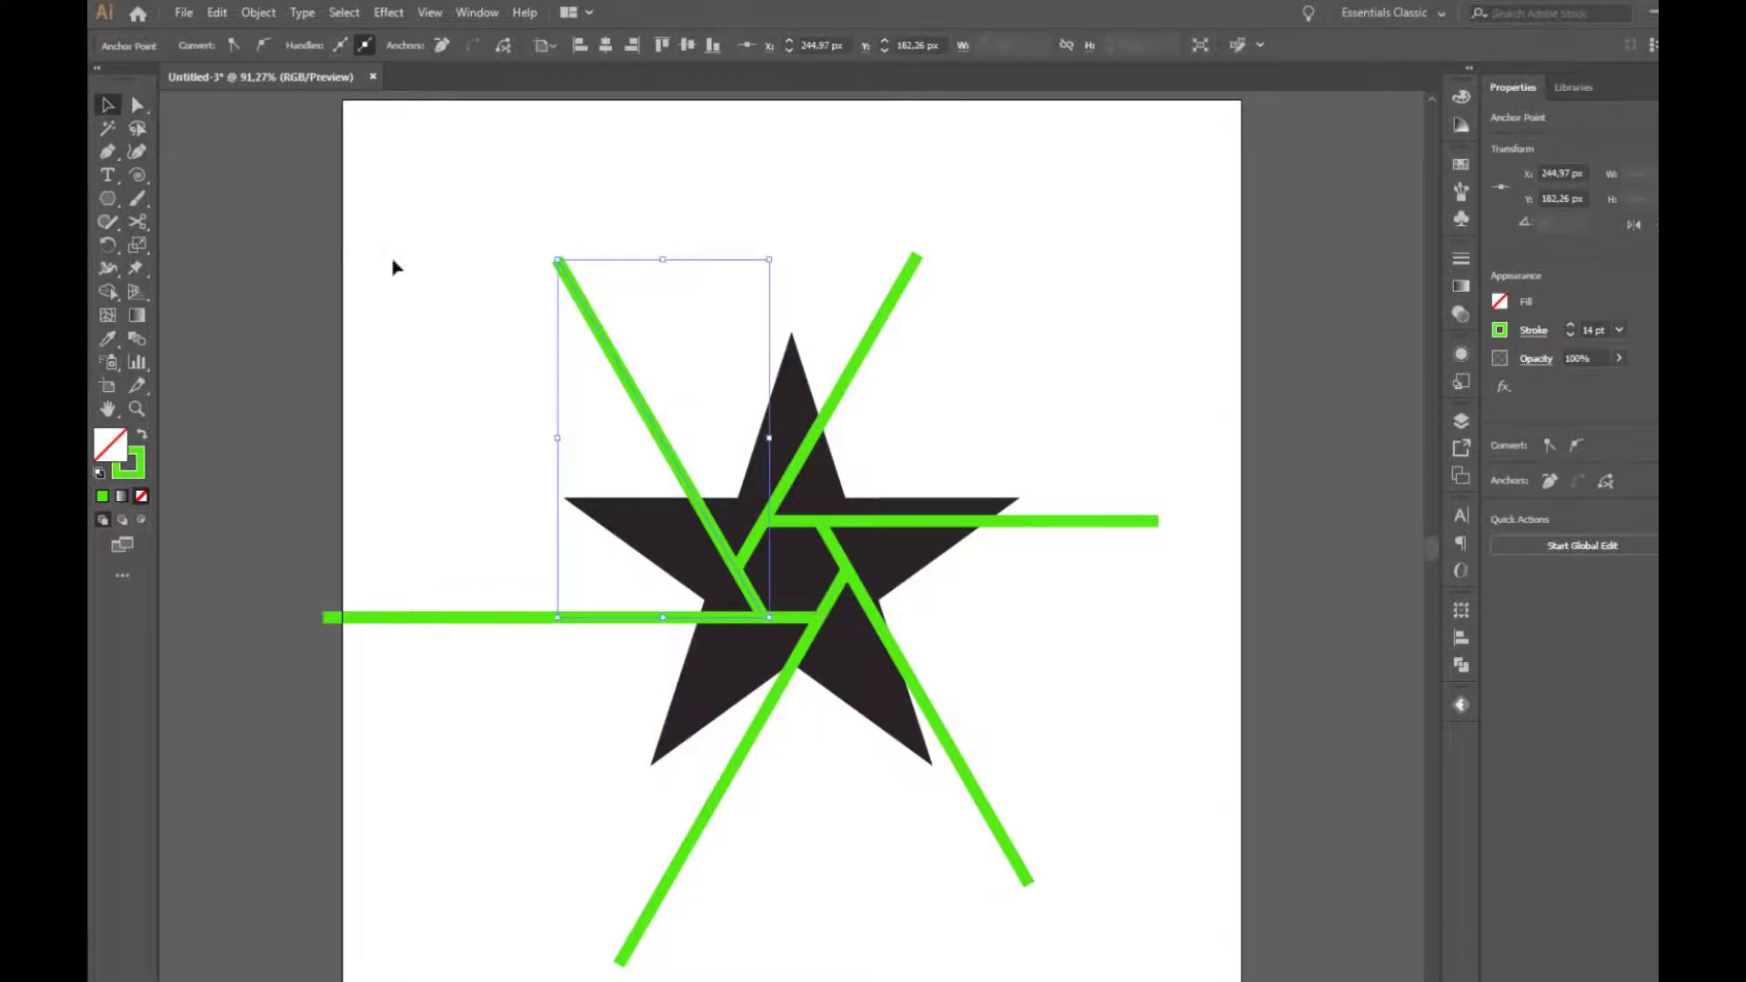
Select all six green lines and expand their strokes into filled shapes.
left_click(896, 291, "shift")
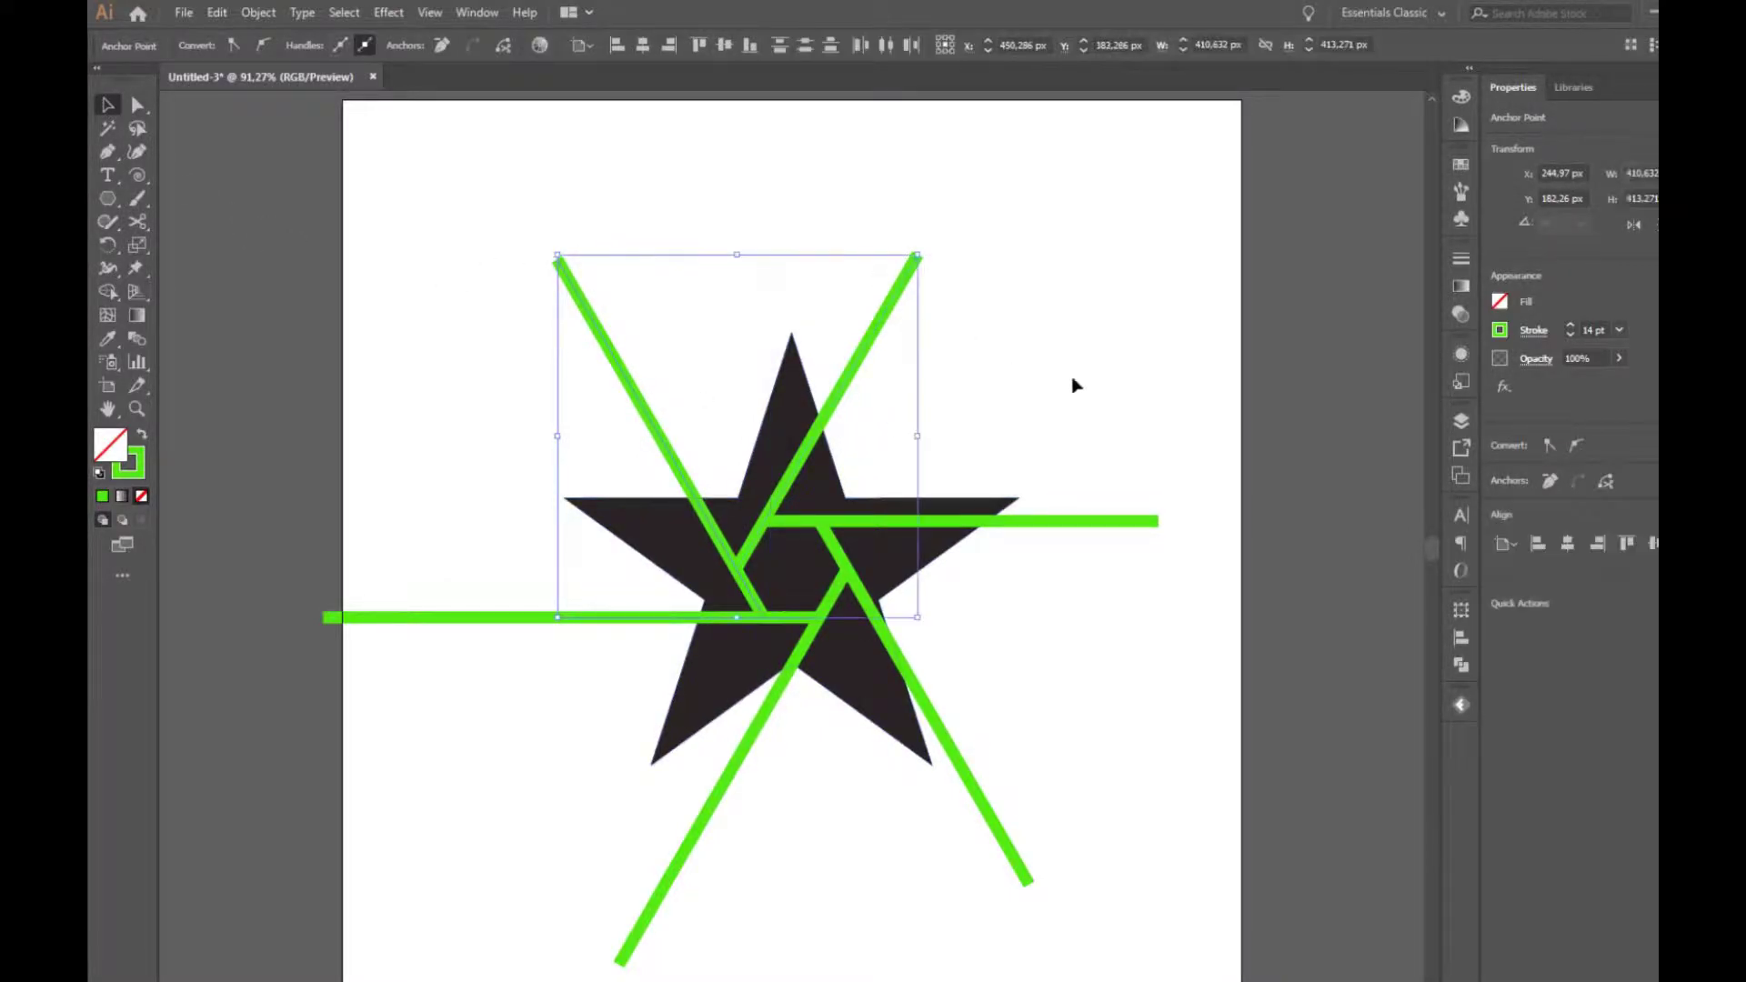
left_click(1119, 521, "shift")
left_click(1008, 848, "shift")
left_click(646, 919, "shift")
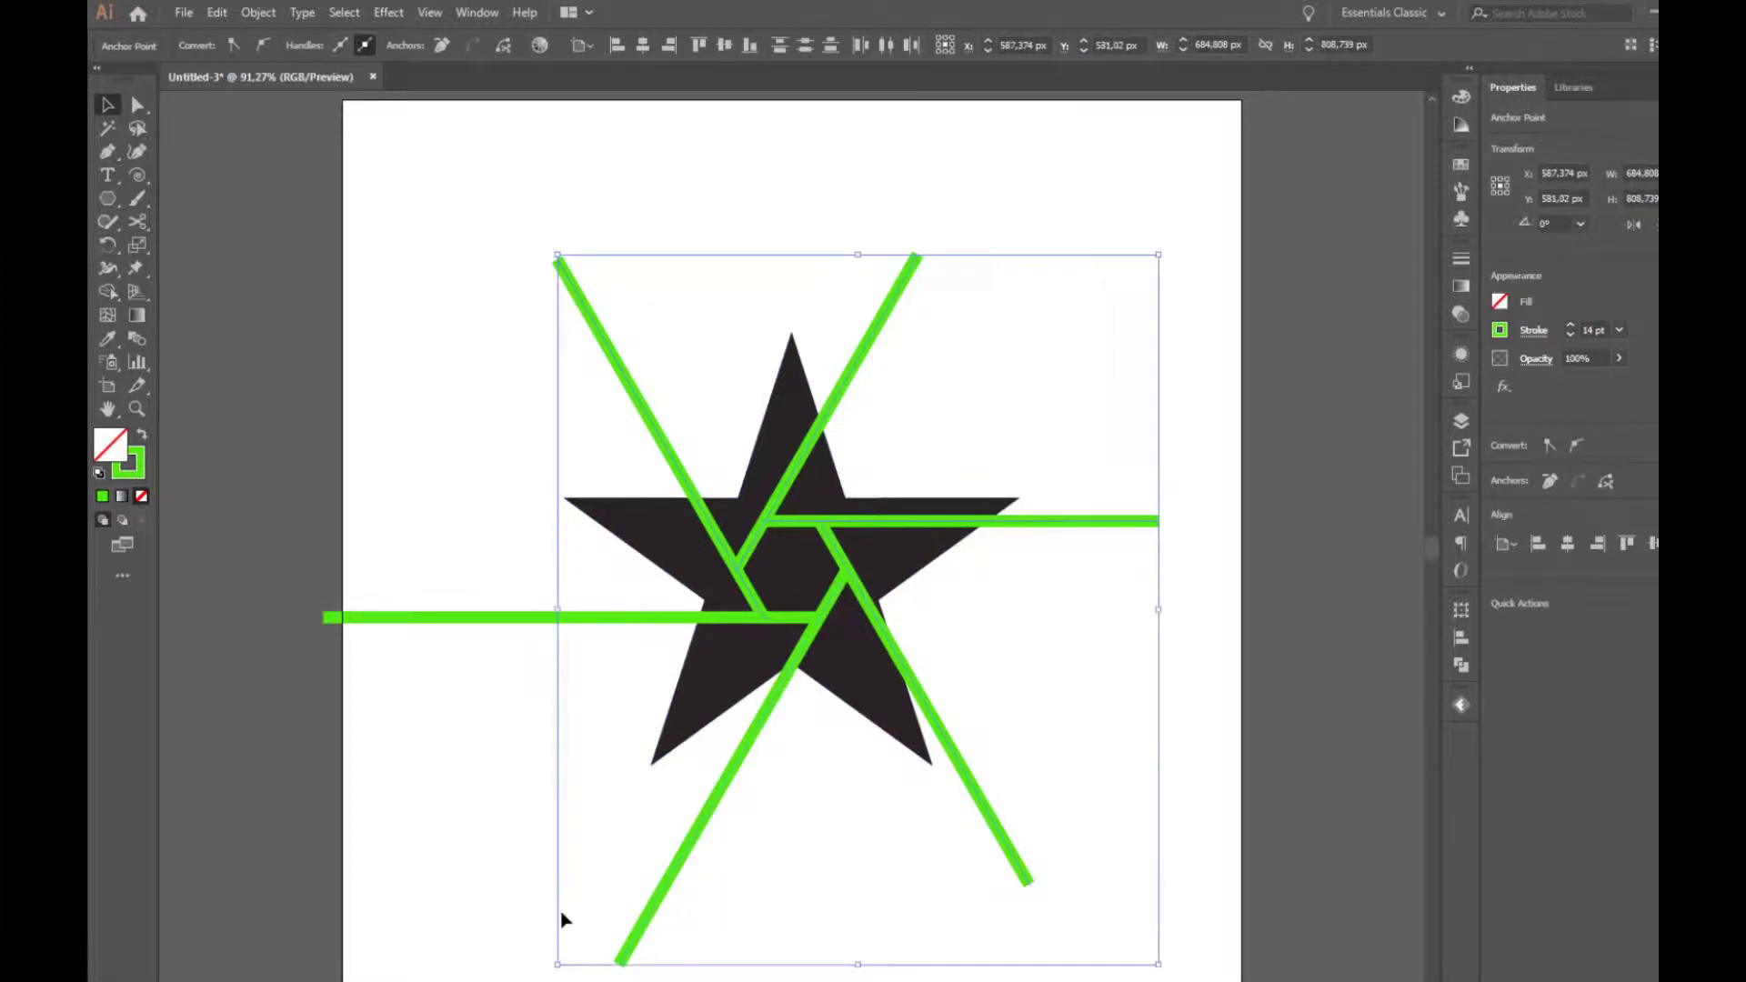
left_click(400, 617, "shift")
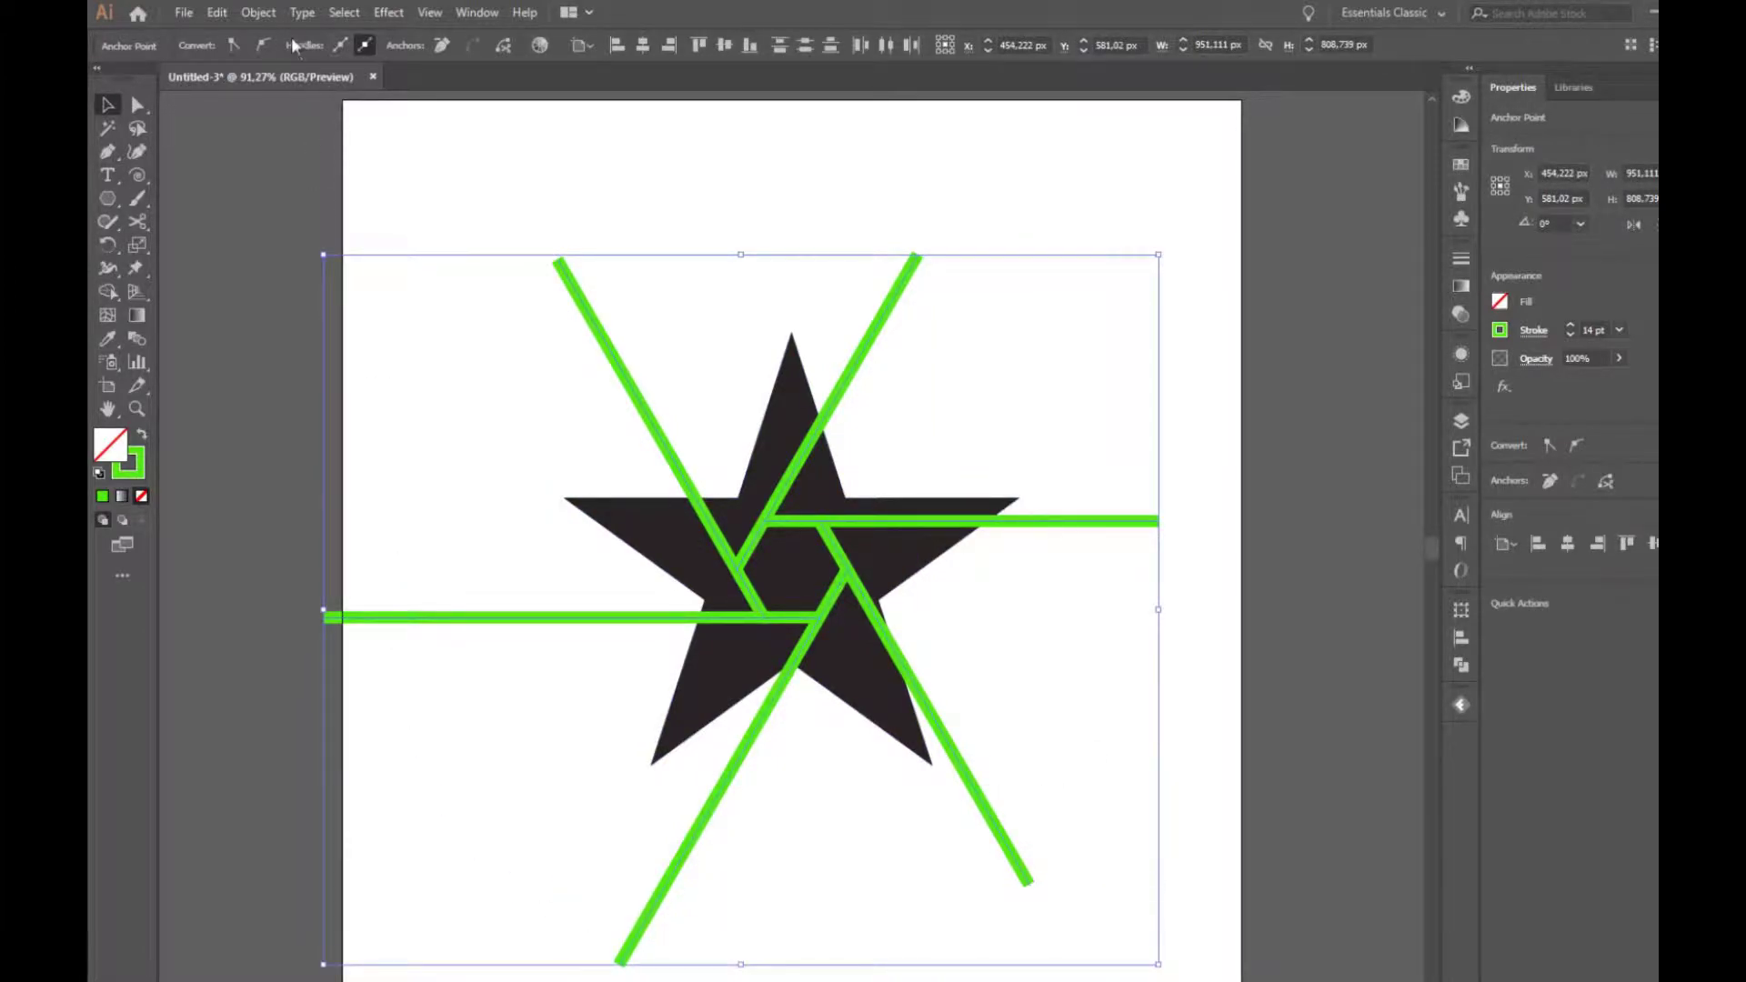
left_click(258, 13)
left_click(293, 223)
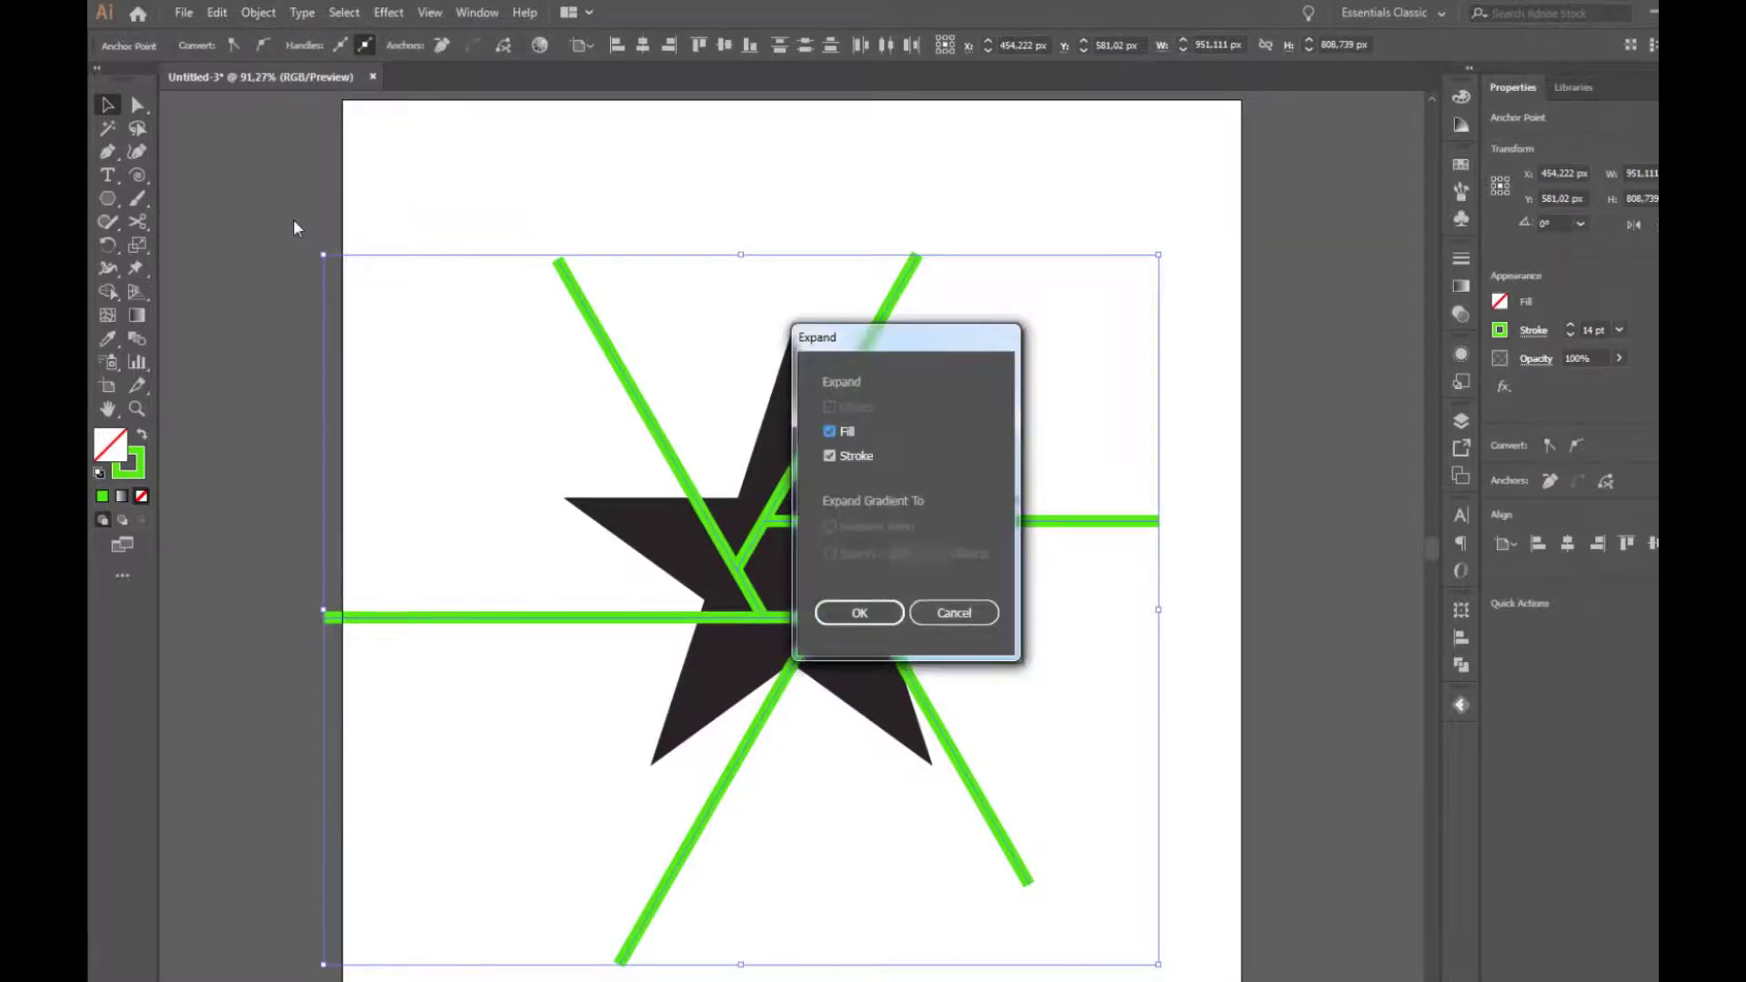
left_click(890, 613)
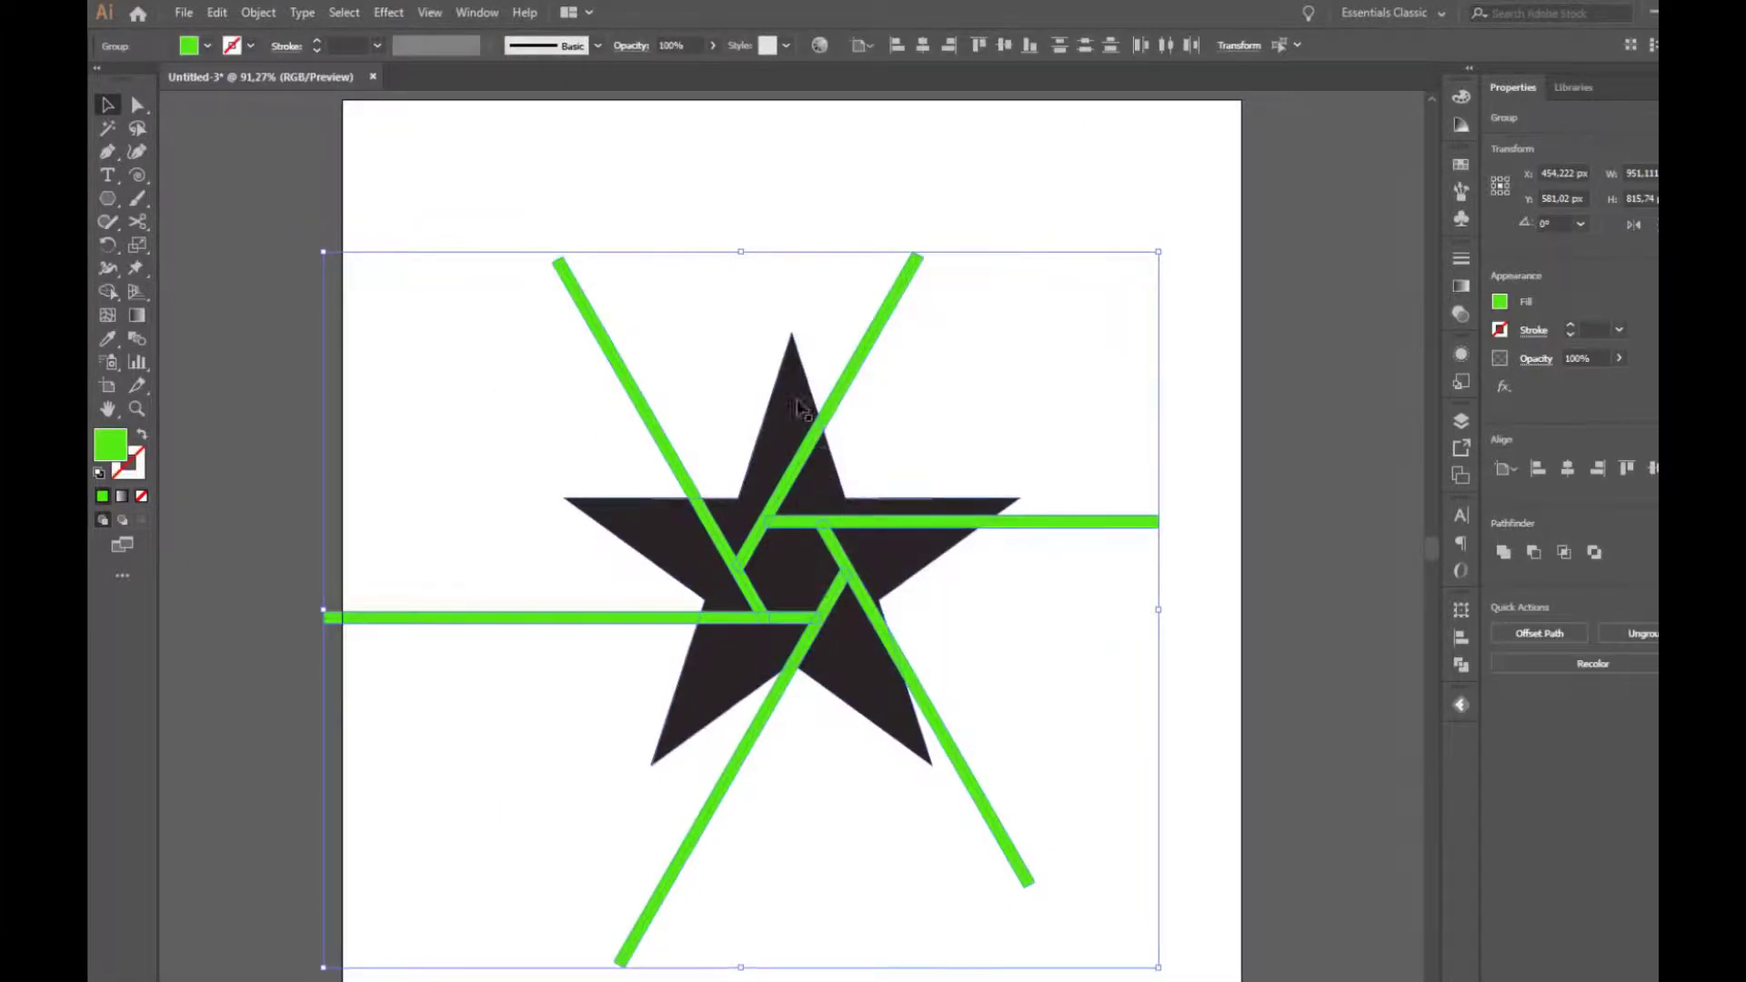
left_click(476, 13)
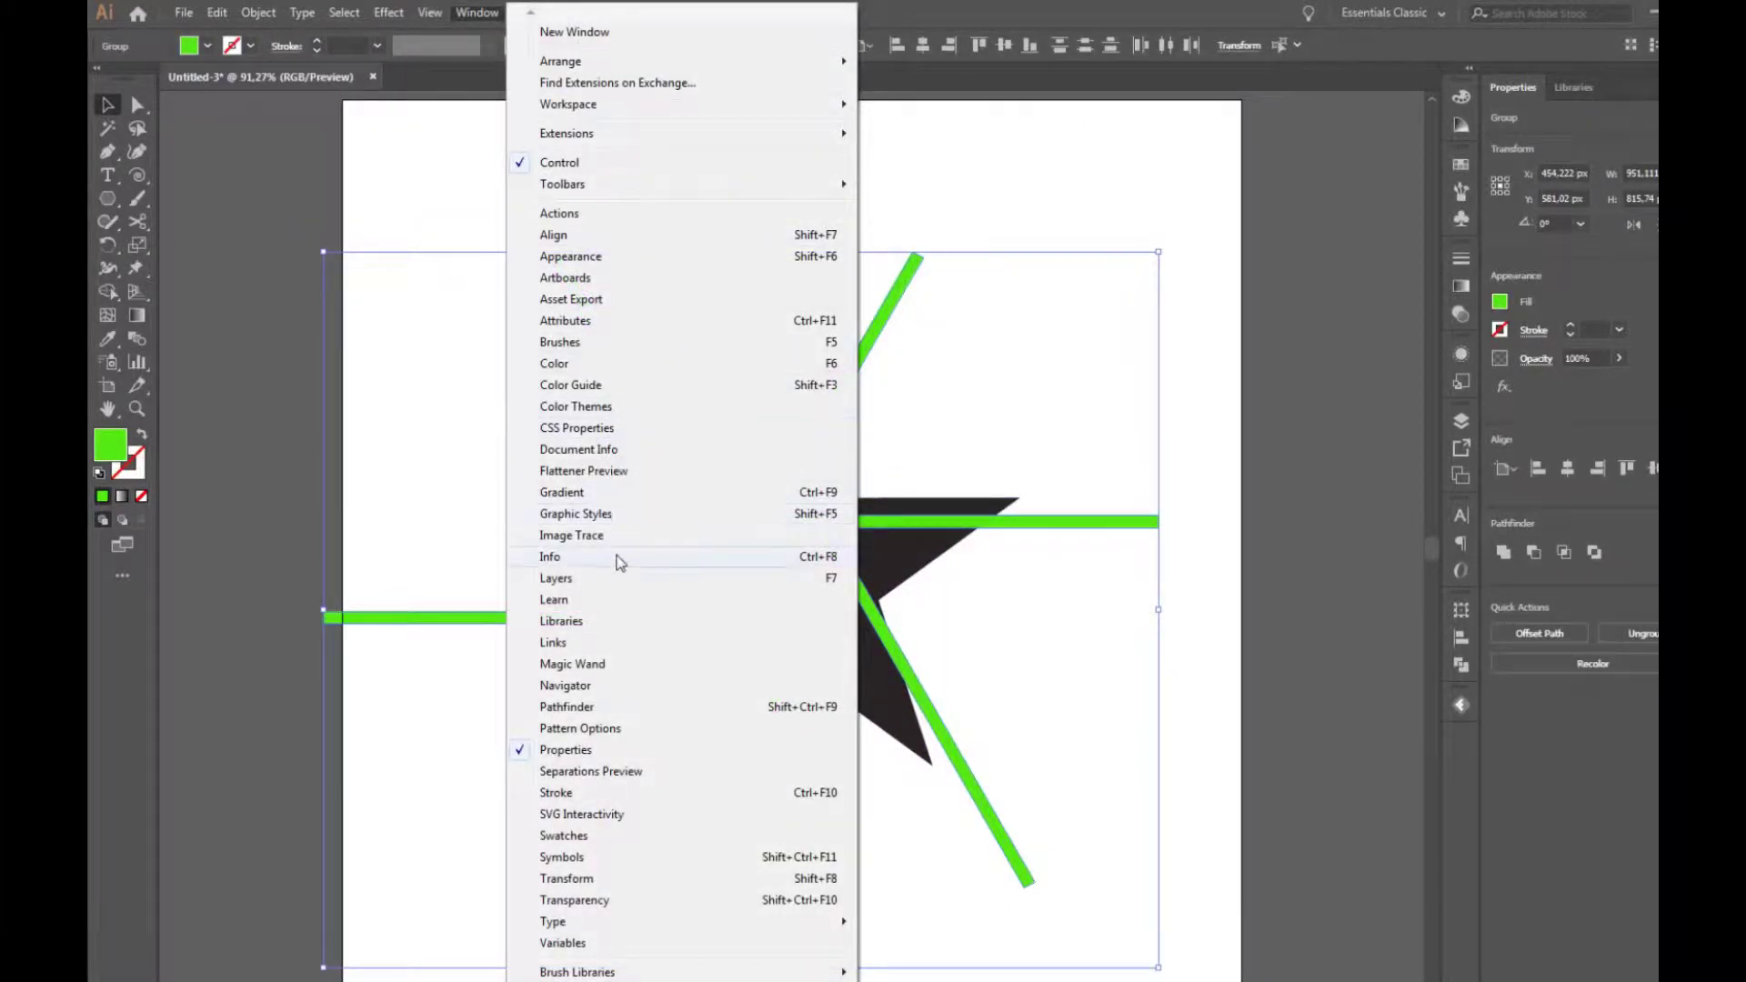
Divide the expanded green lines into separate pieces with Pathfinder.
left_click(606, 707)
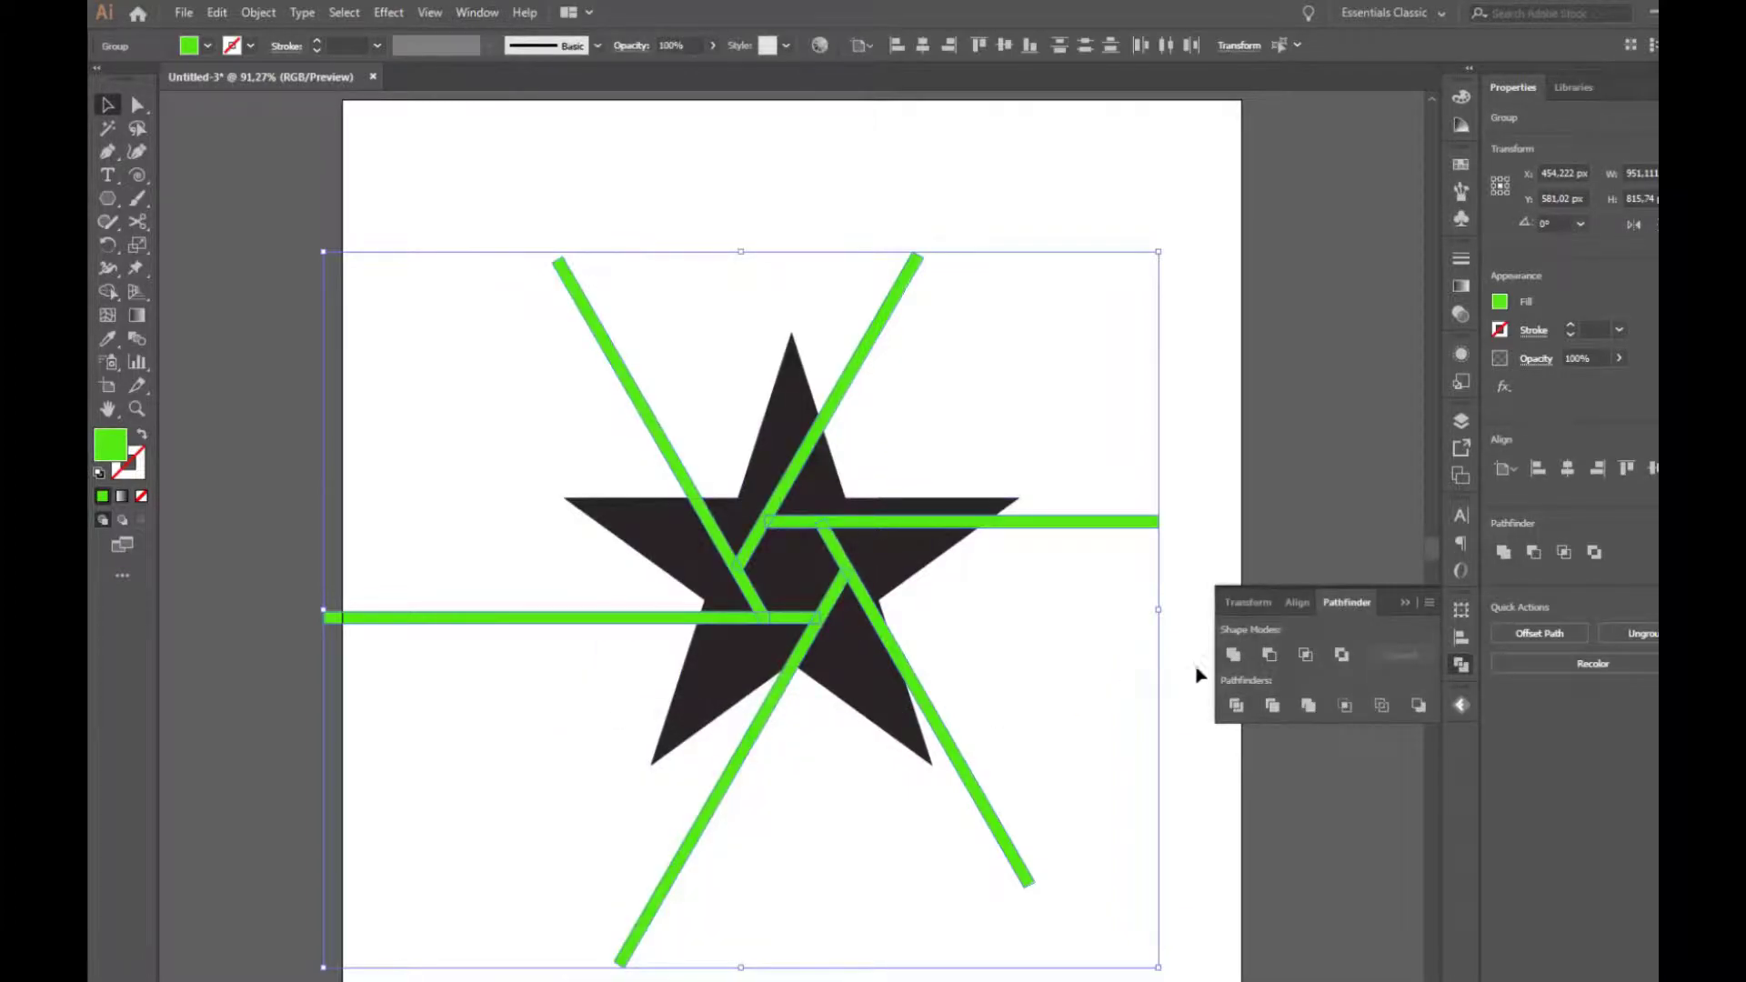
left_click(1235, 655)
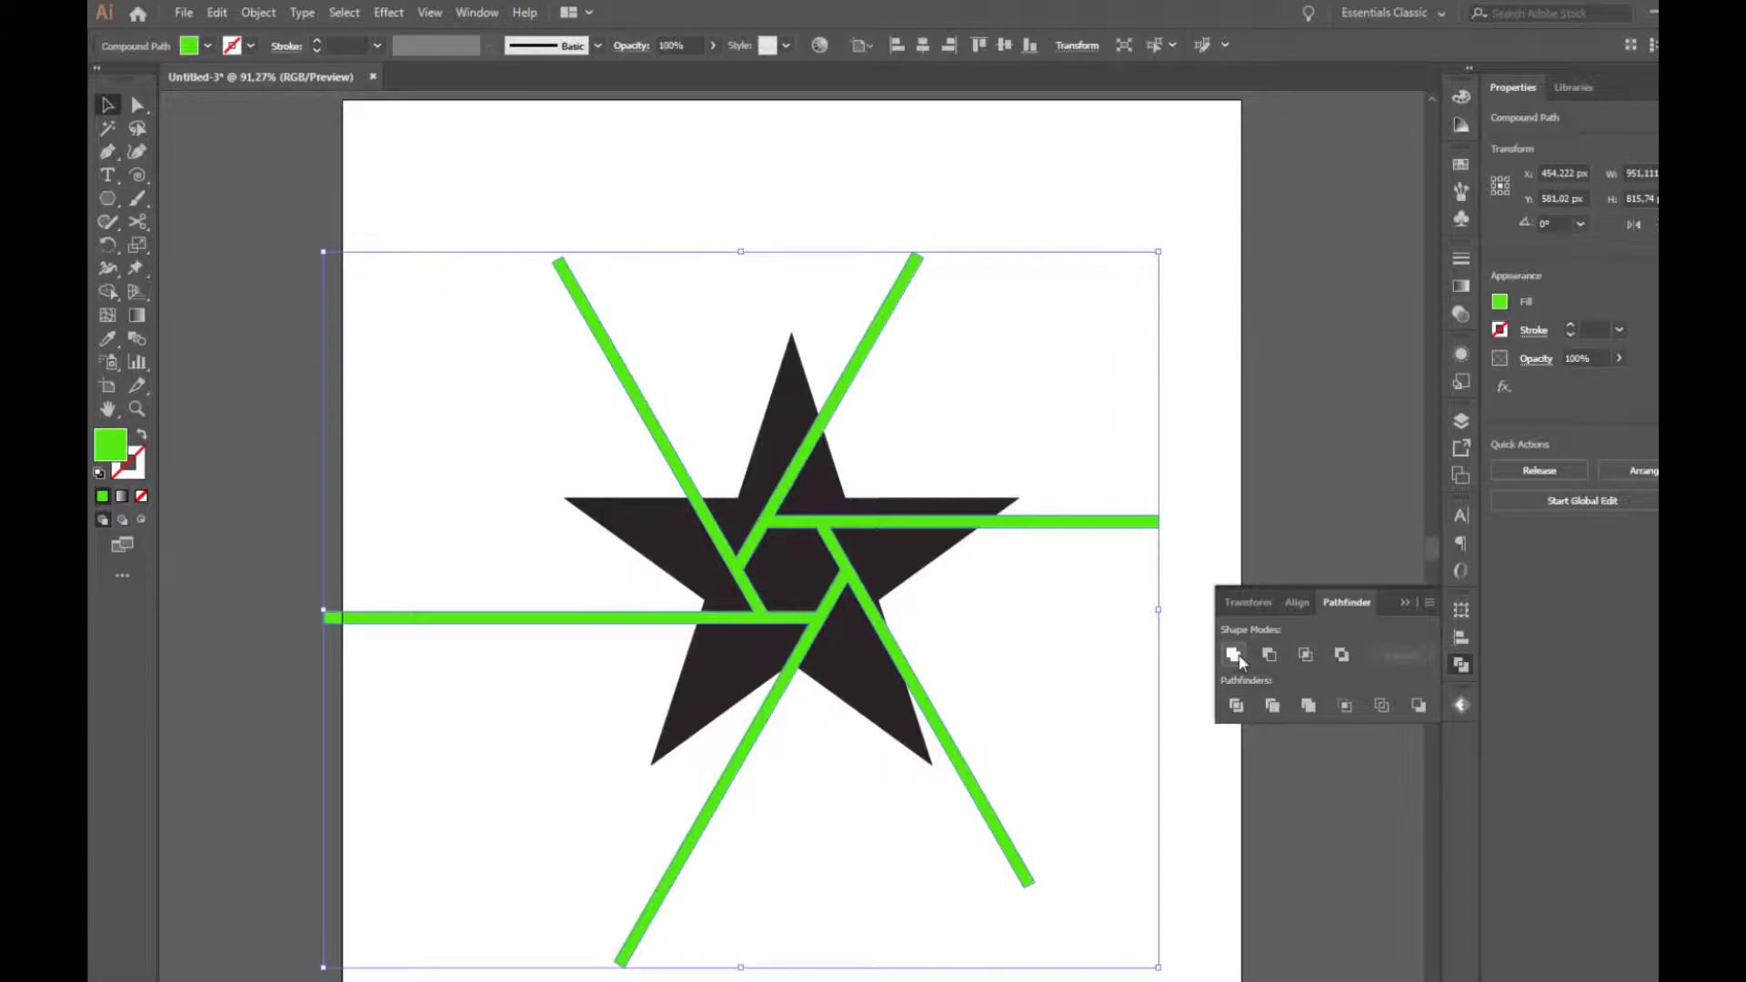
left_click(1236, 707)
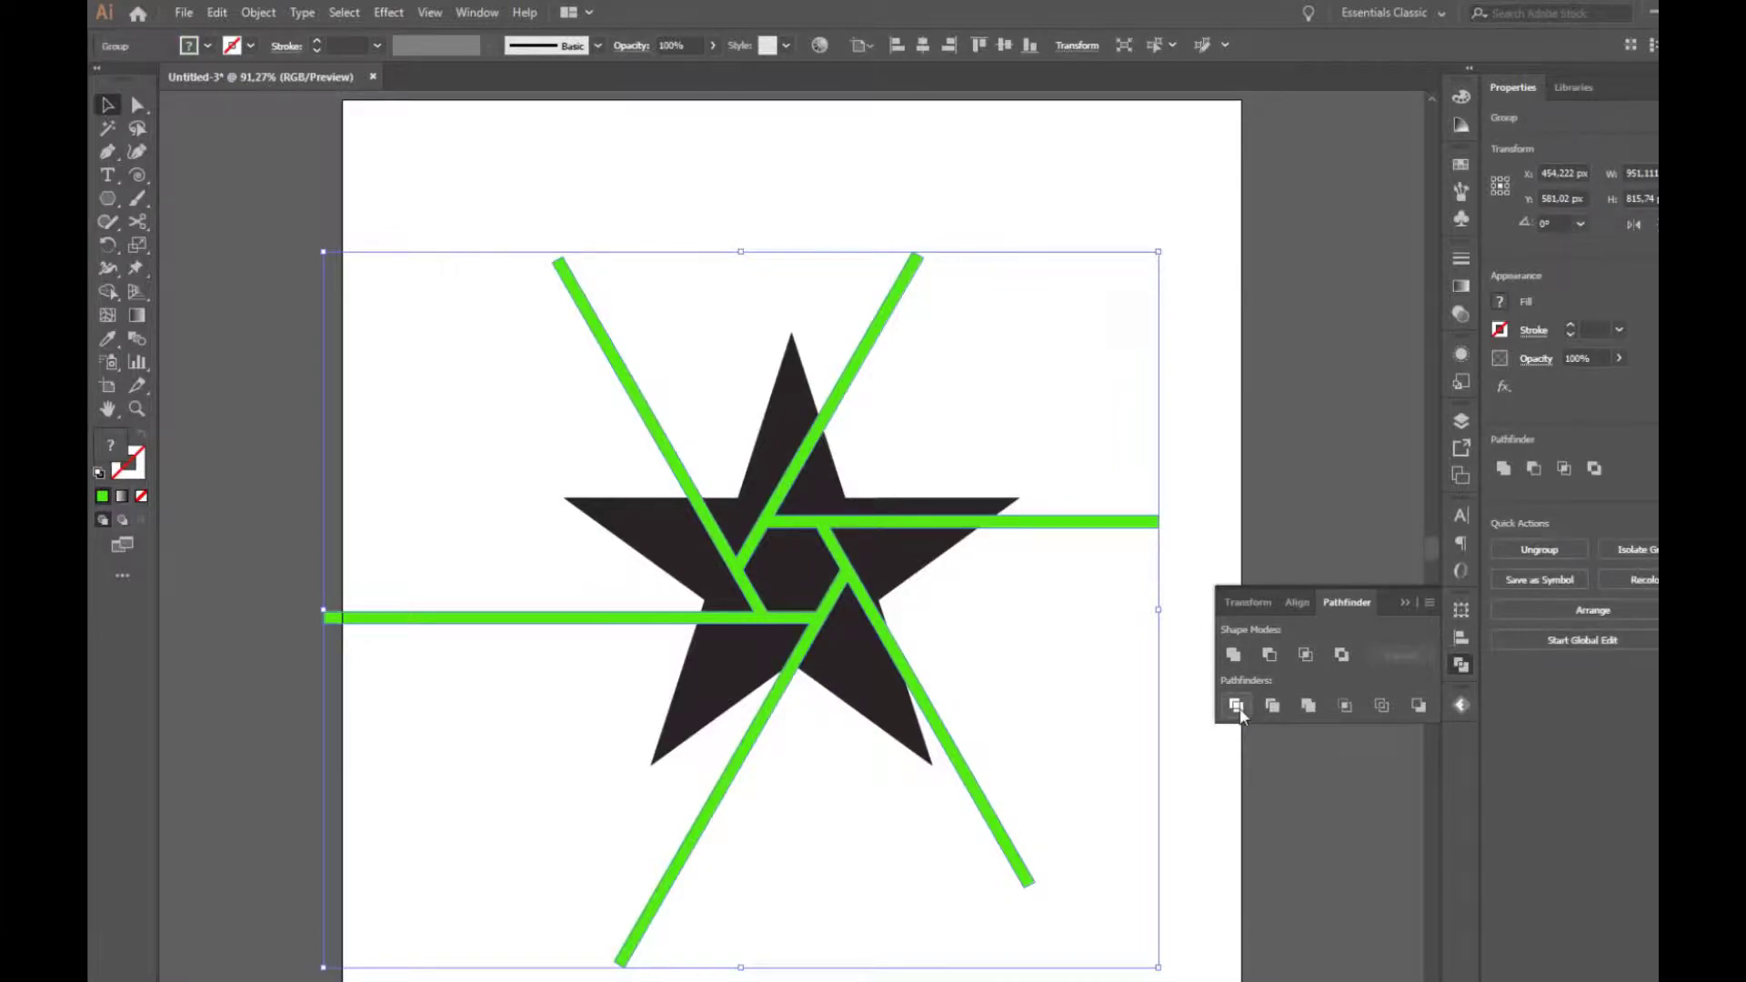
Fill the pieces pink, unite them into one shape, and deselect.
double_click(114, 448)
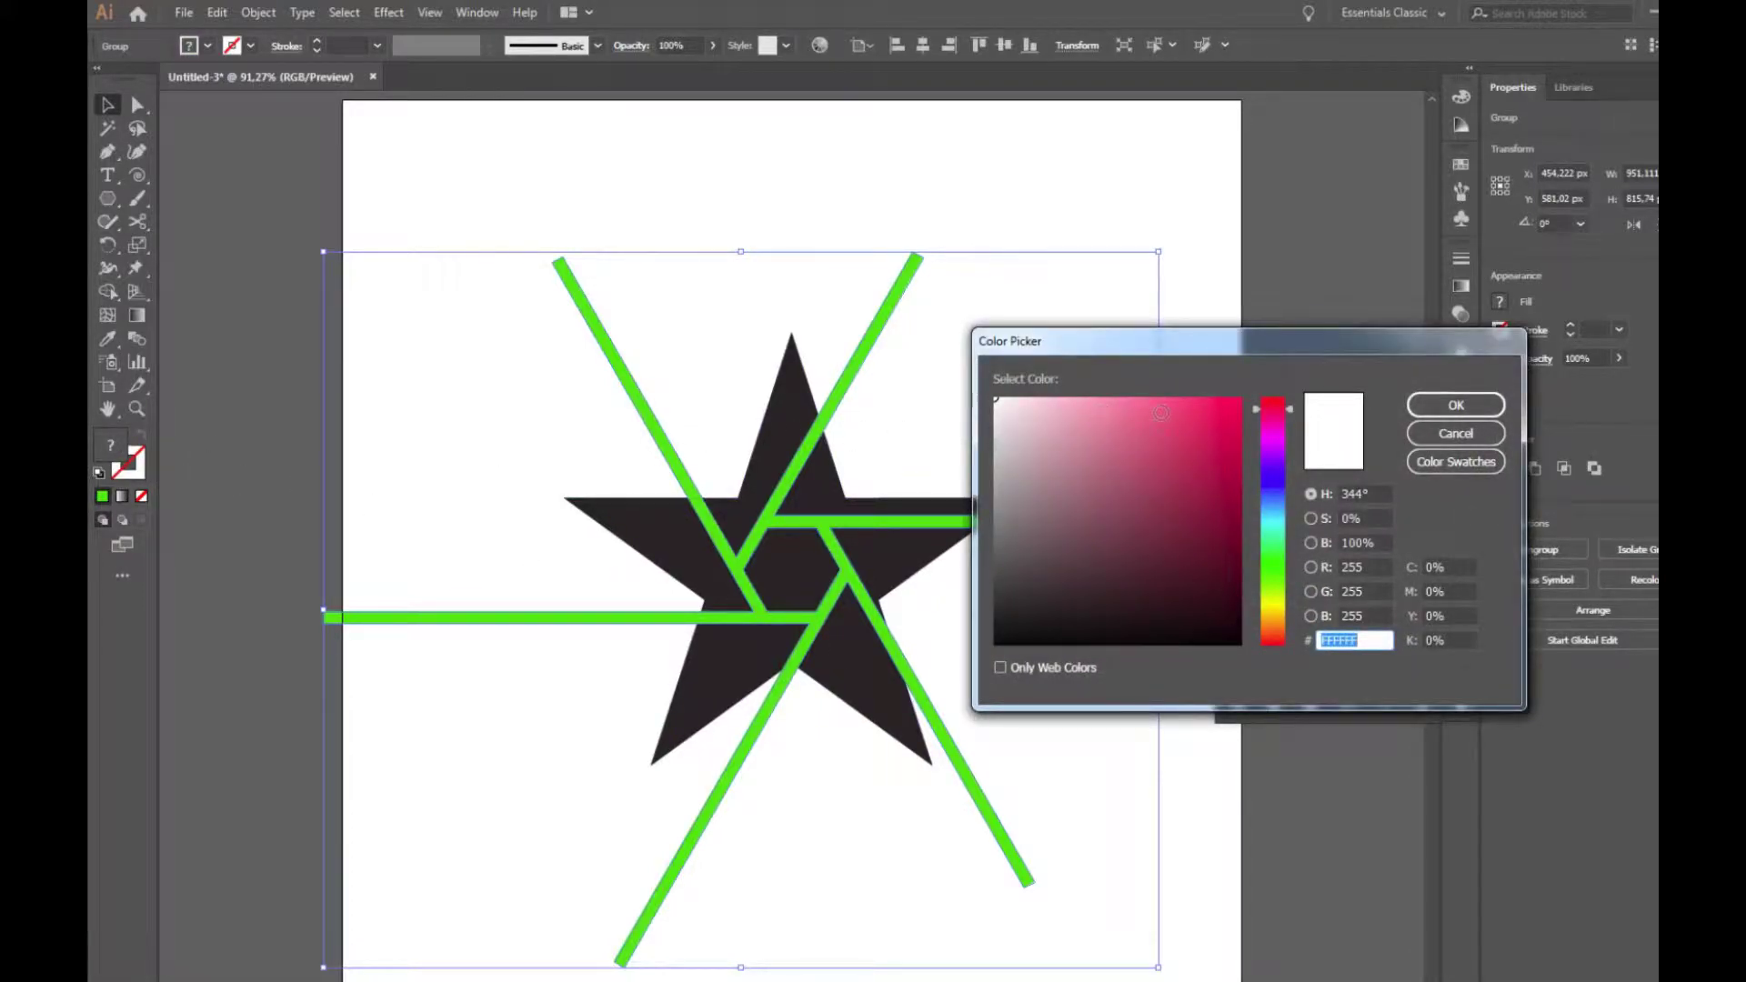
left_click(1161, 413)
left_click(1456, 404)
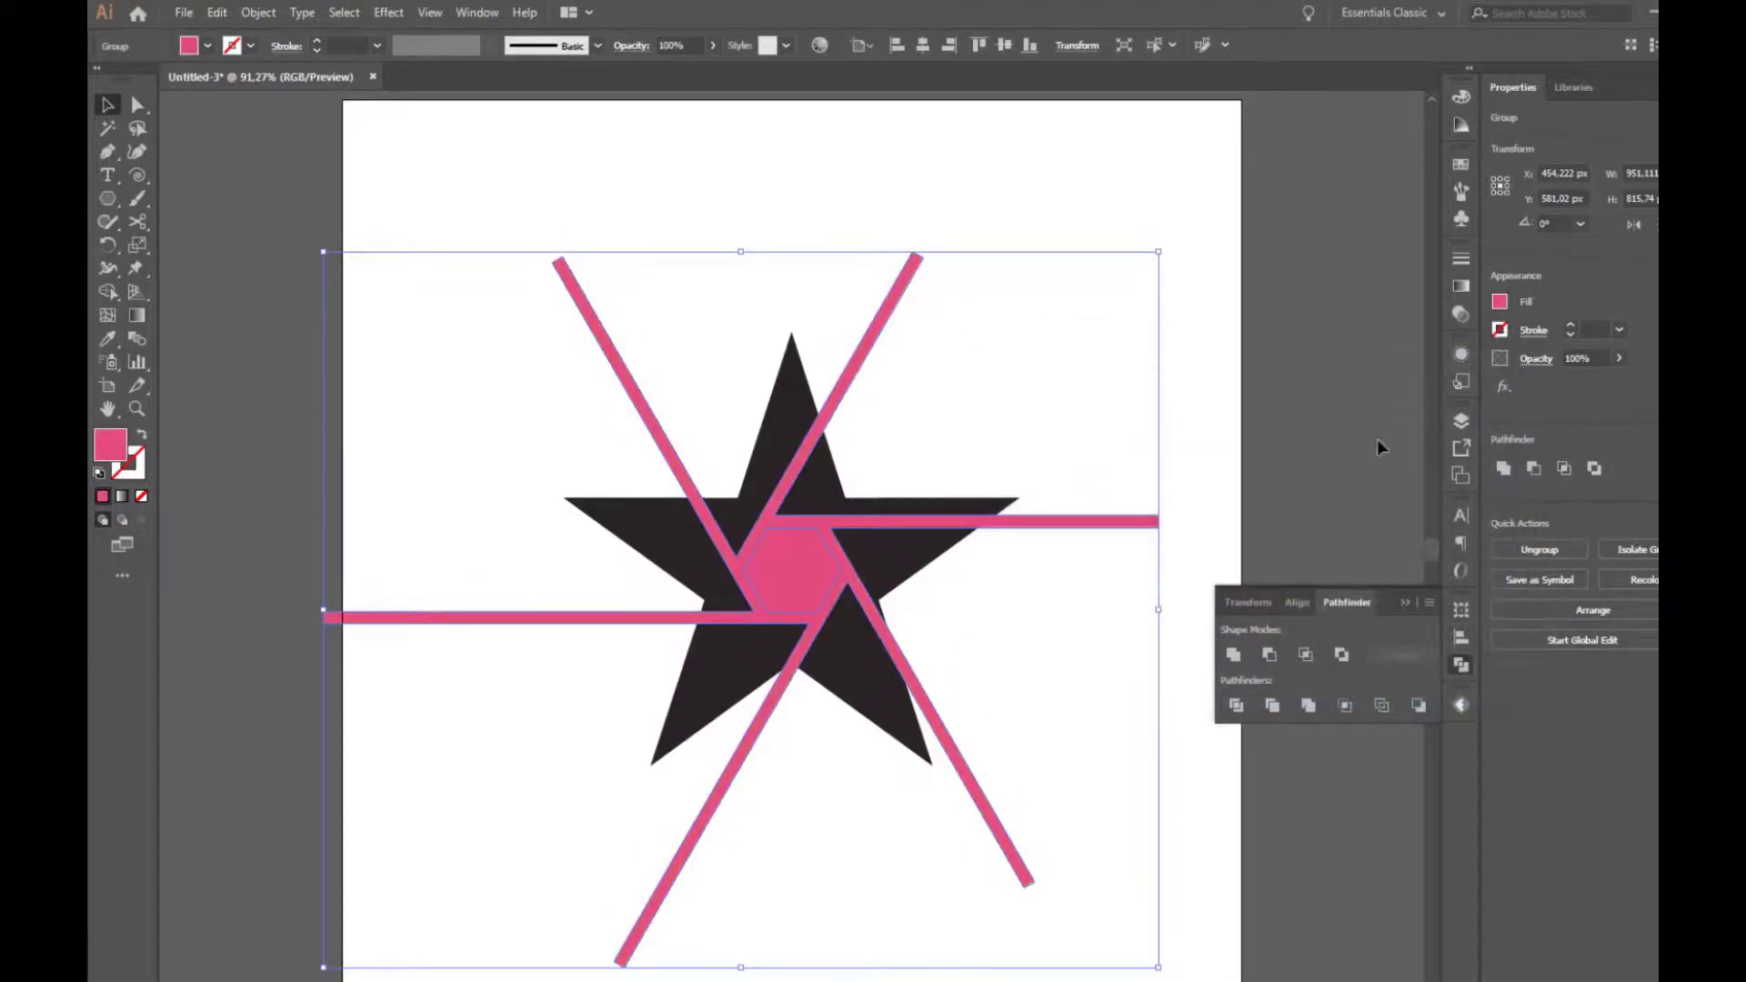
left_click(1234, 656)
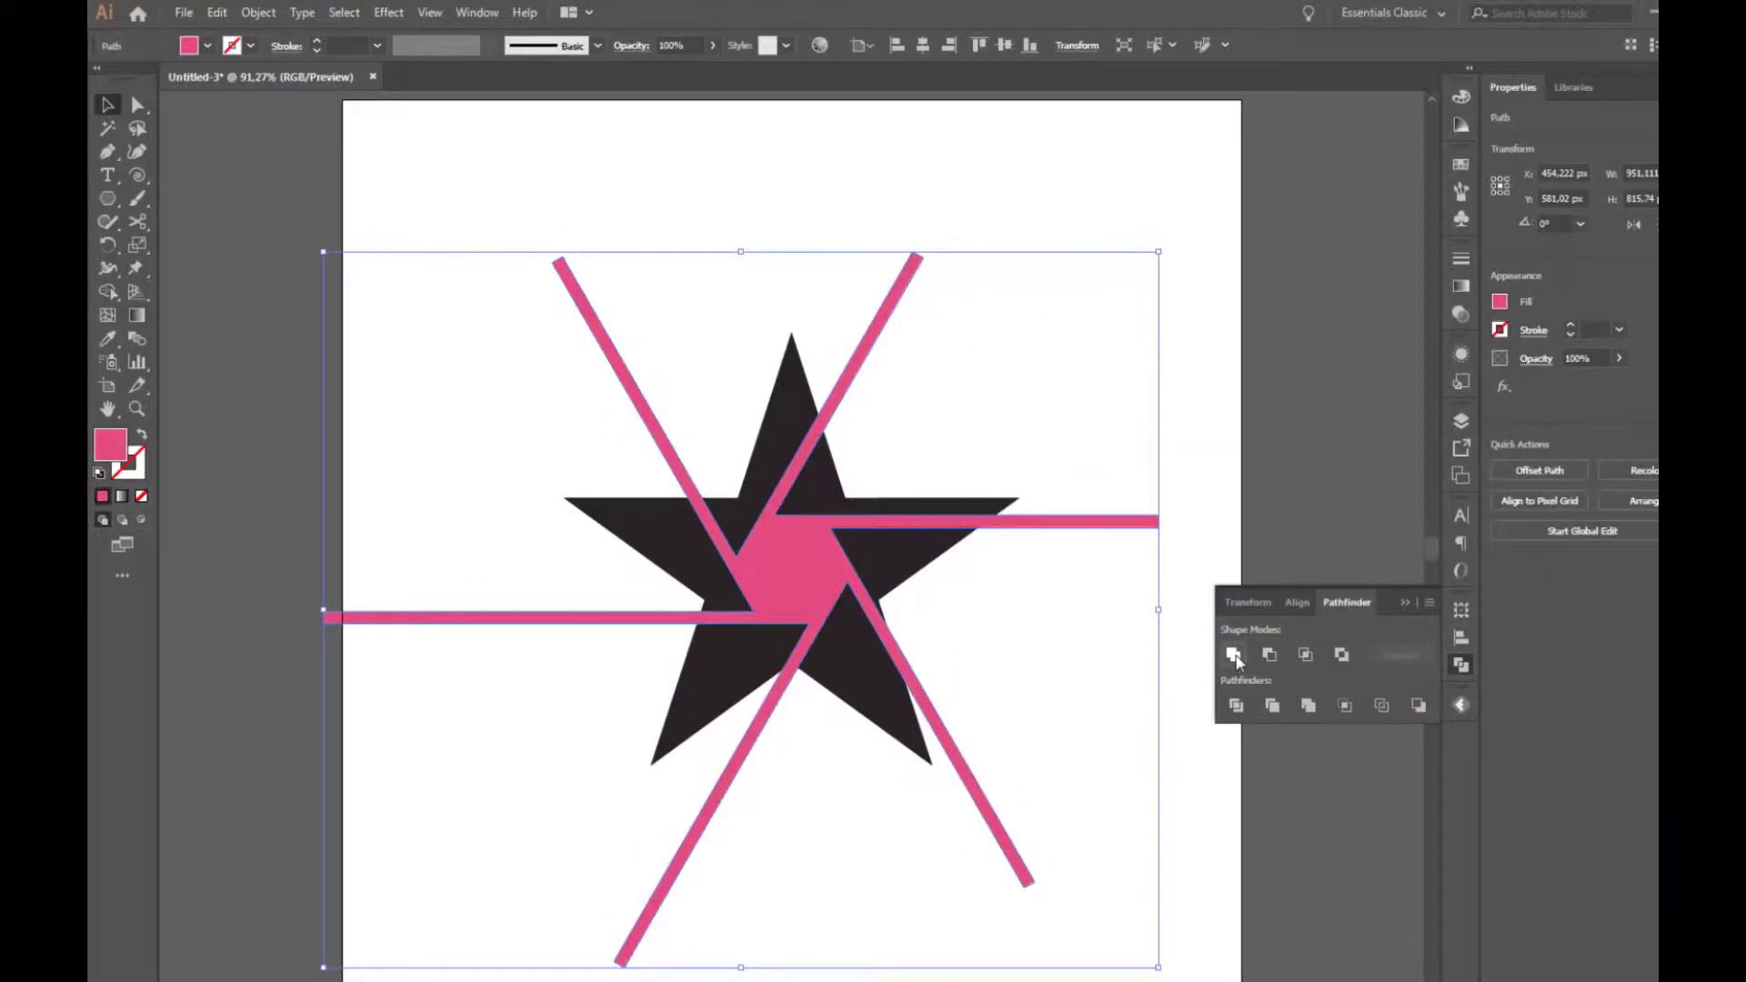
left_click(1061, 624)
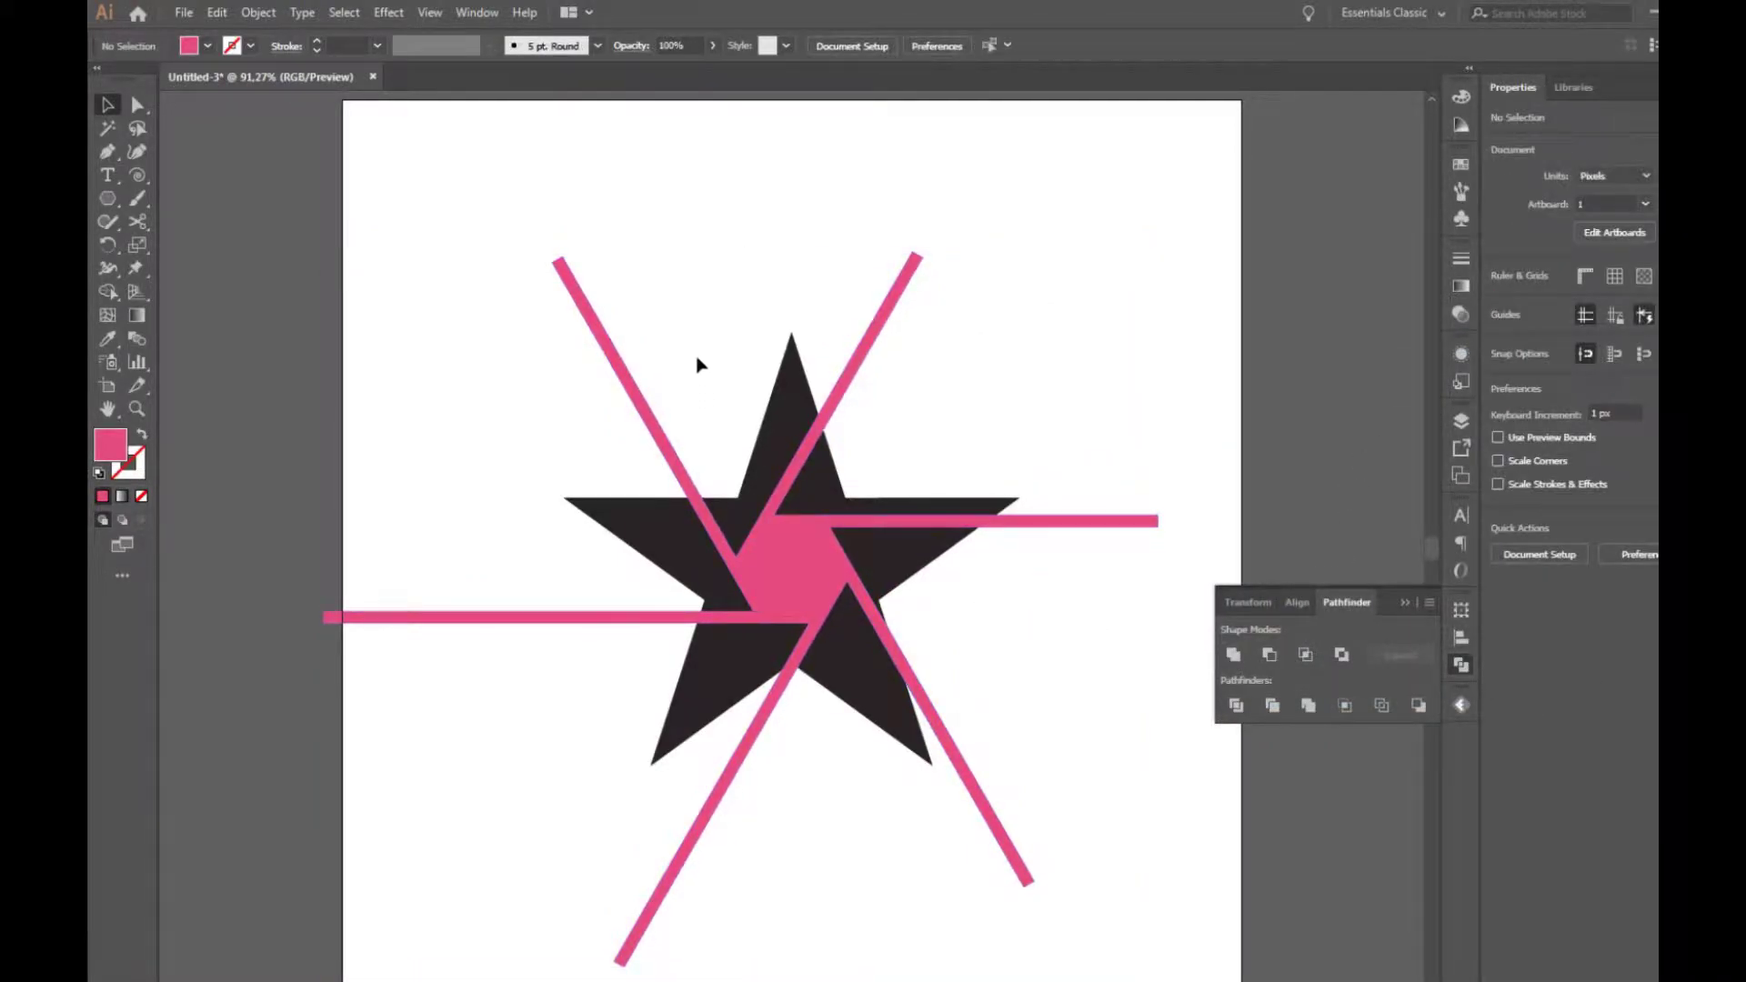
Subtract the pink shape from the black star with Minus Front and ungroup the star pieces.
left_click_drag(424, 199, 1072, 767)
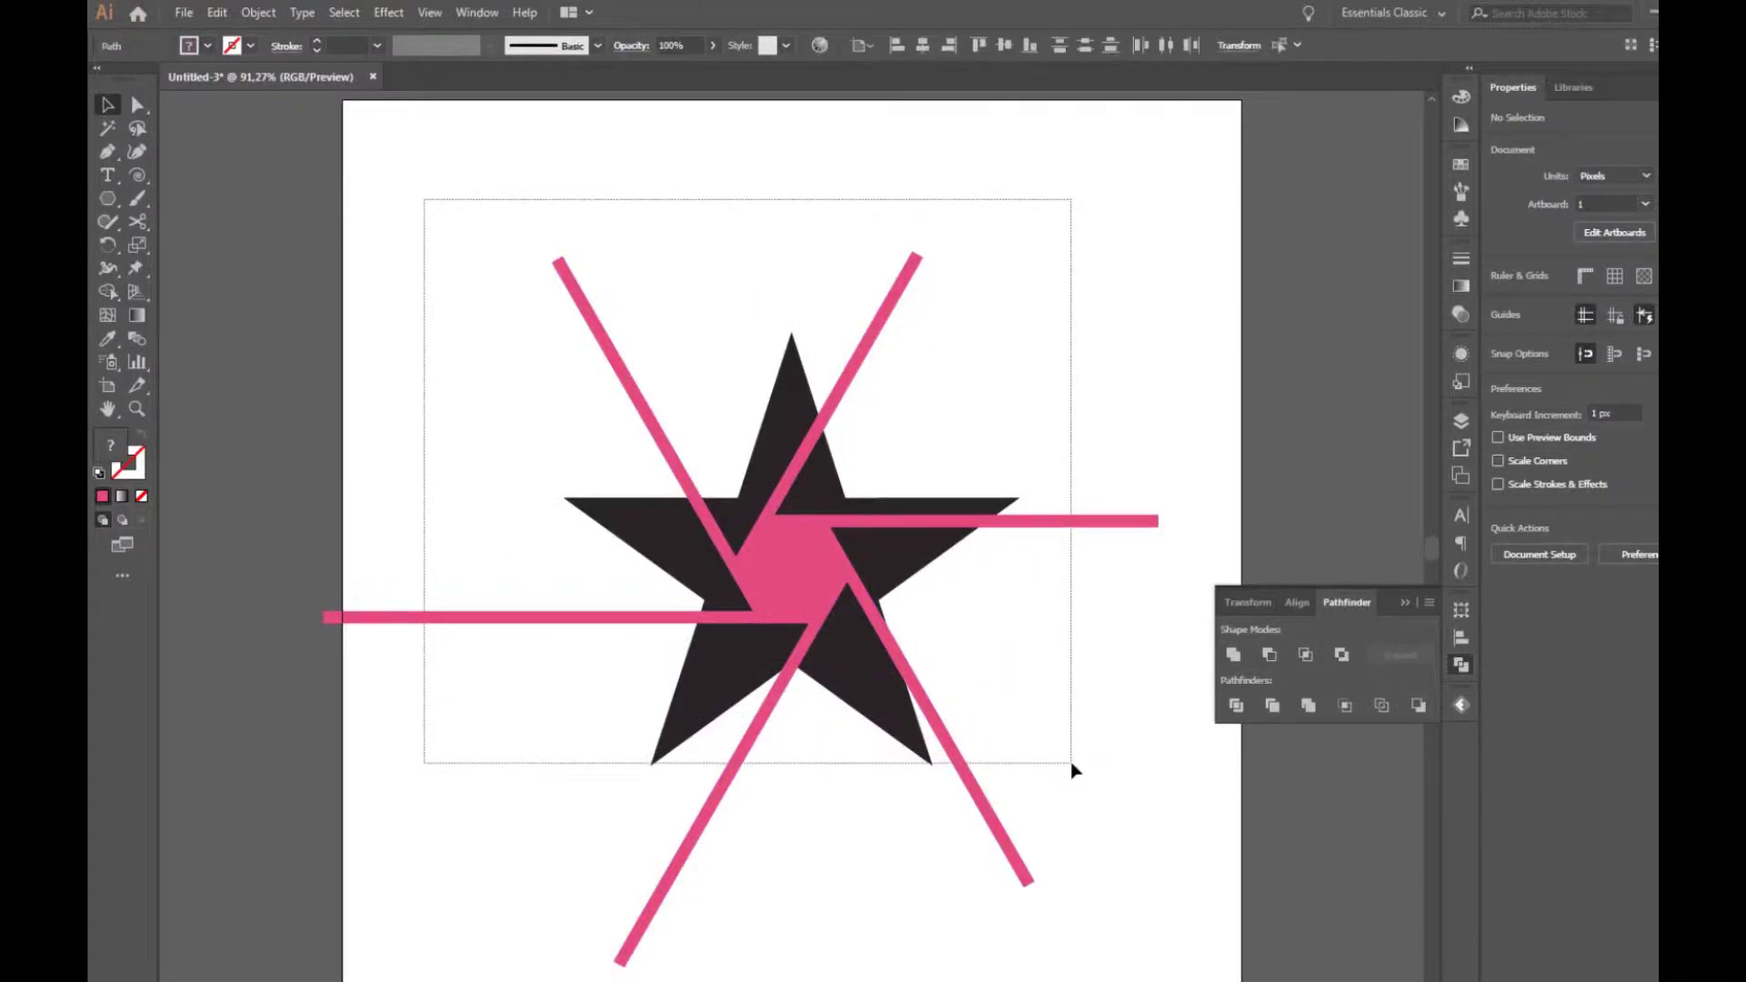
left_click(1271, 655)
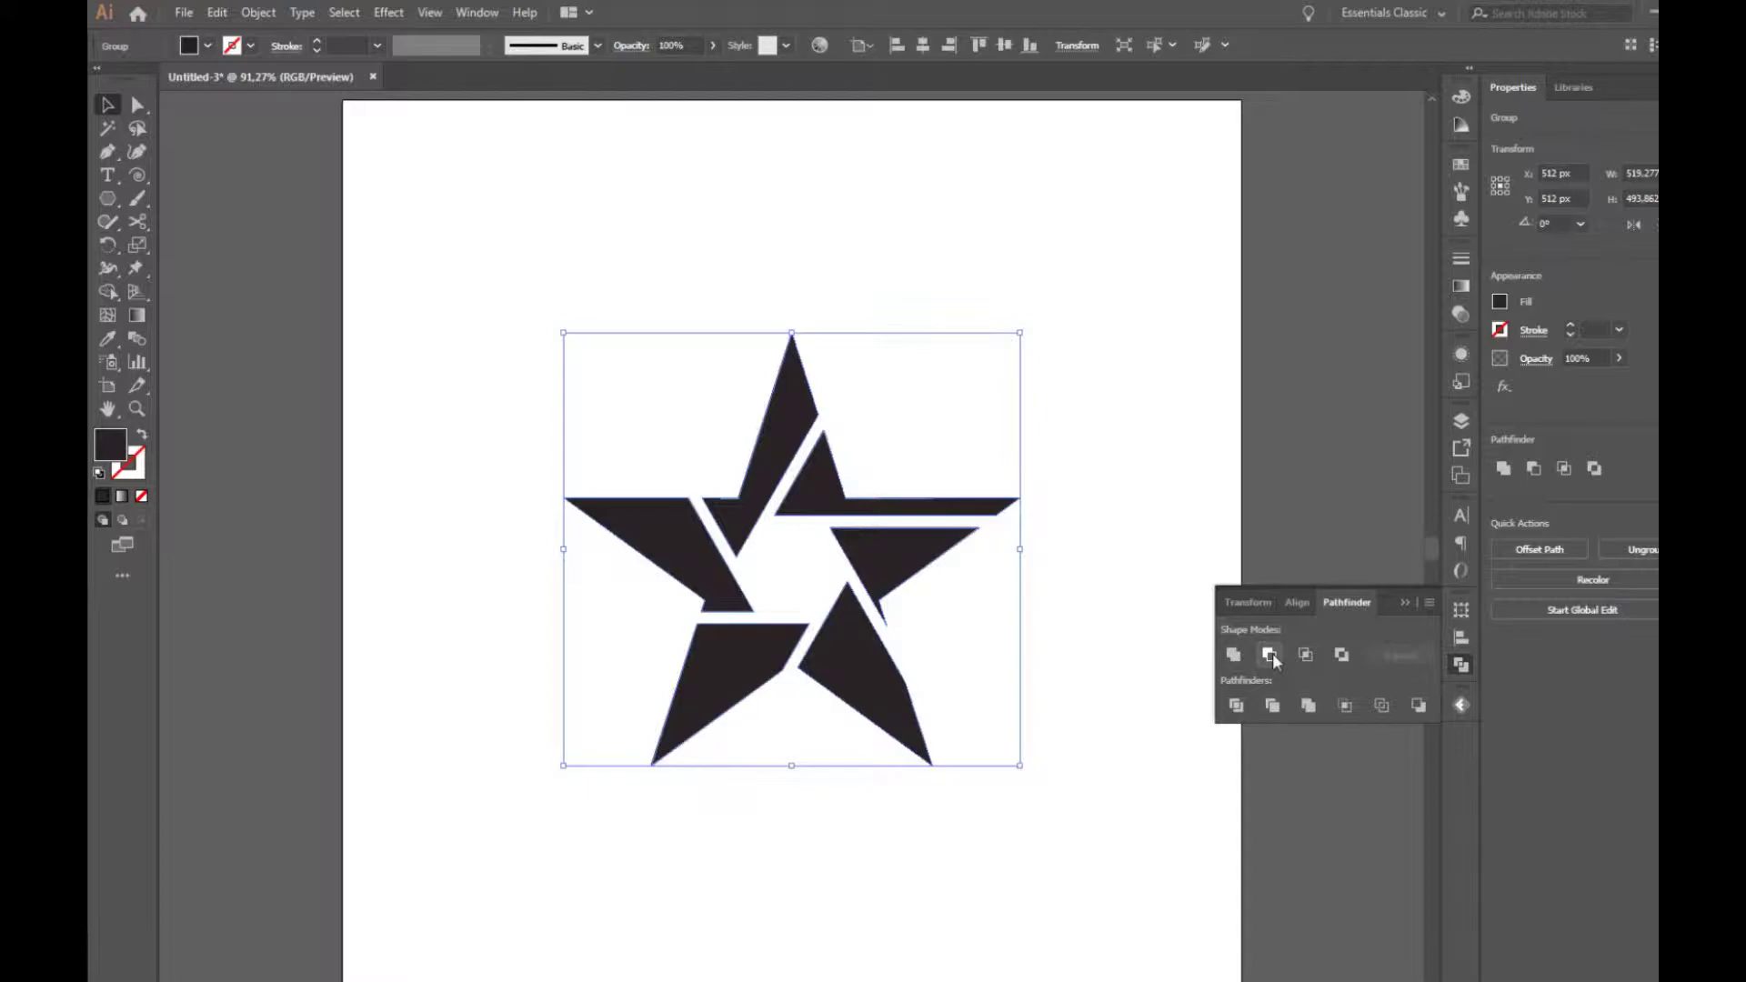
left_click(1237, 707)
left_click(1406, 603)
right_click(862, 675)
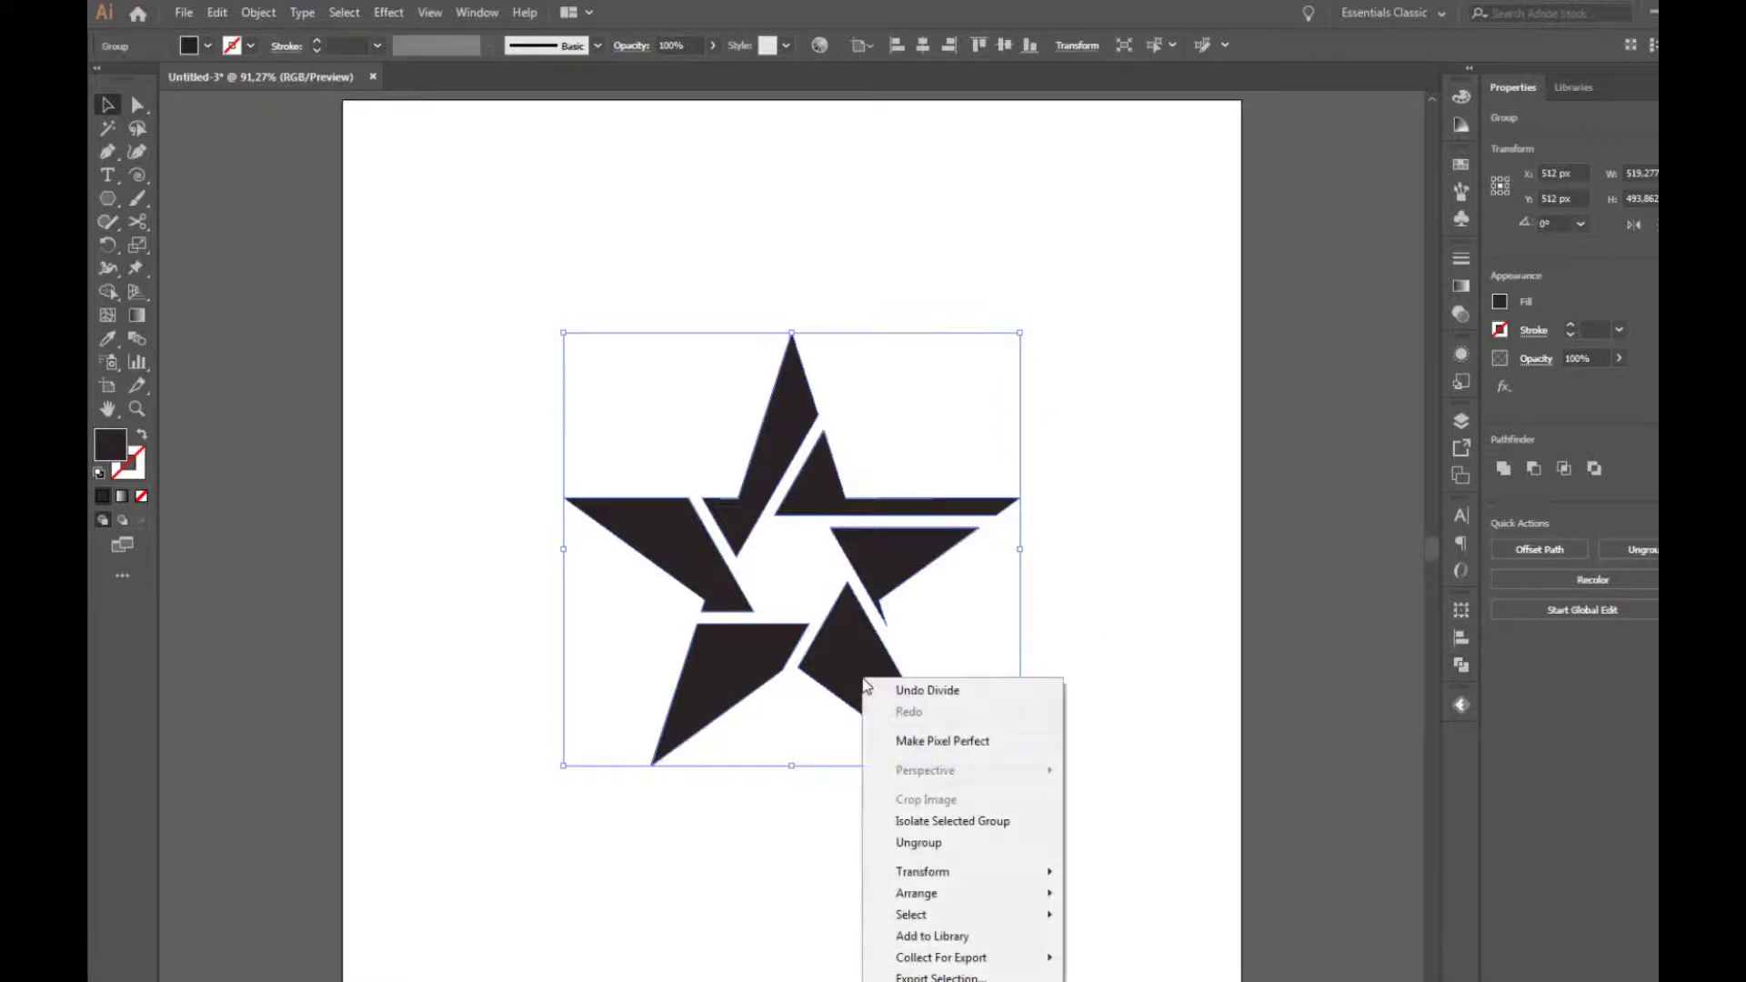
left_click(926, 843)
left_click(974, 668)
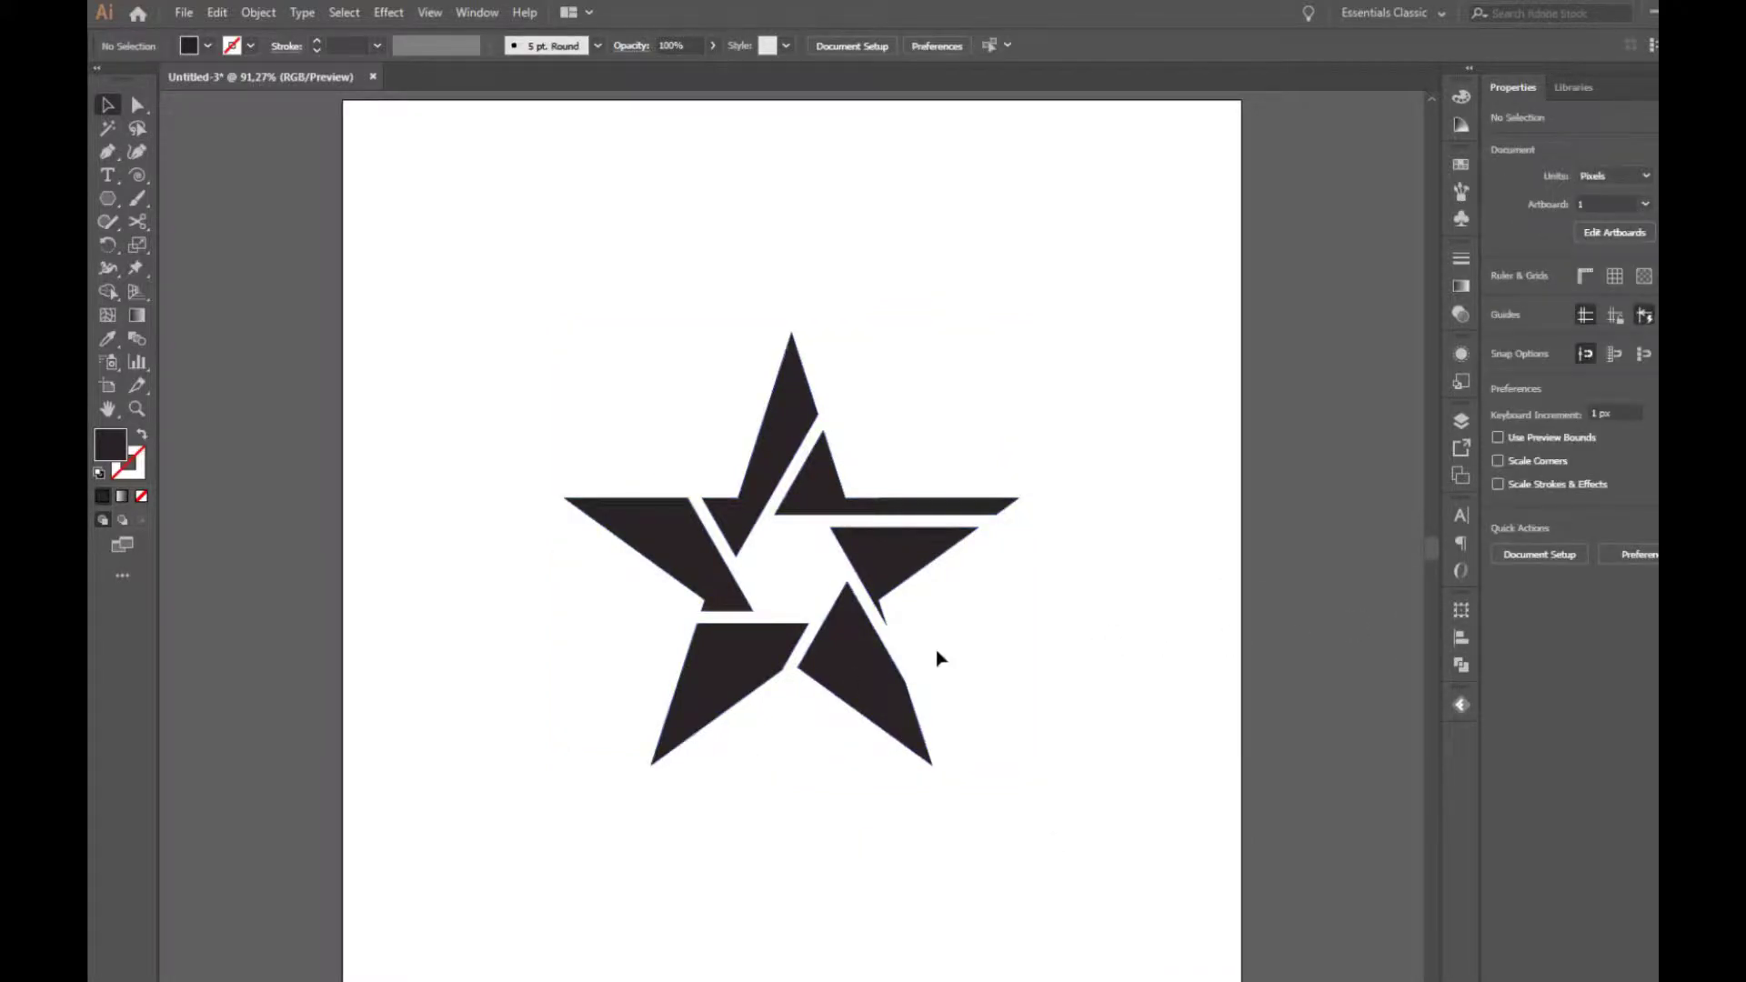
Fill the lower-right star piece bright red and the lower-left piece magenta.
left_click(865, 693)
left_click(1461, 165)
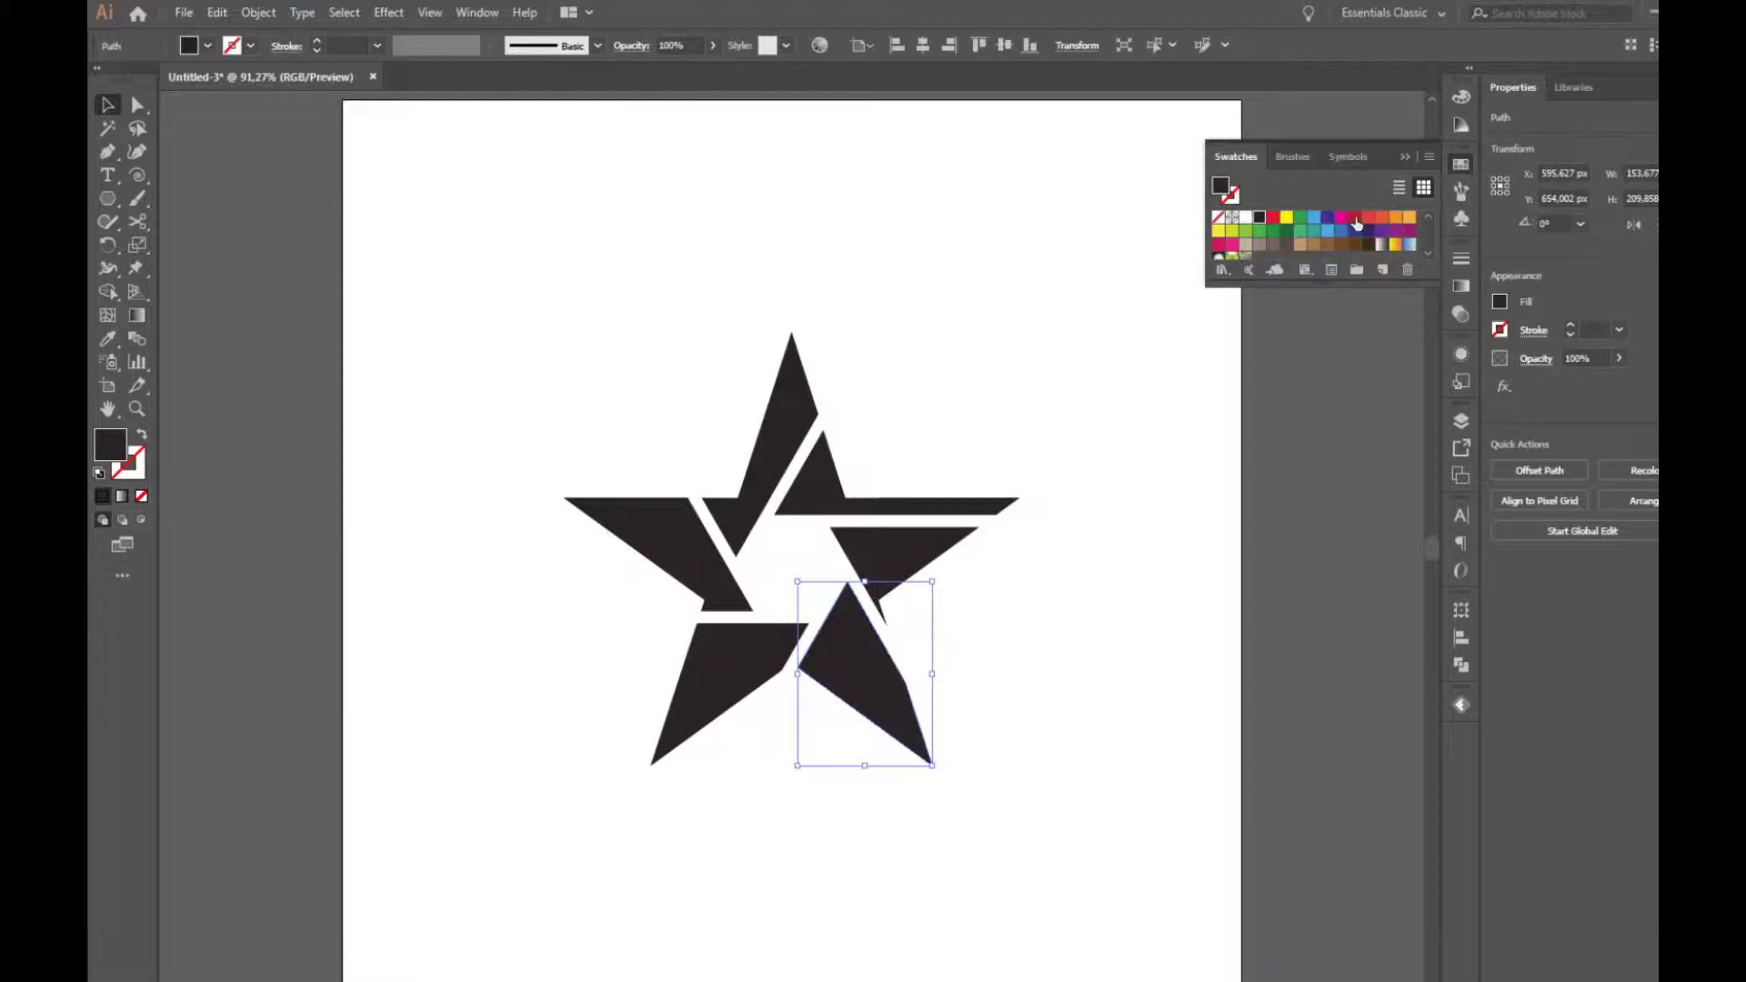
left_click(1356, 220)
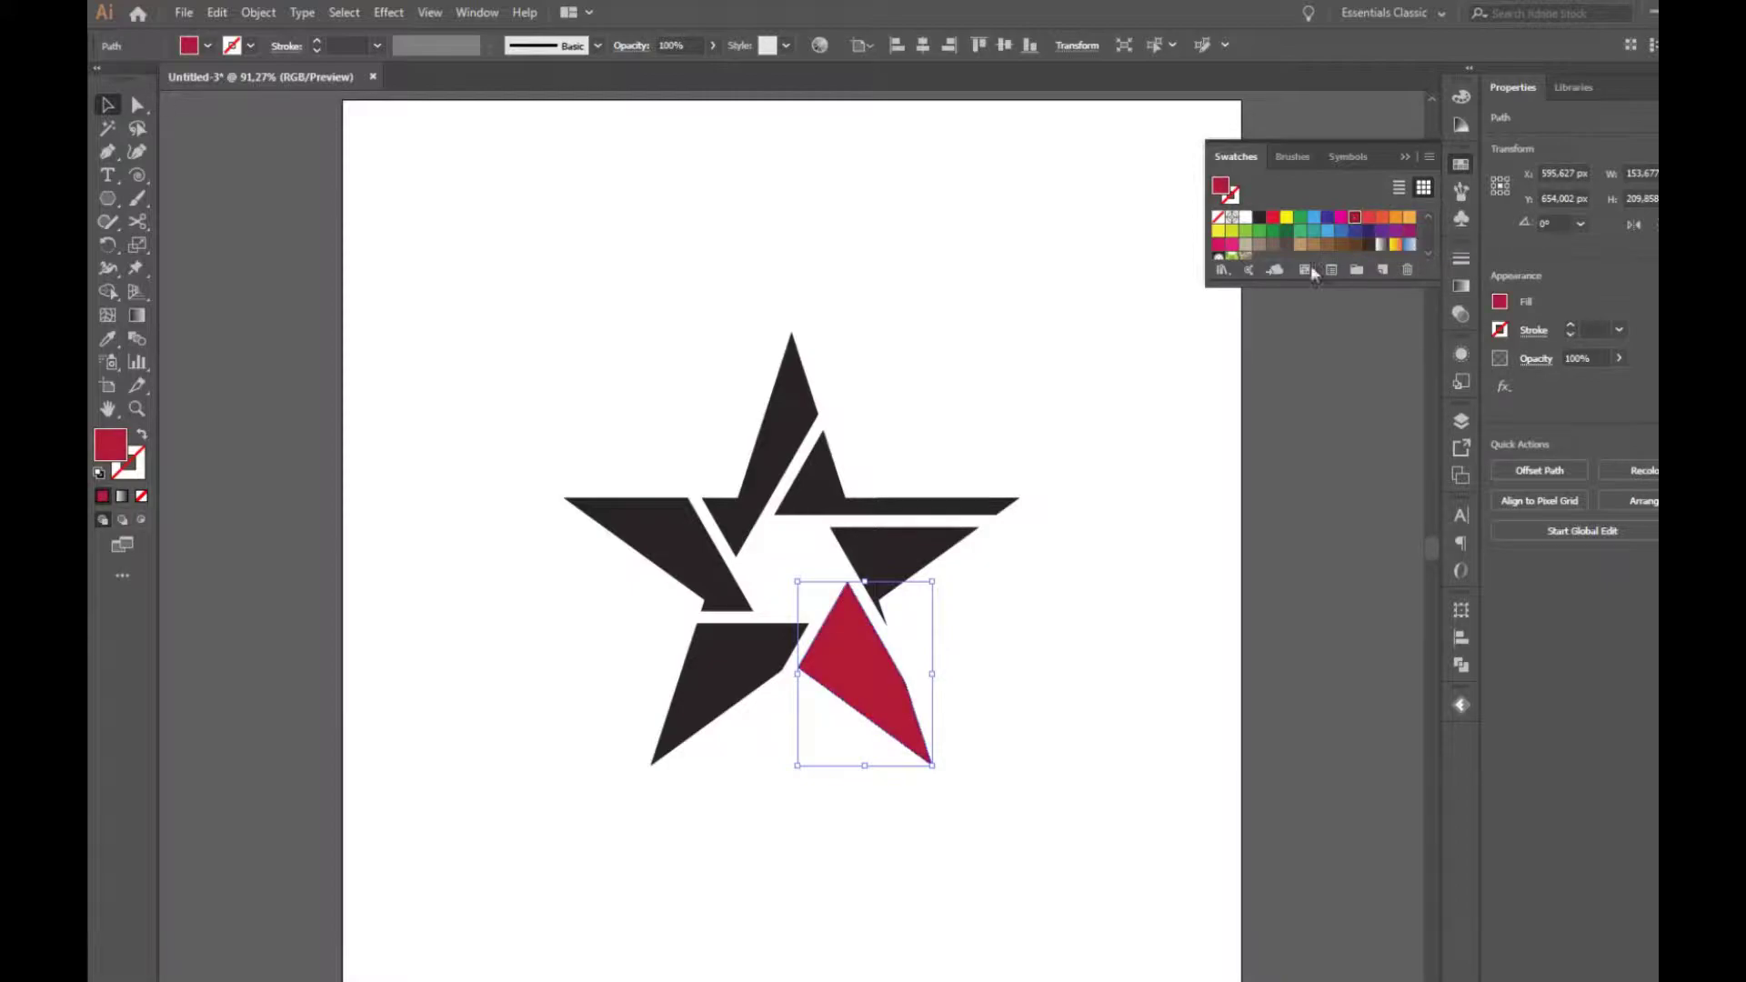
left_click(1364, 220)
left_click(728, 663)
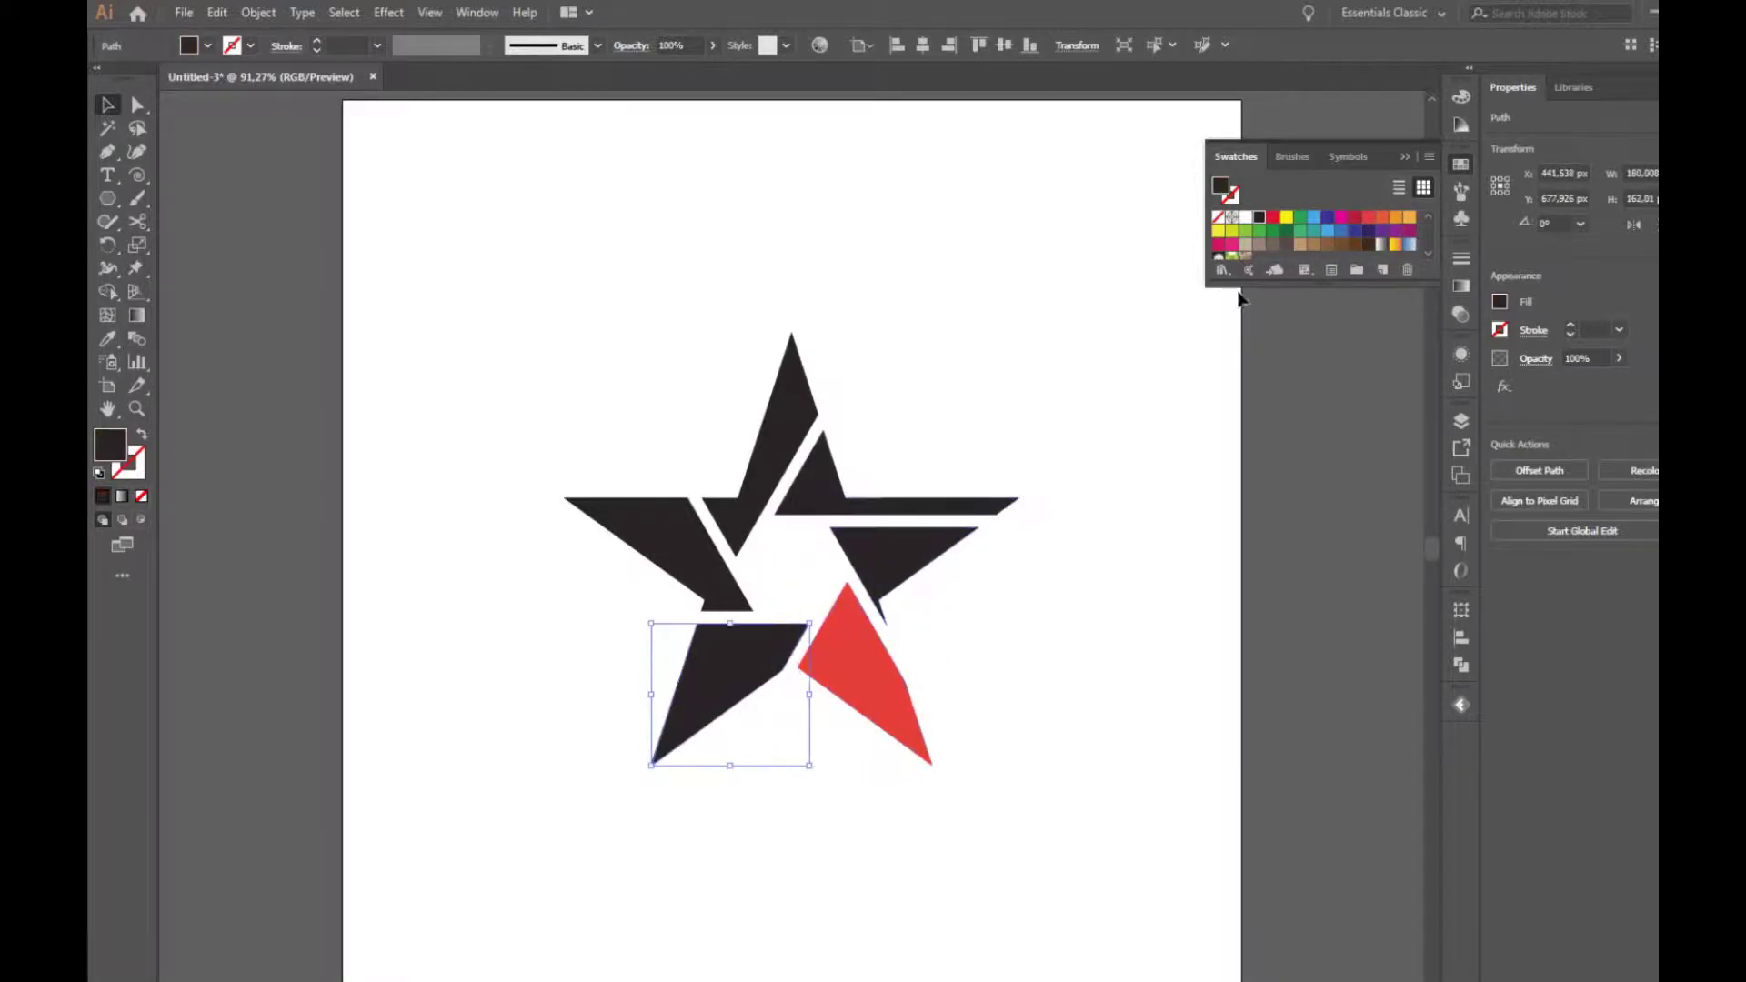
left_click(1343, 222)
Colour the left star piece light blue, the top piece green and the right piece orange.
left_click(669, 550)
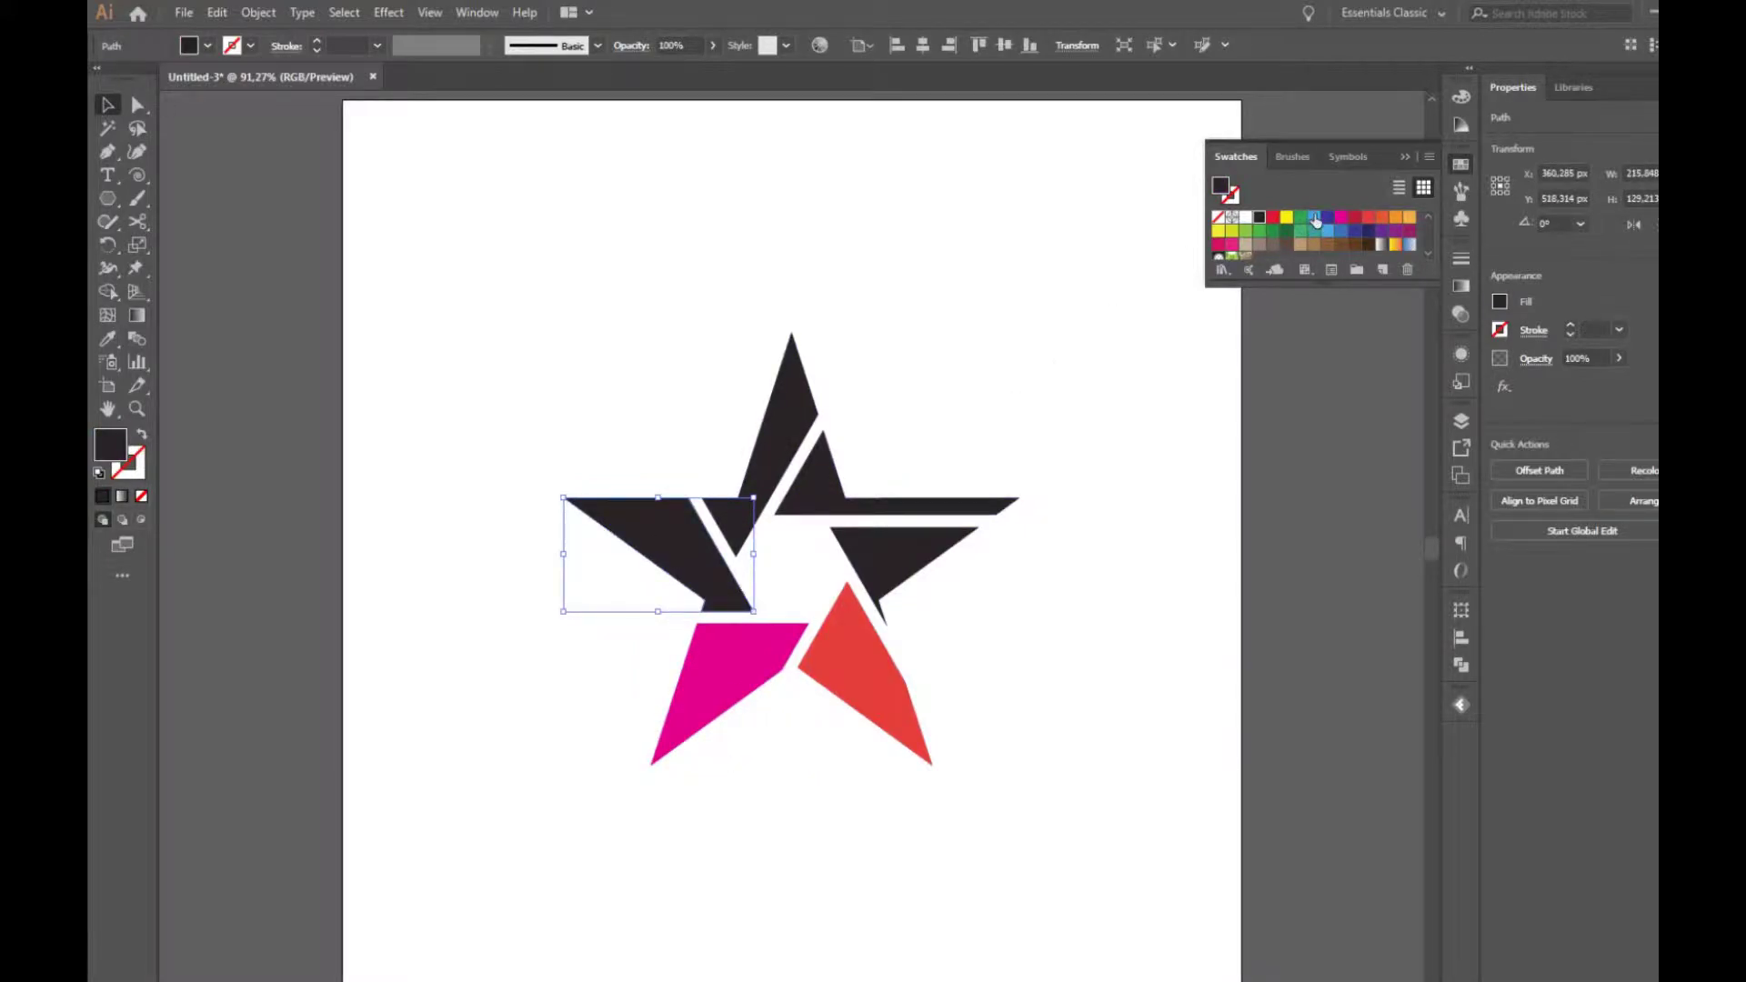
left_click(1316, 221)
left_click(788, 414)
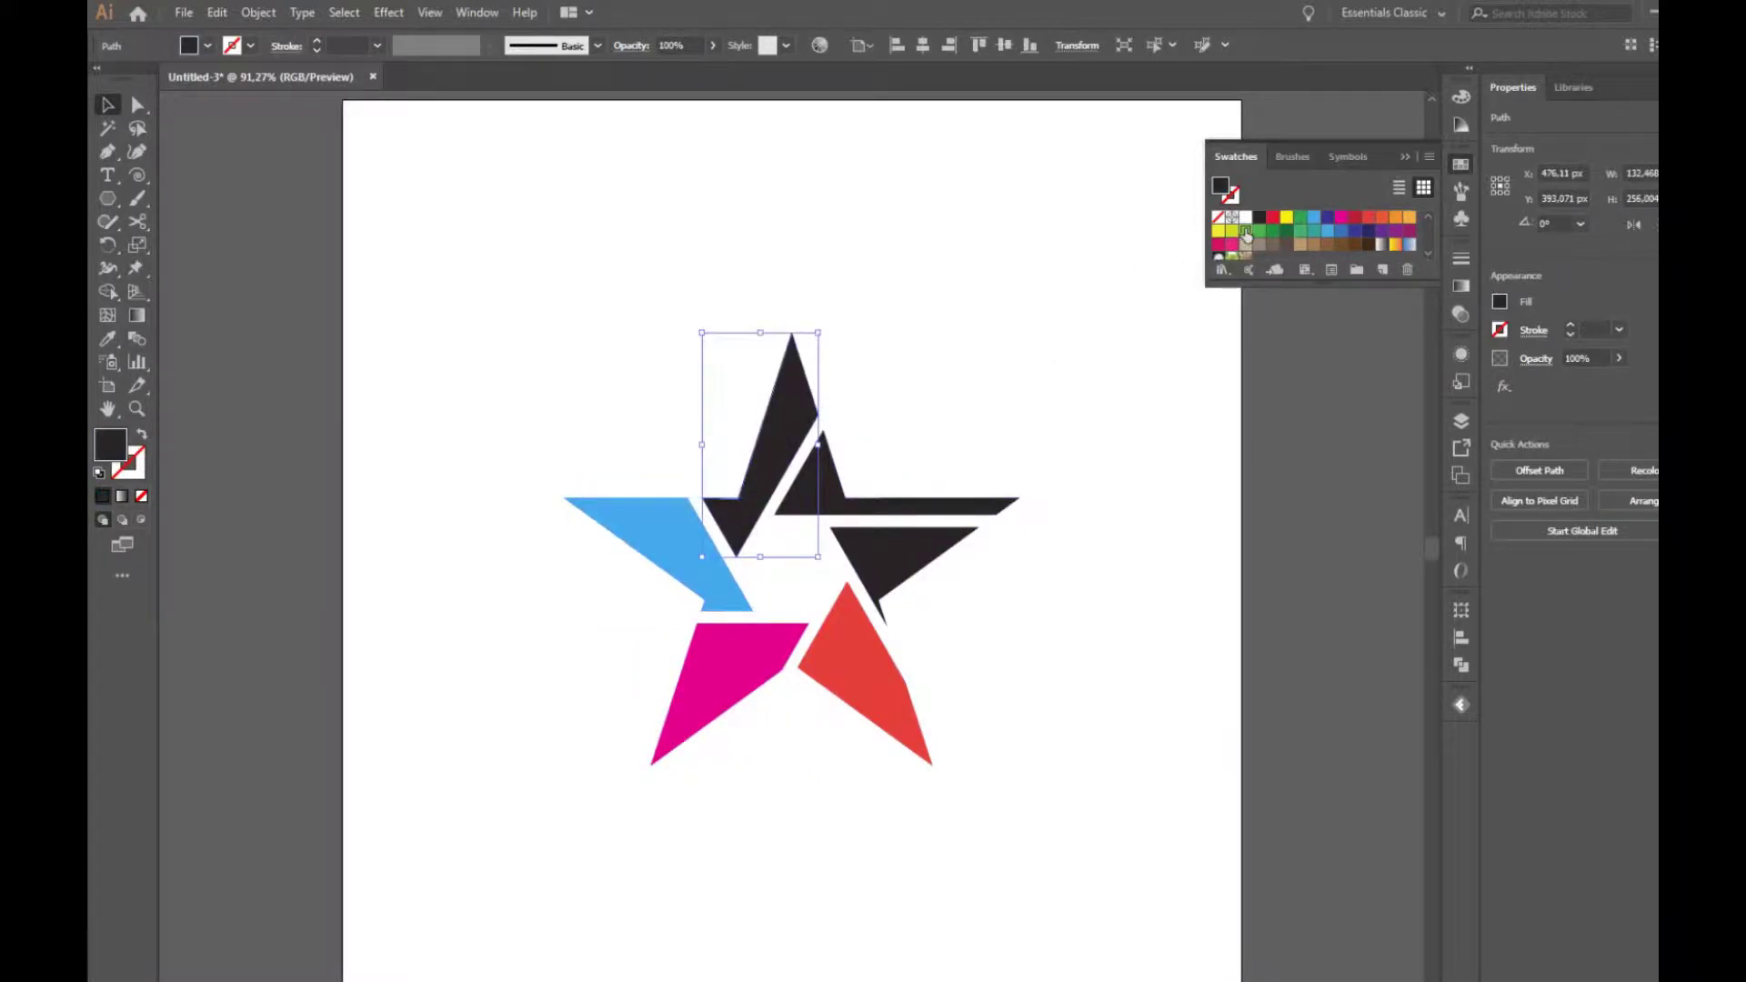
left_click(1246, 233)
left_click(996, 503)
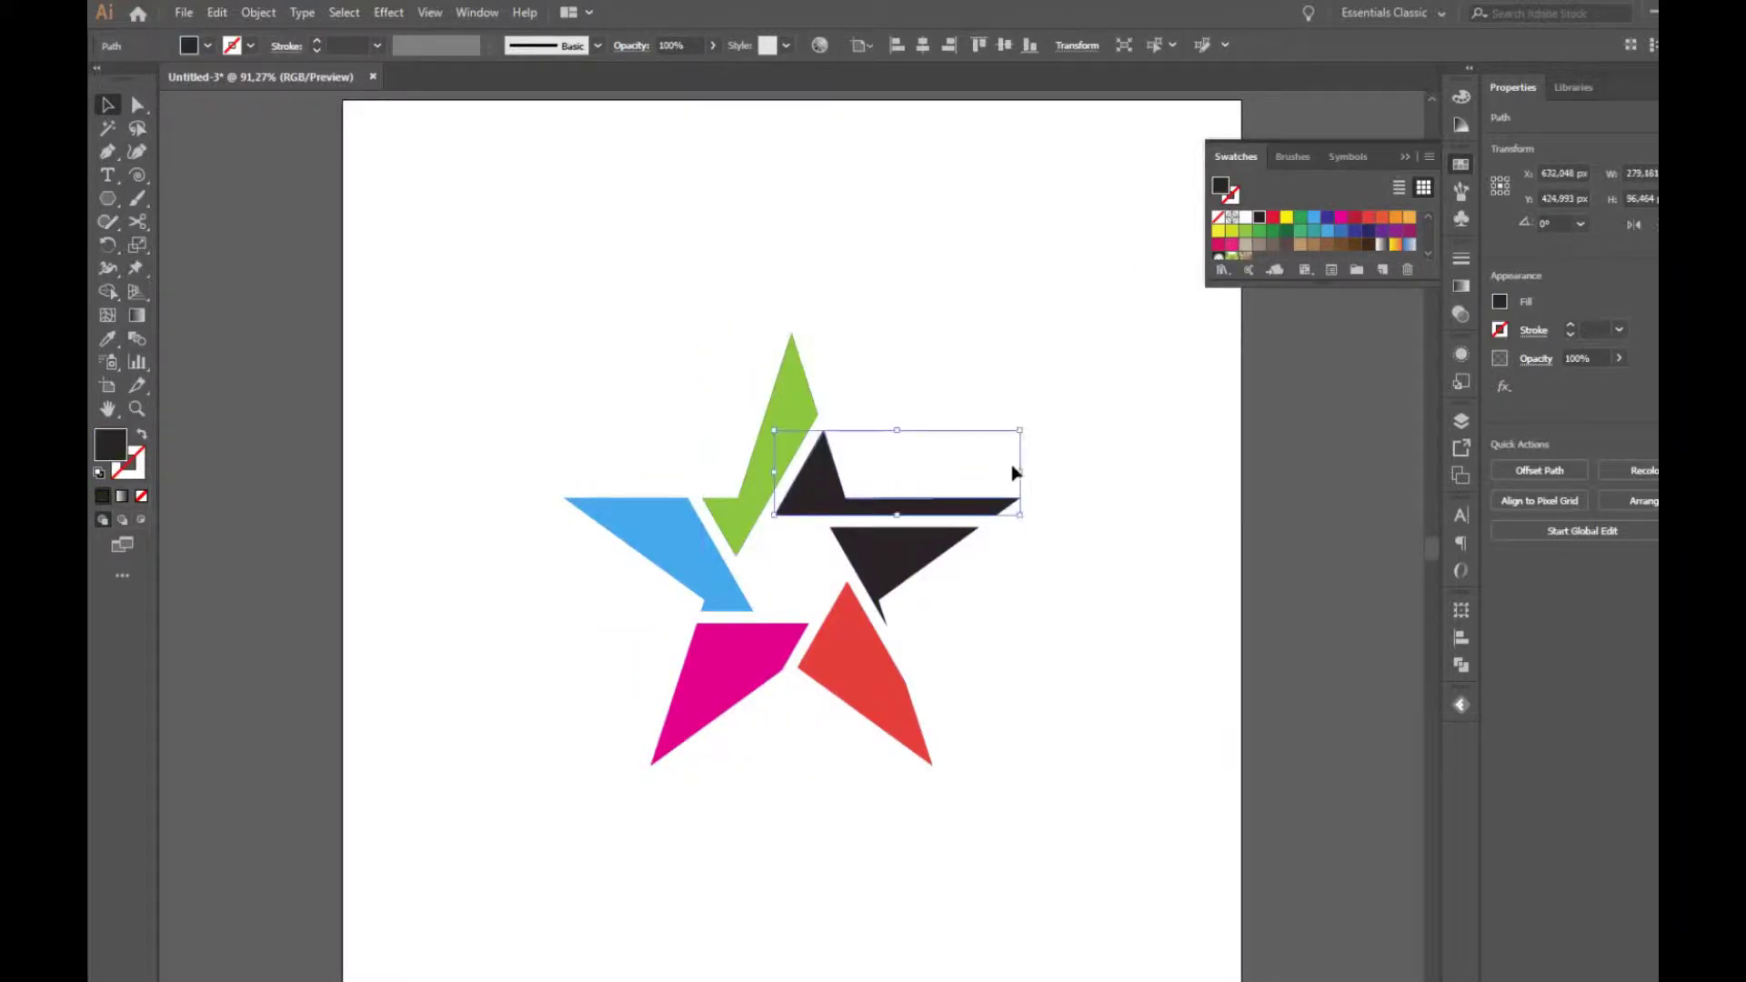
left_click(1393, 224)
left_click(966, 534)
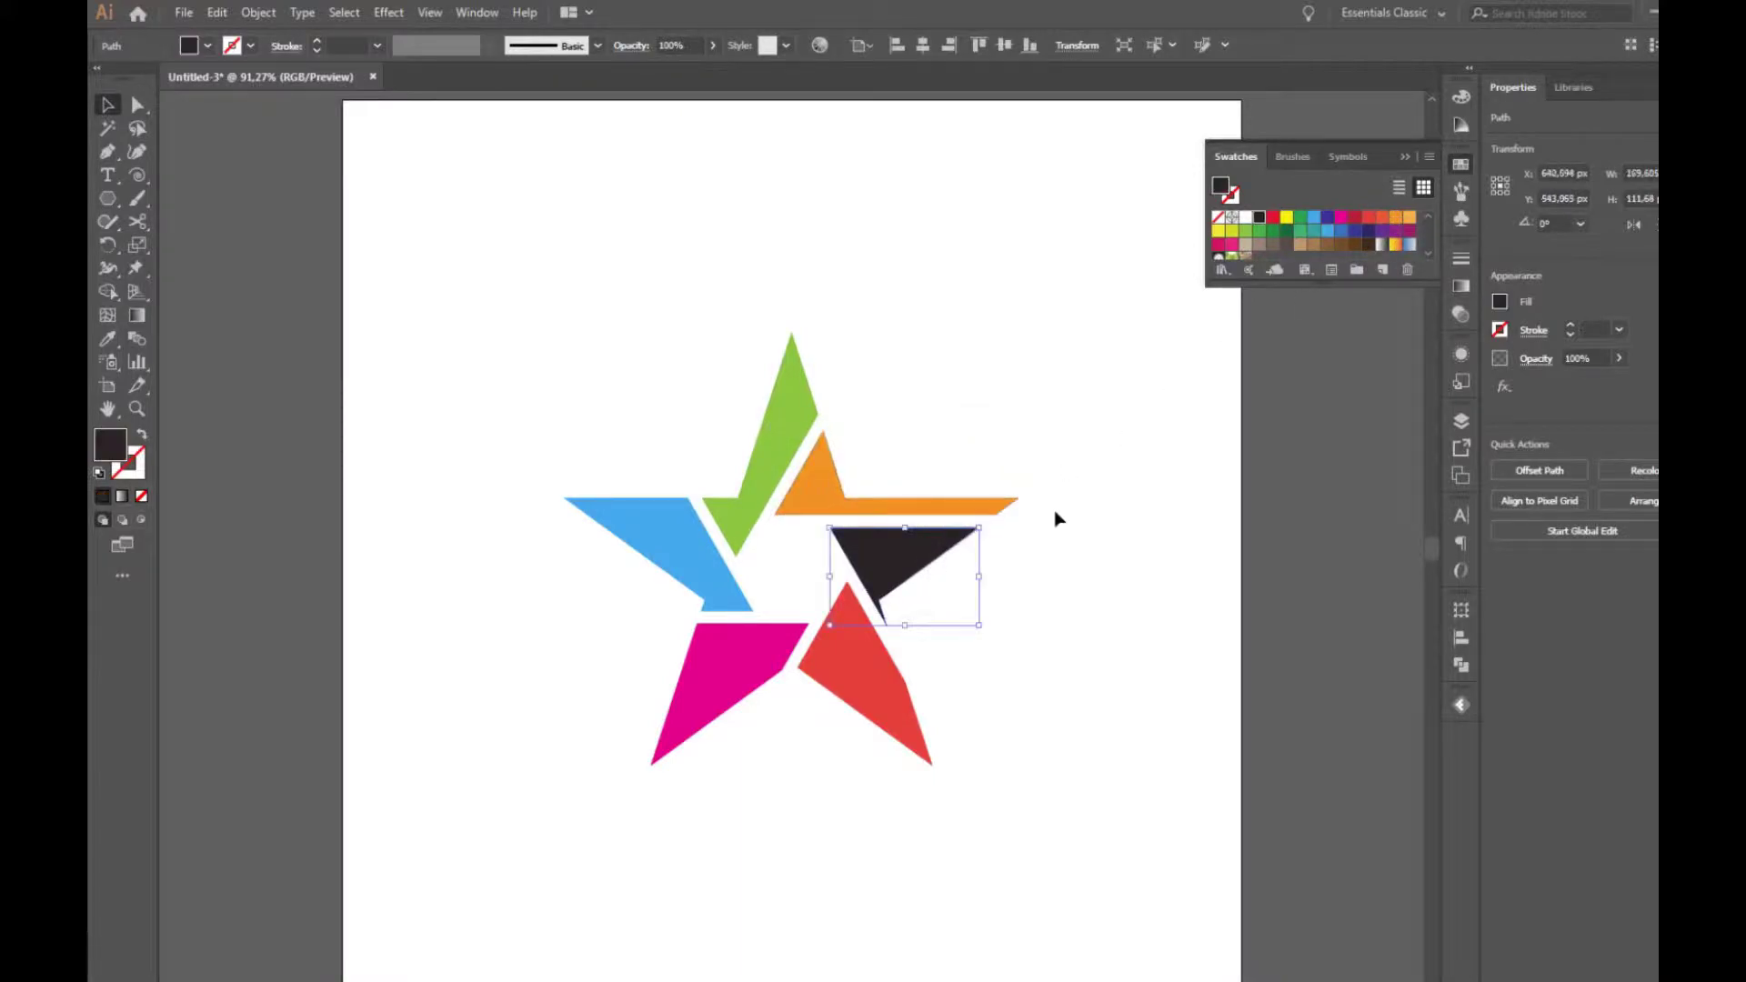
left_click(1409, 216)
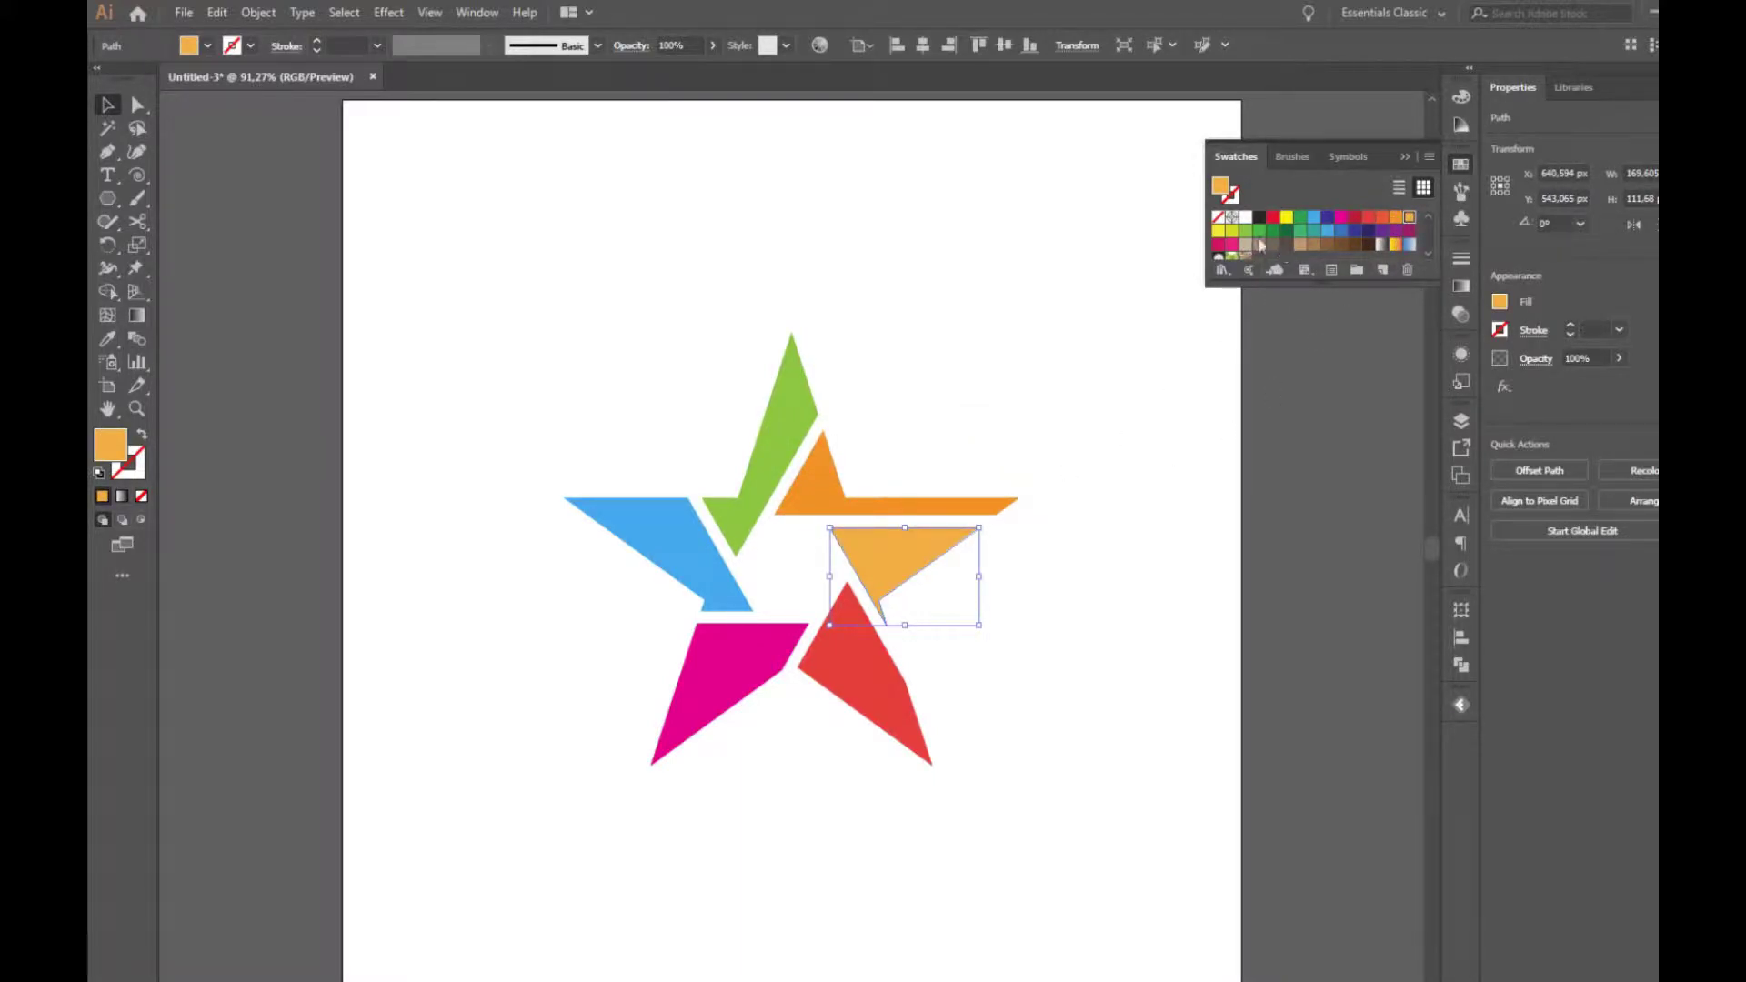
Try grey, dark blue and purple on the last piece, settle on yellow, then select the whole star.
scroll(1282, 241, "down", 3)
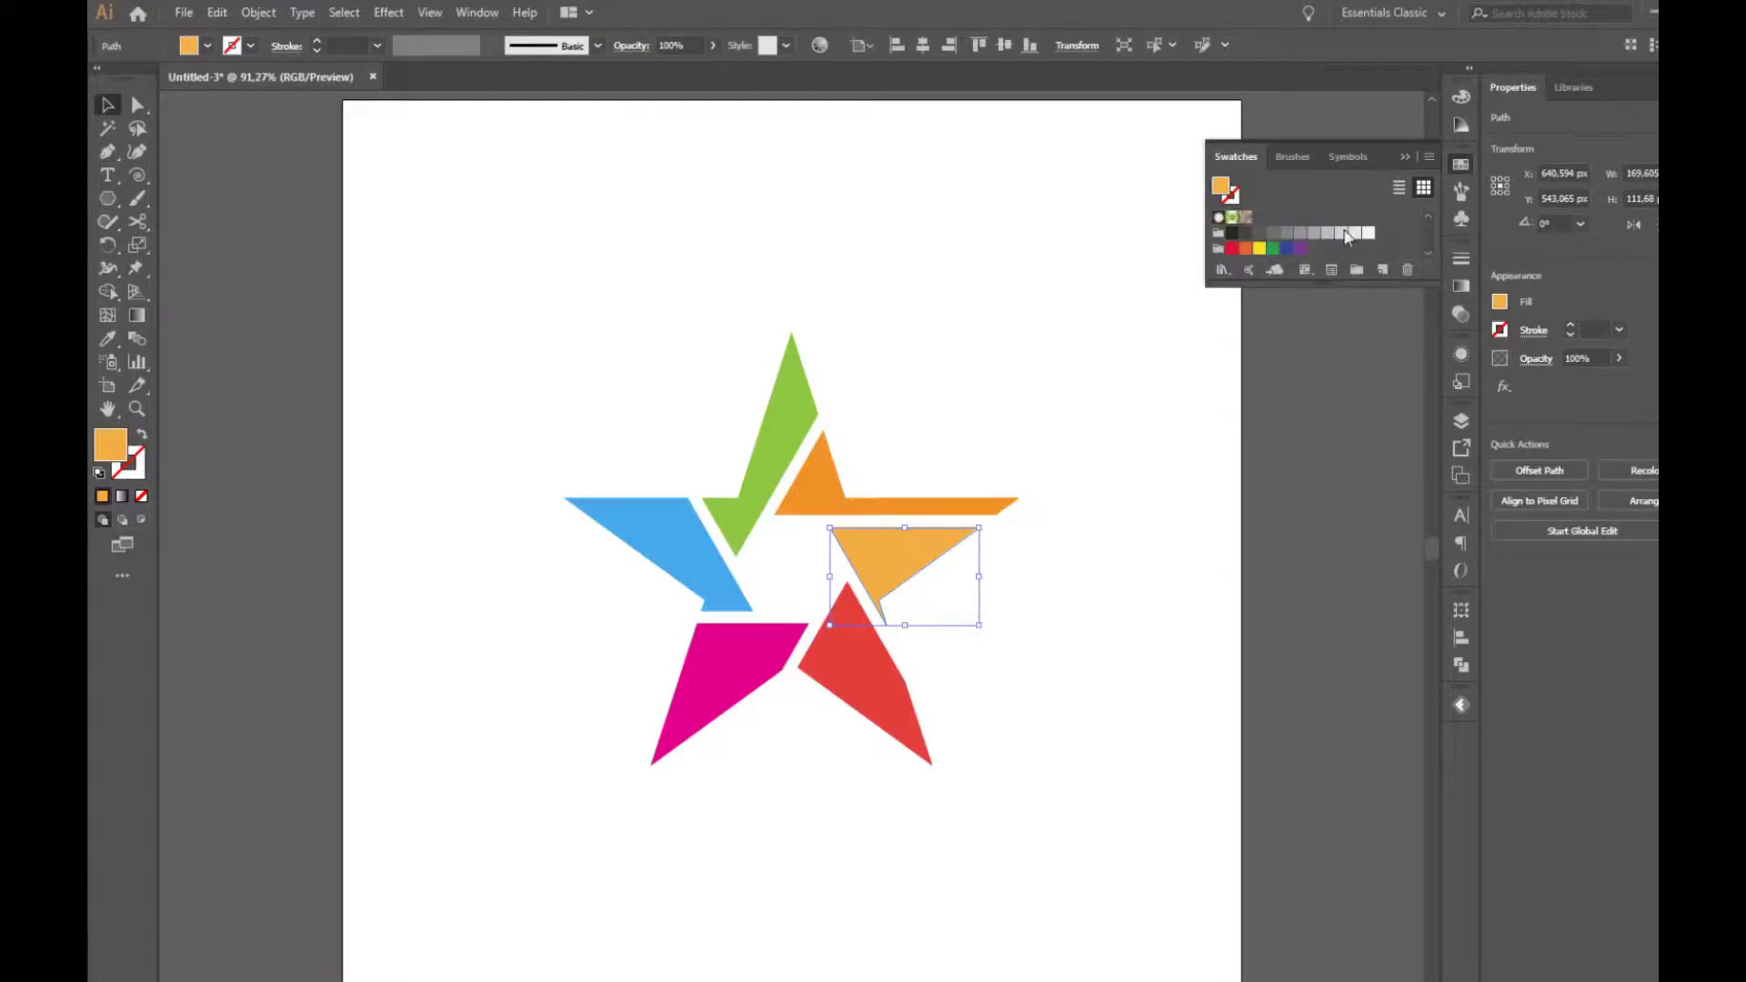
left_click(1299, 233)
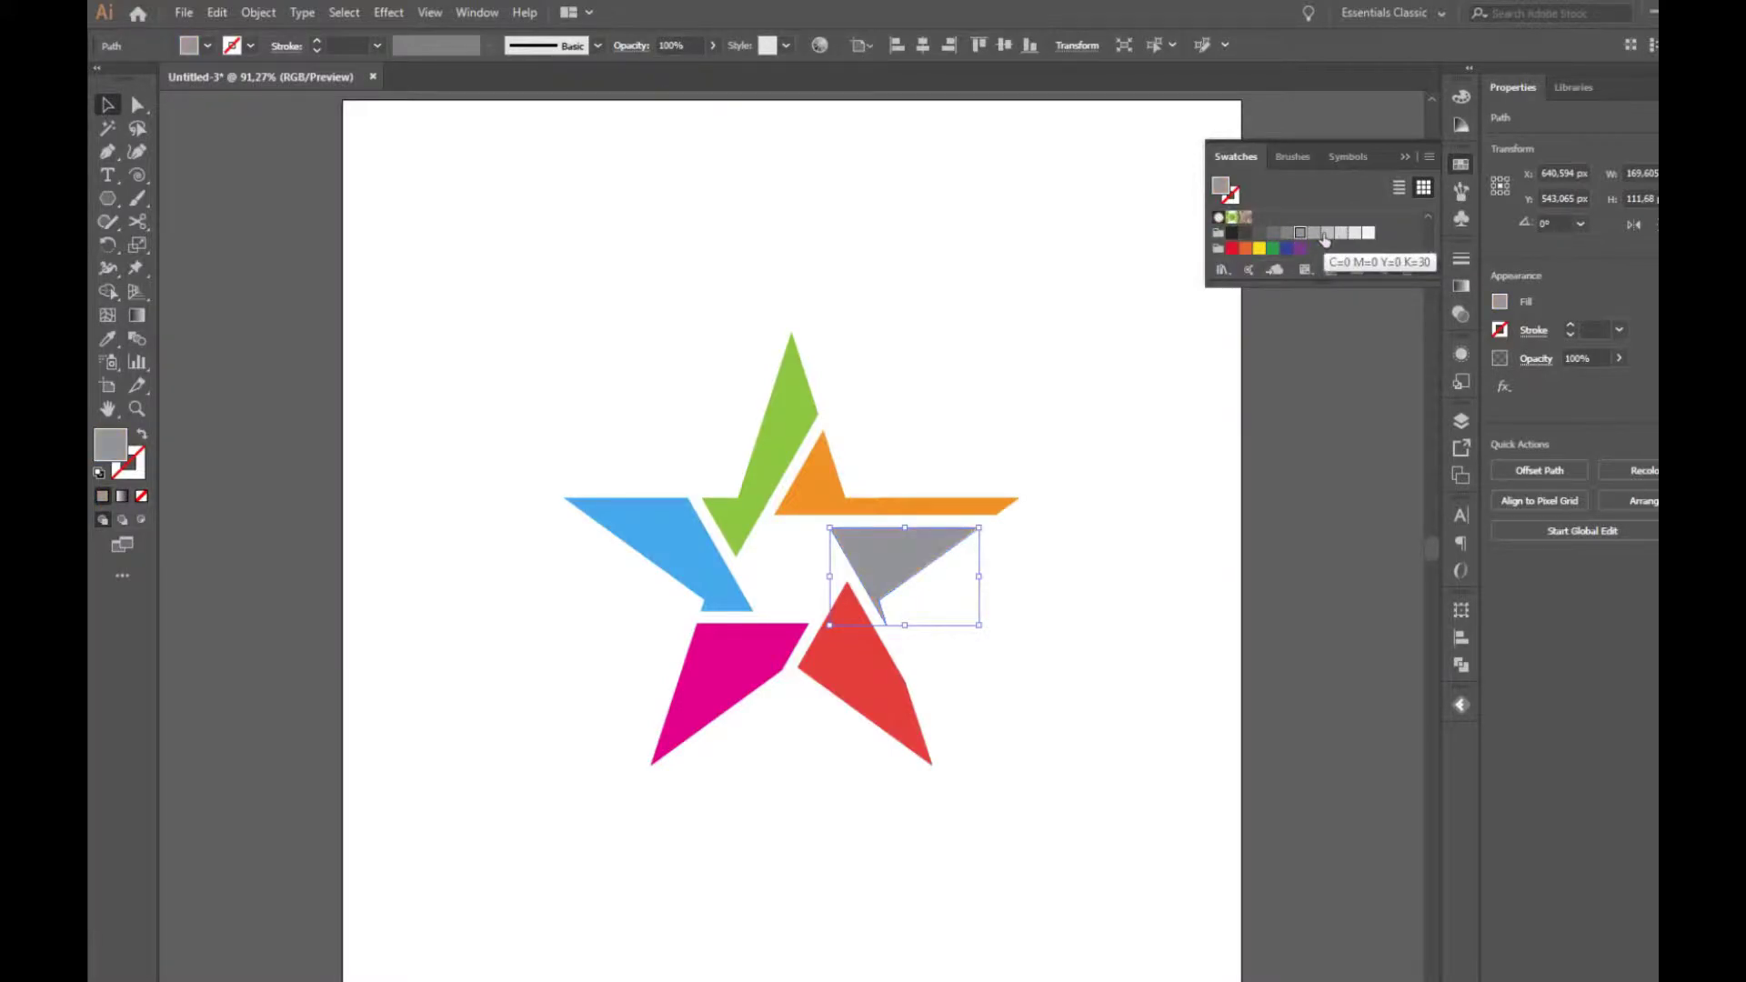
left_click(1328, 233)
left_click(1259, 251)
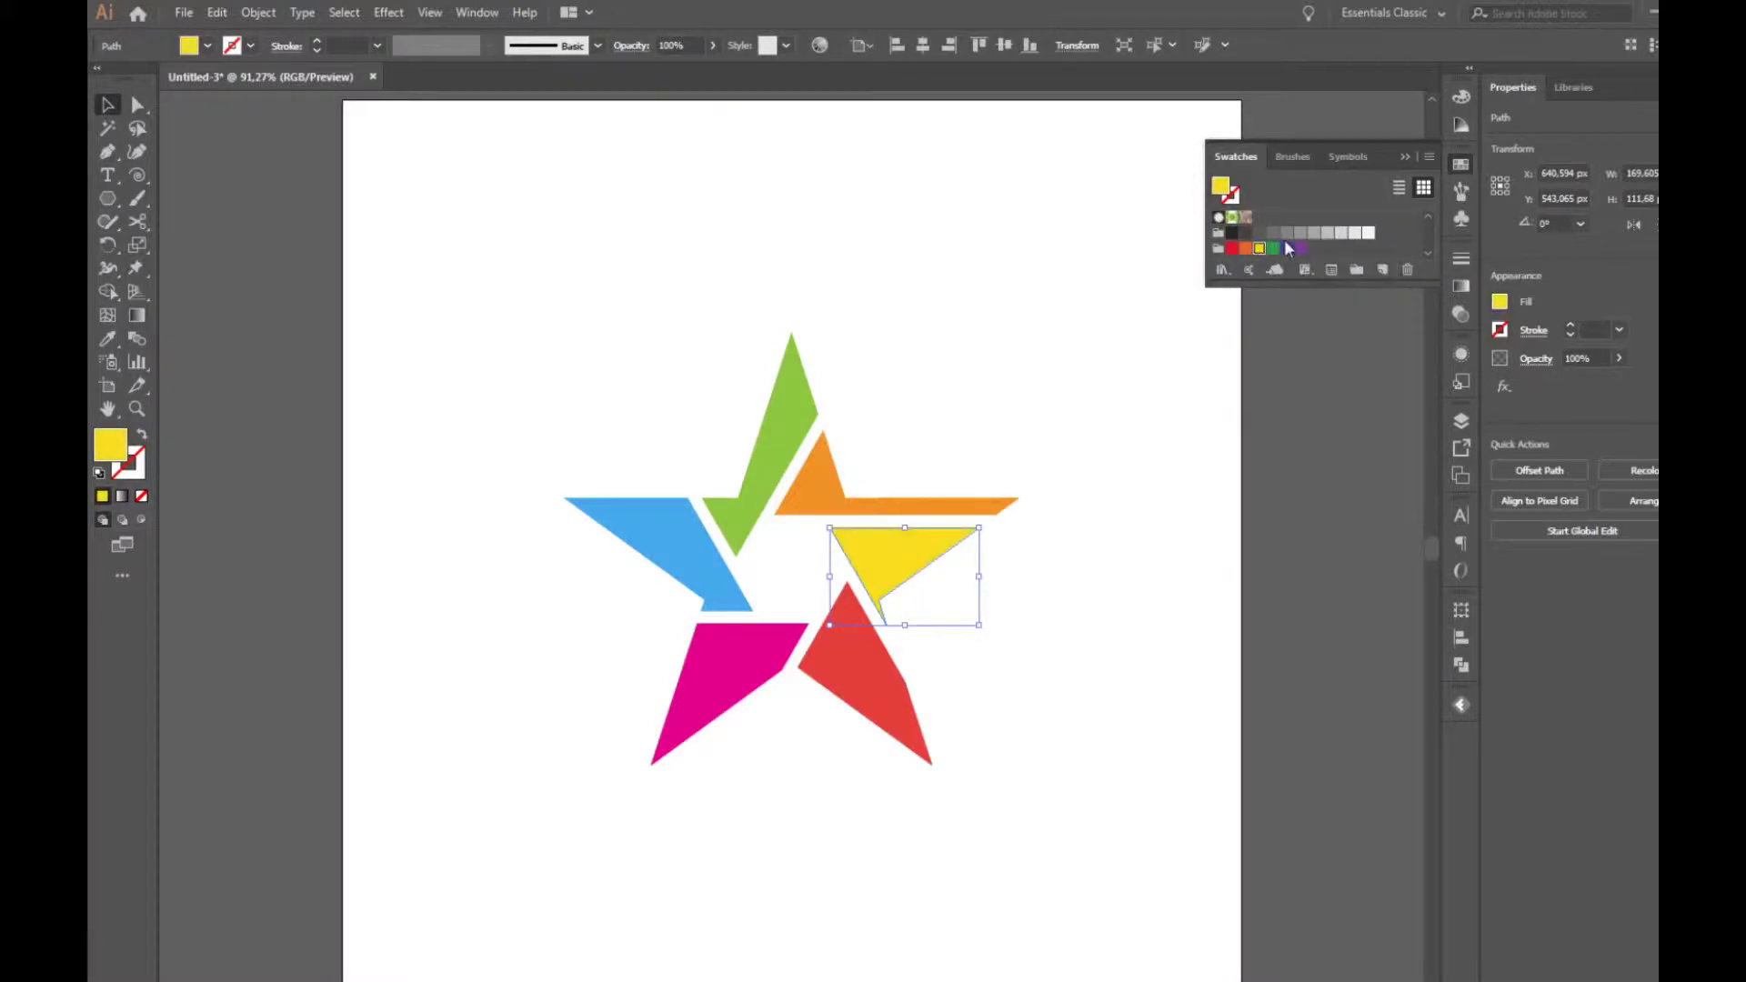
left_click(1405, 158)
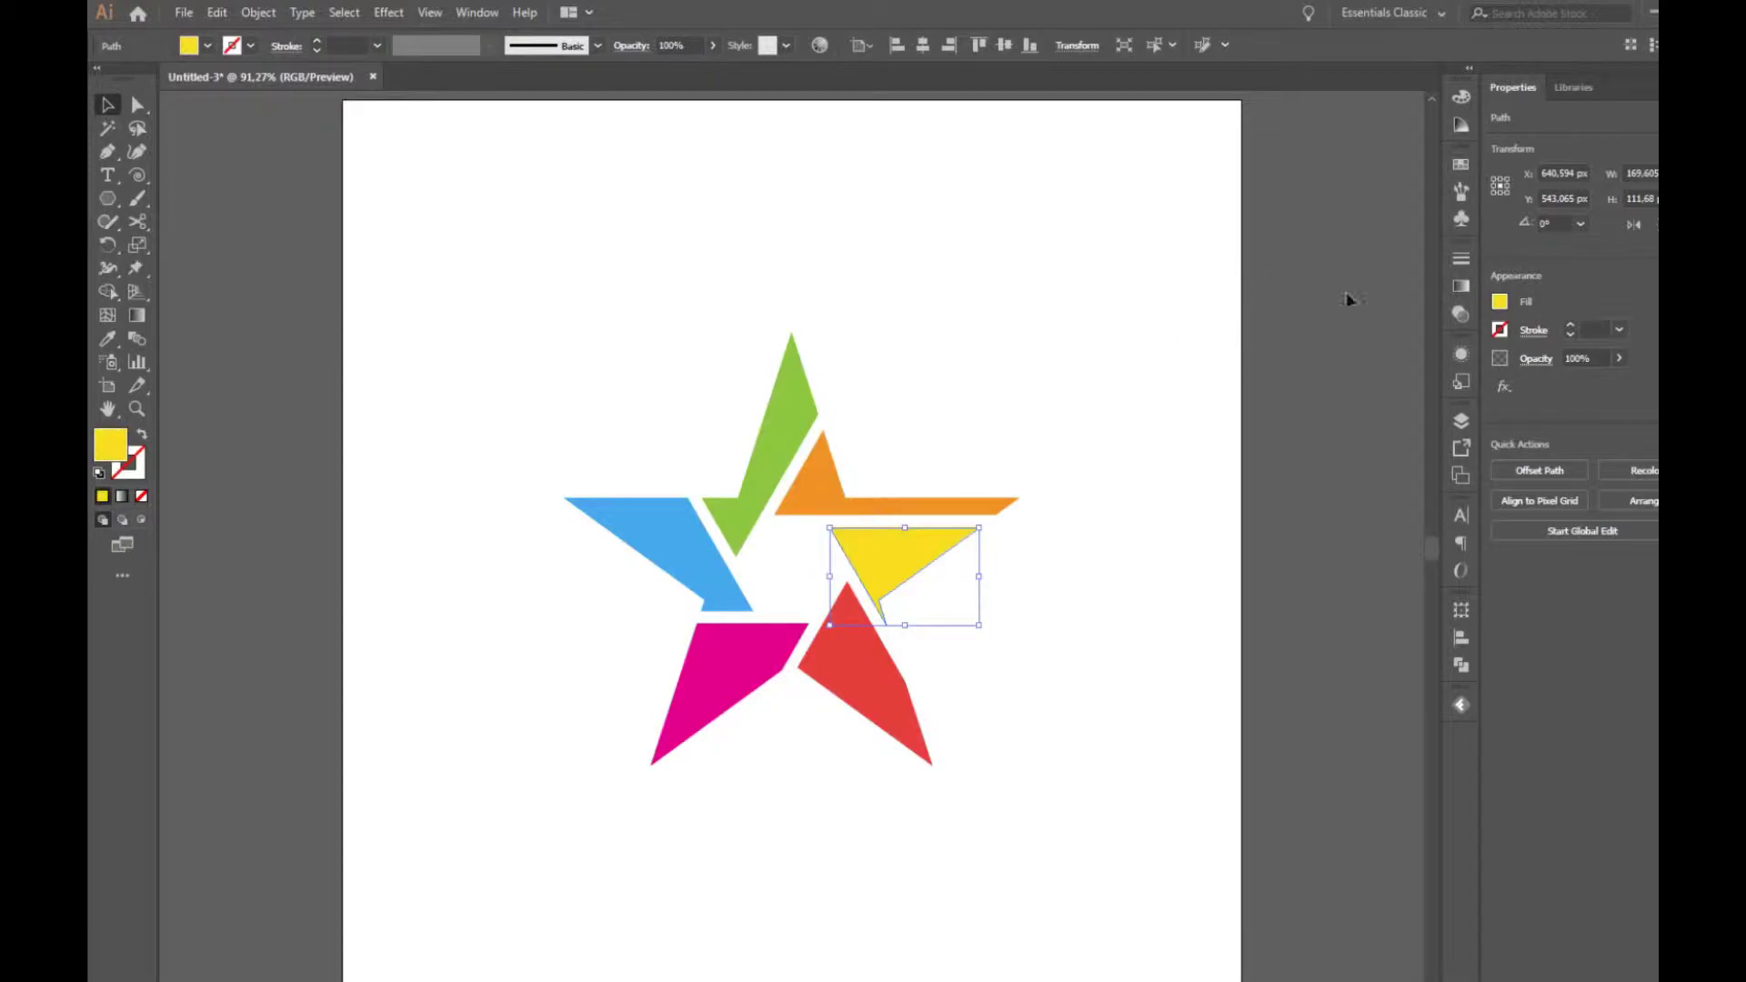
left_click(1457, 166)
left_click(1286, 251)
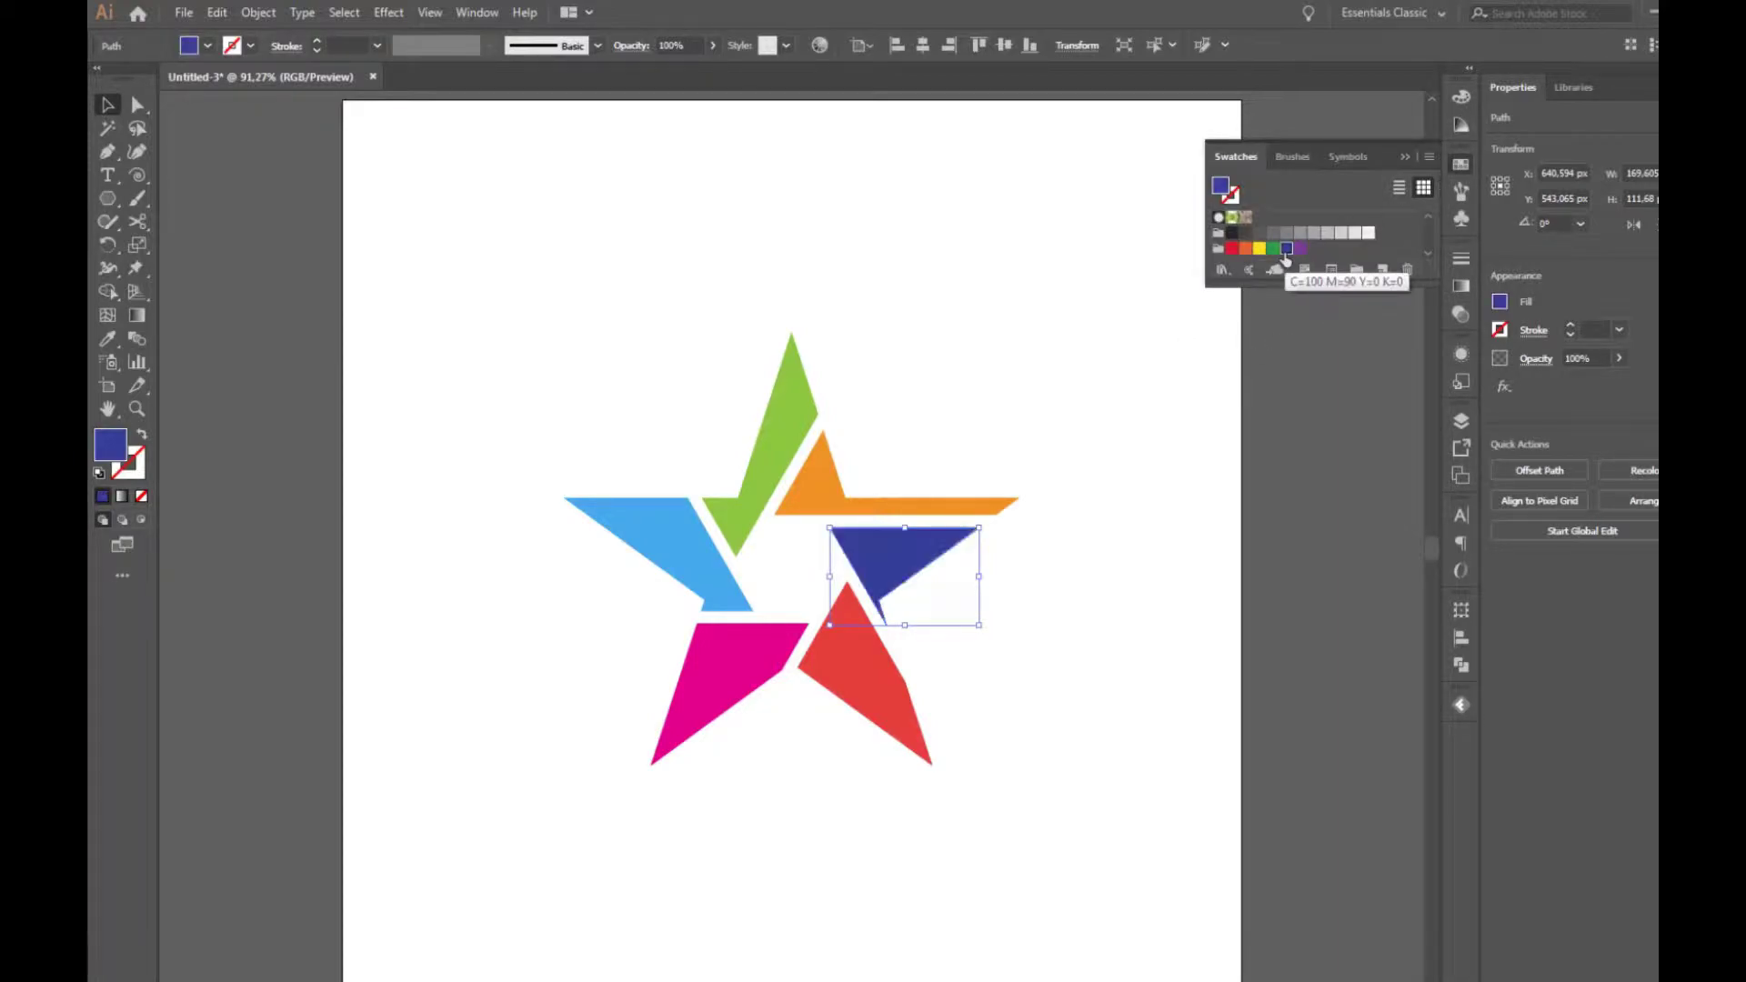
left_click(1232, 233)
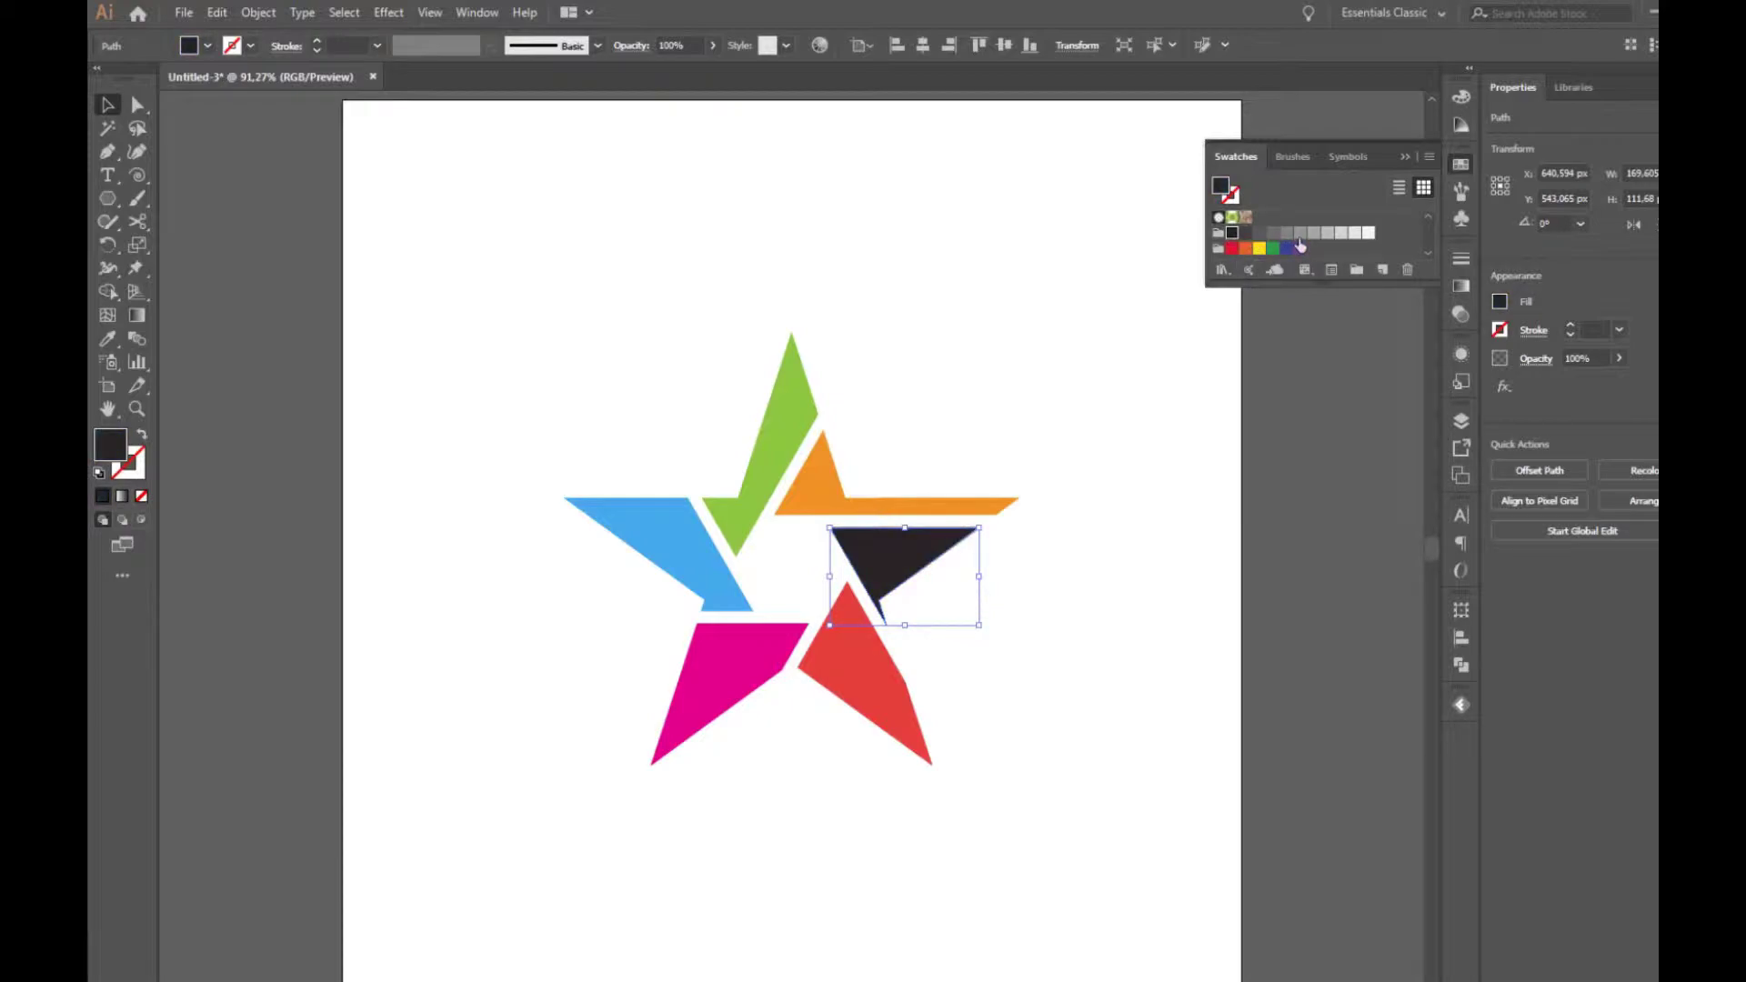
scroll(1301, 245, "up", 3)
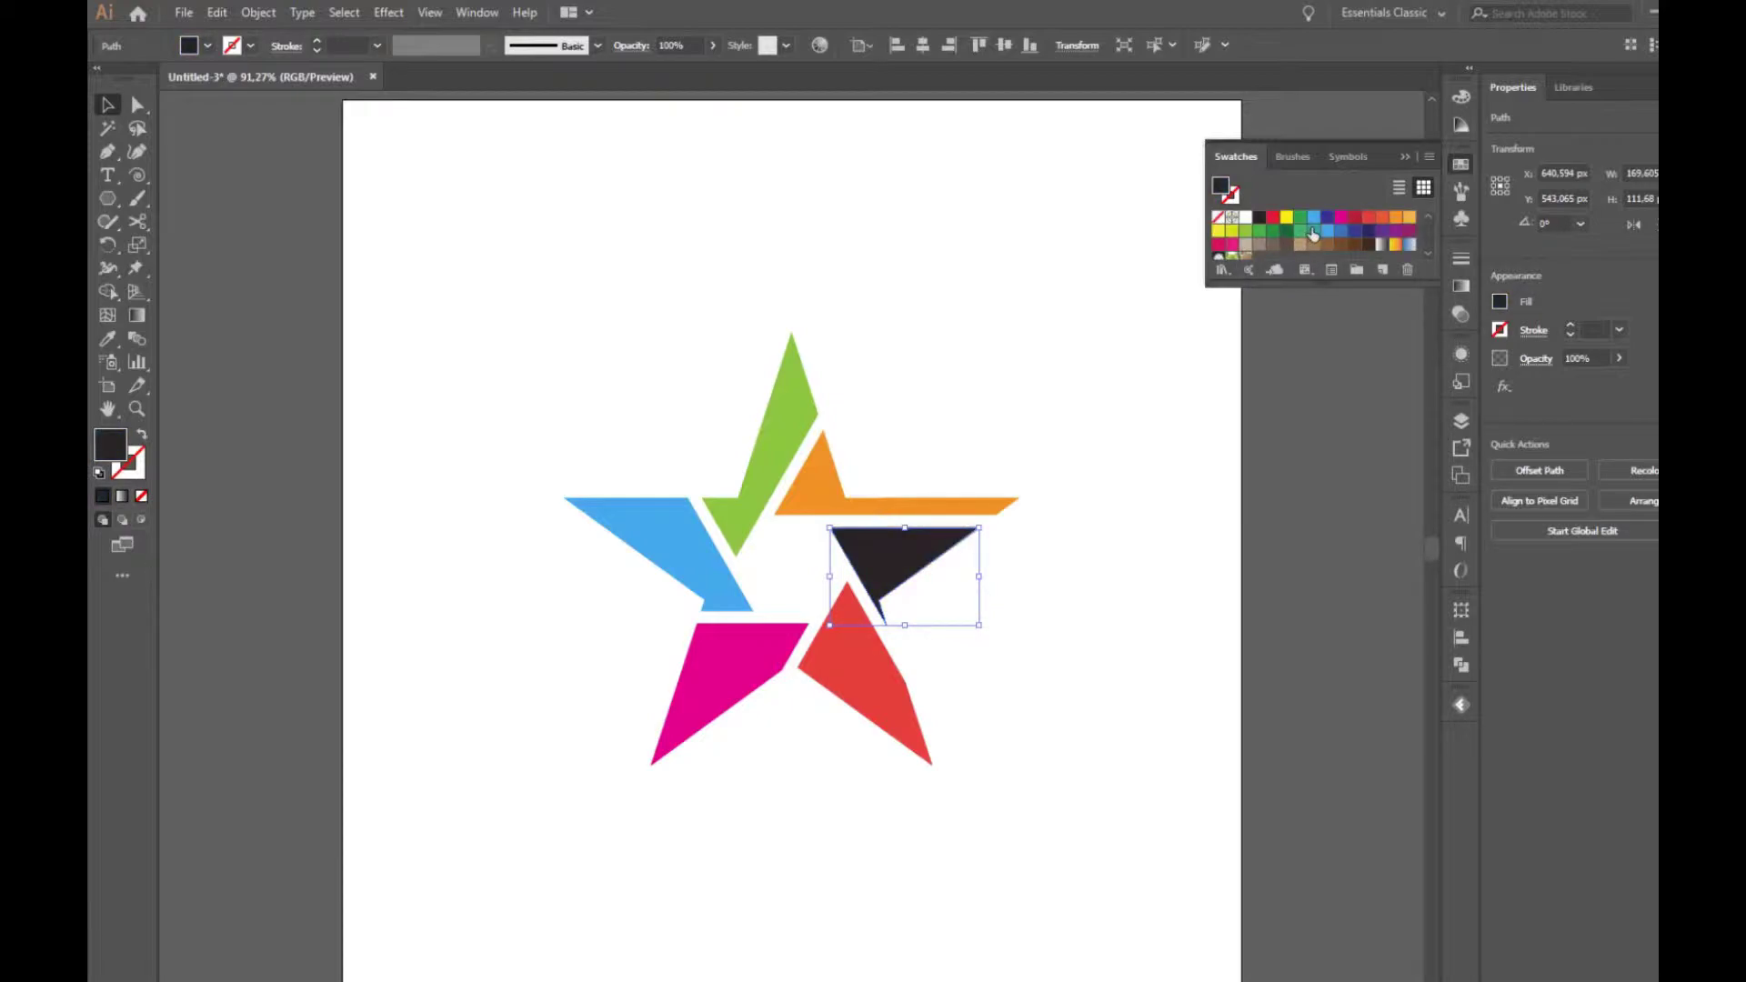
left_click(1395, 232)
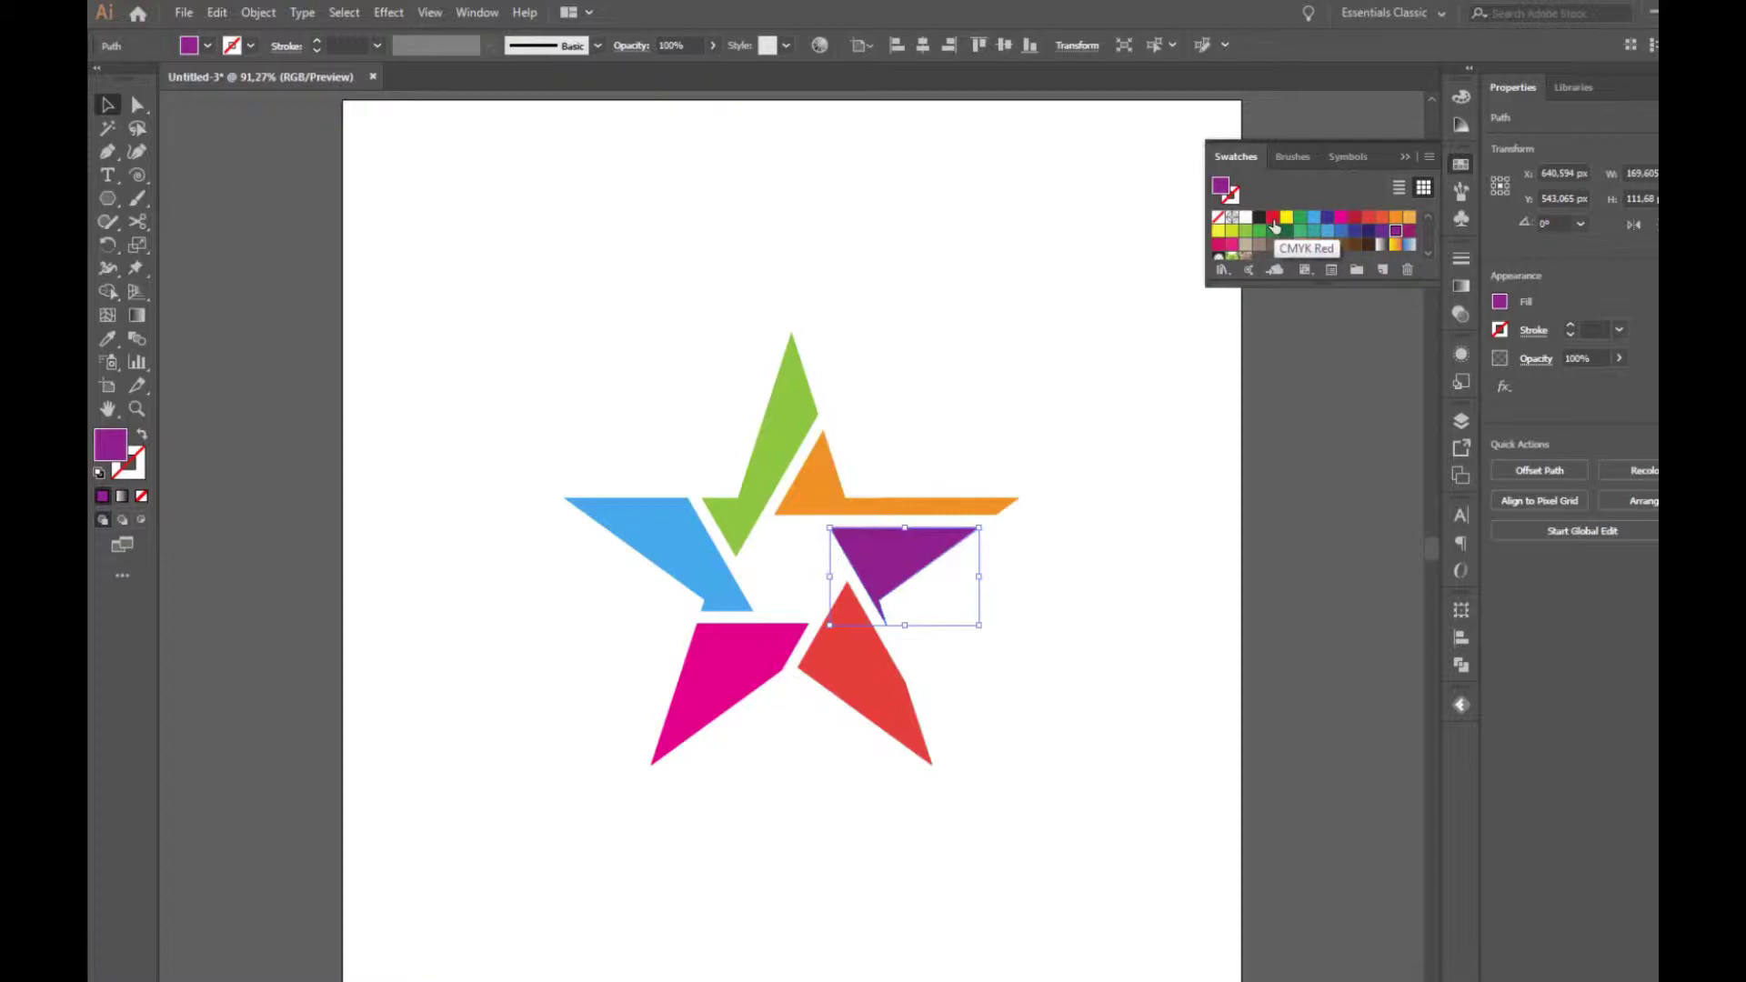
left_click(1219, 232)
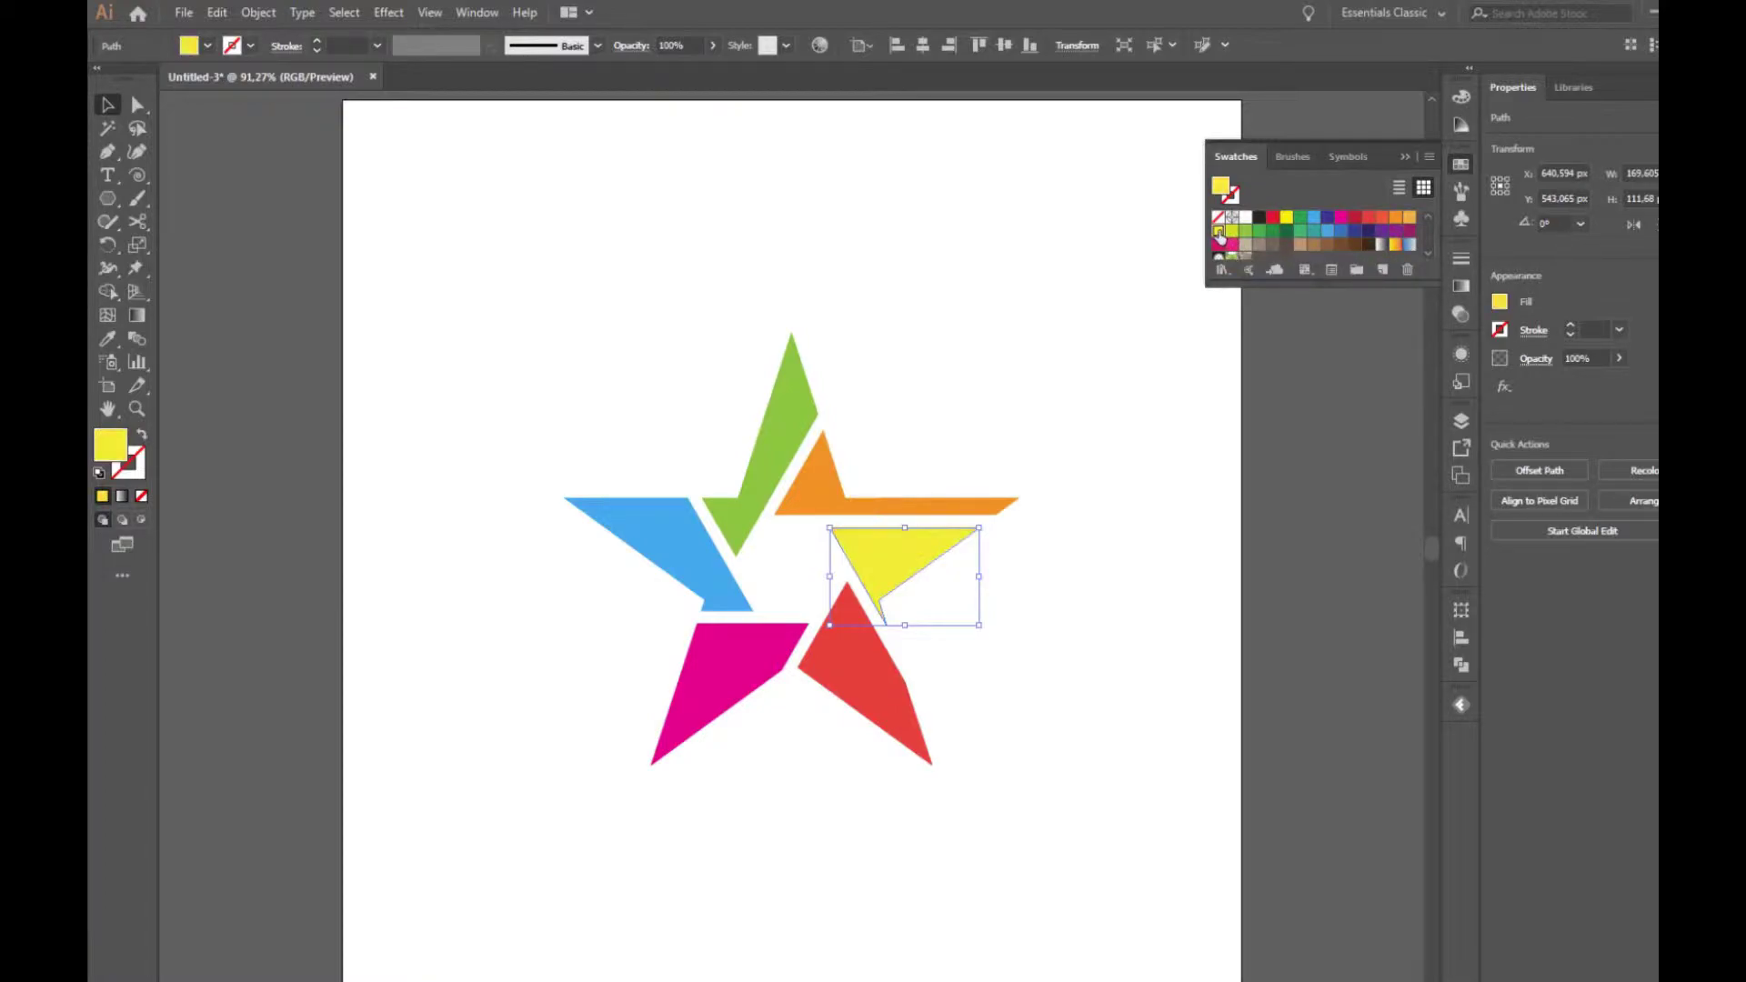
left_click(1407, 158)
left_click_drag(572, 364, 948, 705)
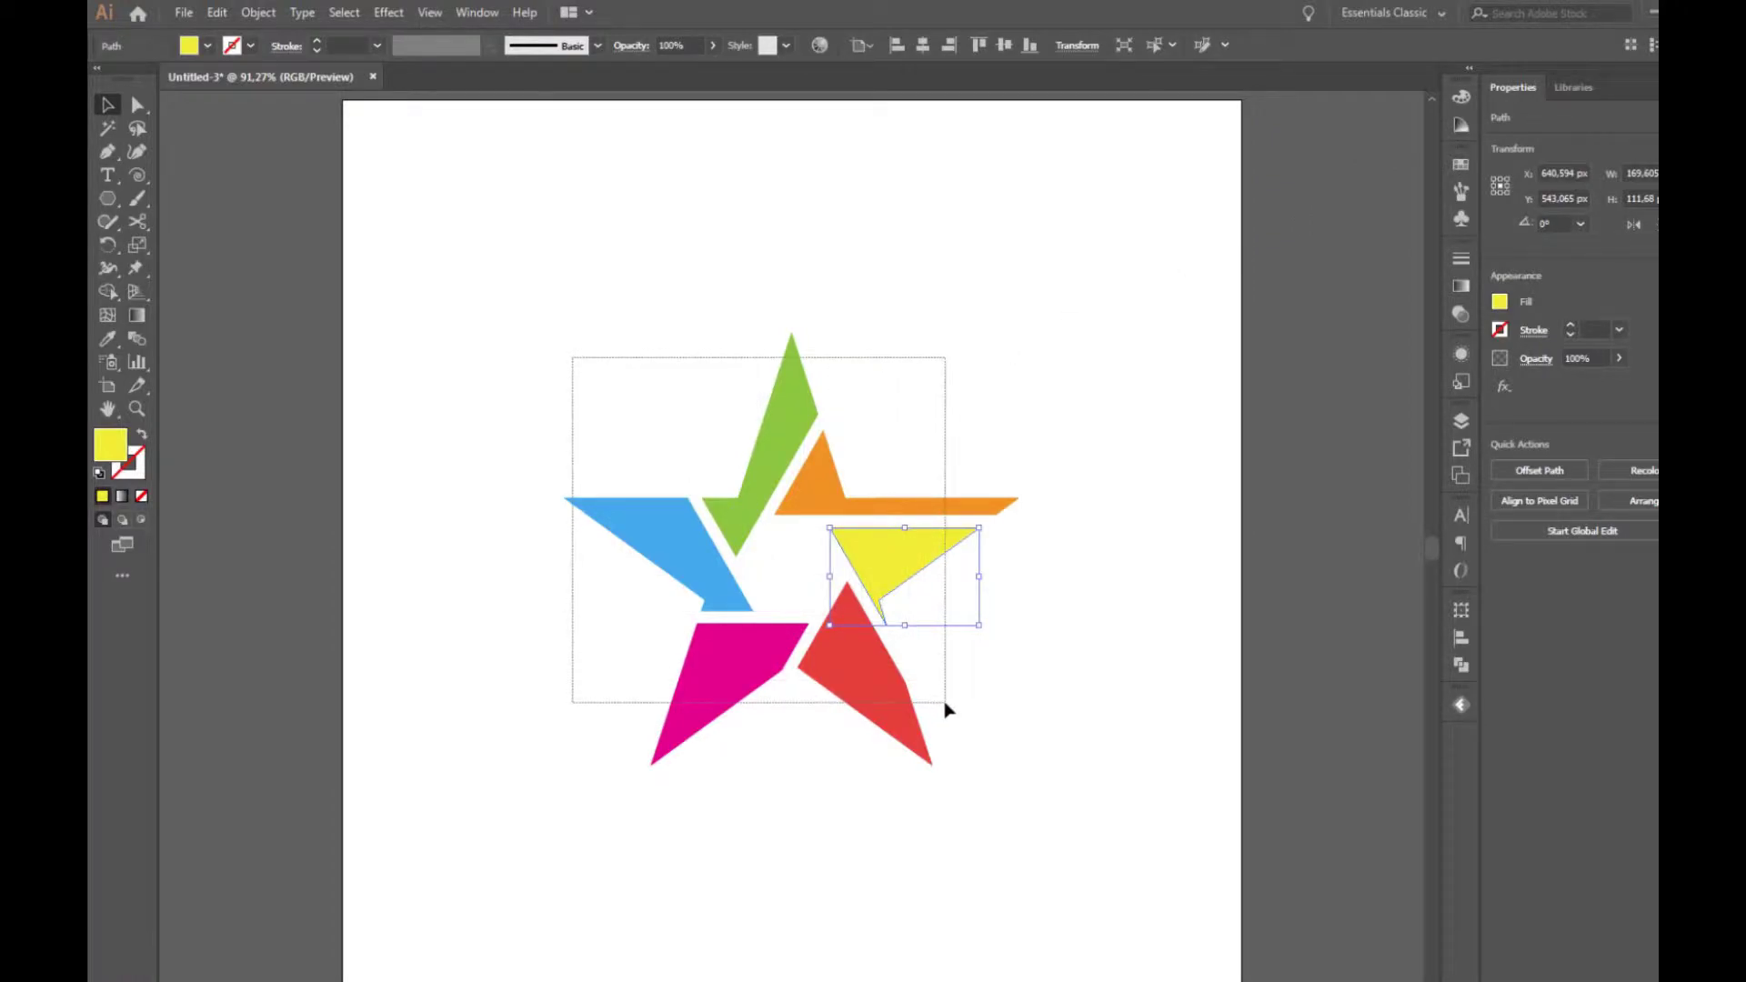
Group the star pieces and shrink the star to about half its size.
left_click(258, 12)
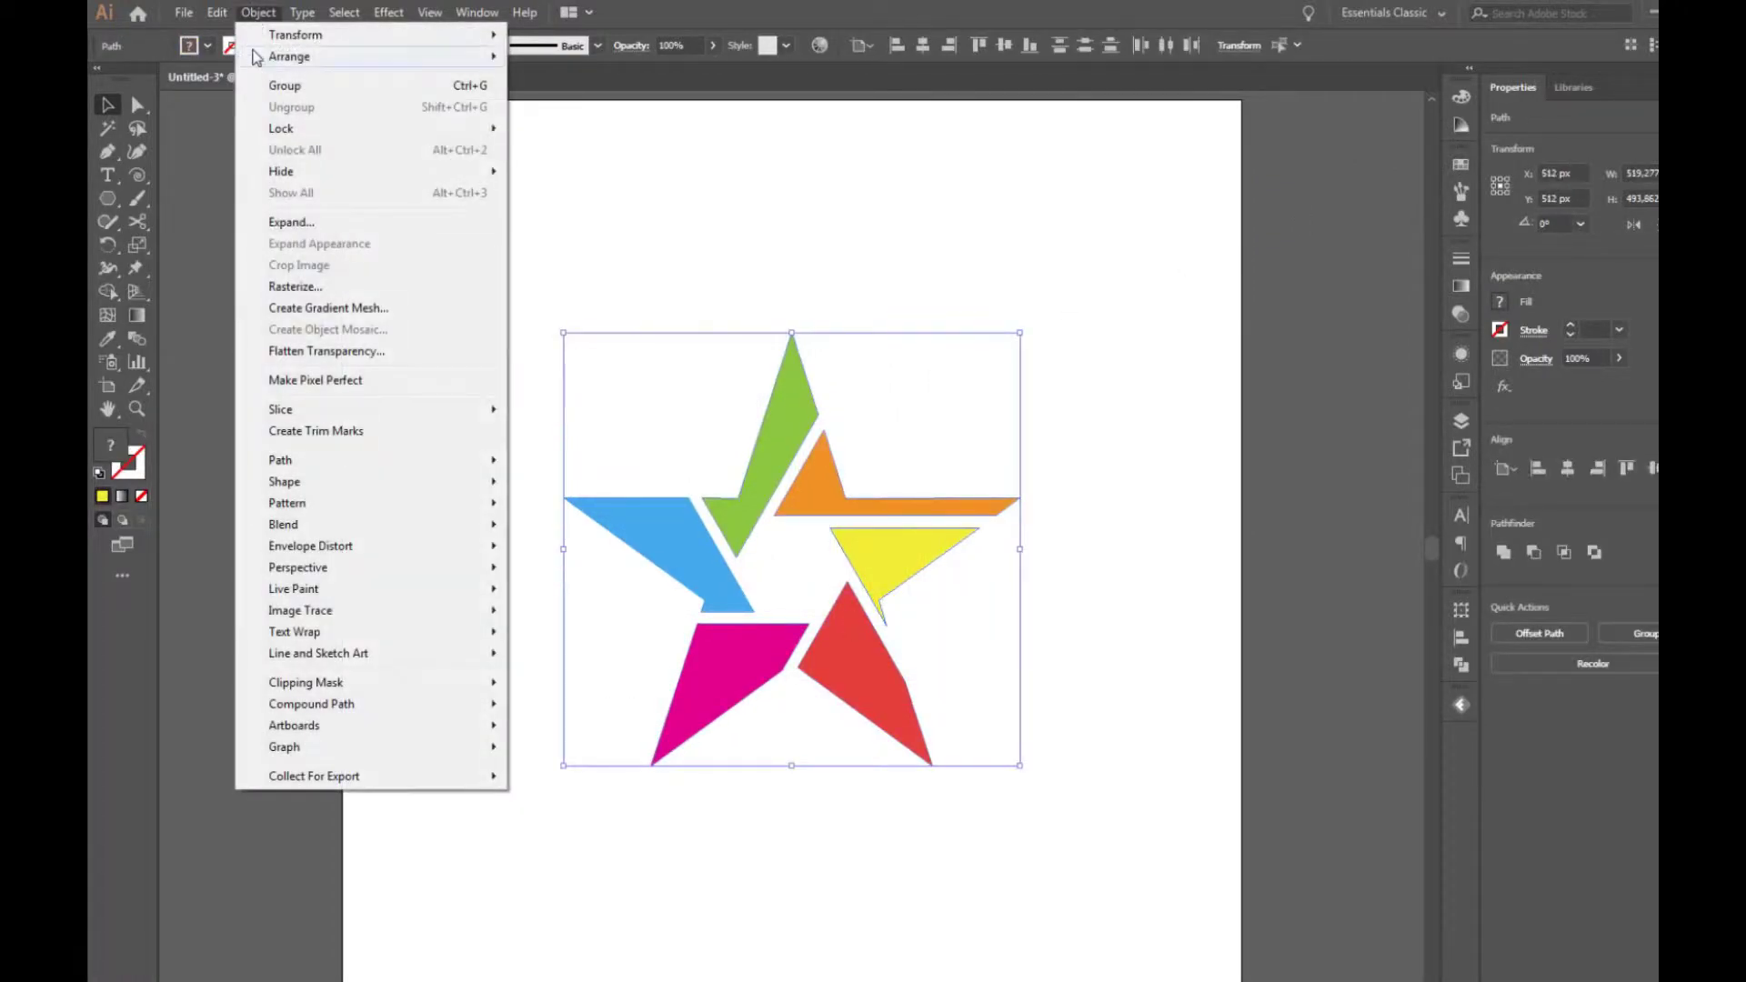
left_click(273, 87)
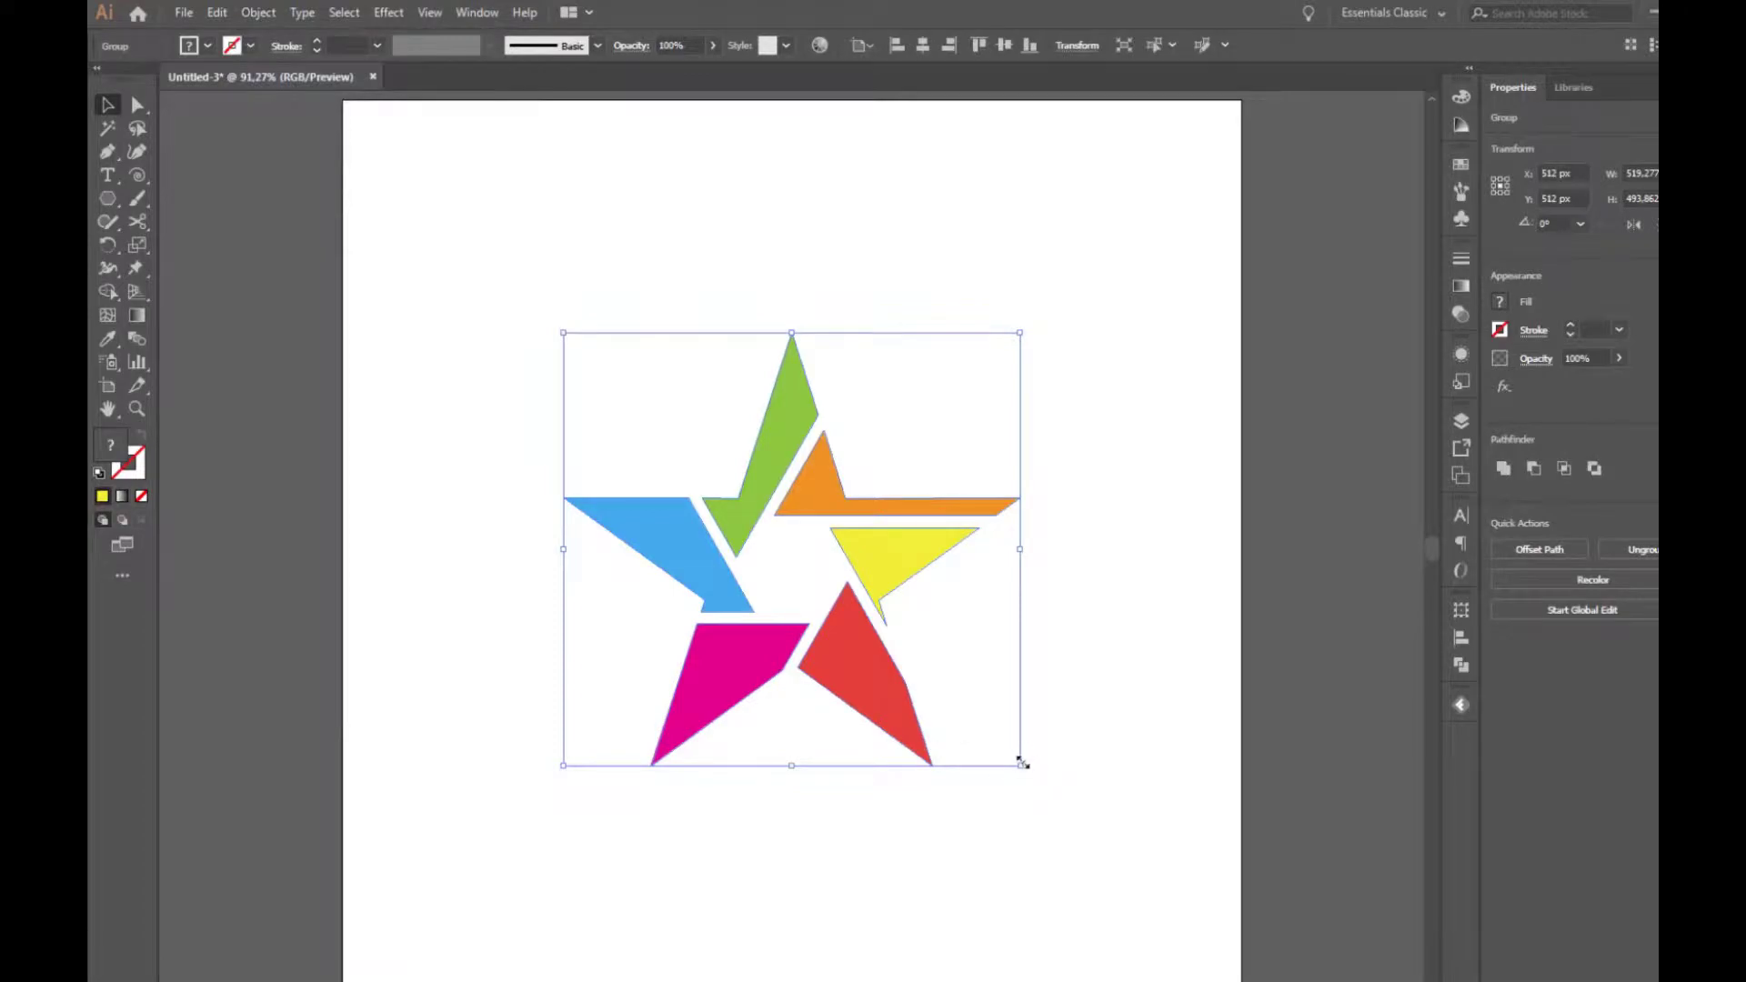
left_click_drag(1019, 762, 900, 651)
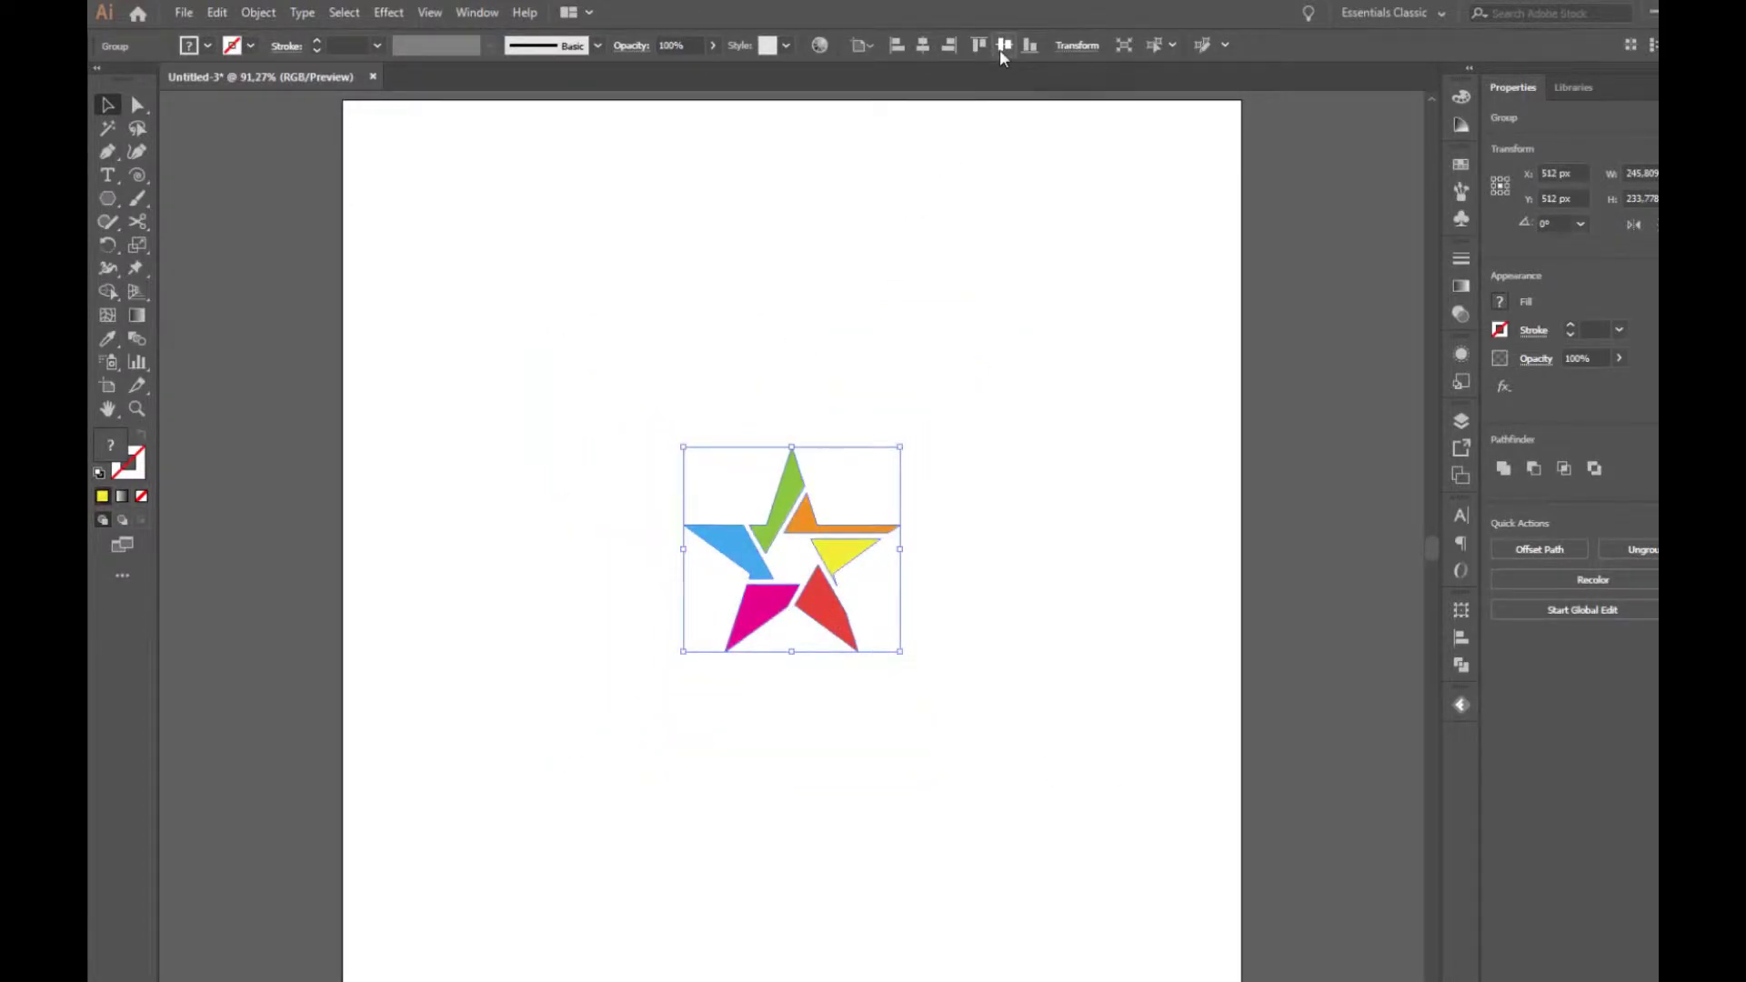
Place placeholder text below the star and enlarge it to about 91 pt.
left_click(107, 175)
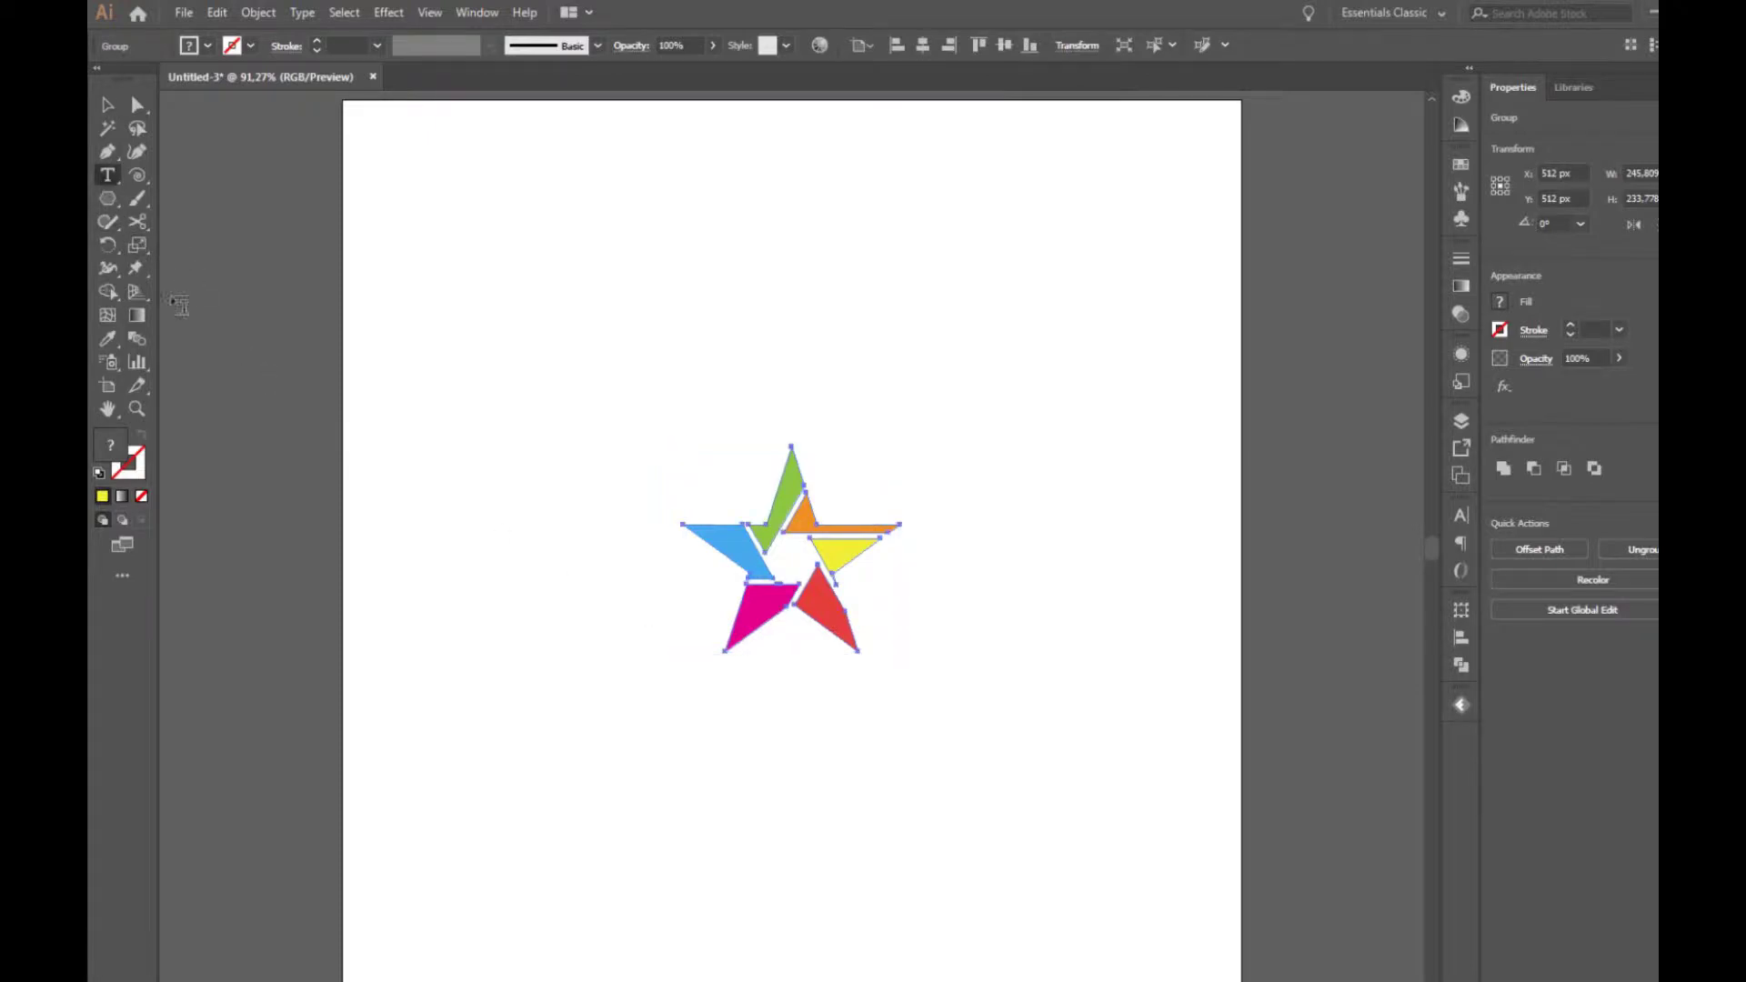
left_click(711, 723)
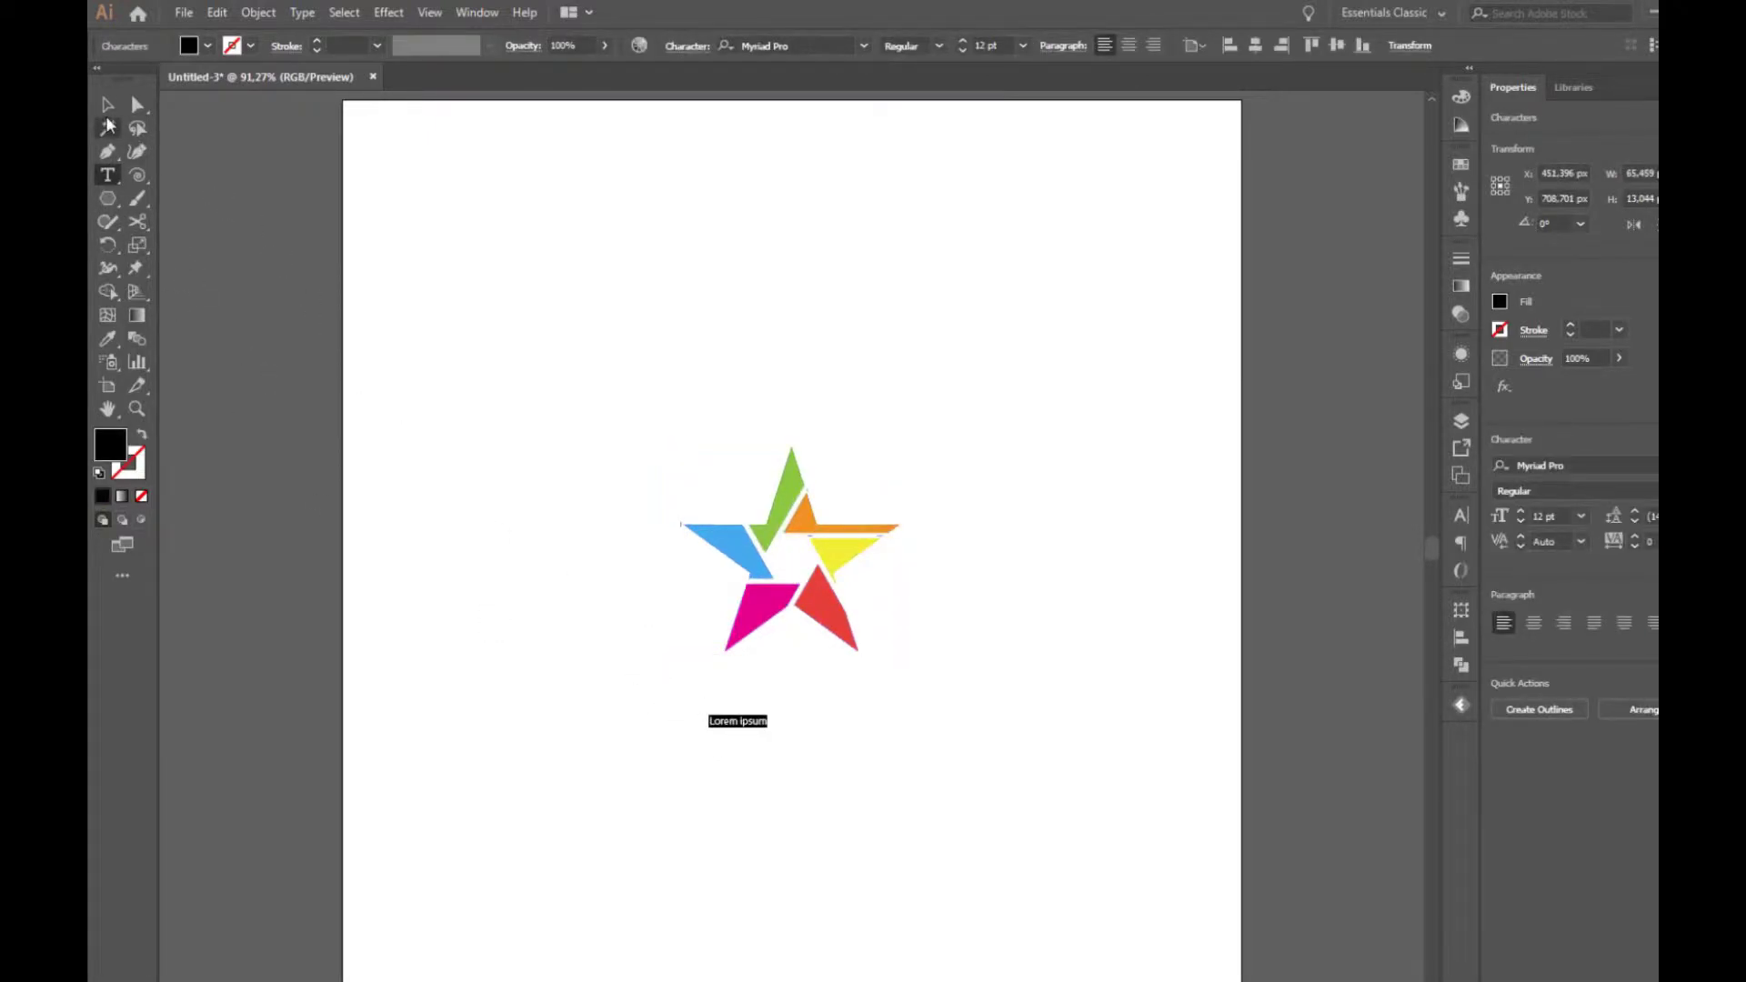
left_click(106, 107)
left_click_drag(768, 730, 991, 910)
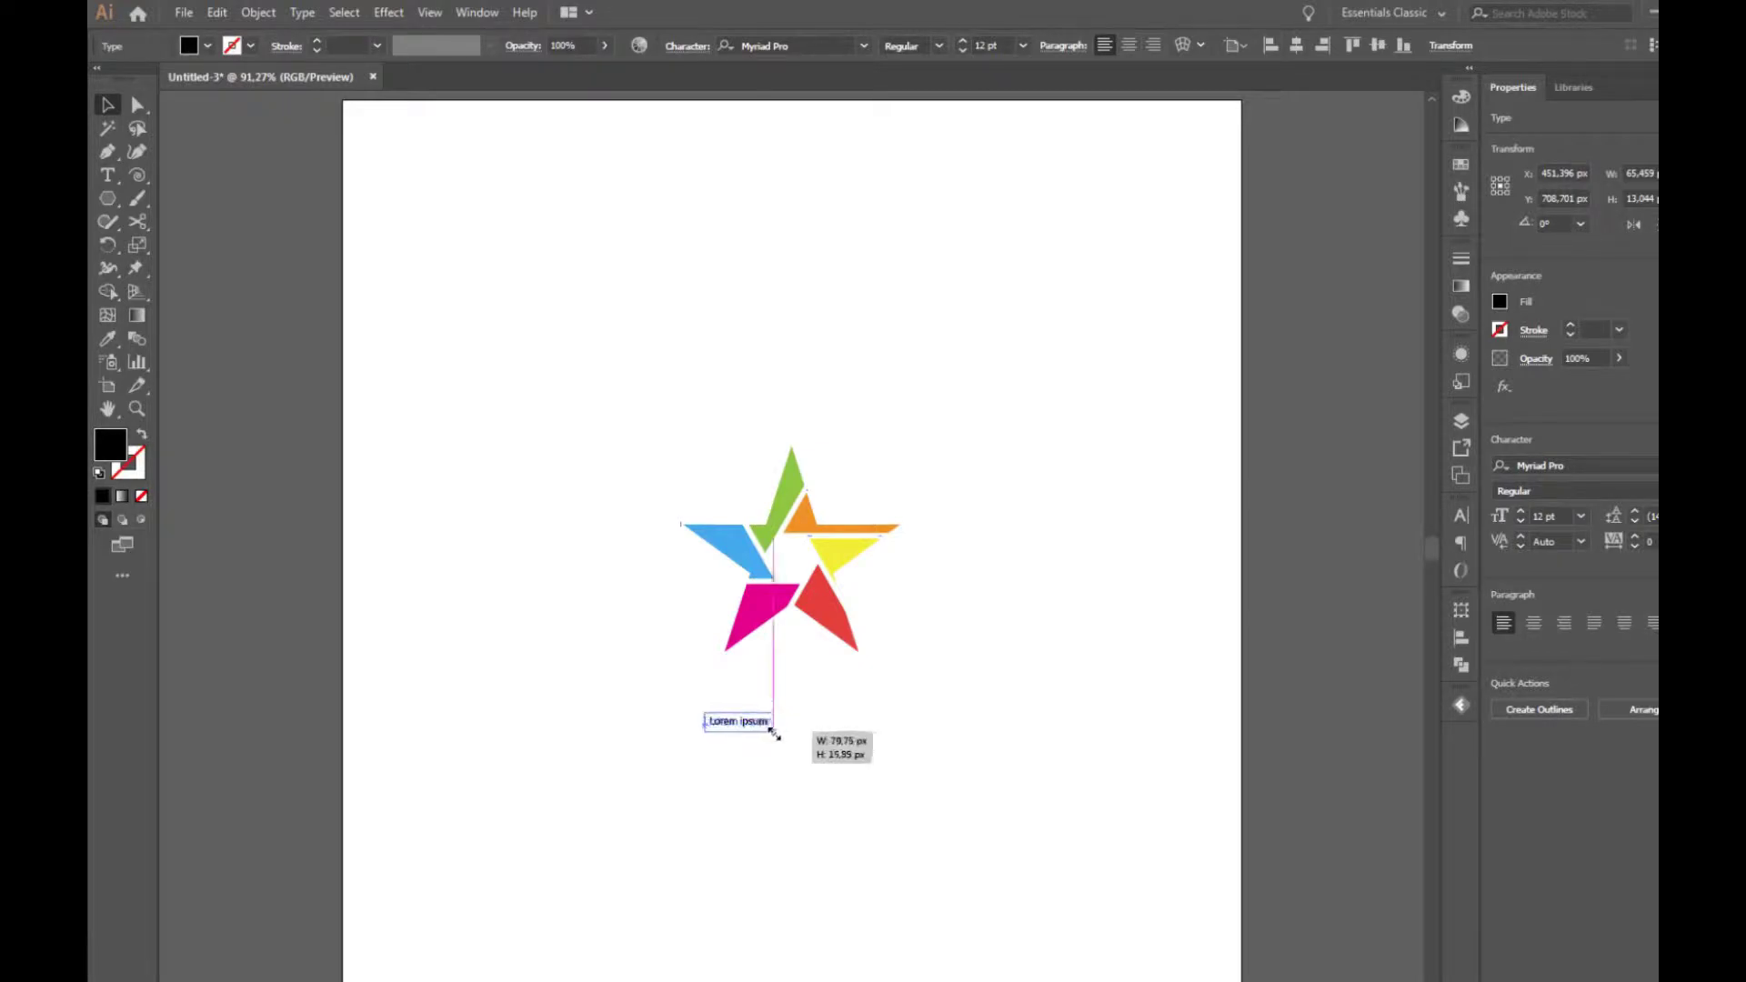
Replace the placeholder with 'STAR PHOTOGRAPHY' and select the word PHOTOGRAPHY.
left_click(108, 175)
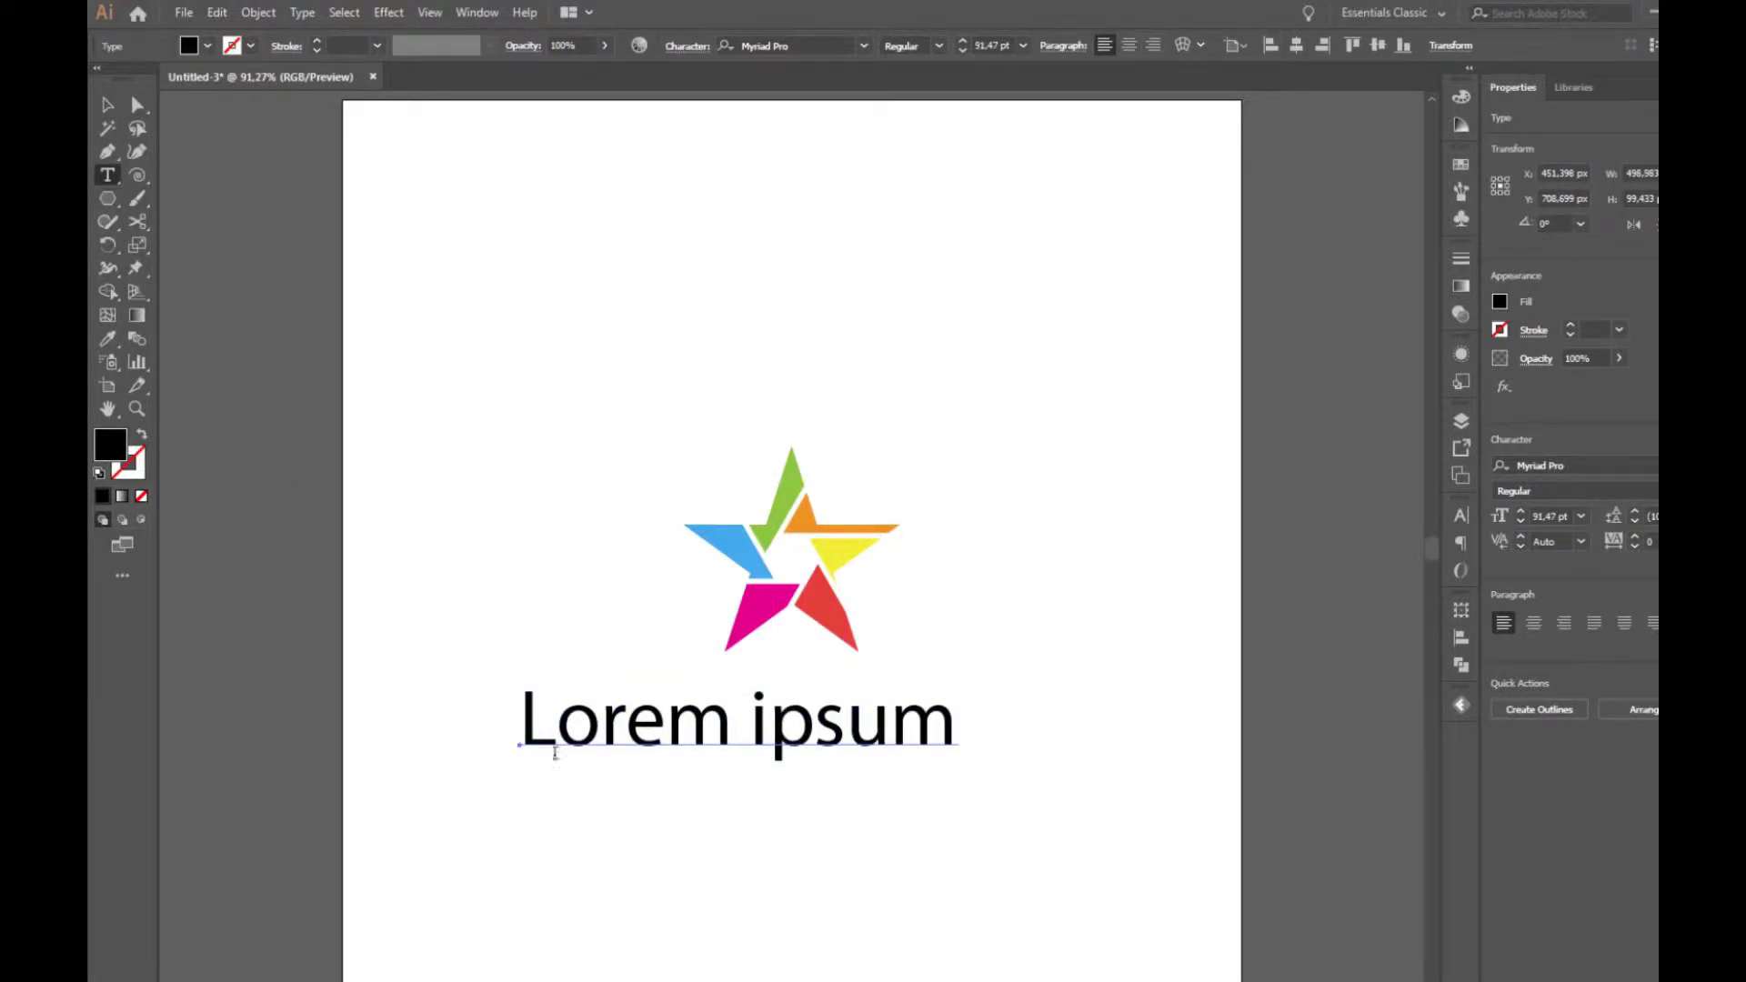
left_click_drag(530, 723, 942, 744)
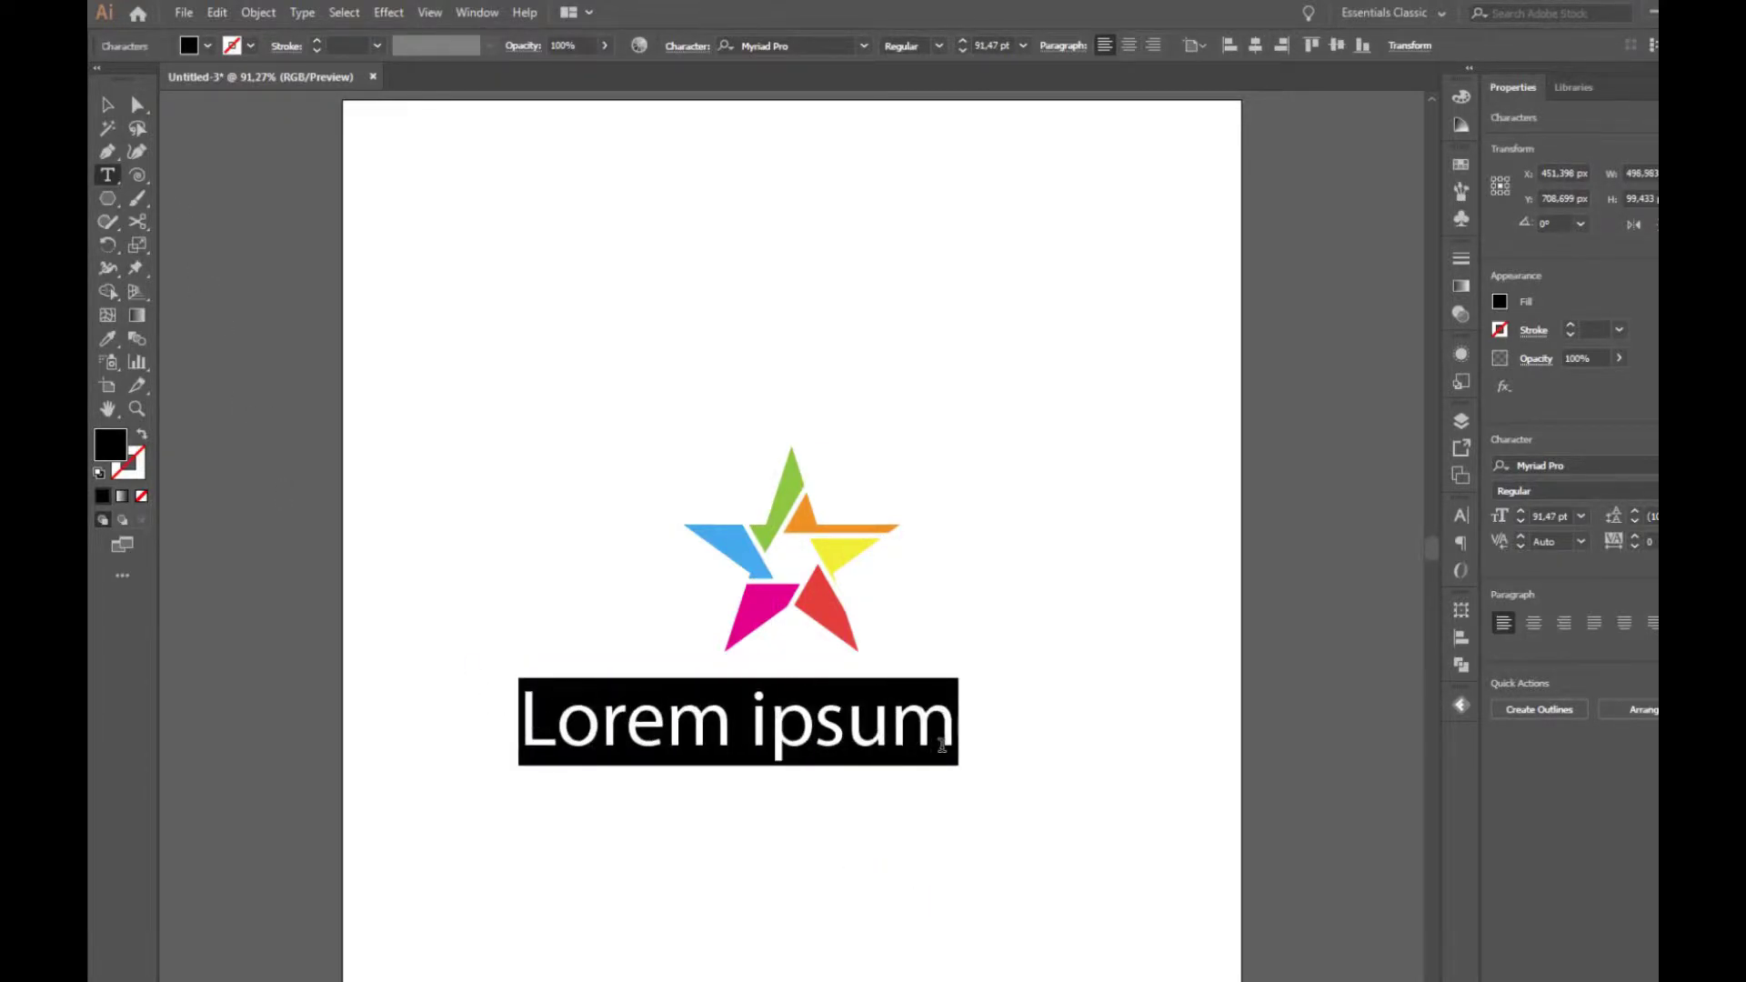
type("STAR ")
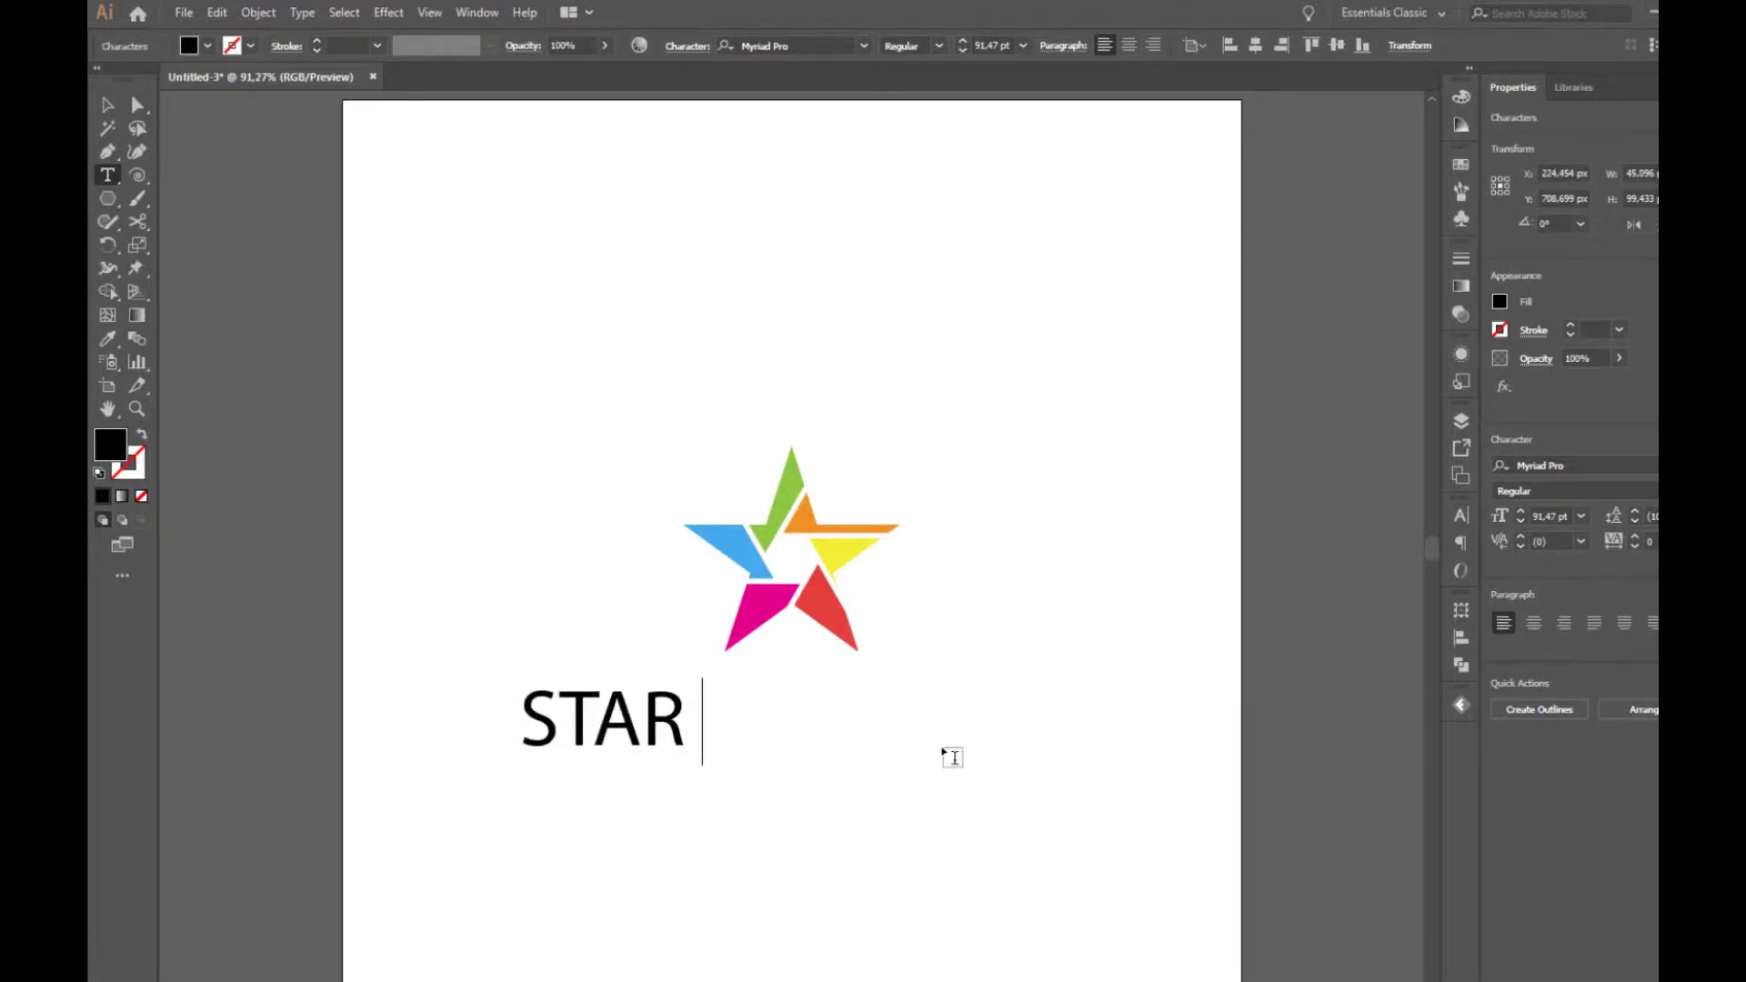
type("PHOTO")
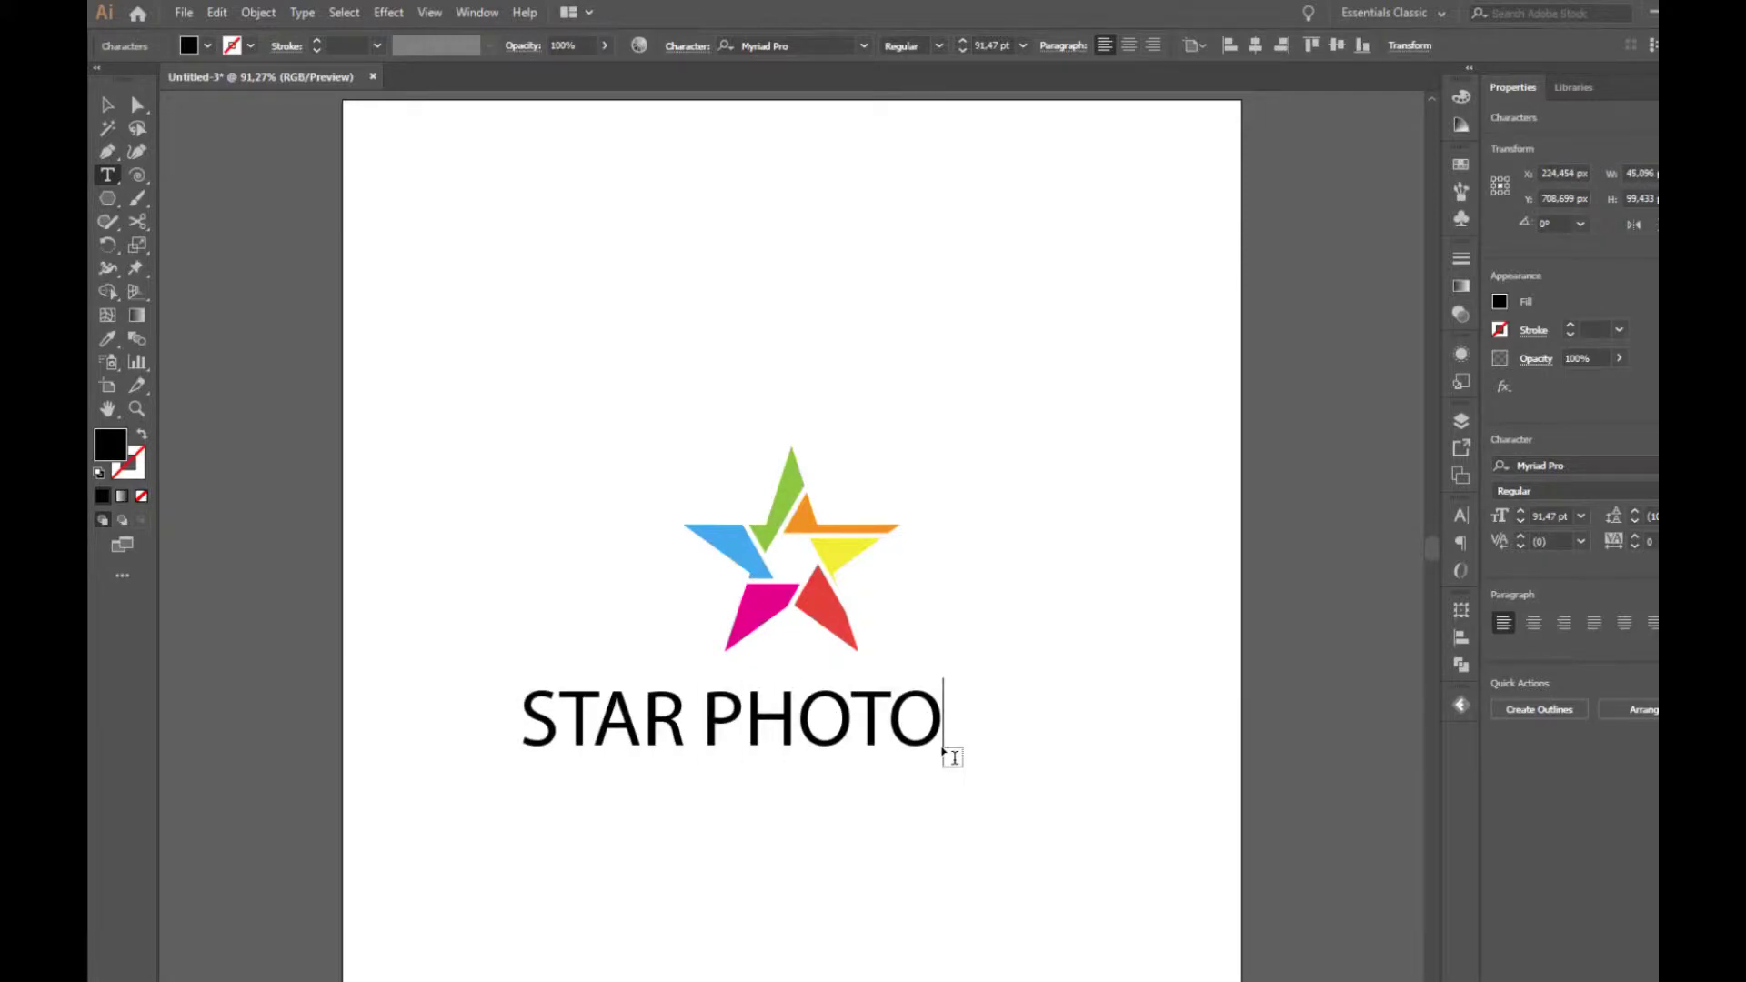
type("GRAPHY")
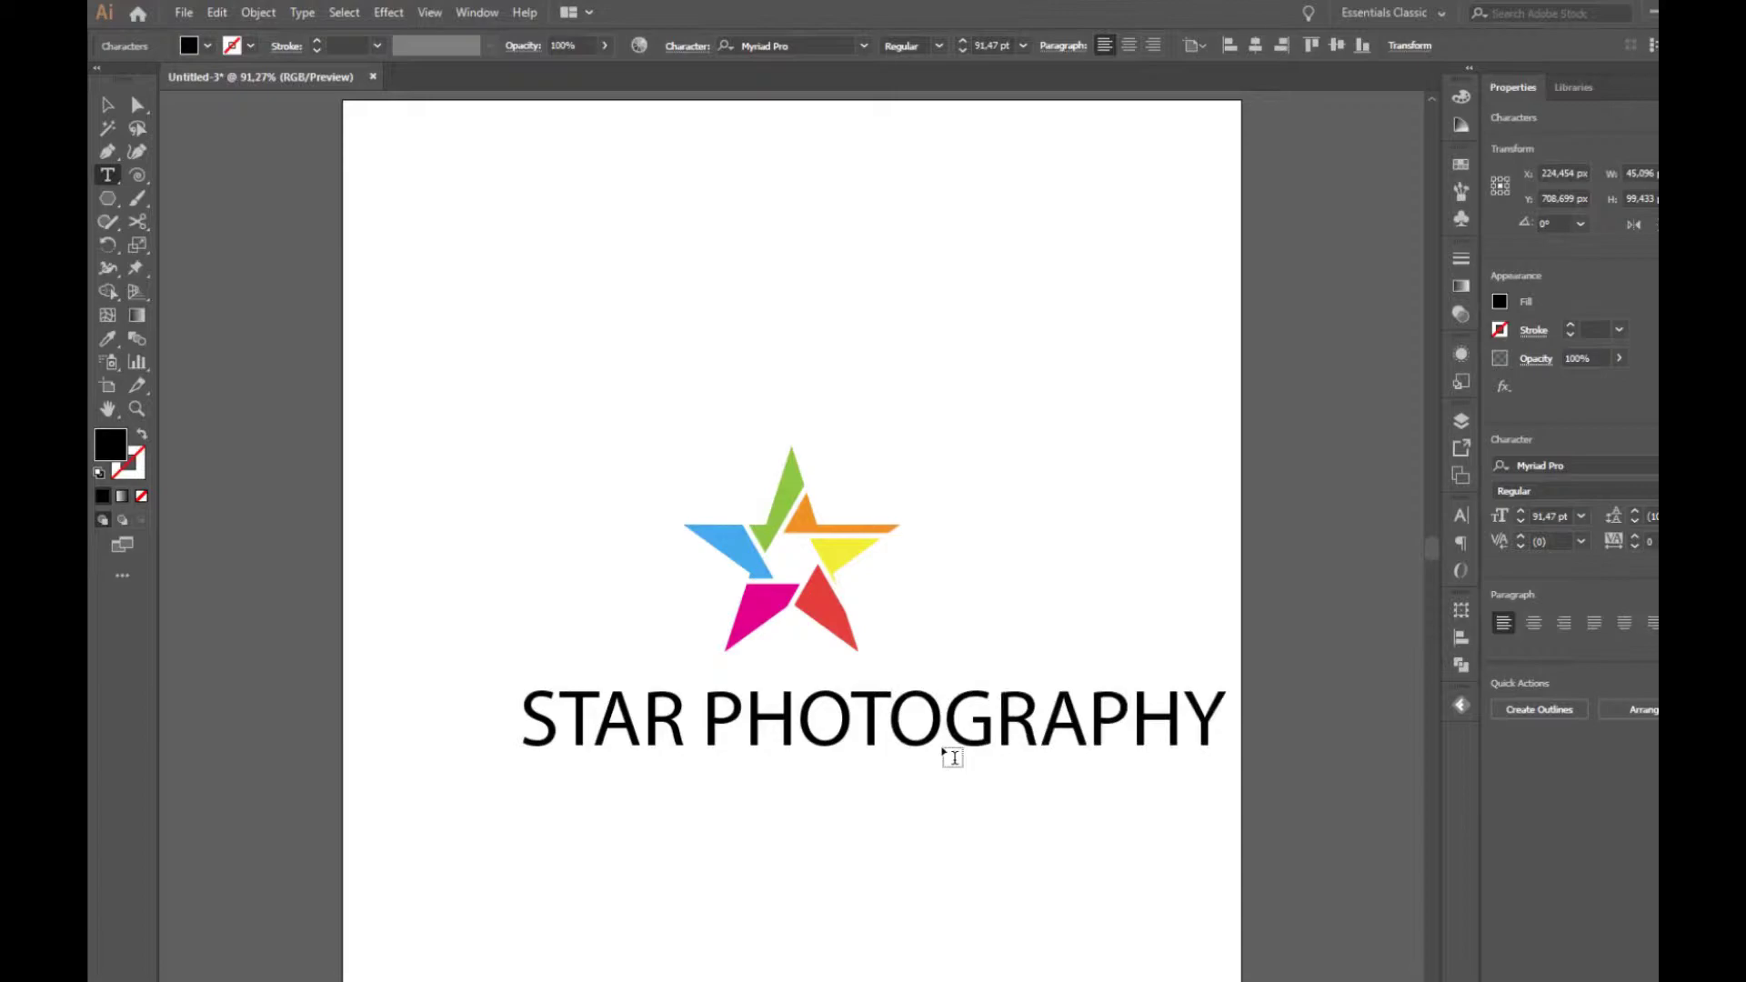
left_click(107, 175)
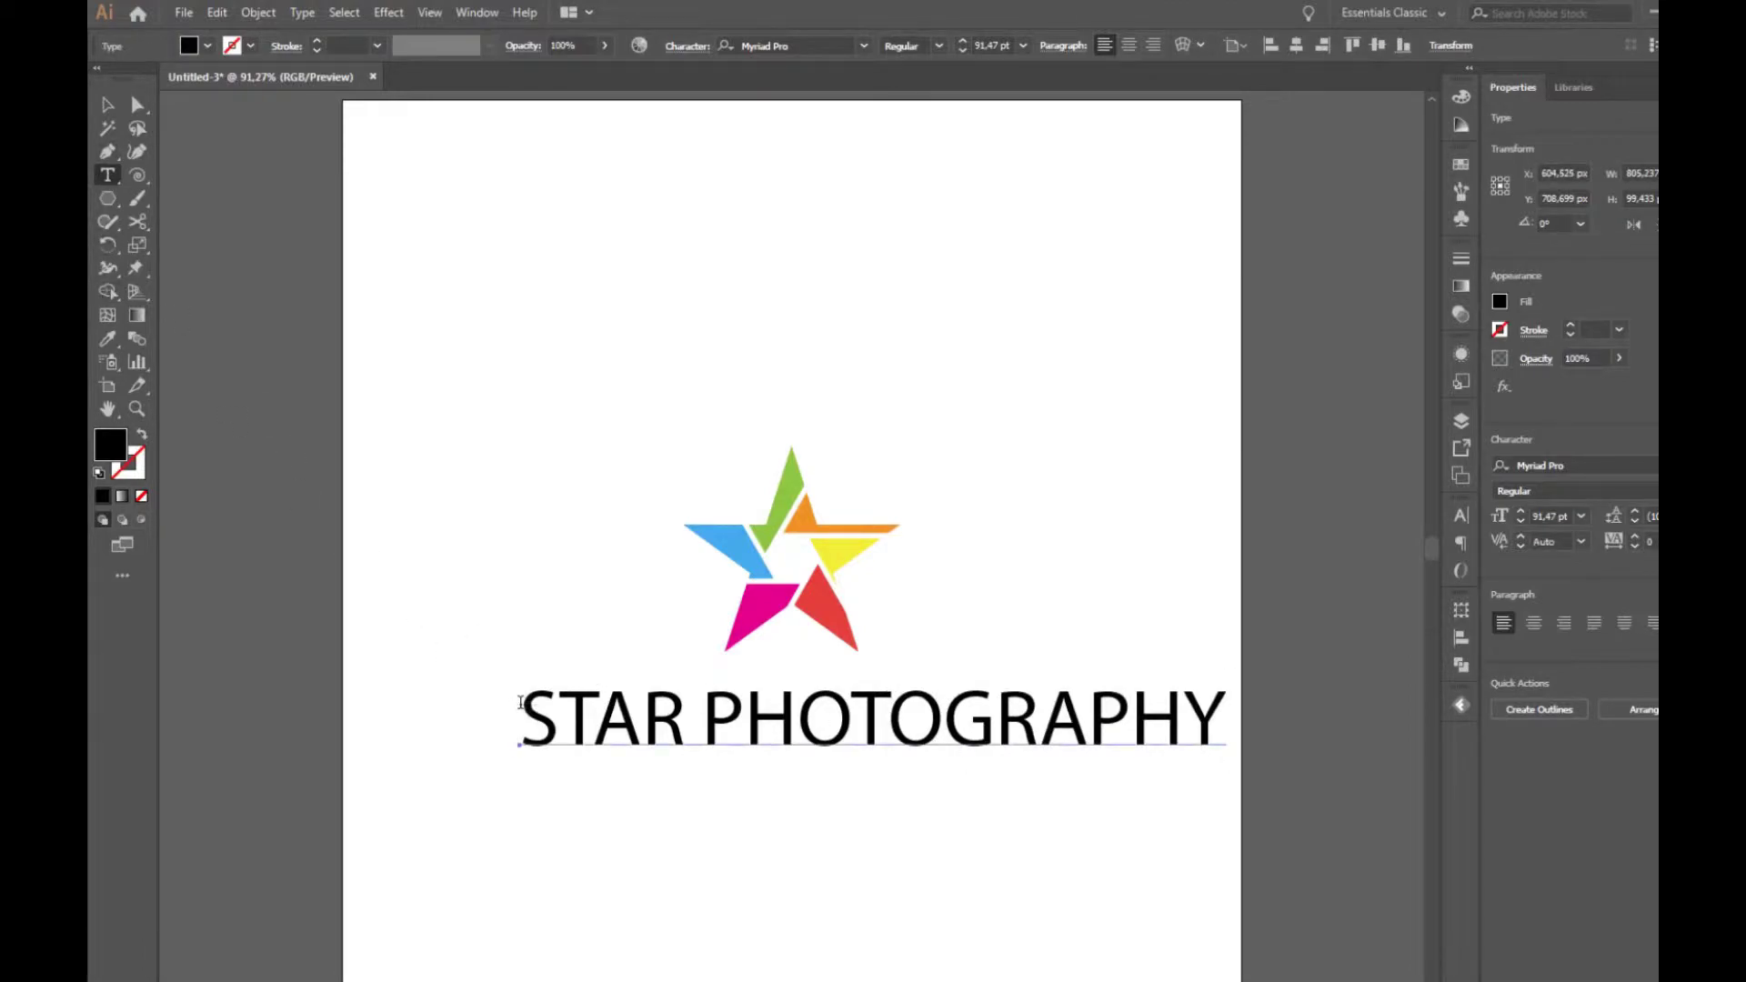
left_click_drag(521, 702, 1228, 718)
left_click(779, 714)
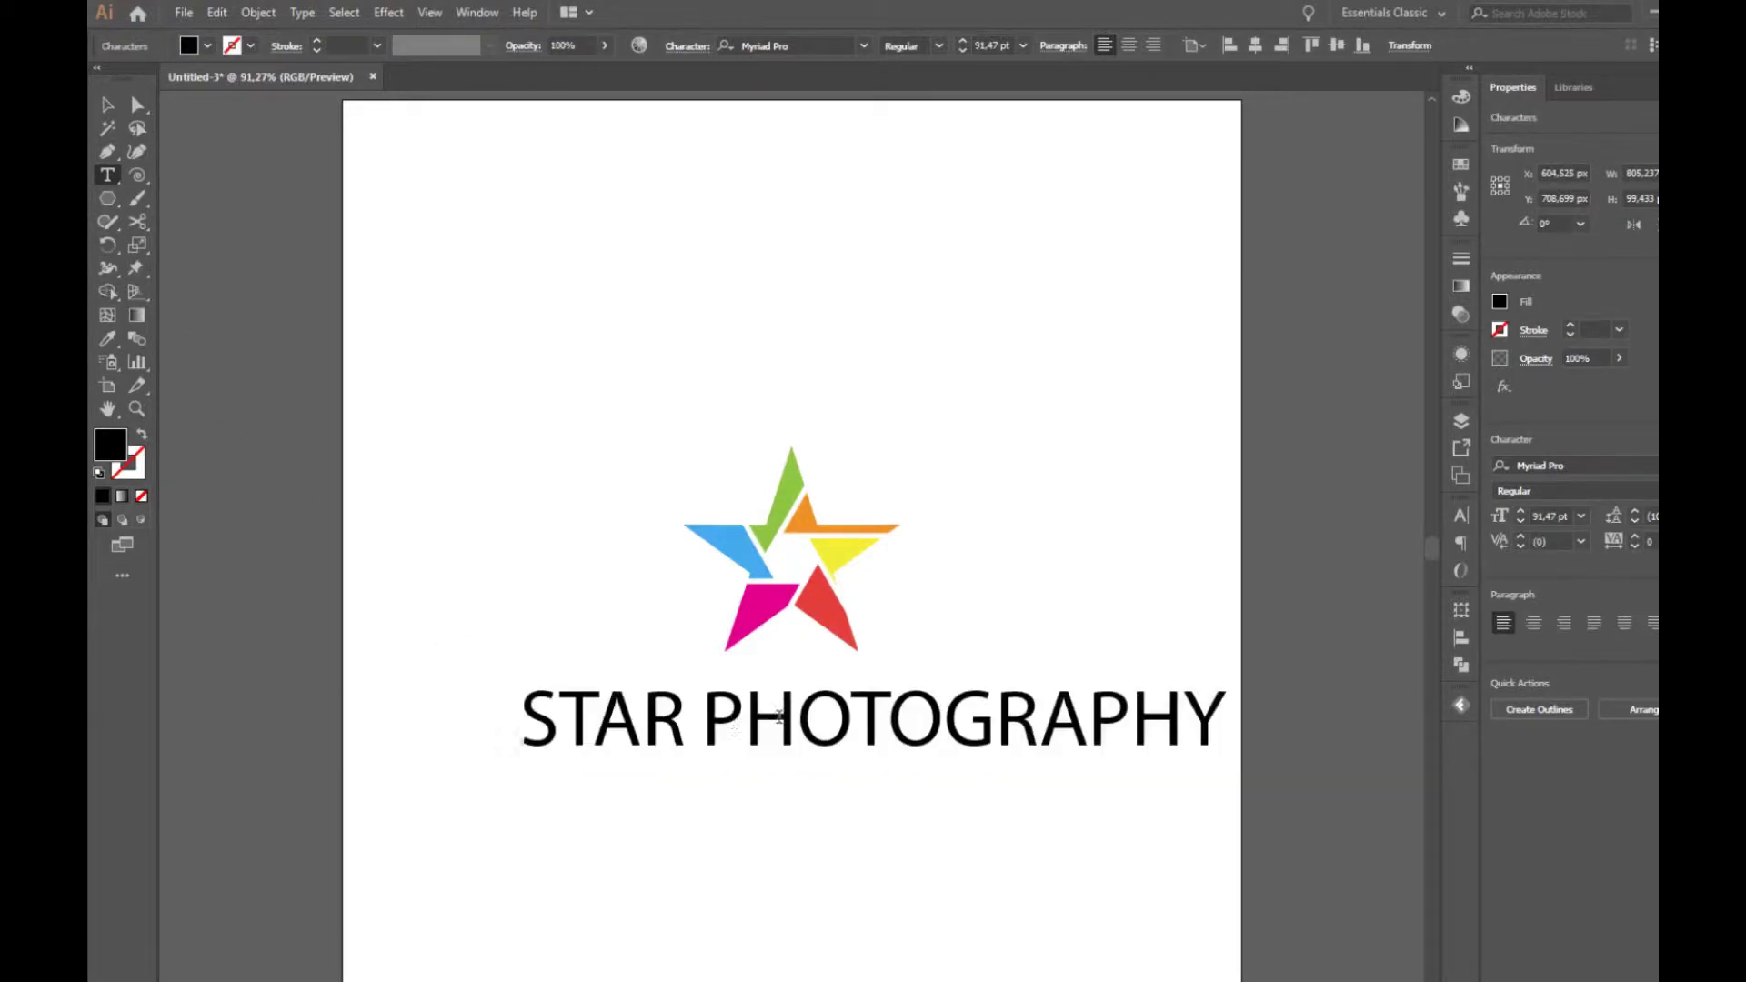
left_click_drag(708, 723, 1230, 737)
Set PHOTOGRAPHY to 50 pt and move it onto its own line under STAR.
key("ctrl+shift+a")
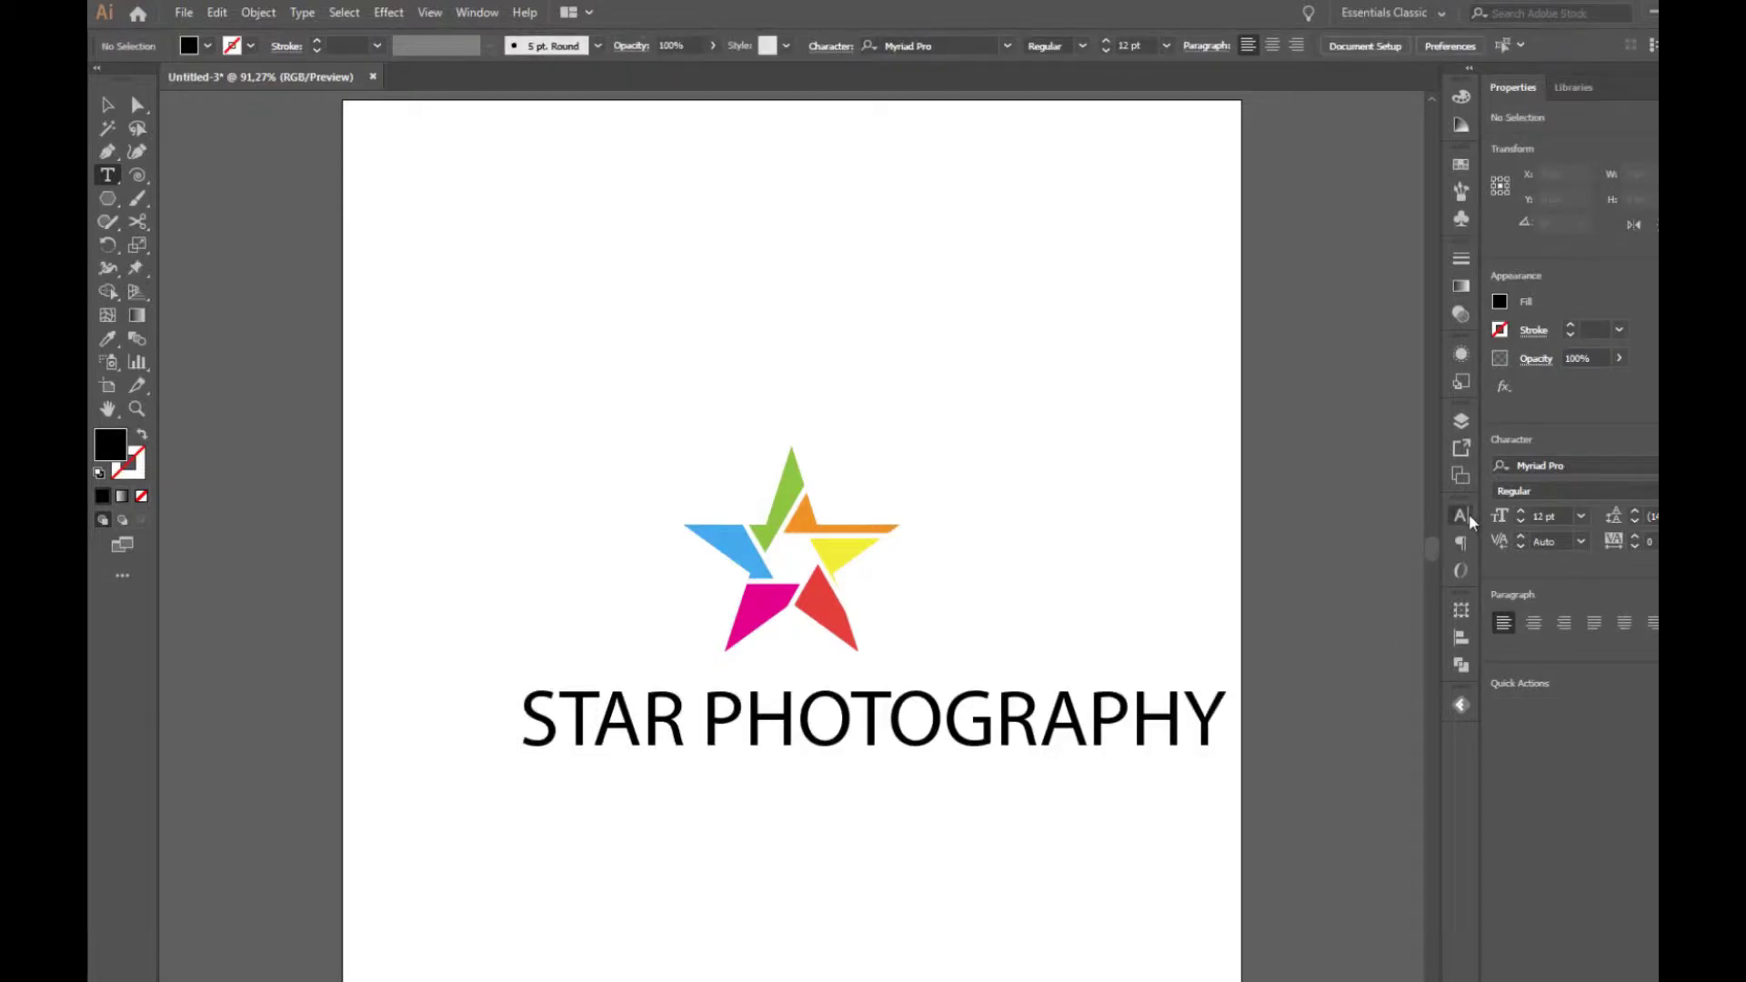
left_click(1461, 515)
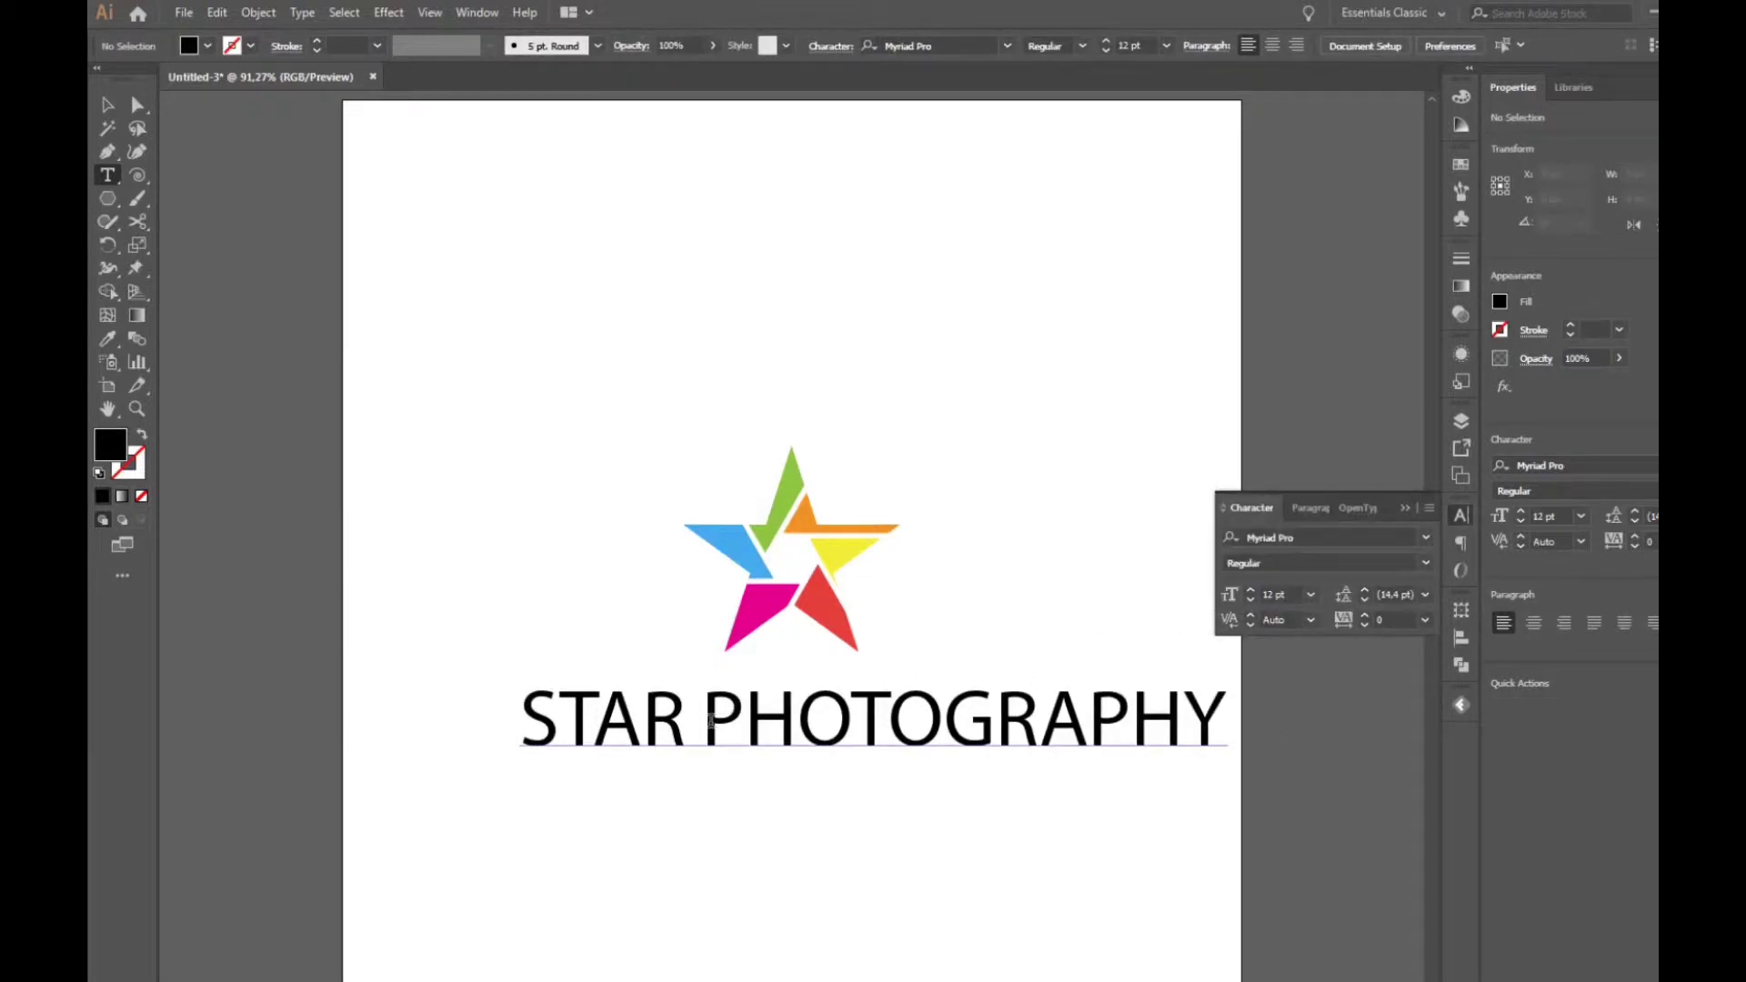
left_click_drag(709, 724, 1228, 732)
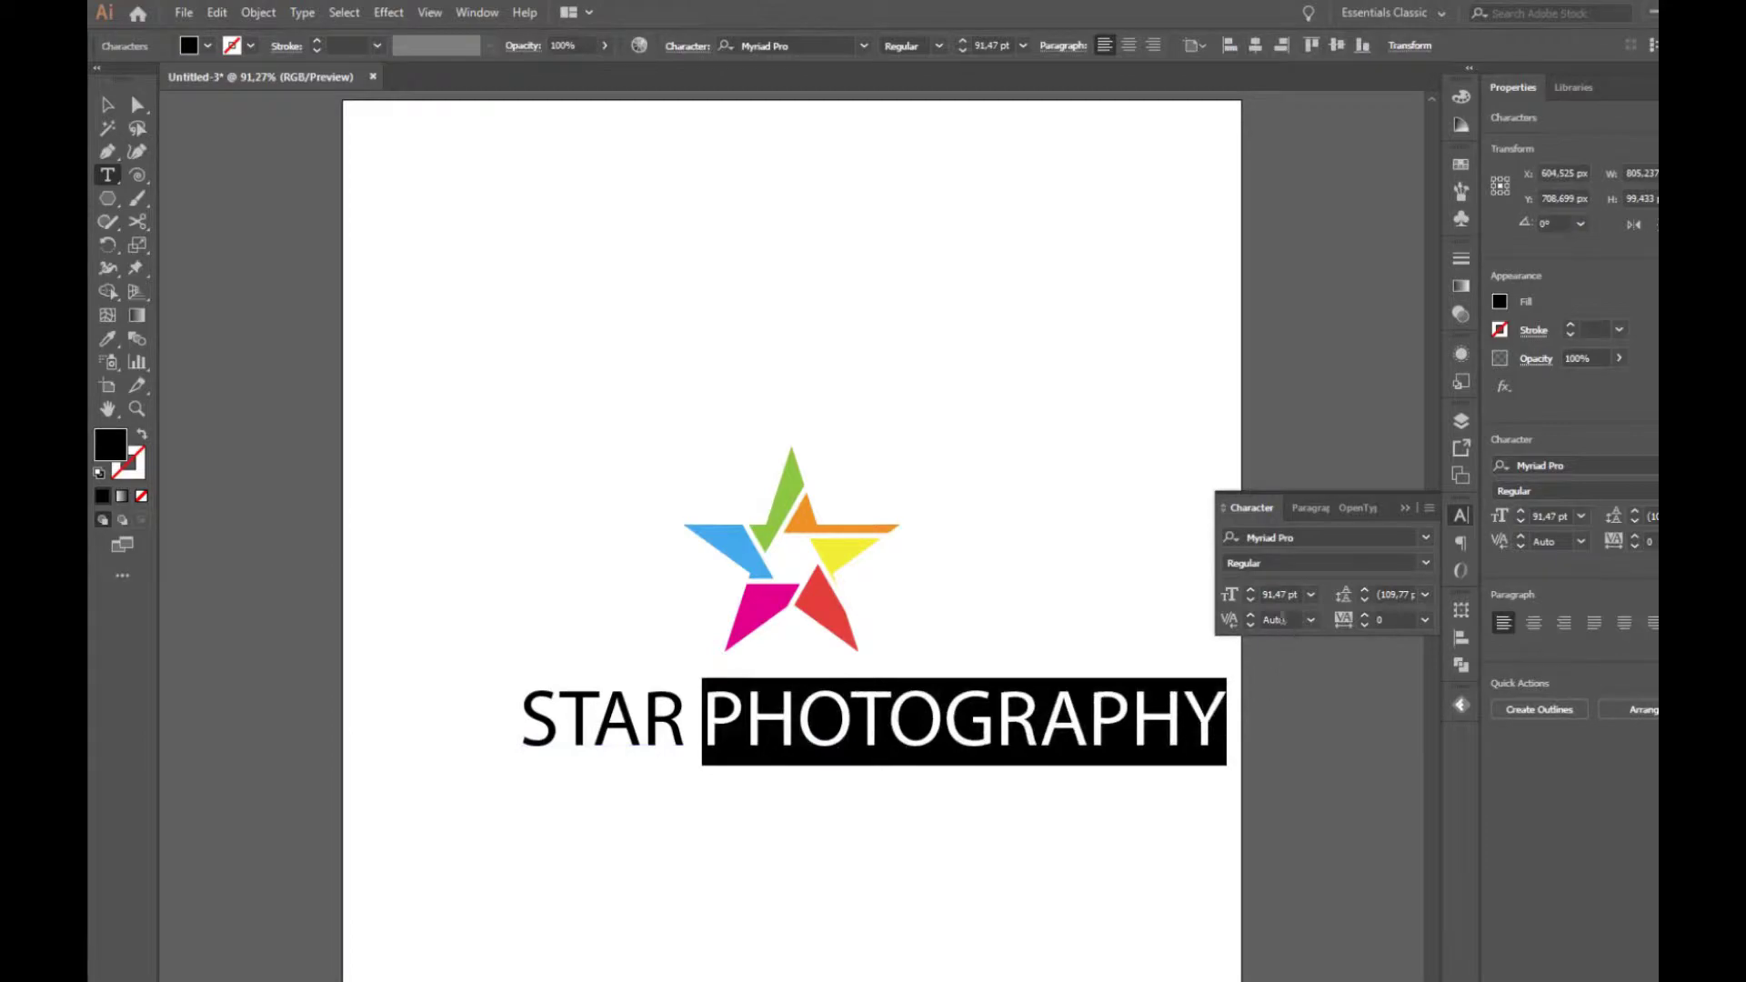
left_click(1273, 591)
type("50")
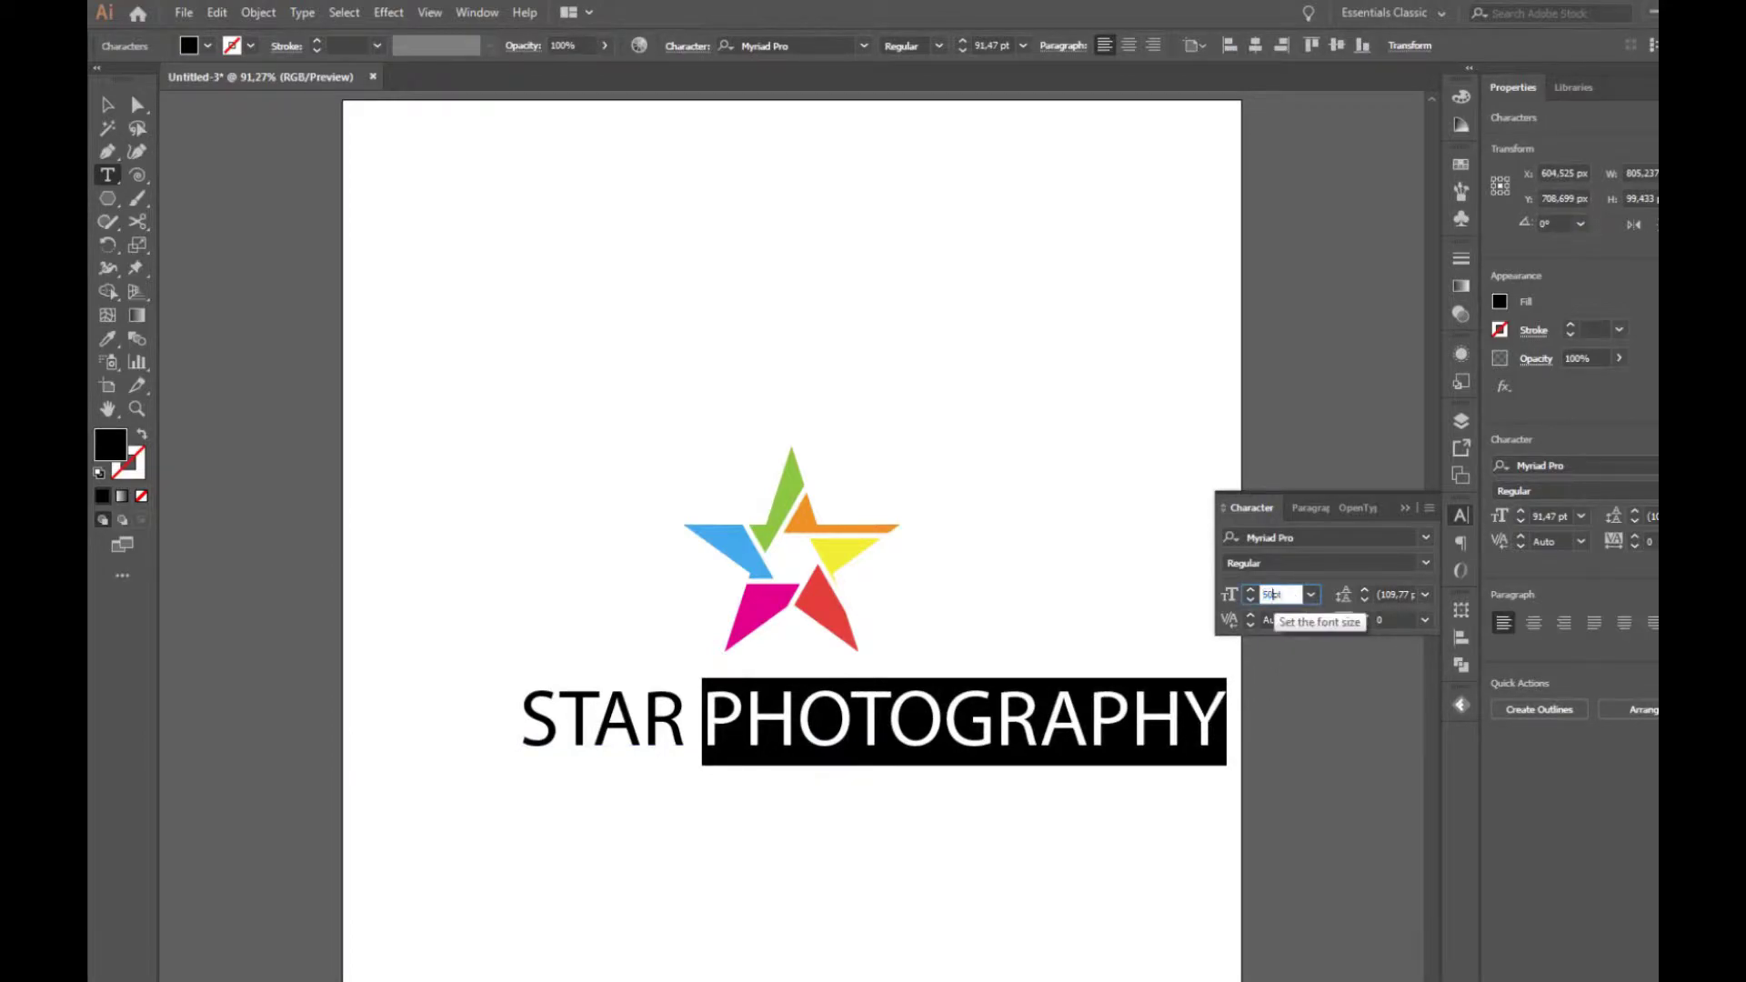
key("Return")
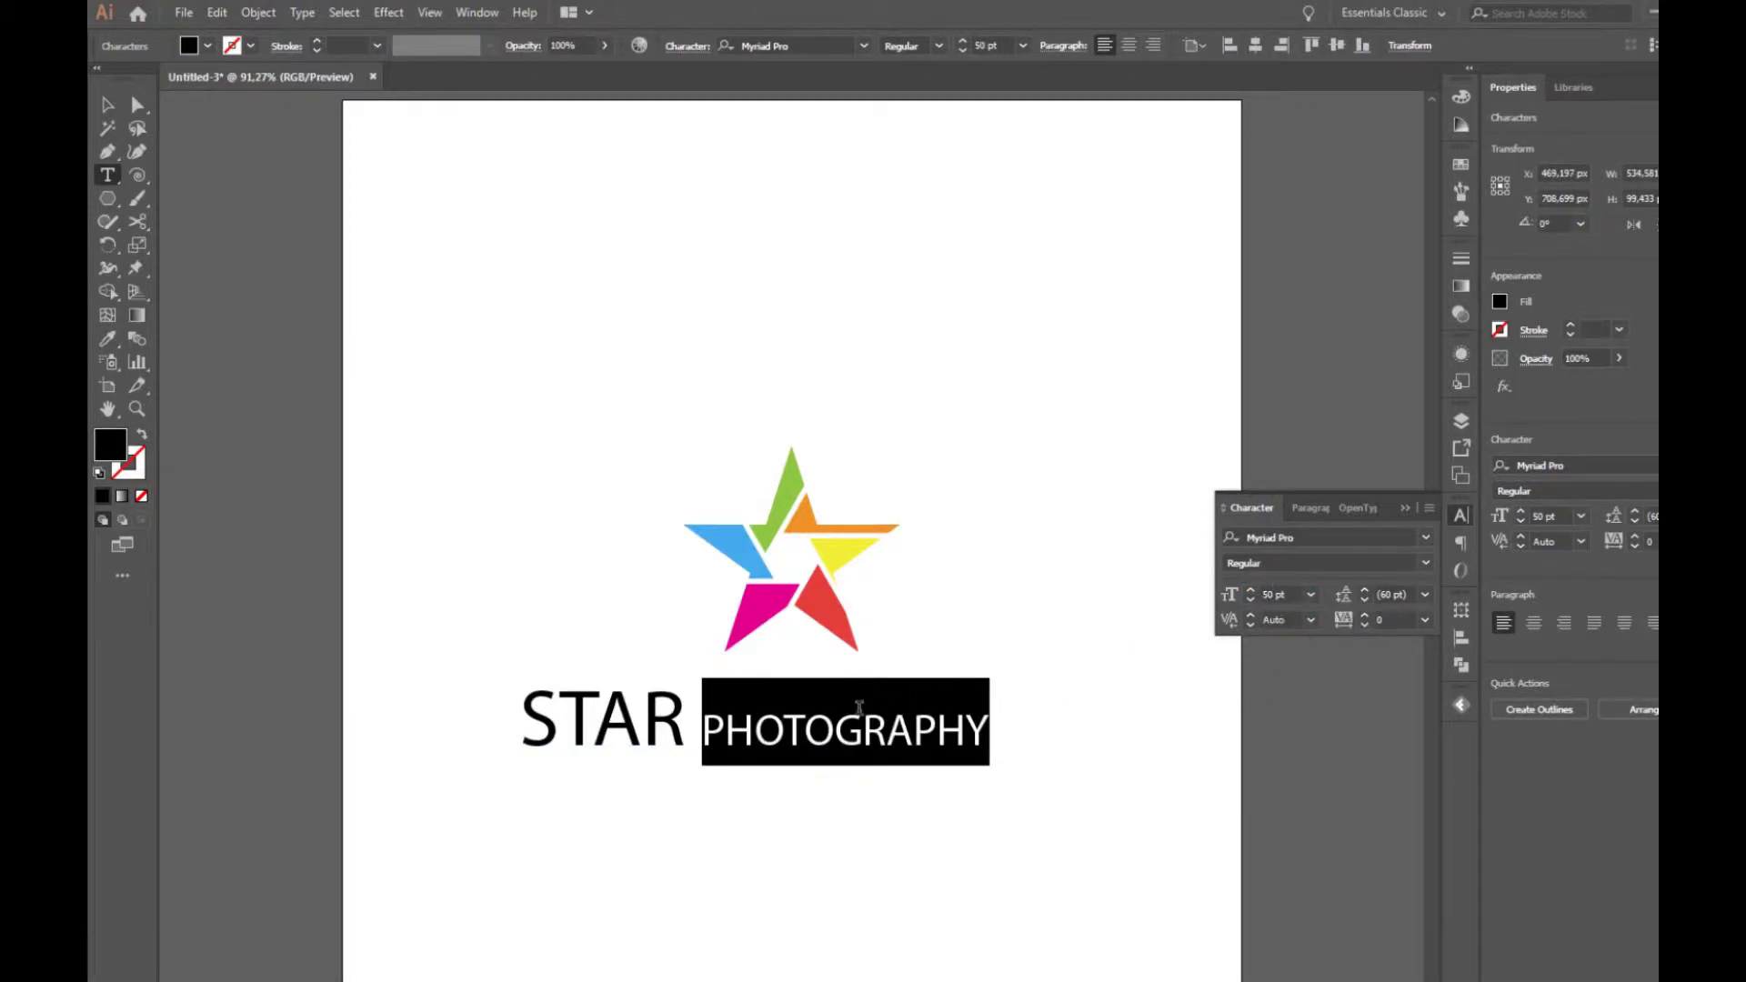
left_click(706, 727)
key("BackSpace")
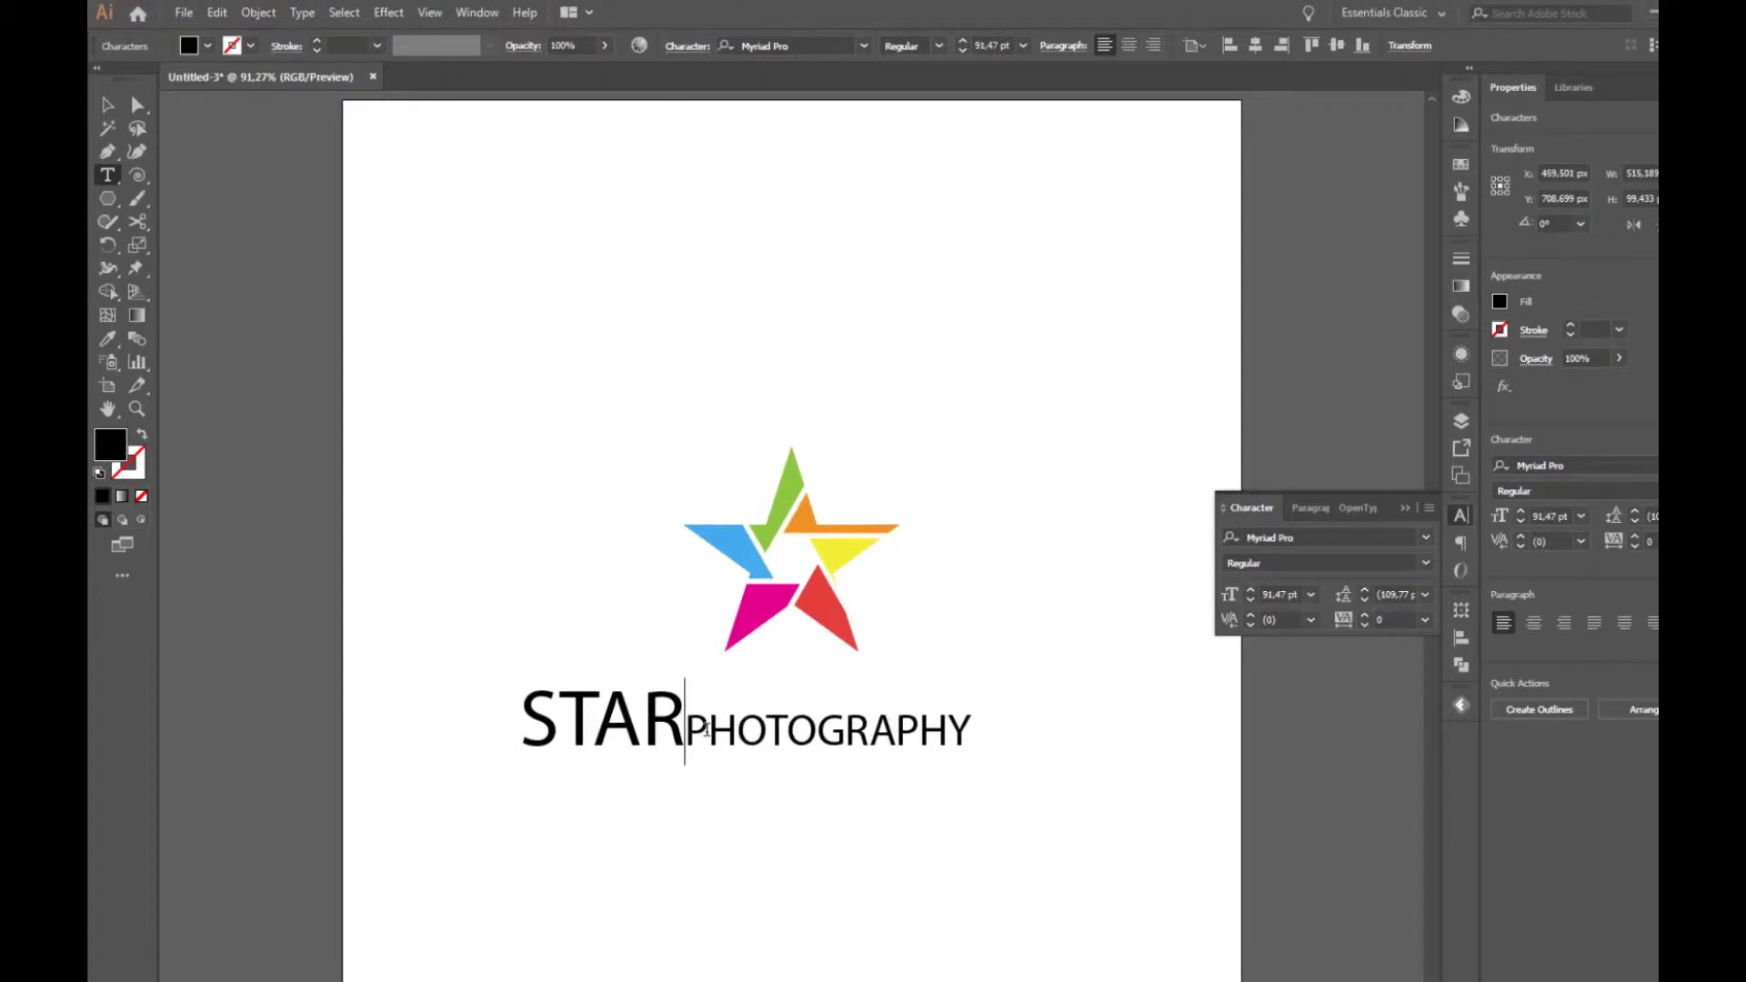
key("Return")
Set the word STAR in Zona Pro Bold.
left_click_drag(534, 703, 690, 723)
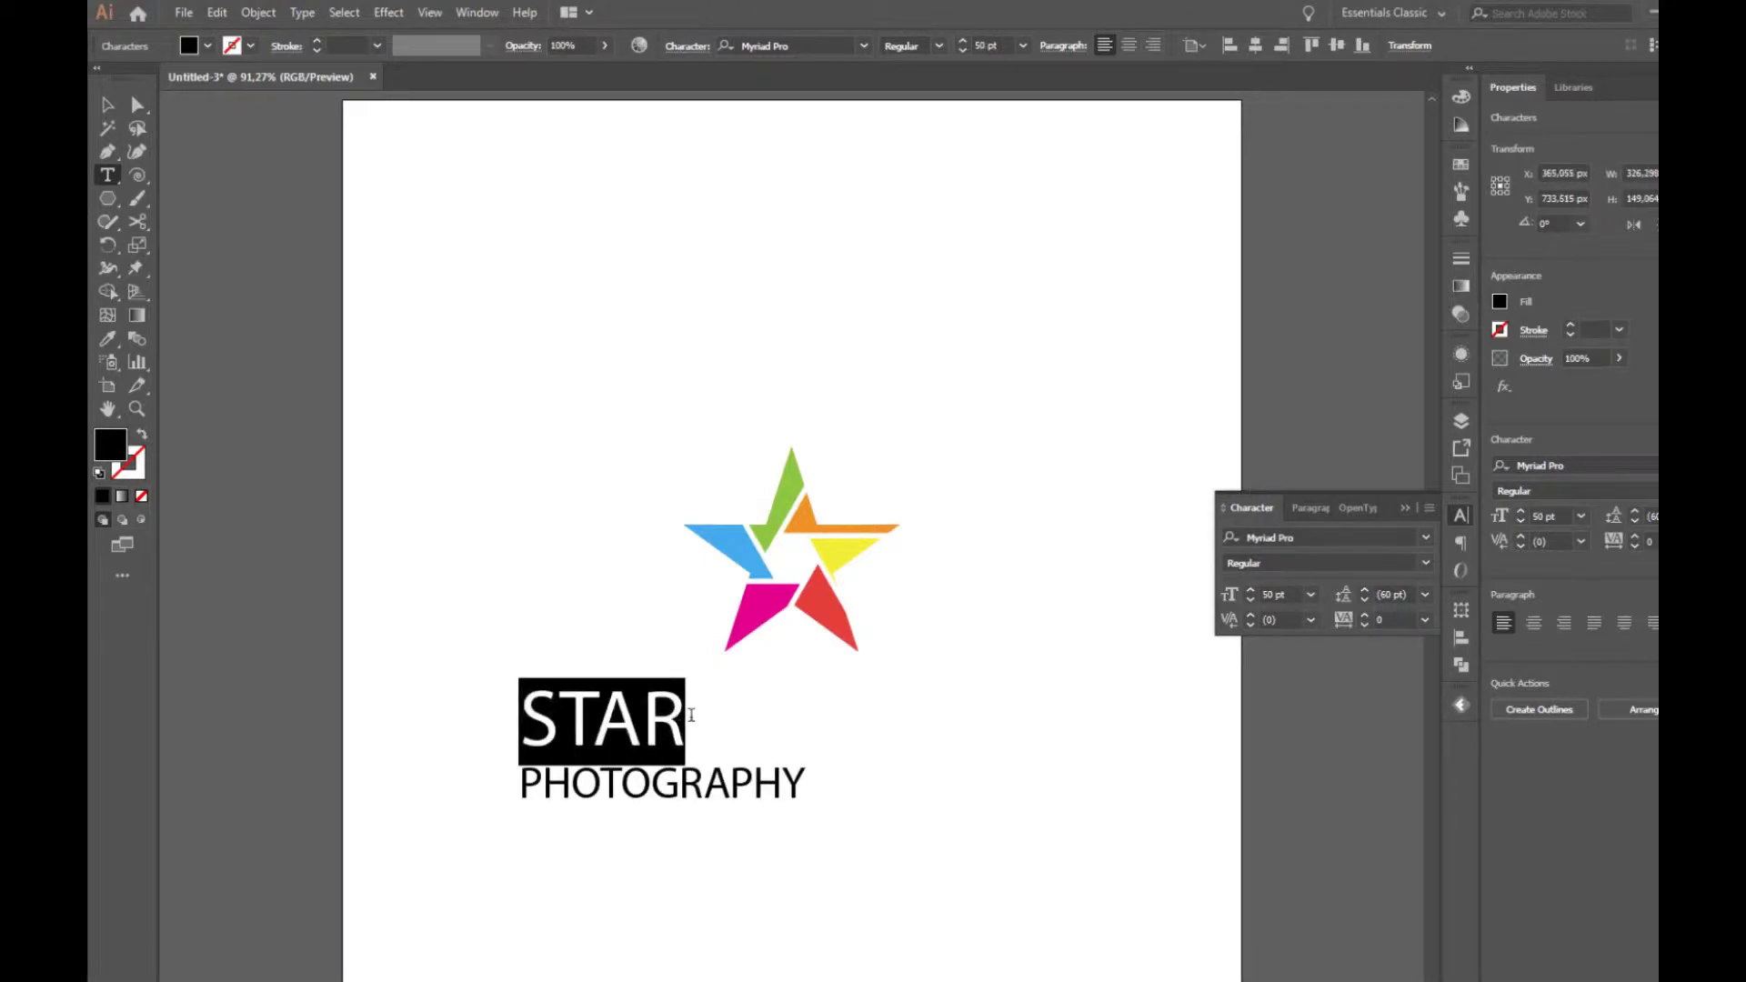
left_click(788, 42)
type("ZONA PR")
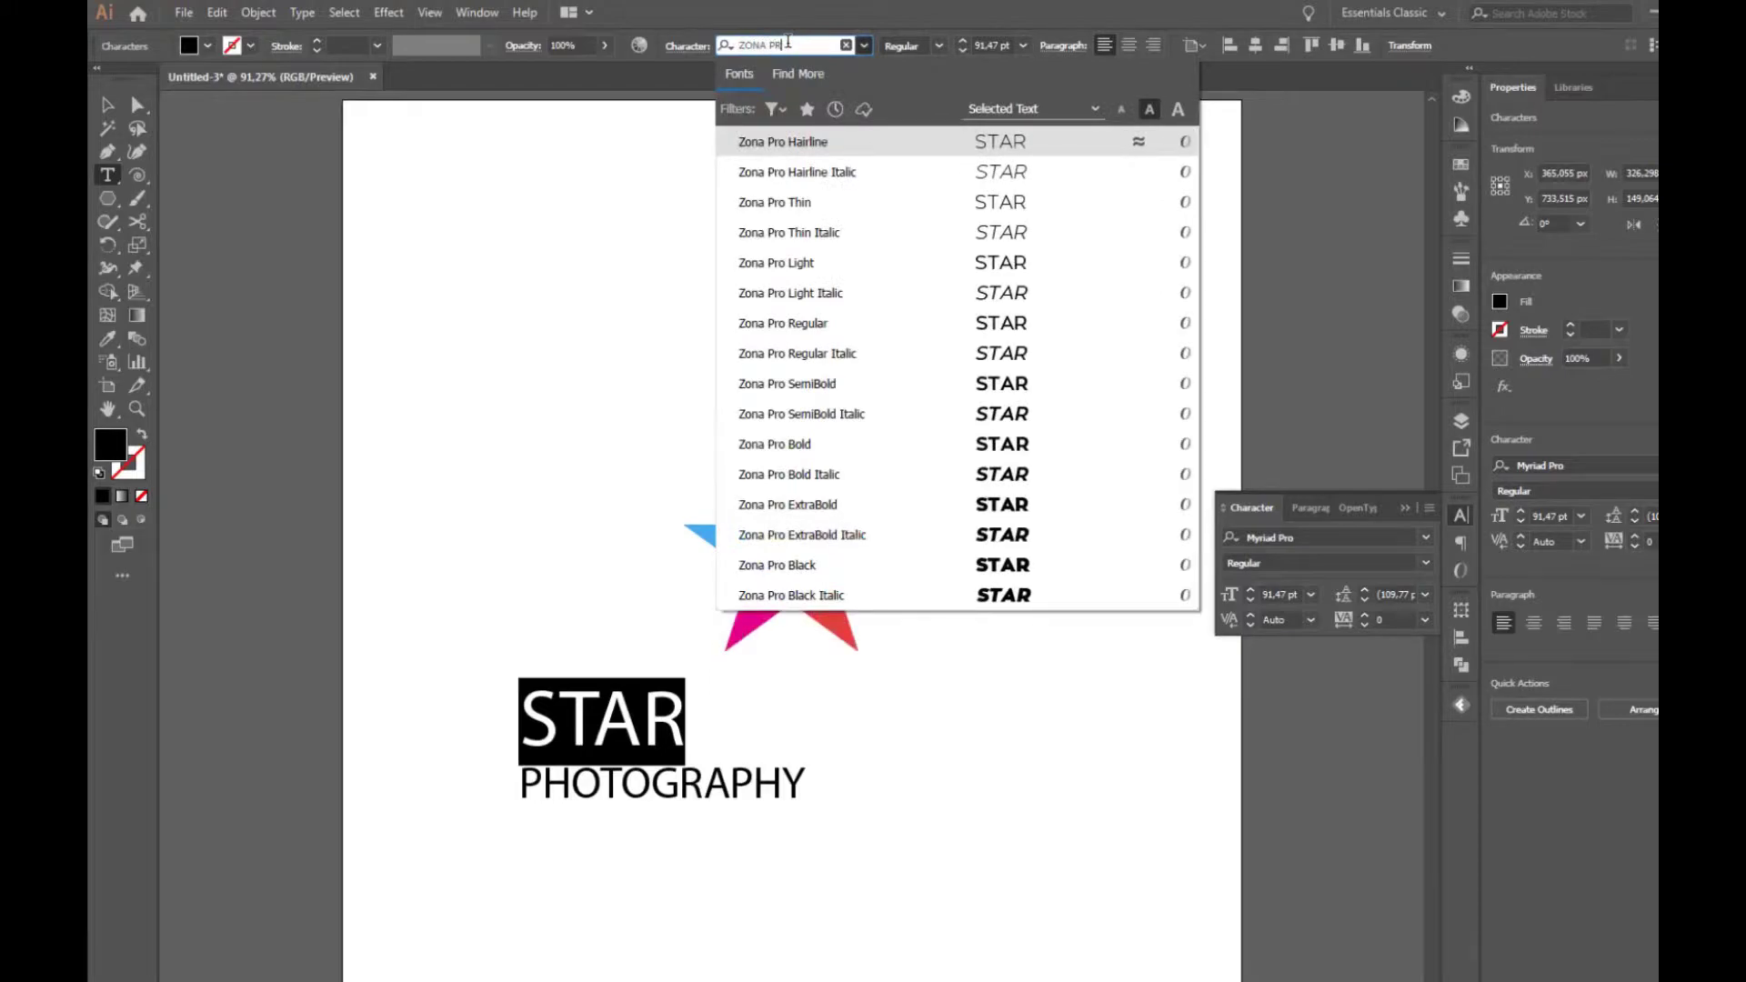
key("Down")
key("Down")
key("Down")
key("Down")
key("Down")
key("Down")
key("Down")
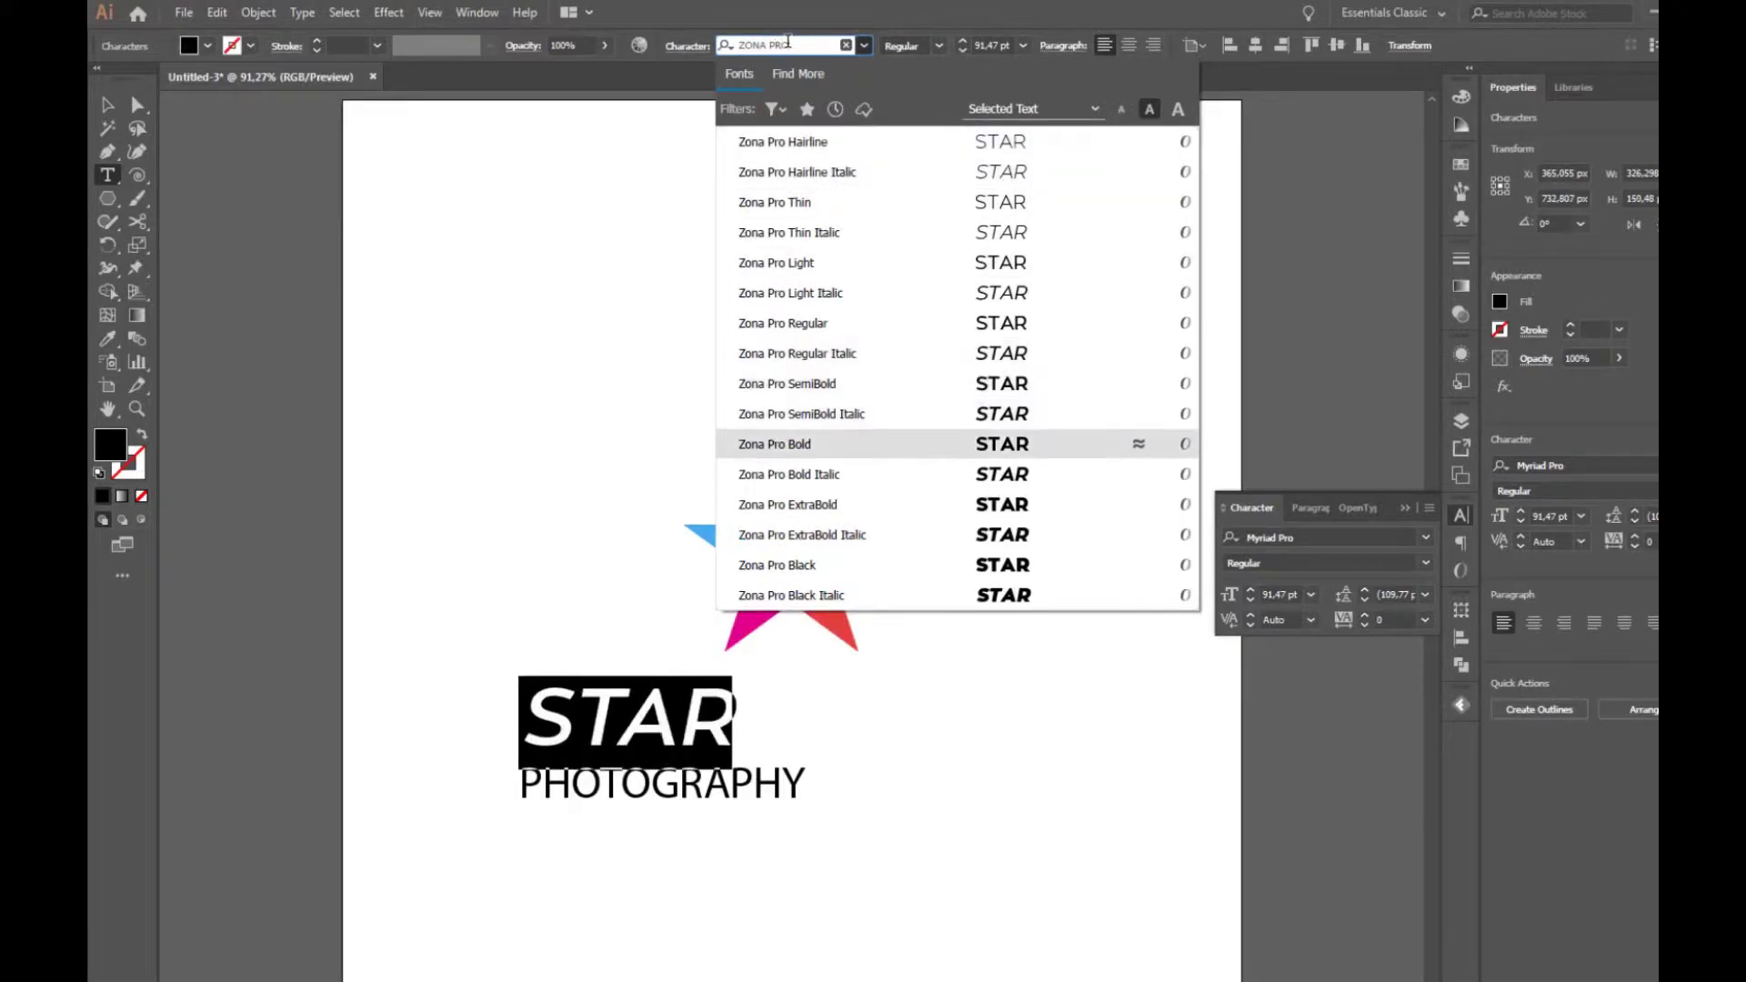
key("Return")
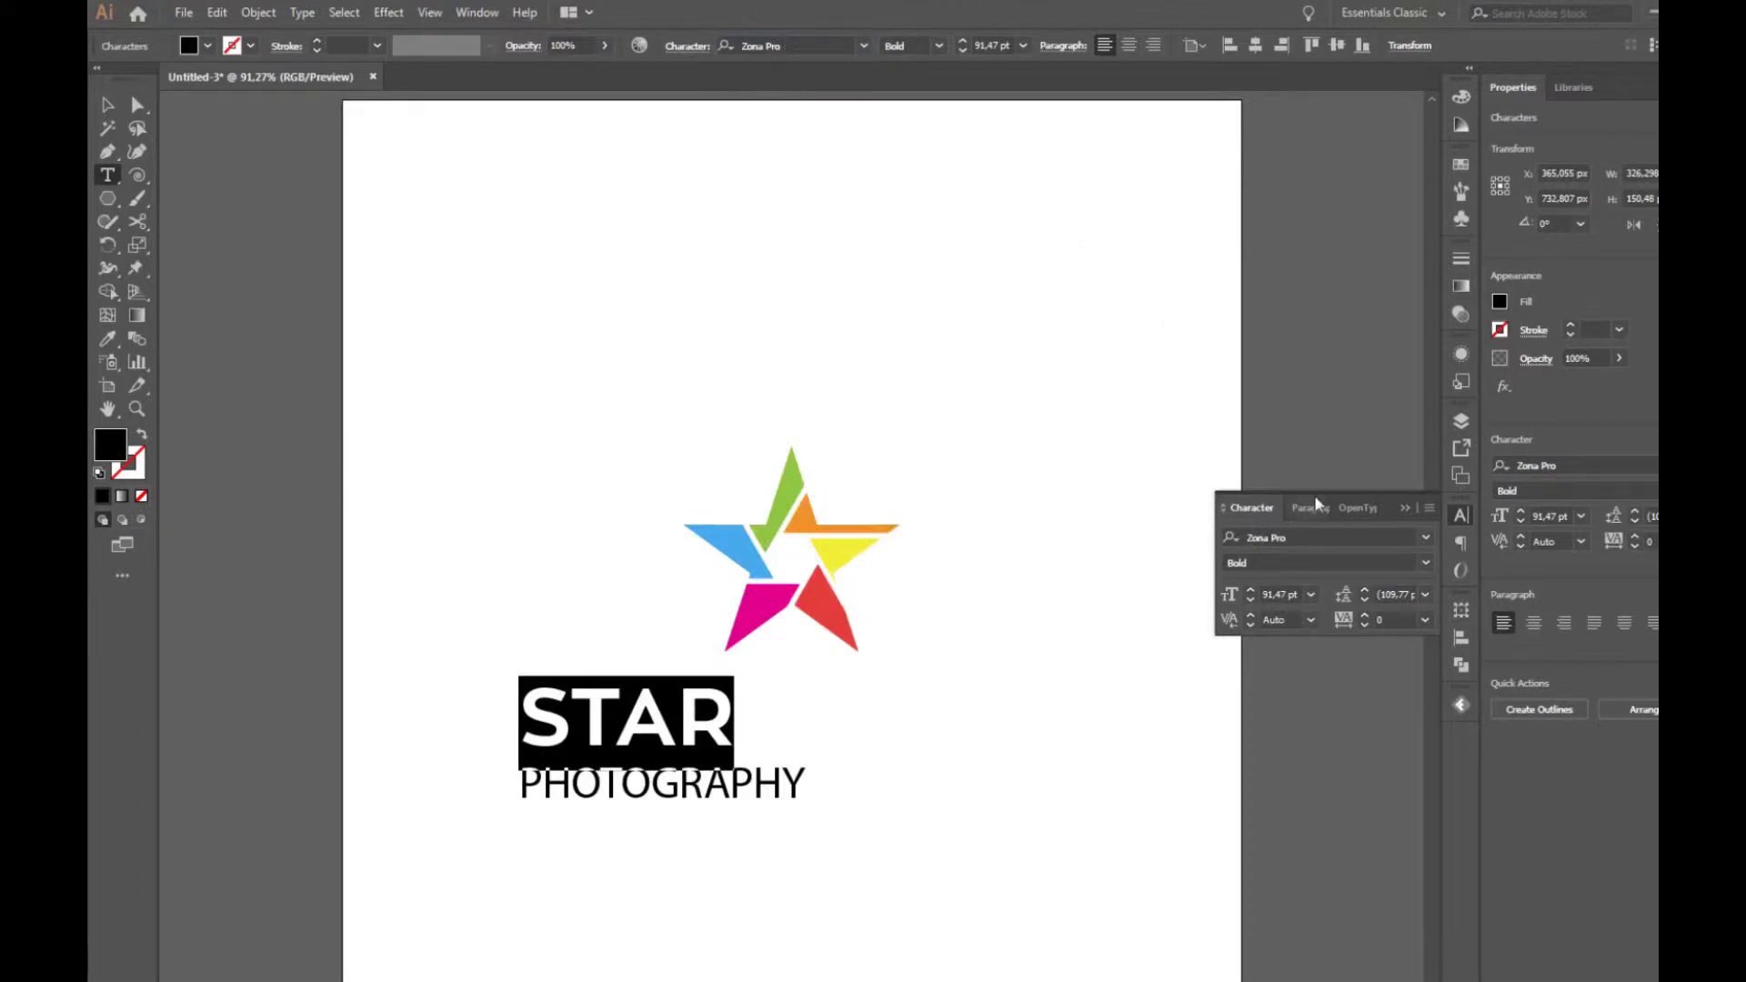
Widen STAR's tracking to 300 and set the R's tracking to 0.
left_click(1387, 620)
type("20")
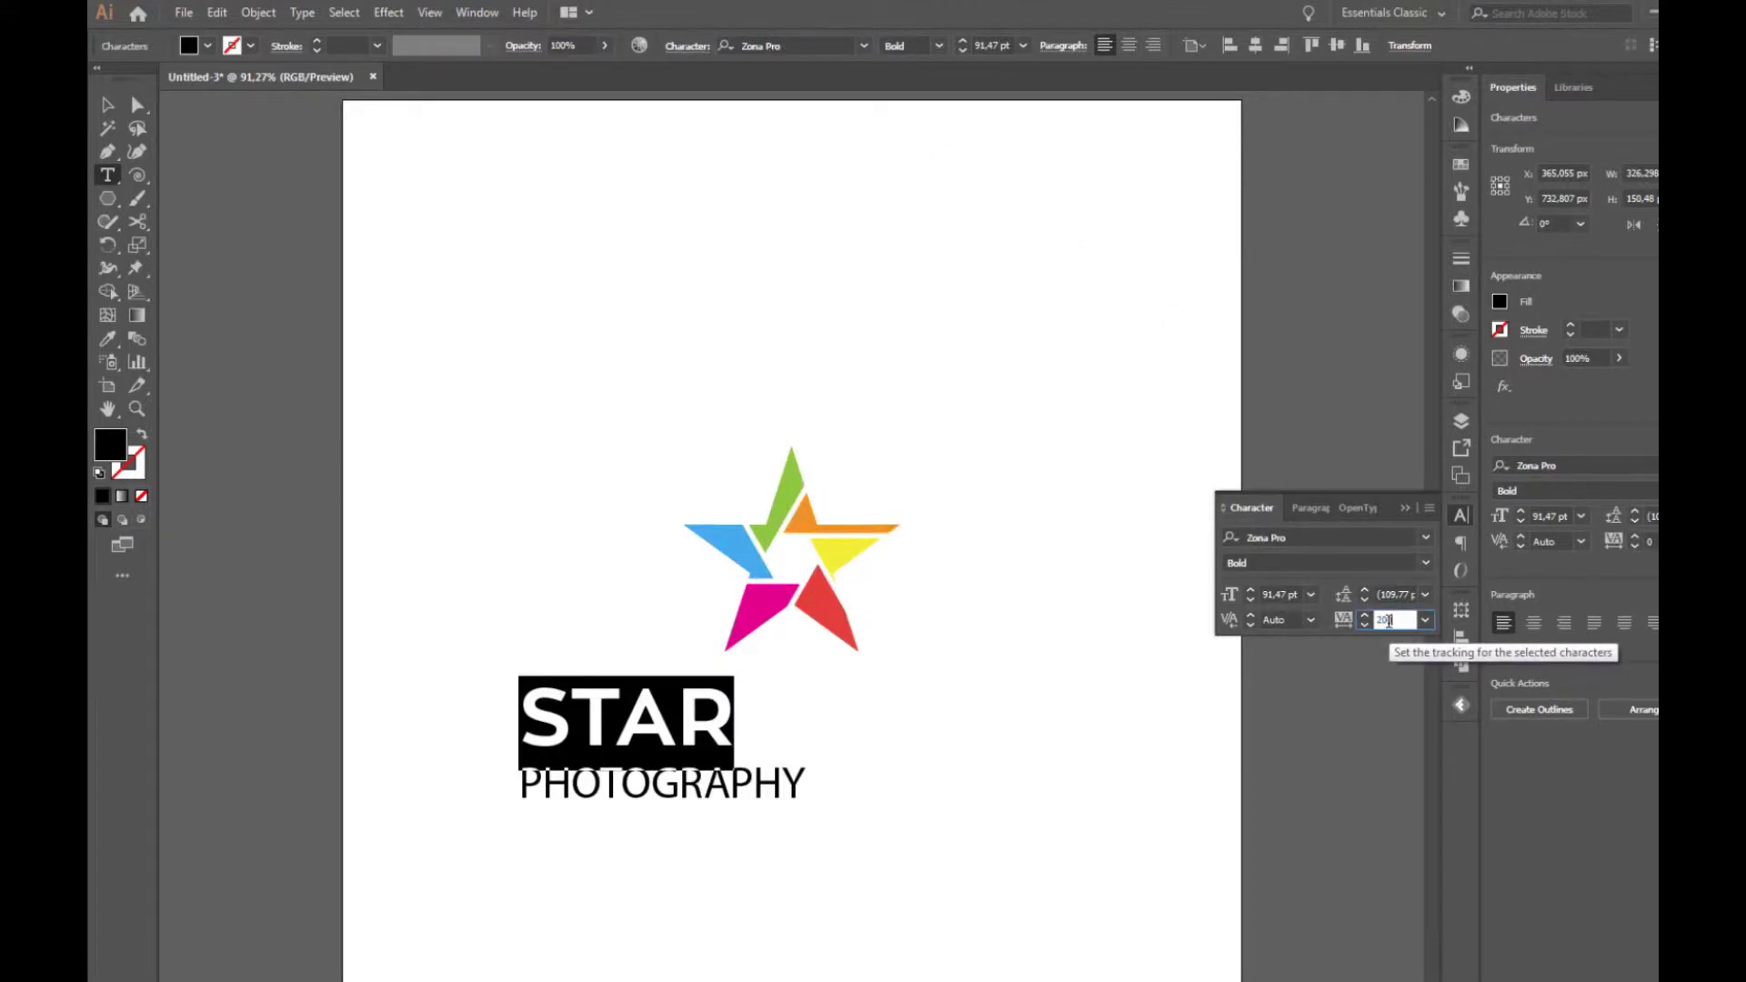
key("Return")
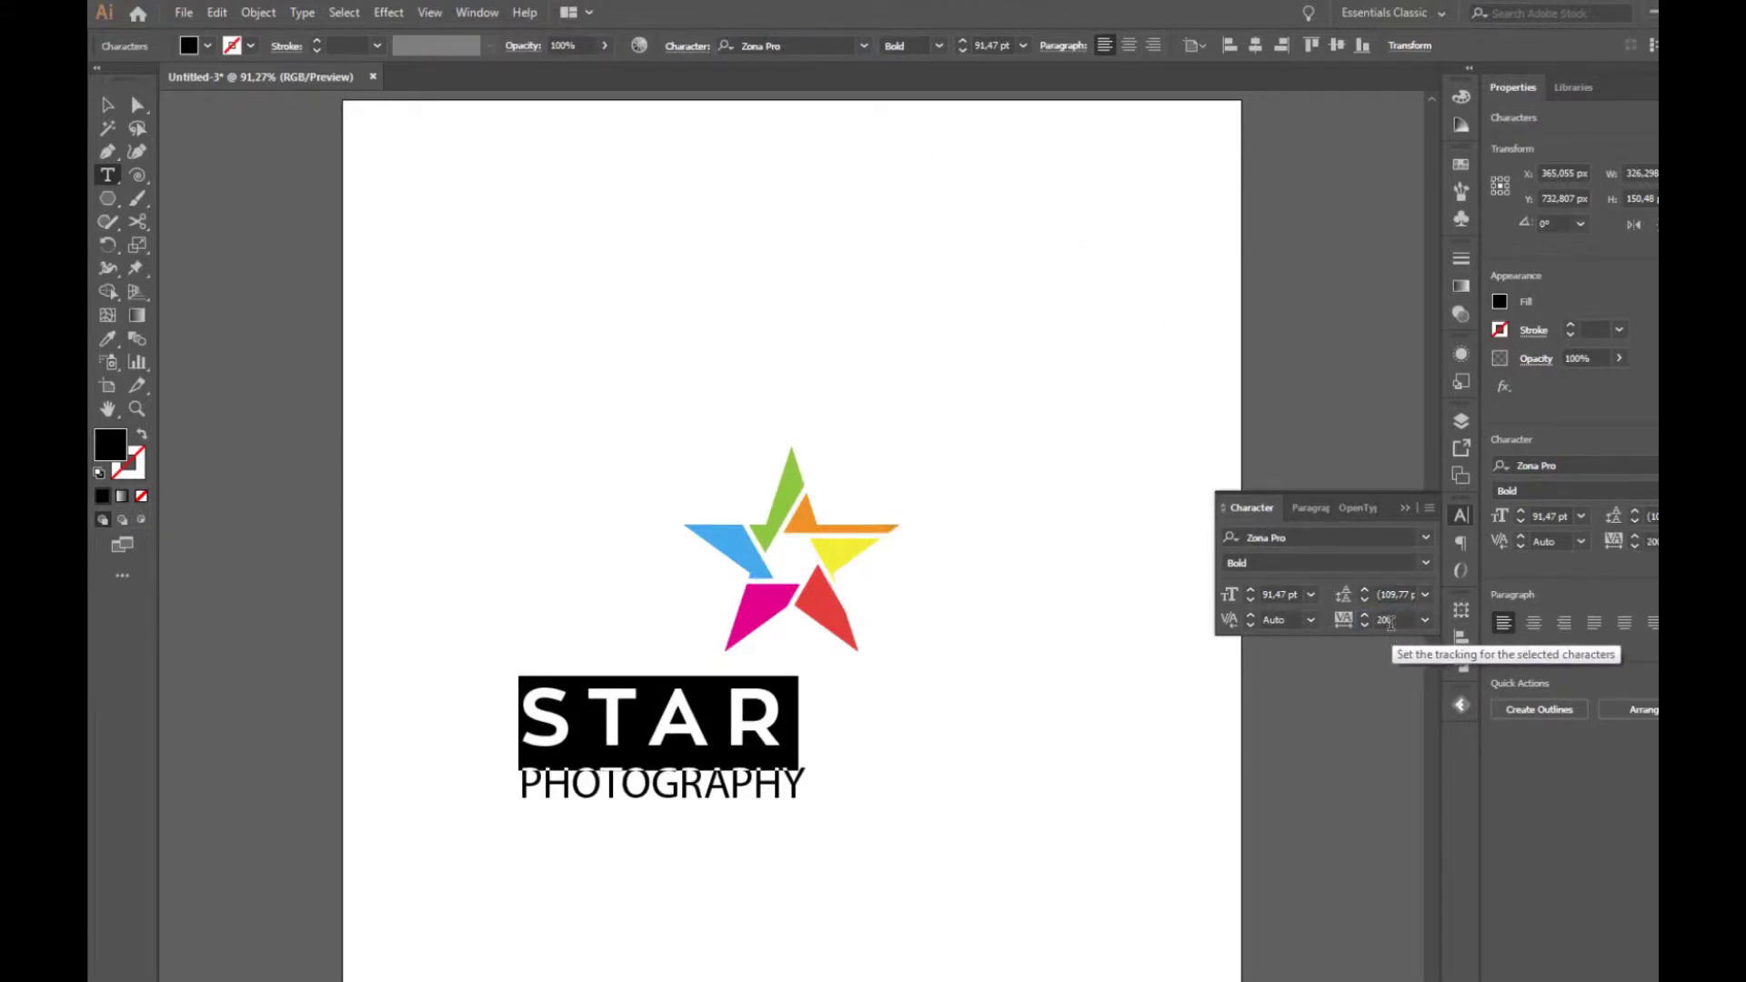
left_click(1390, 620)
type("300")
key("Return")
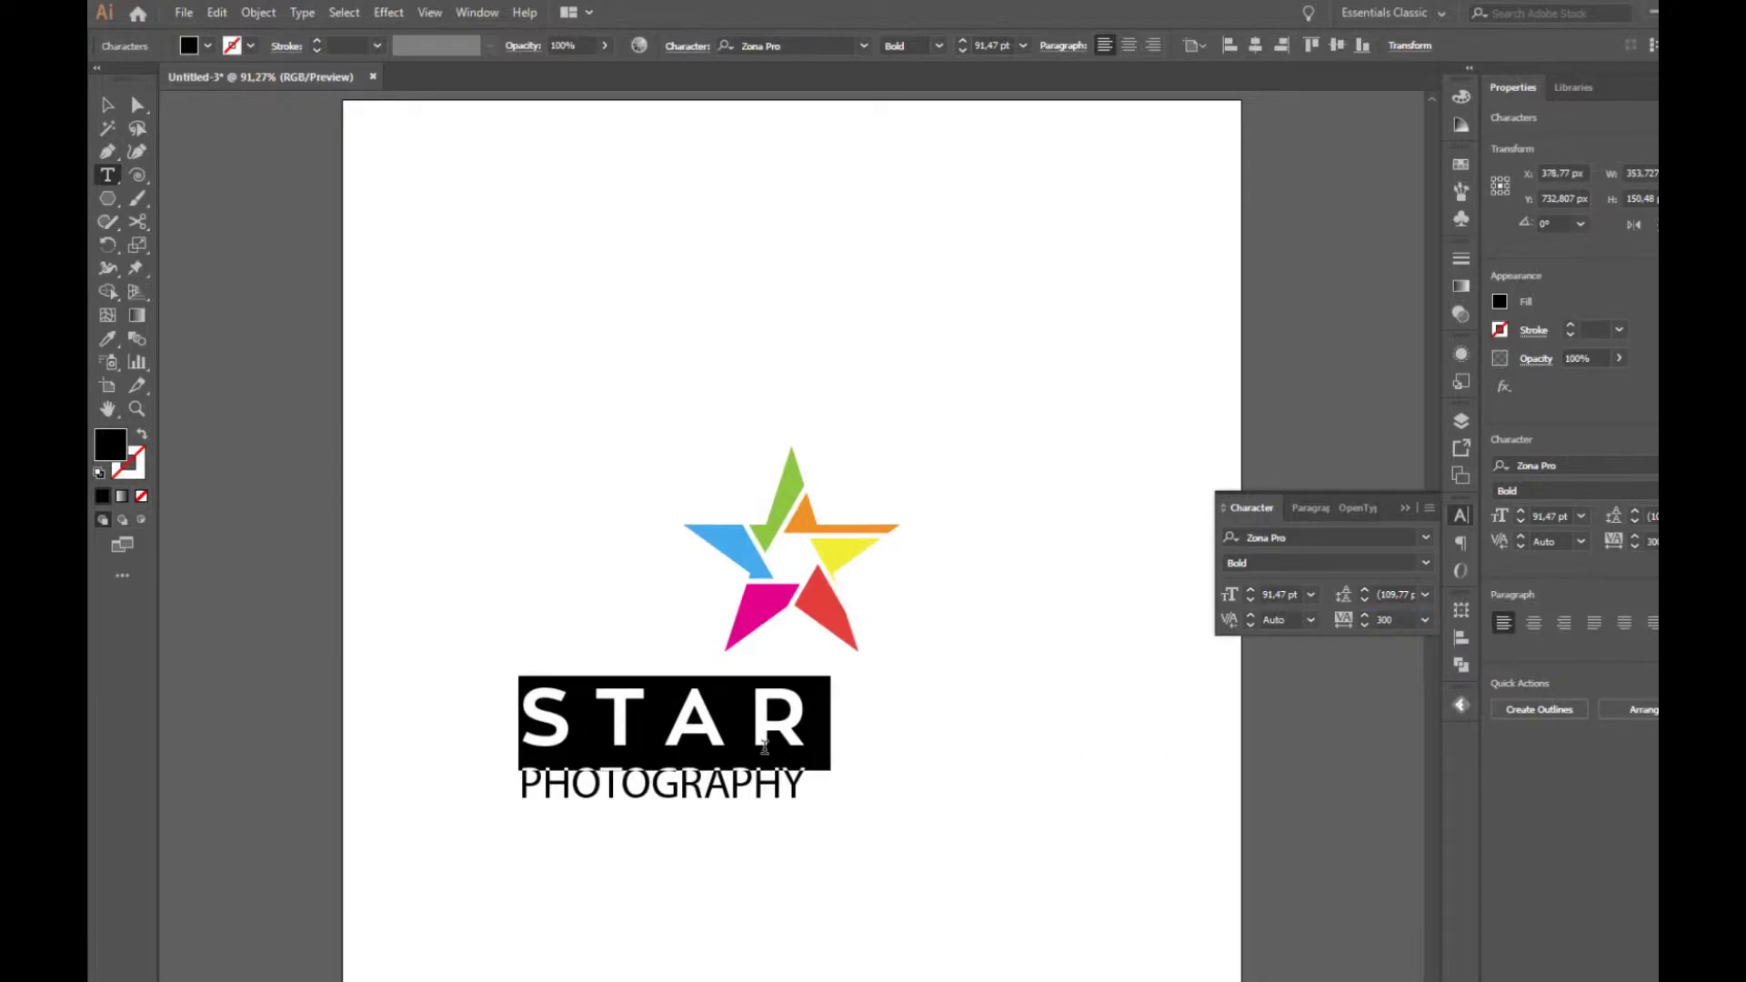
left_click_drag(764, 728, 818, 743)
left_click(1385, 620)
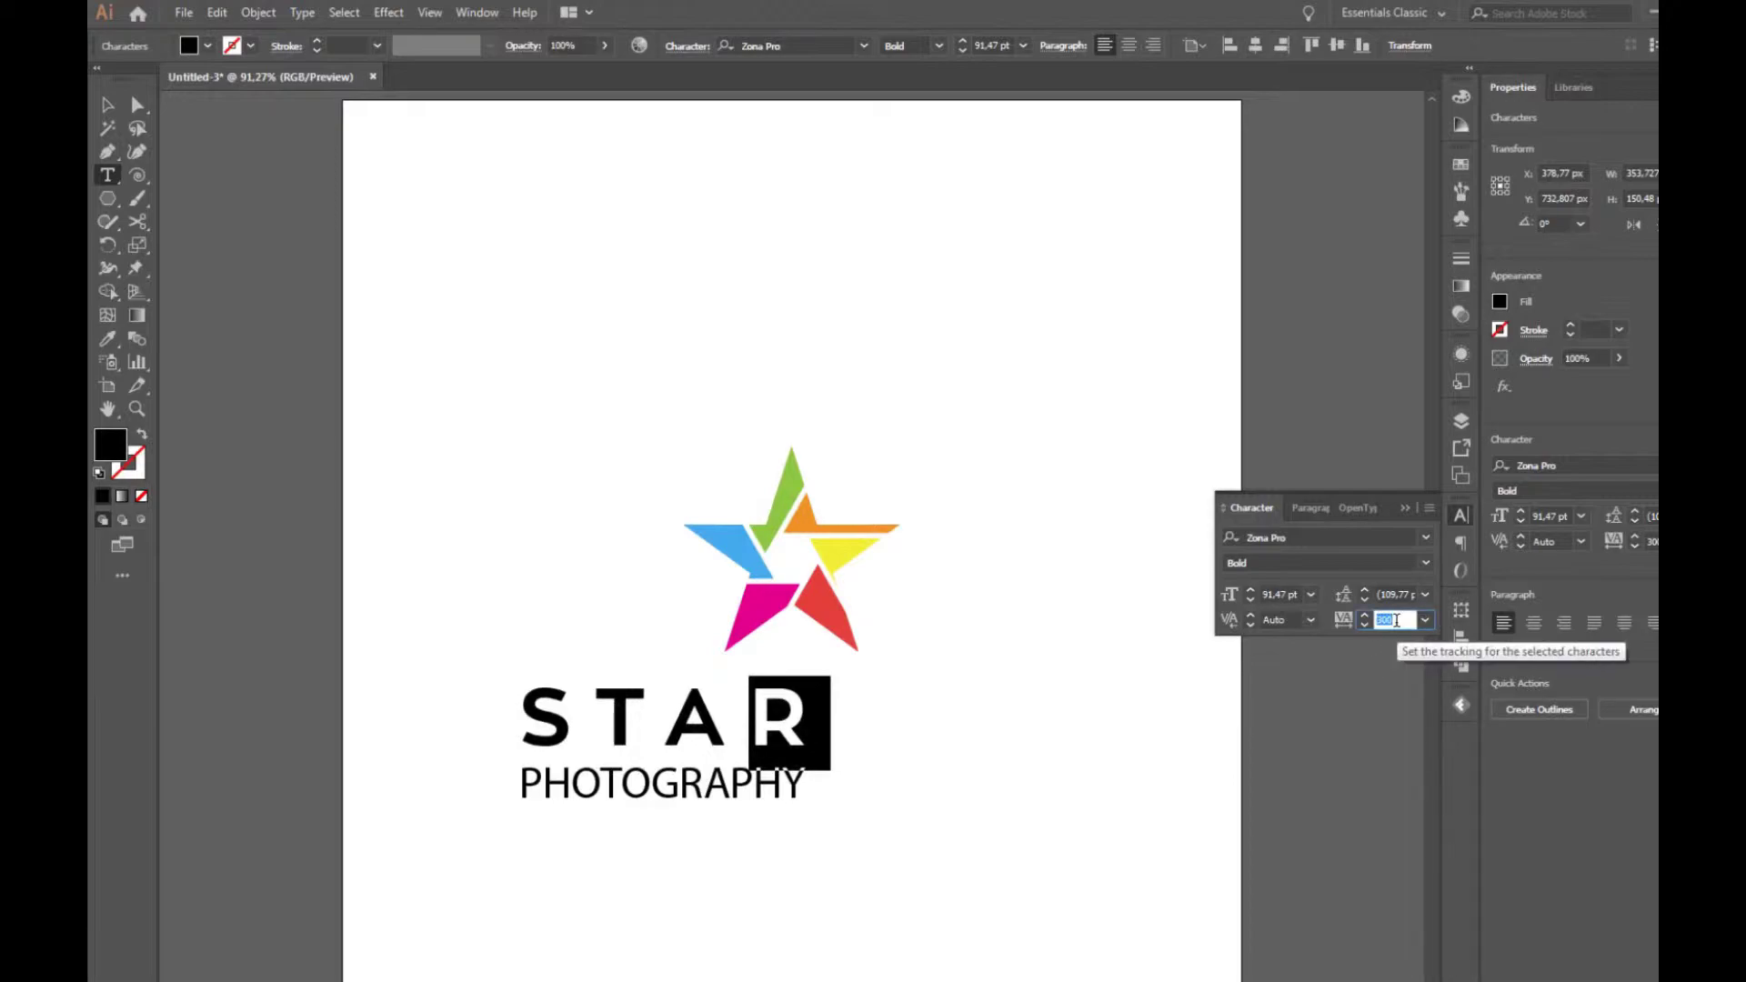
type("0")
key("Return")
Enlarge the STAR PHOTOGRAPHY text block and move it under the star.
key("Escape")
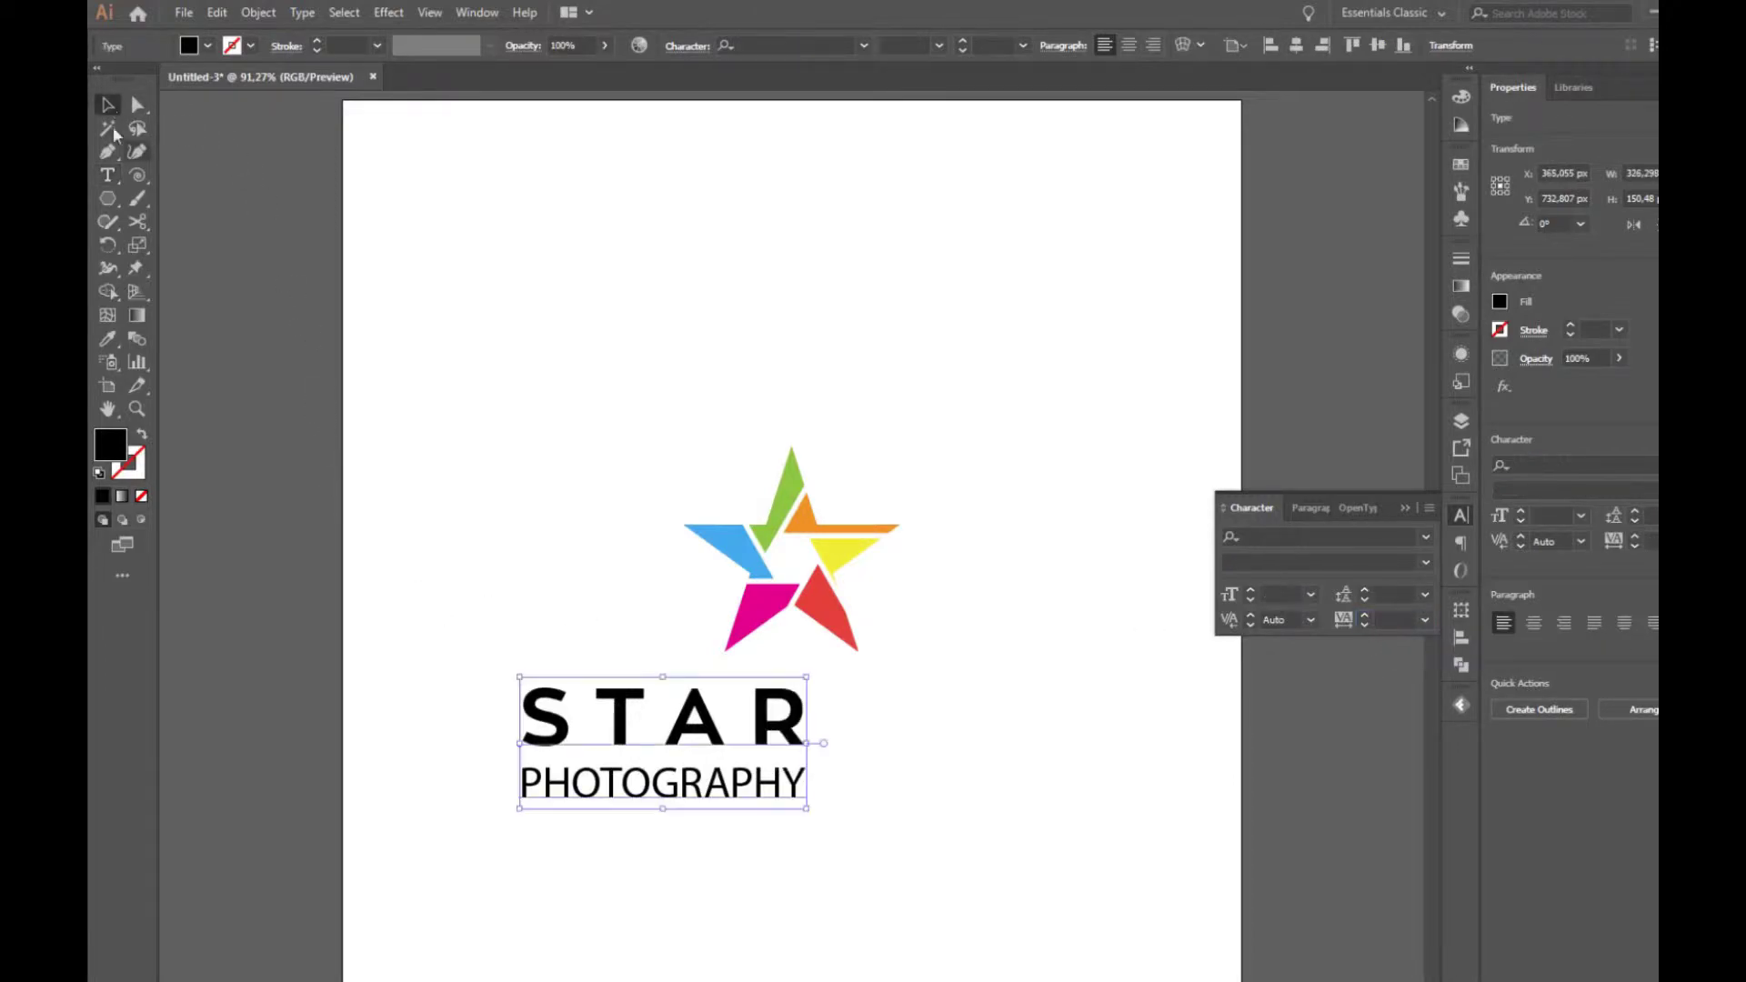
left_click_drag(760, 793, 859, 805)
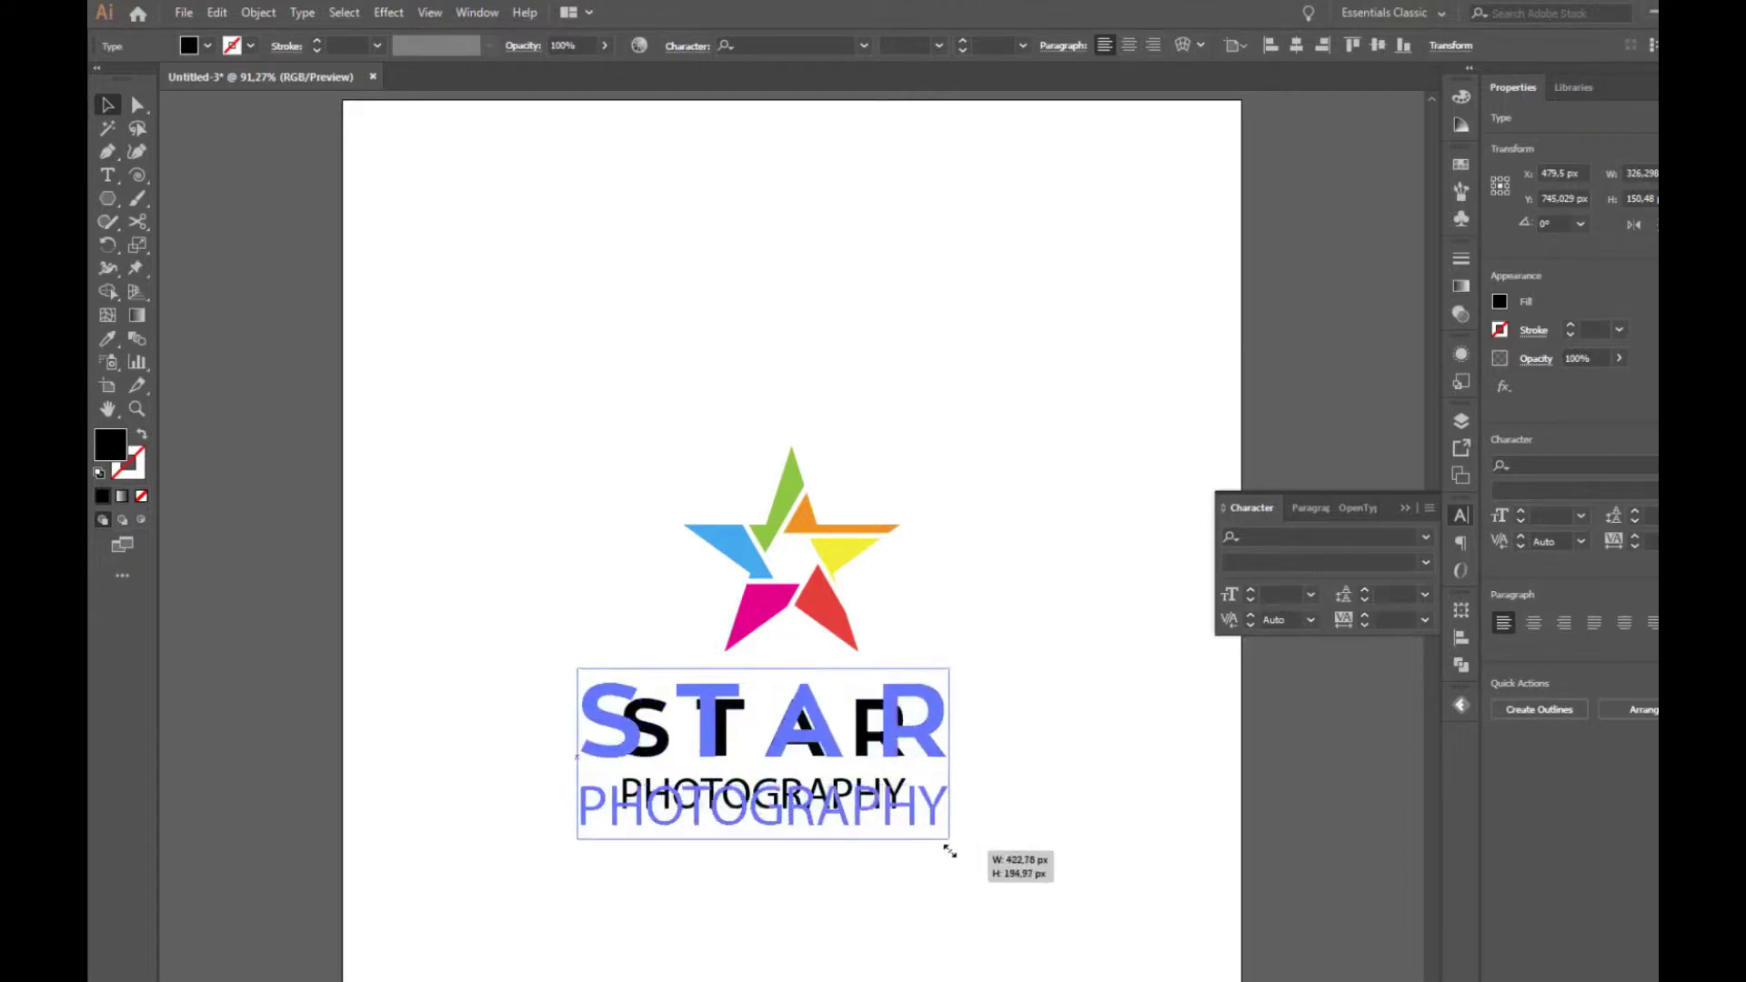
left_click_drag(907, 820, 958, 842)
left_click_drag(860, 807, 896, 814)
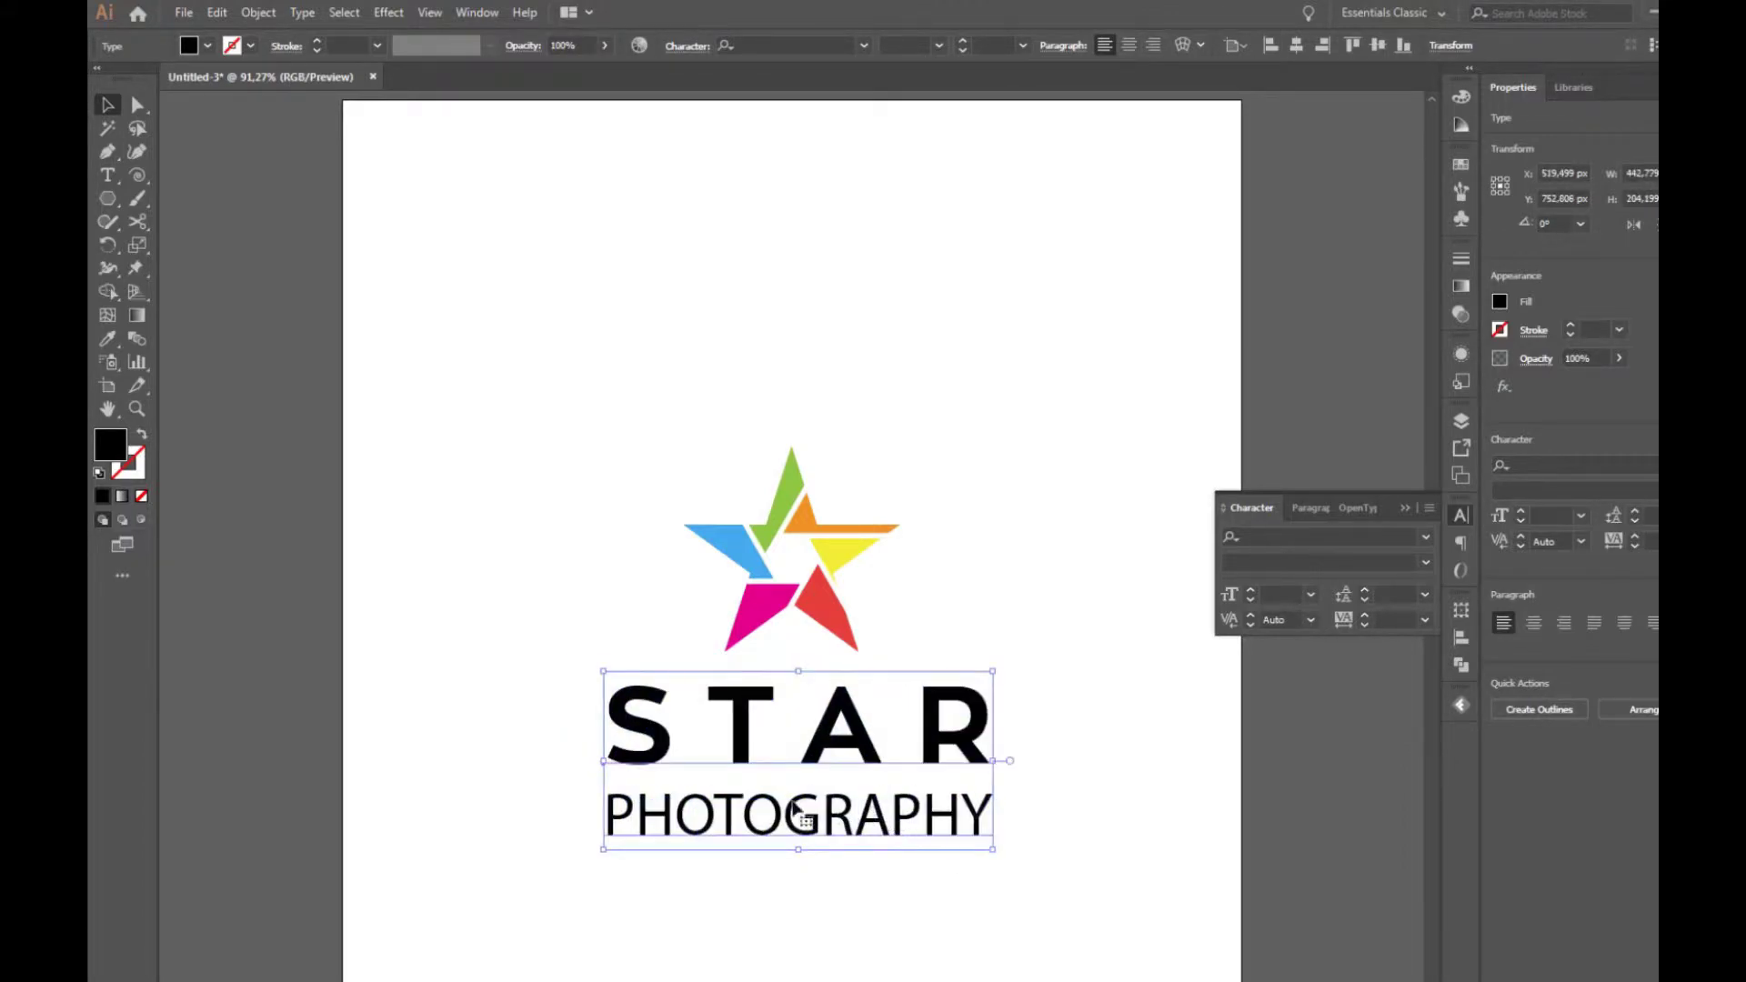
Set PHOTOGRAPHY to 45 pt, centre-align both lines and centre the block under the star.
key("t")
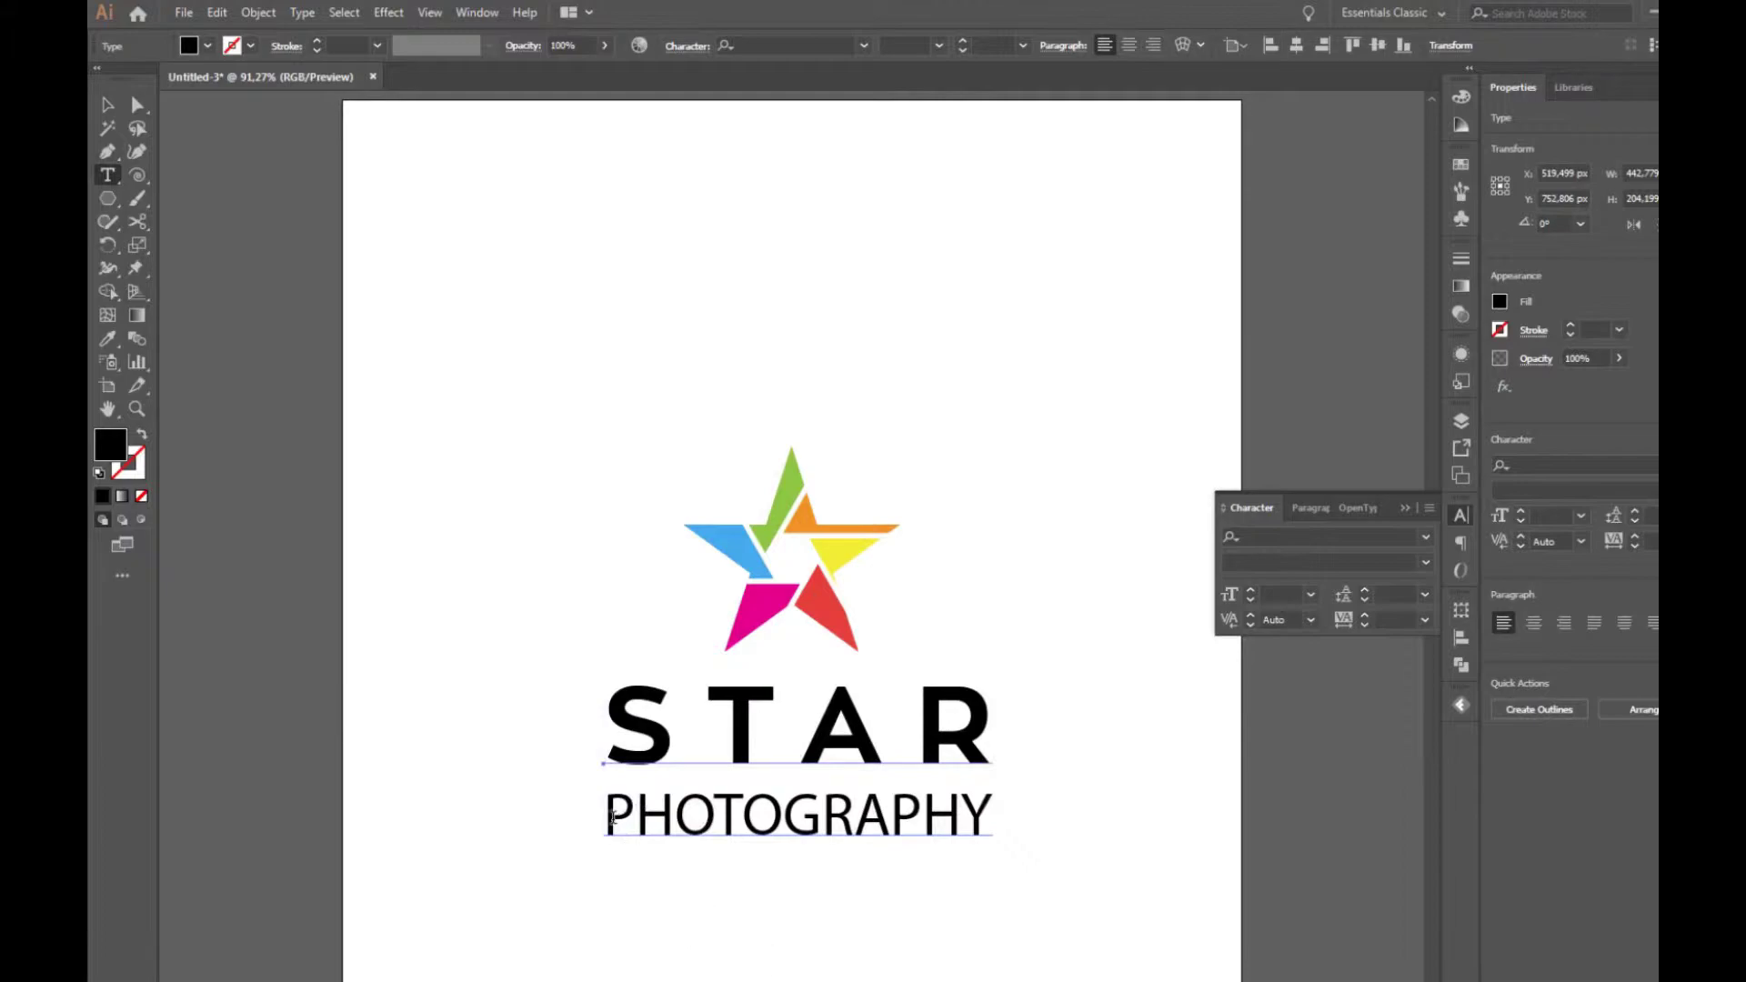
left_click_drag(608, 819, 1019, 819)
left_click(1270, 597)
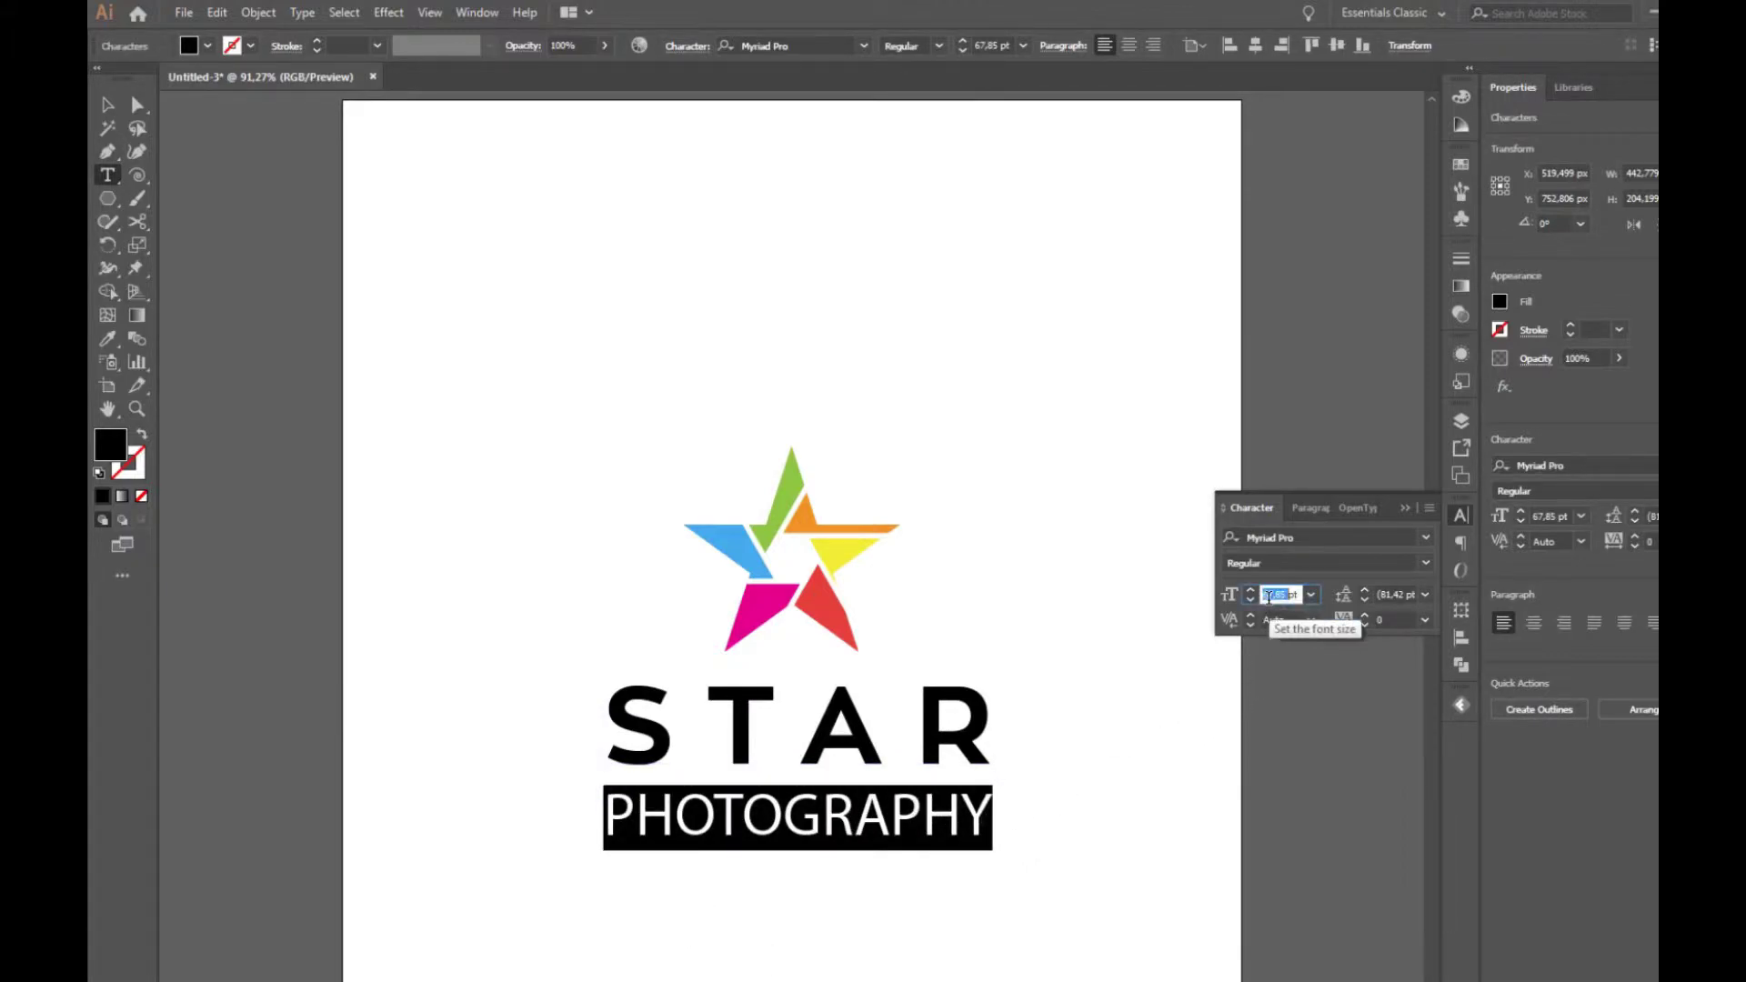
type("45")
key("Return")
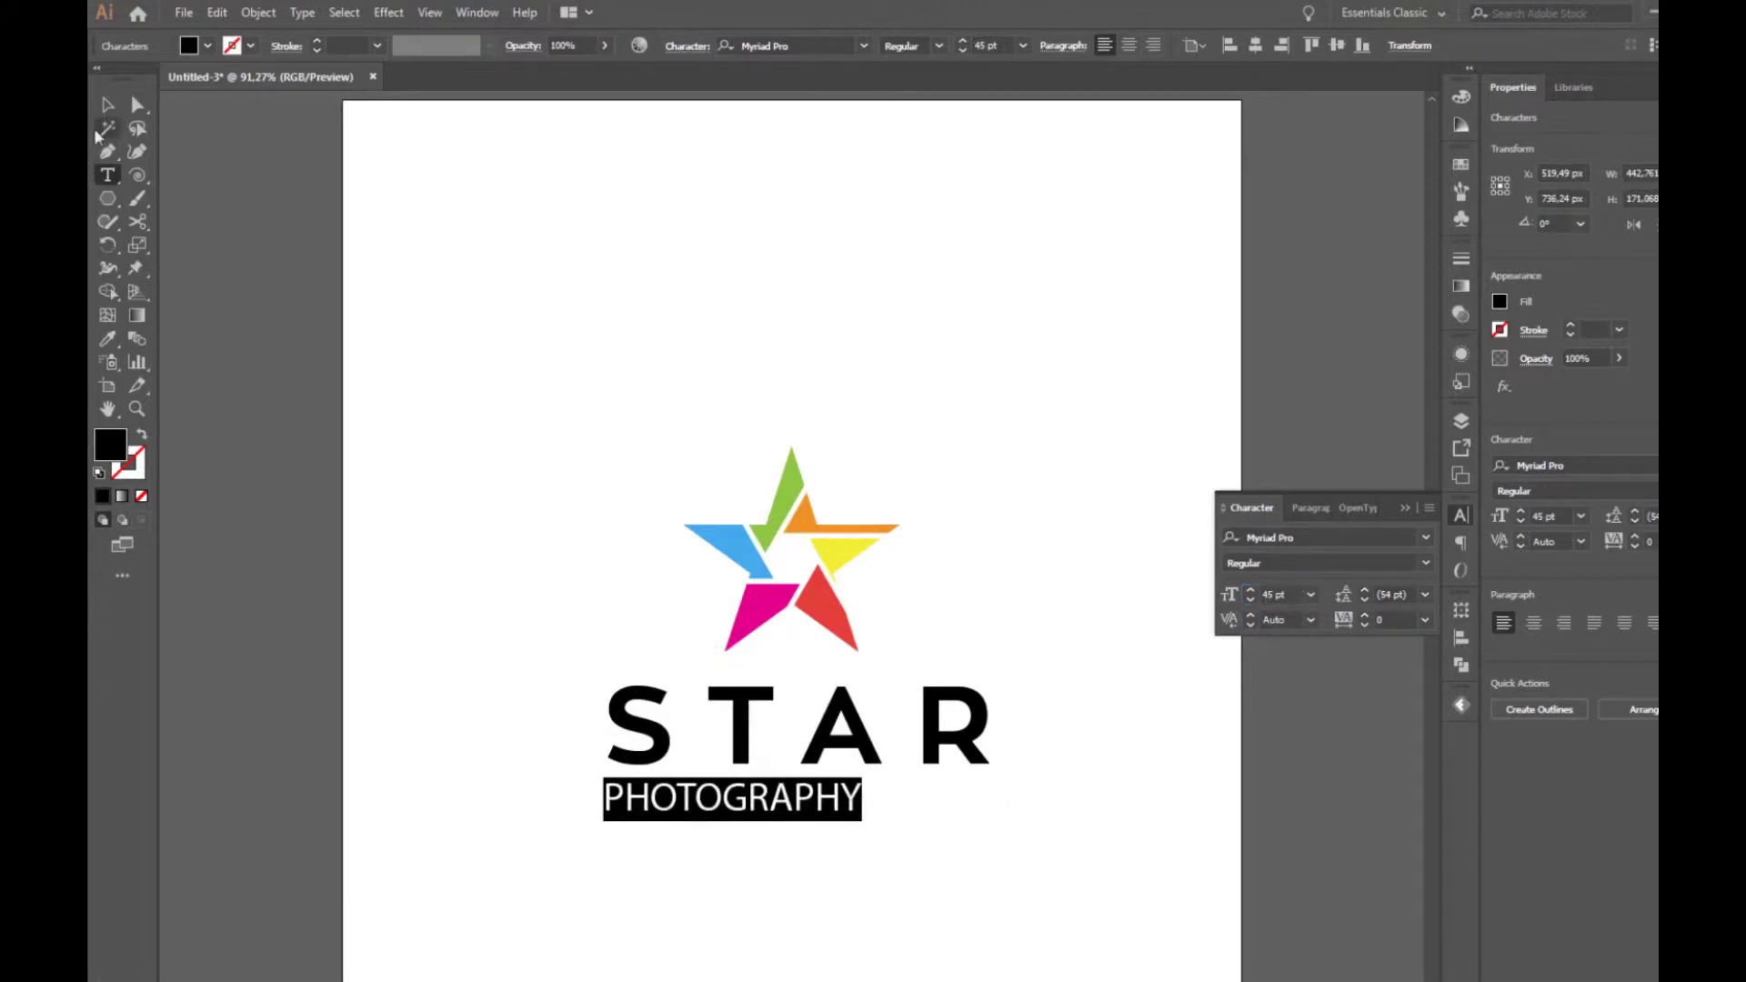
left_click(107, 104)
left_click(1129, 45)
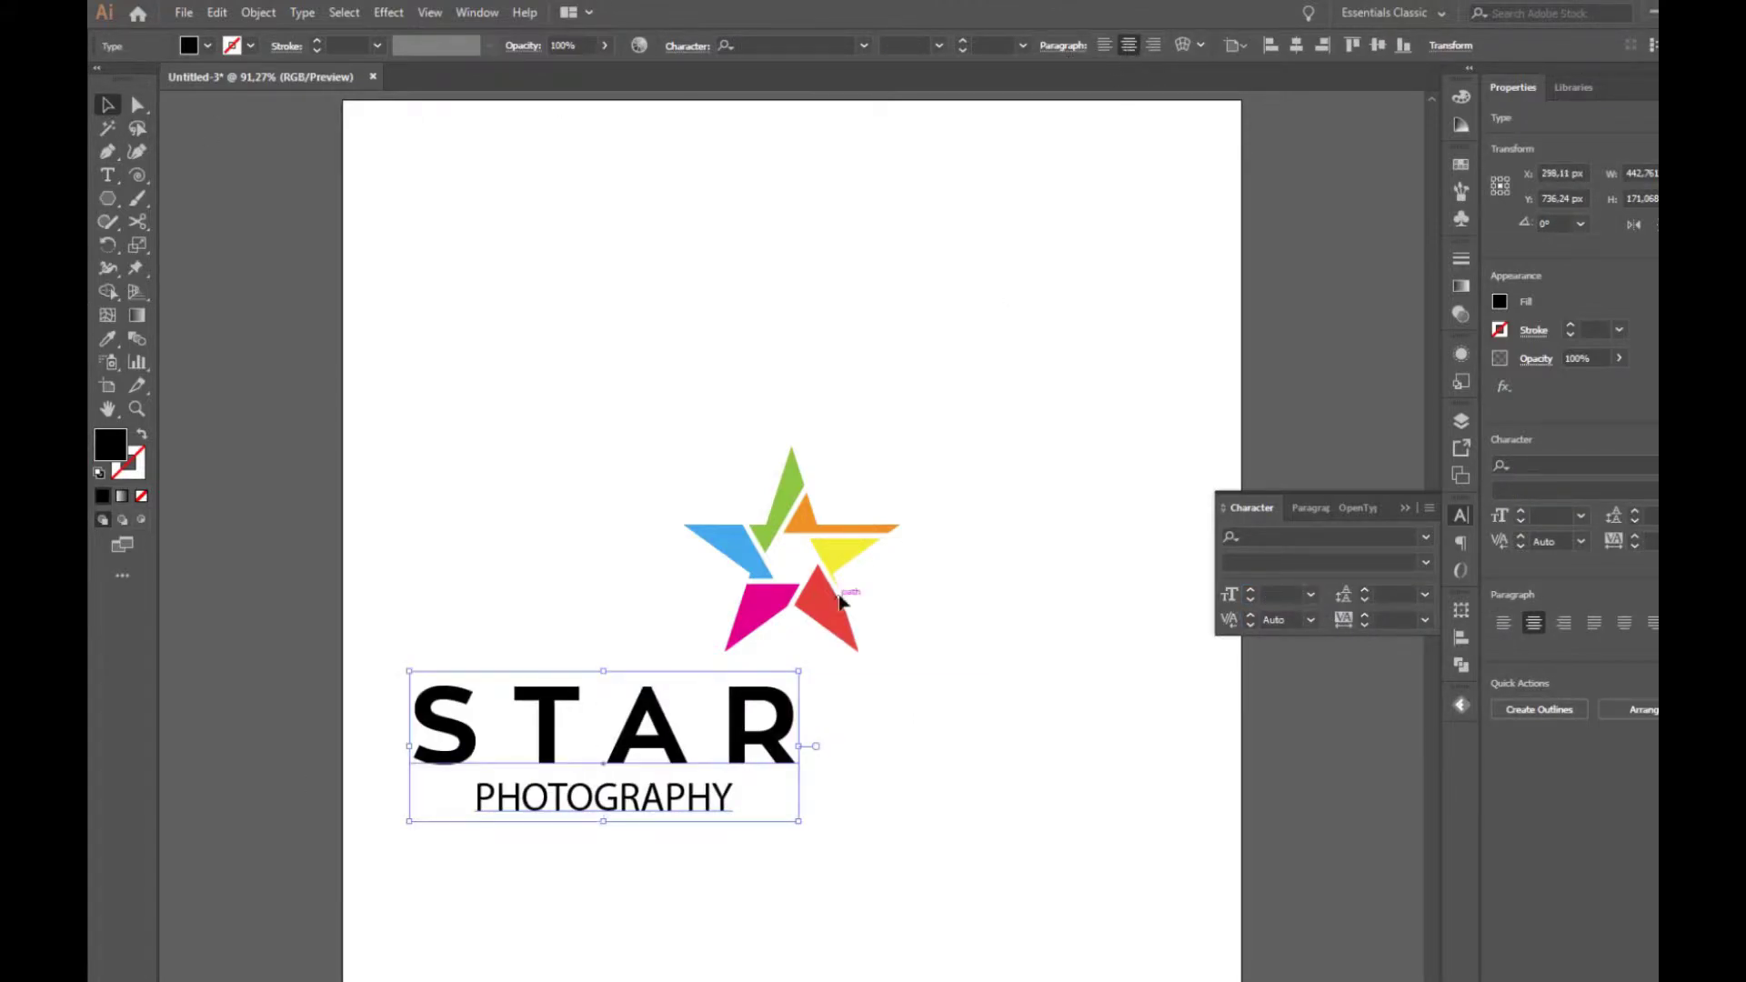
left_click_drag(633, 749, 831, 760)
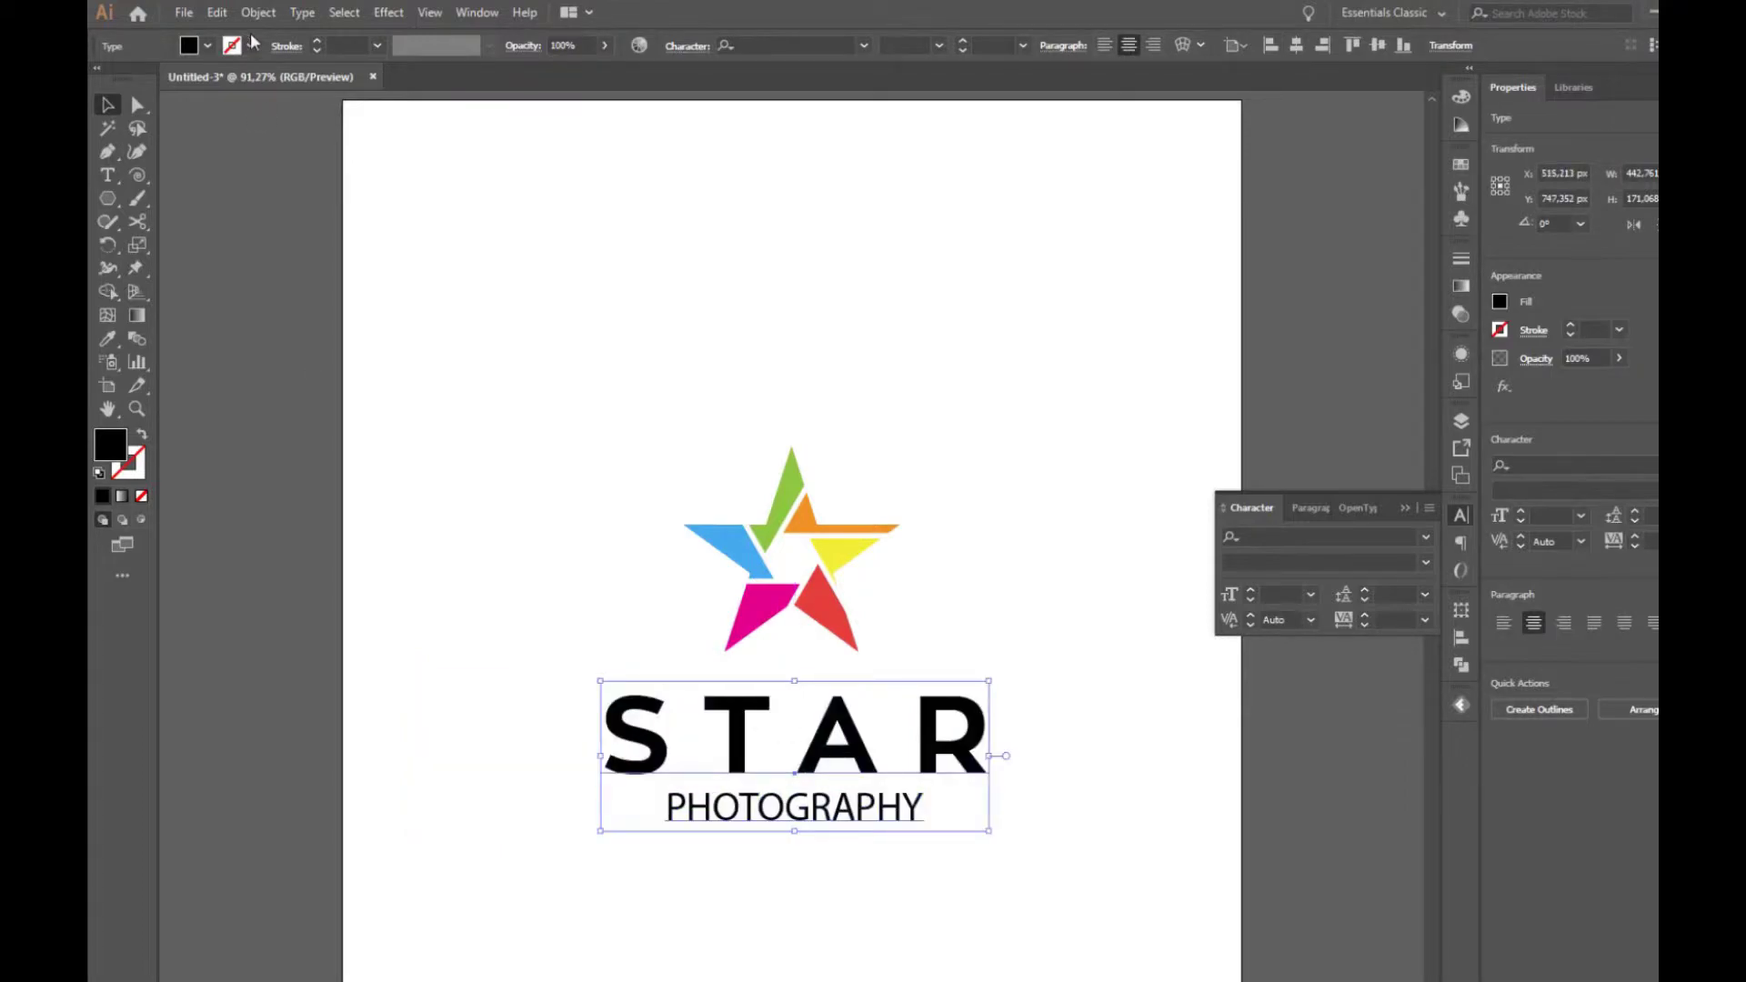
Expand the text into outlines and ungroup the outlined letters.
left_click(259, 12)
left_click(308, 228)
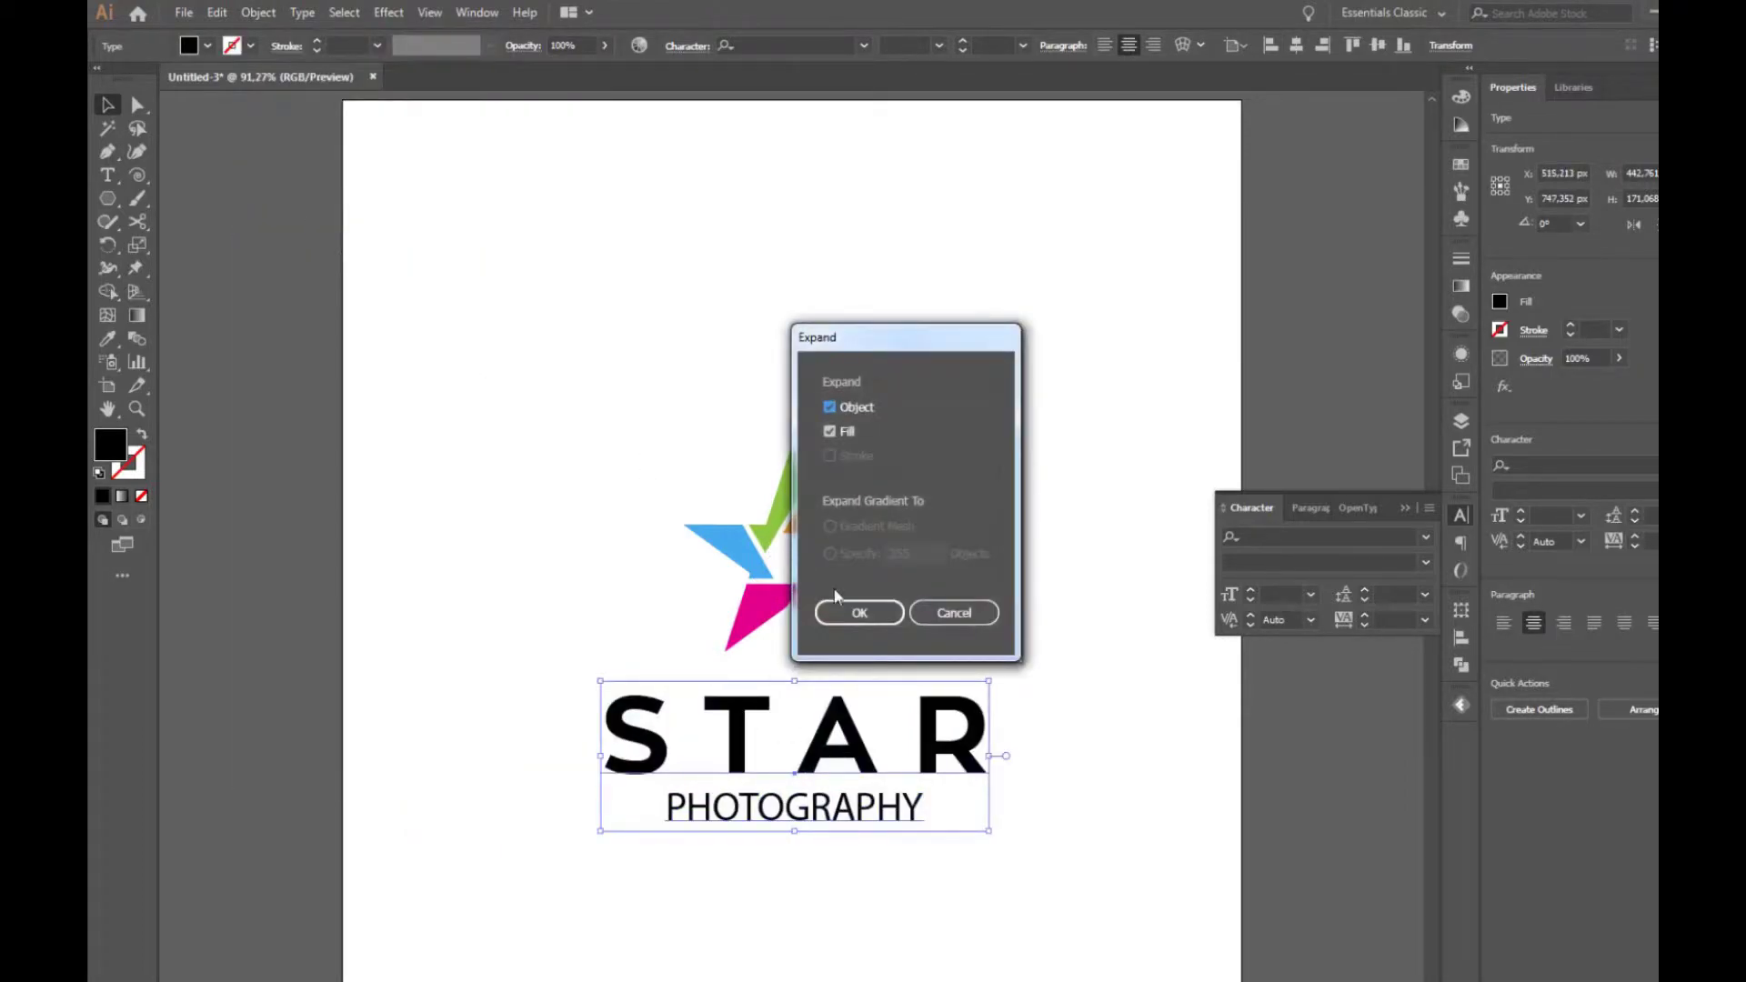
left_click(860, 608)
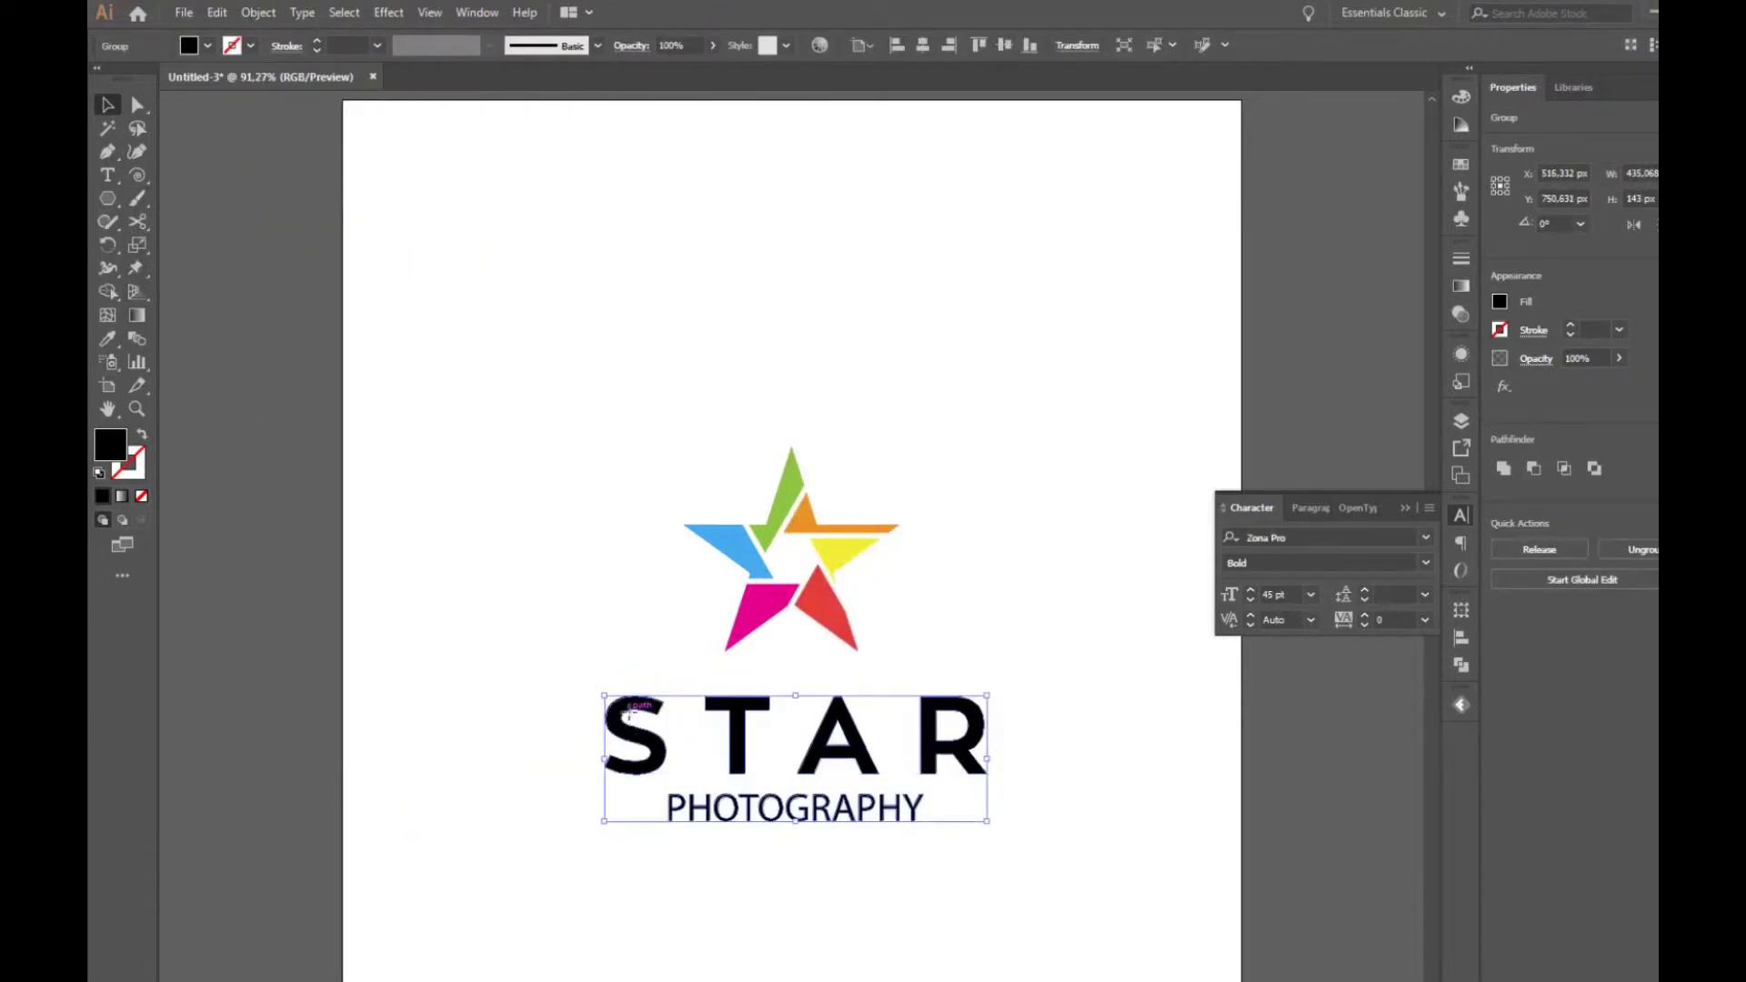
right_click(632, 718)
left_click(682, 558)
Draw a mauve four-point shape covering the A's crossbar.
left_click(804, 725)
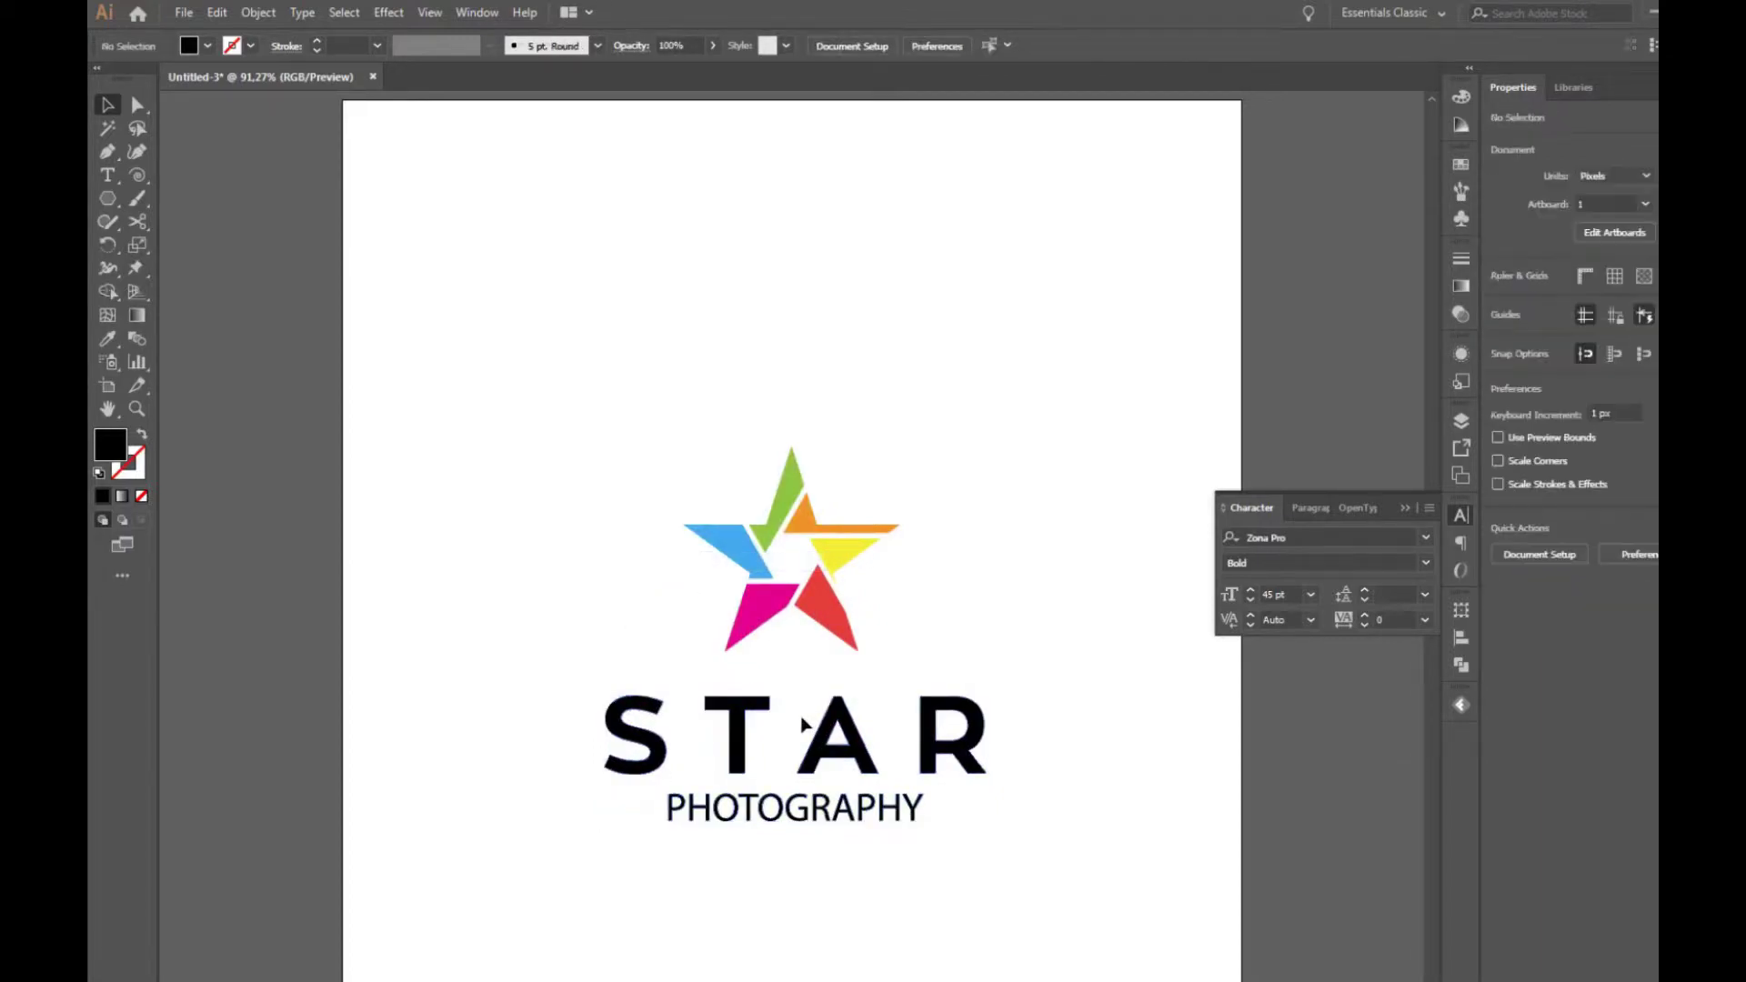
left_click(108, 151)
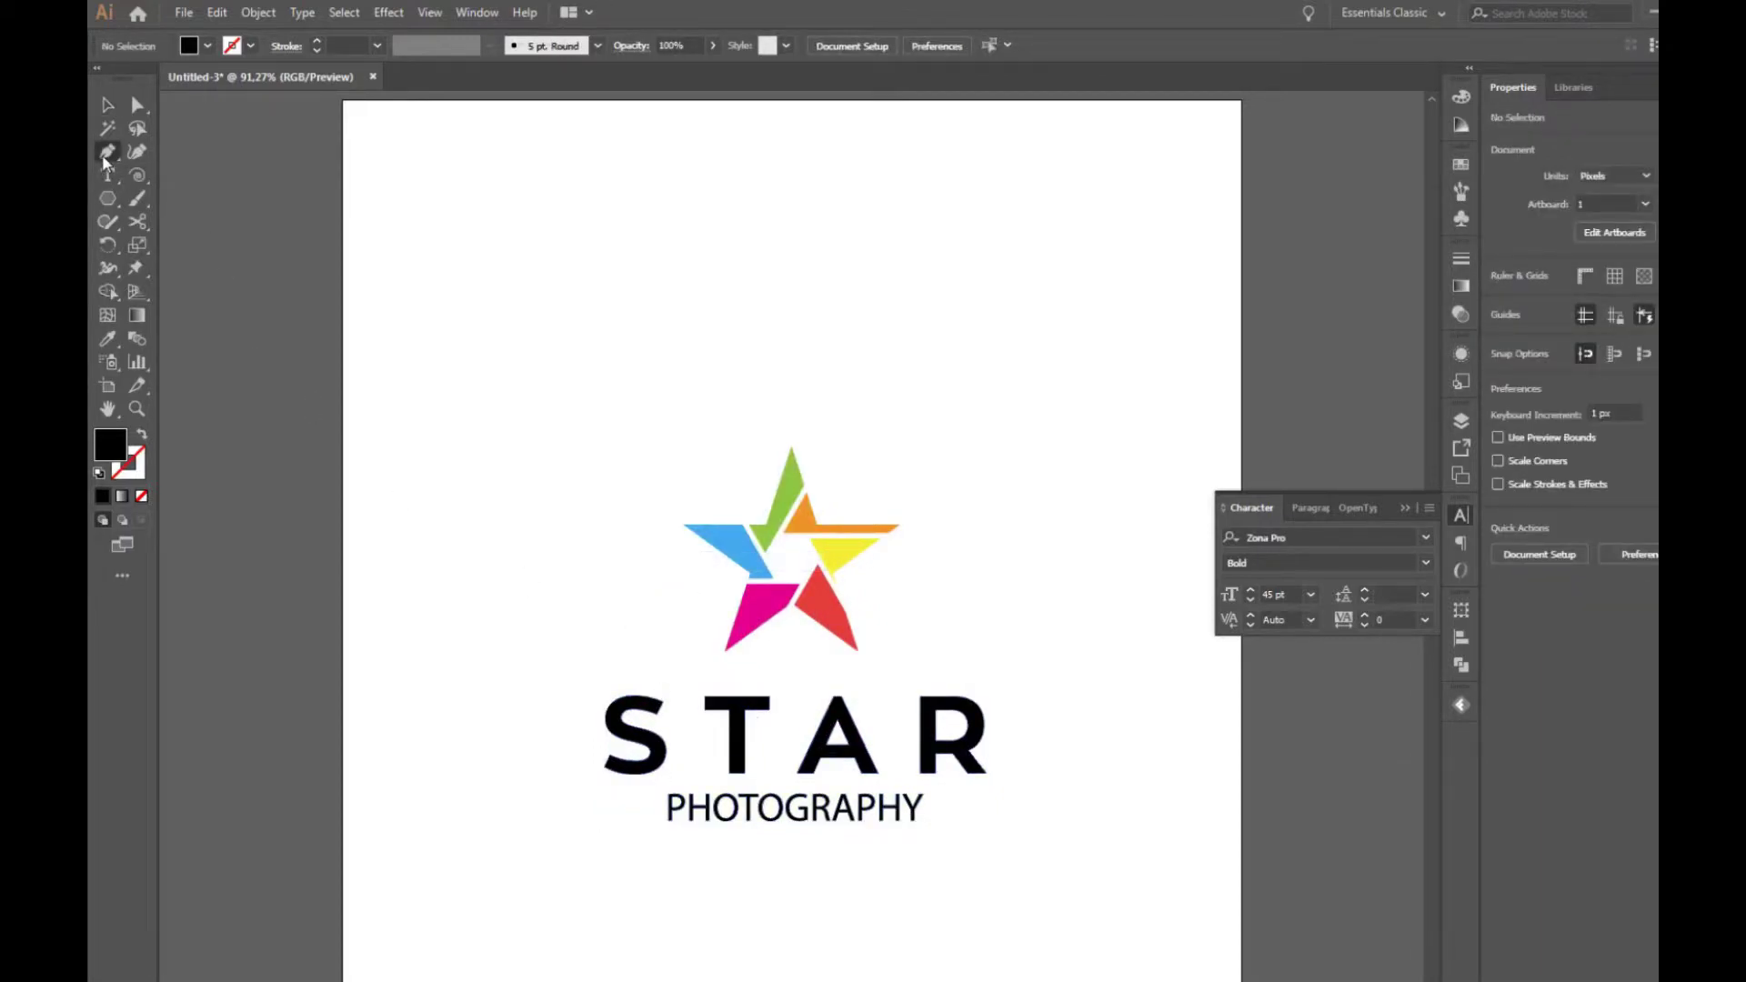
left_click(821, 748)
left_click(853, 743)
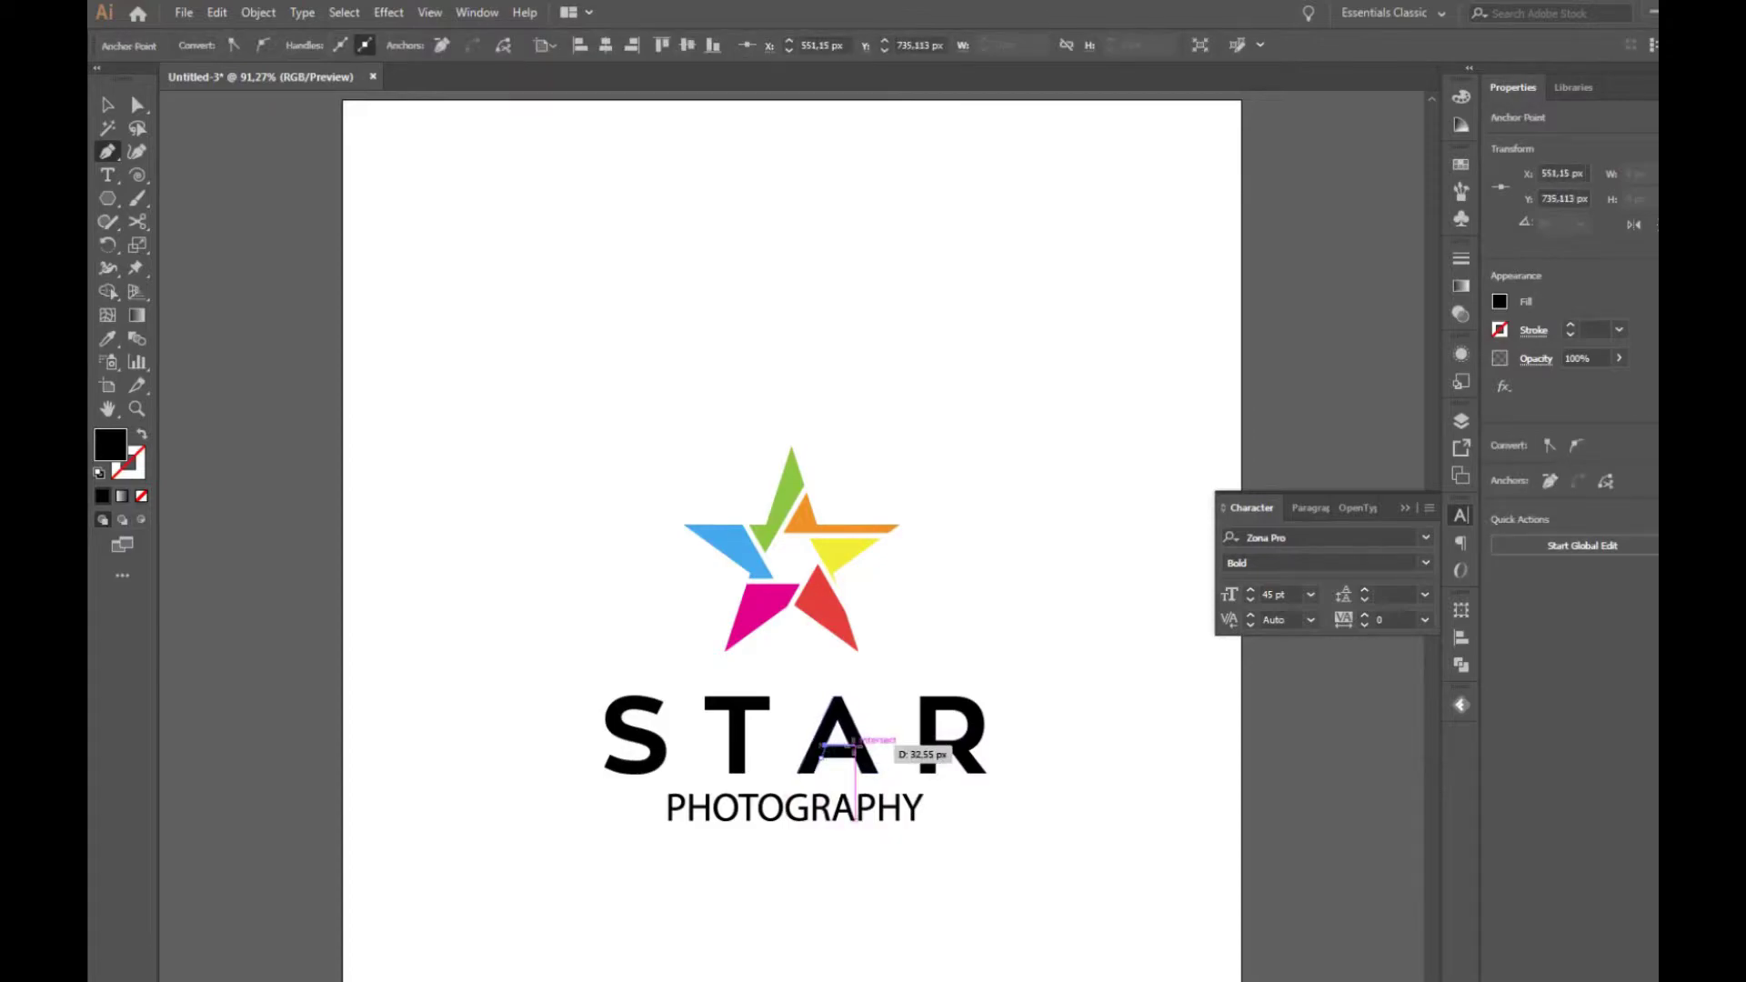
left_click(847, 756)
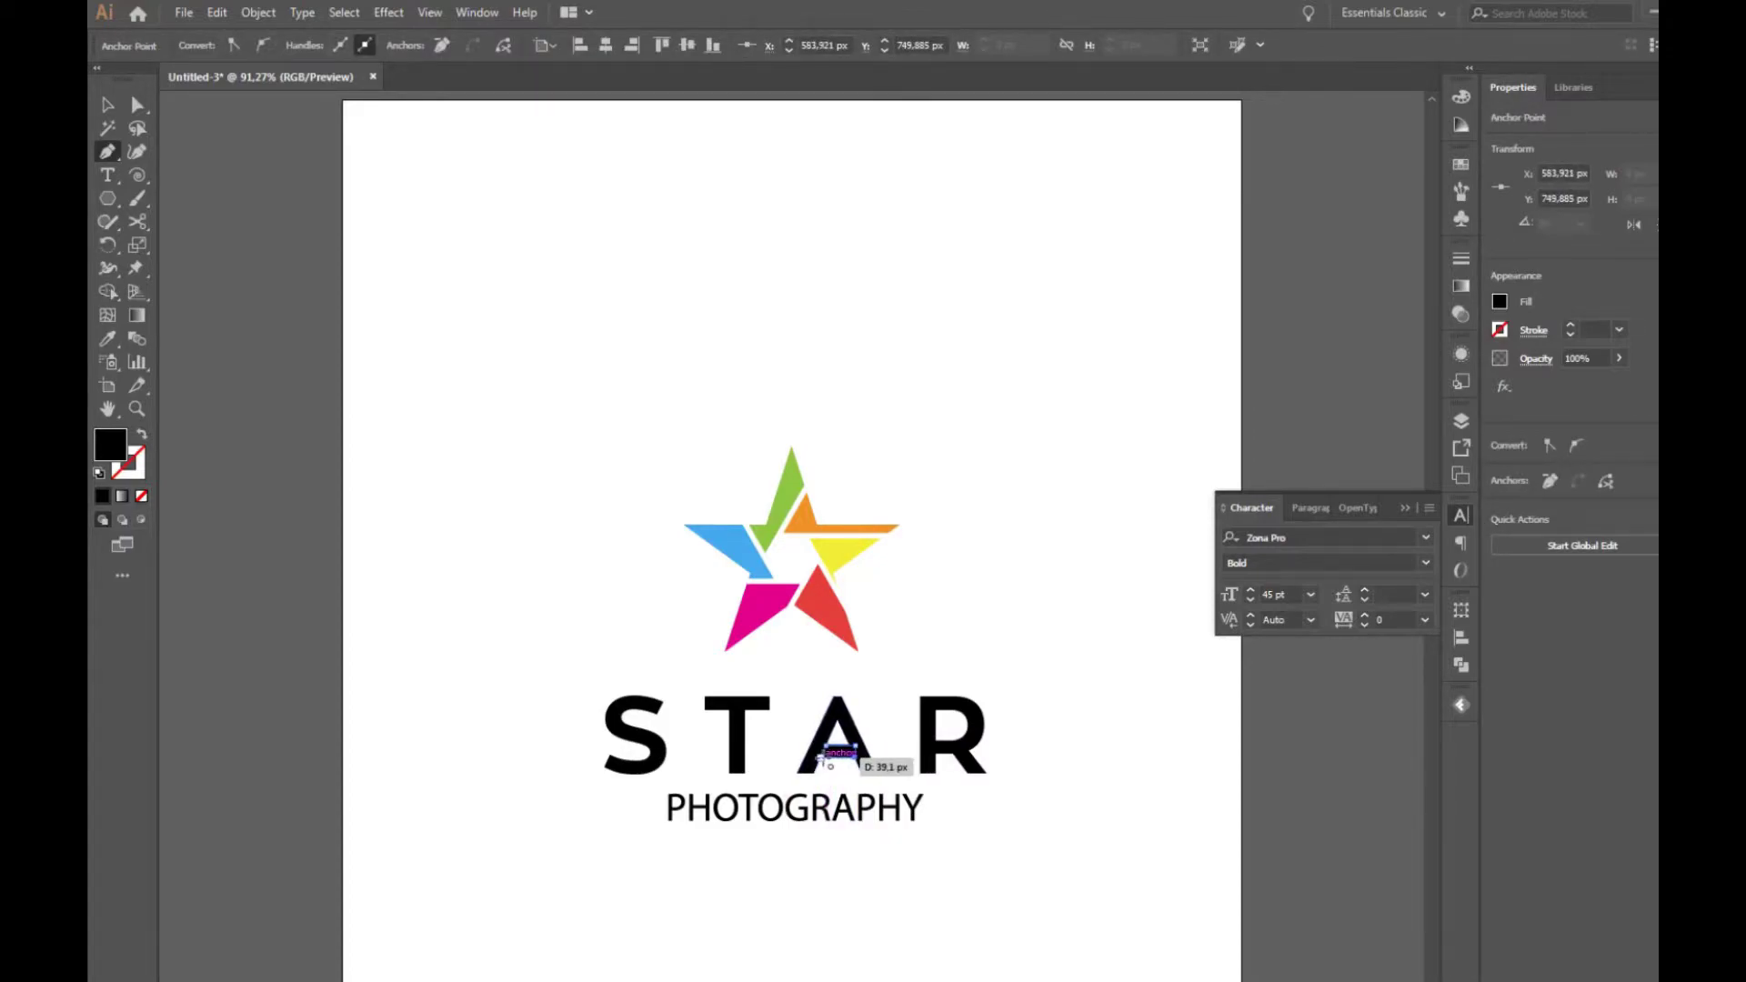
left_click(823, 757)
double_click(110, 445)
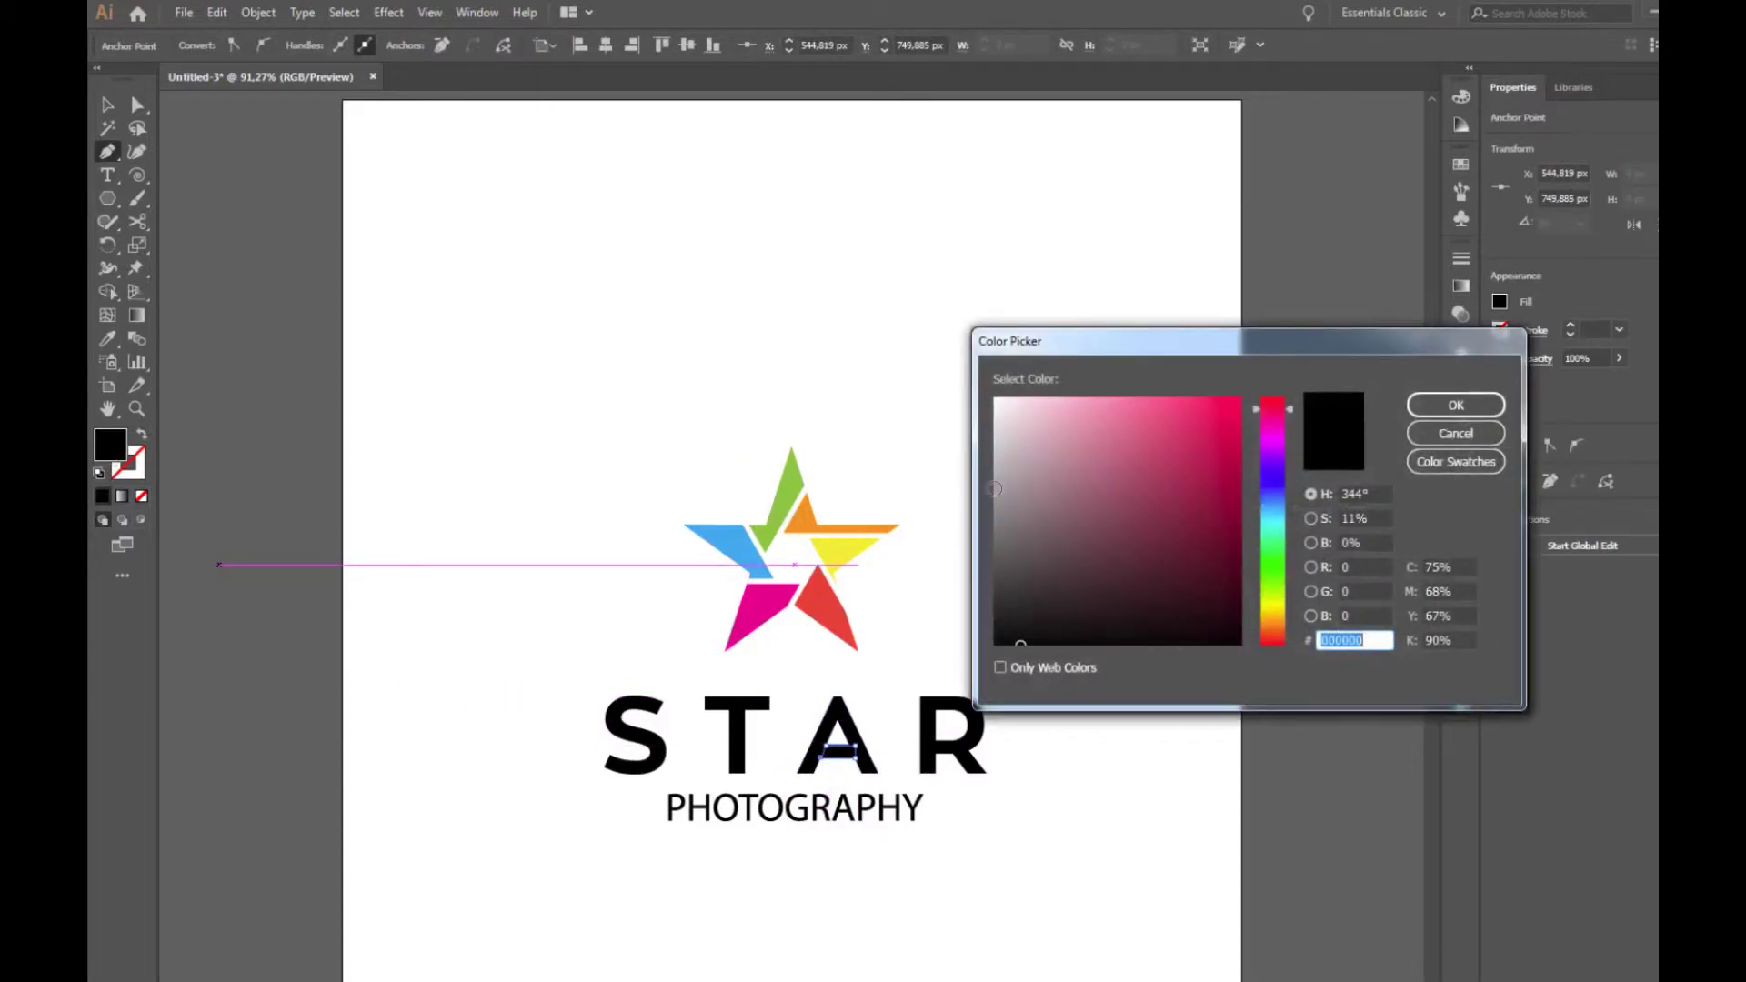
left_click(1037, 491)
left_click(1453, 404)
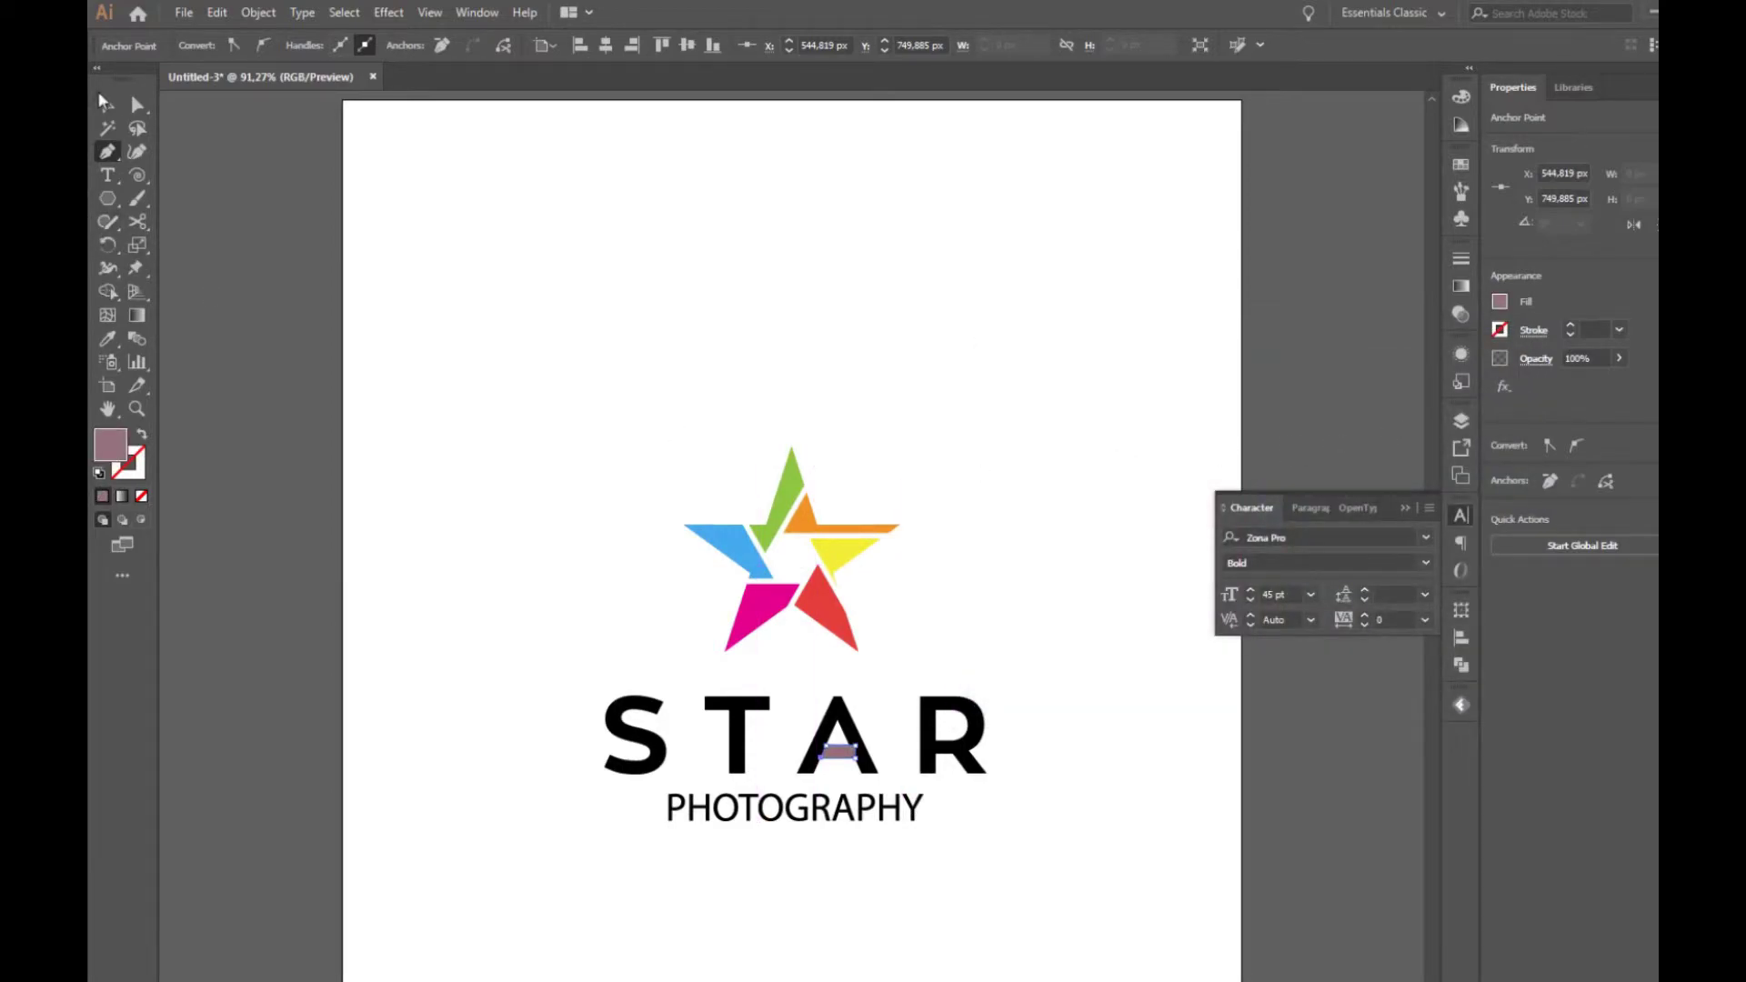
Align the crossbar shape's right corner with the A's leg and nudge it down slightly.
left_click(105, 102)
left_click(884, 730)
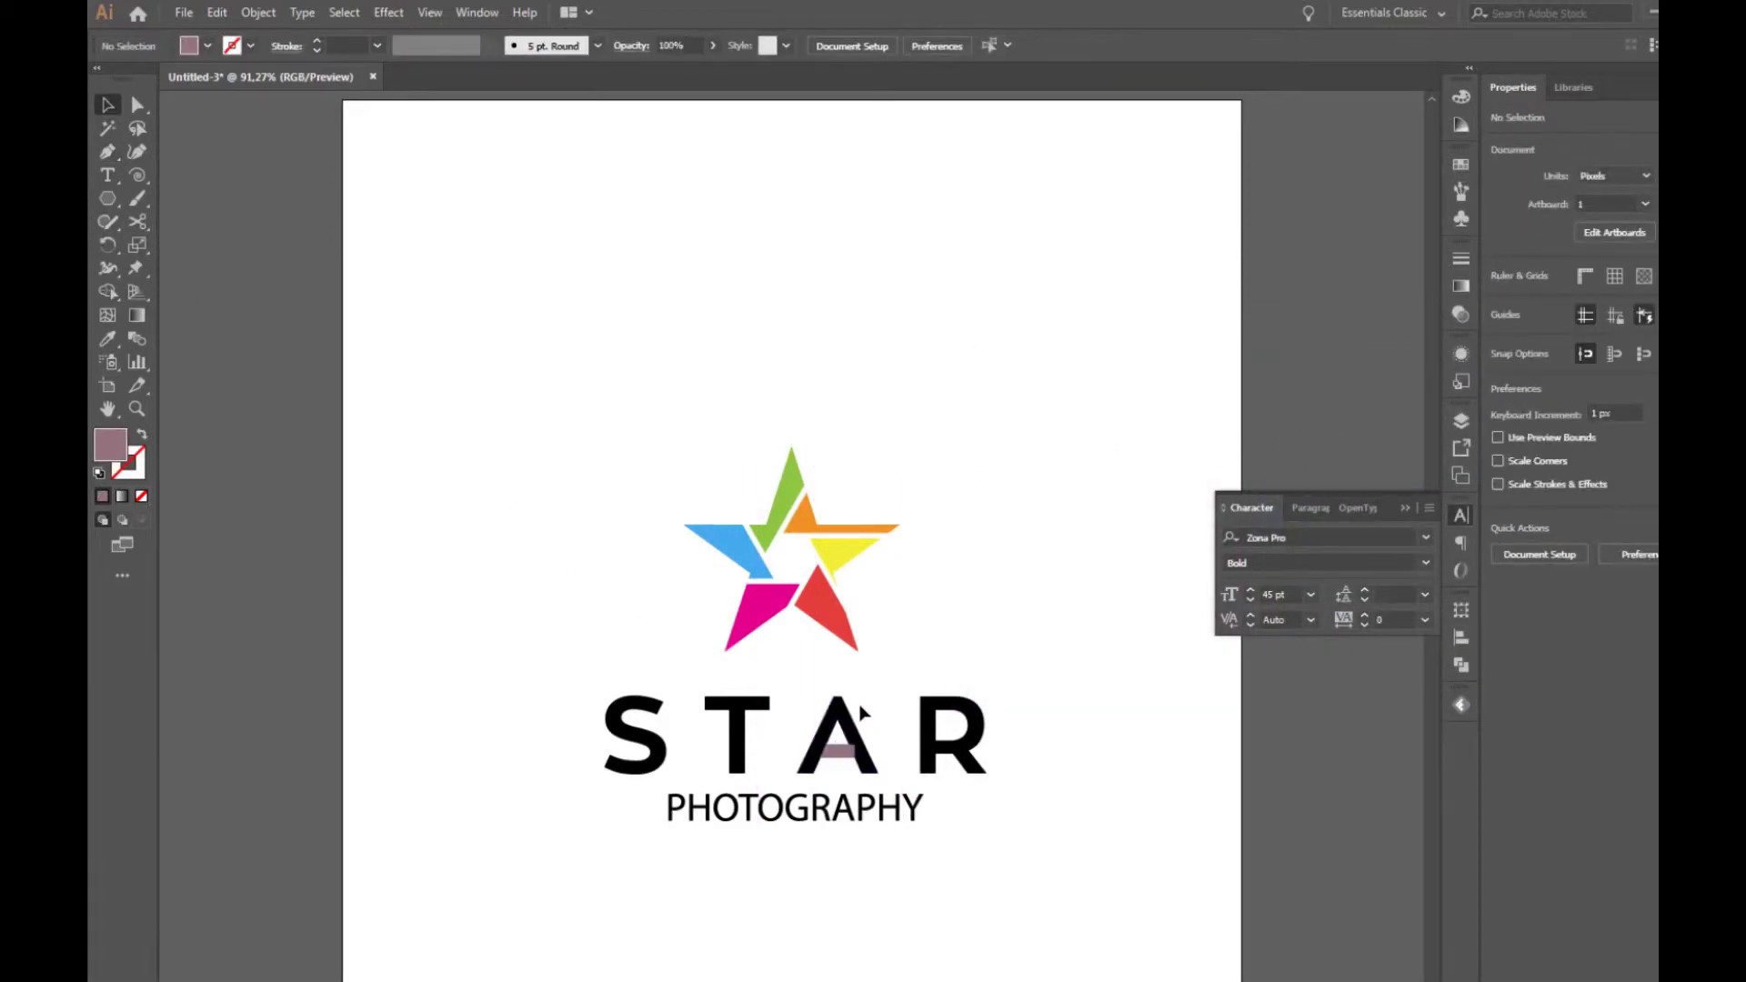
scroll(868, 741, "up", 3)
scroll(866, 741, "up", 2)
scroll(866, 741, "up", 2)
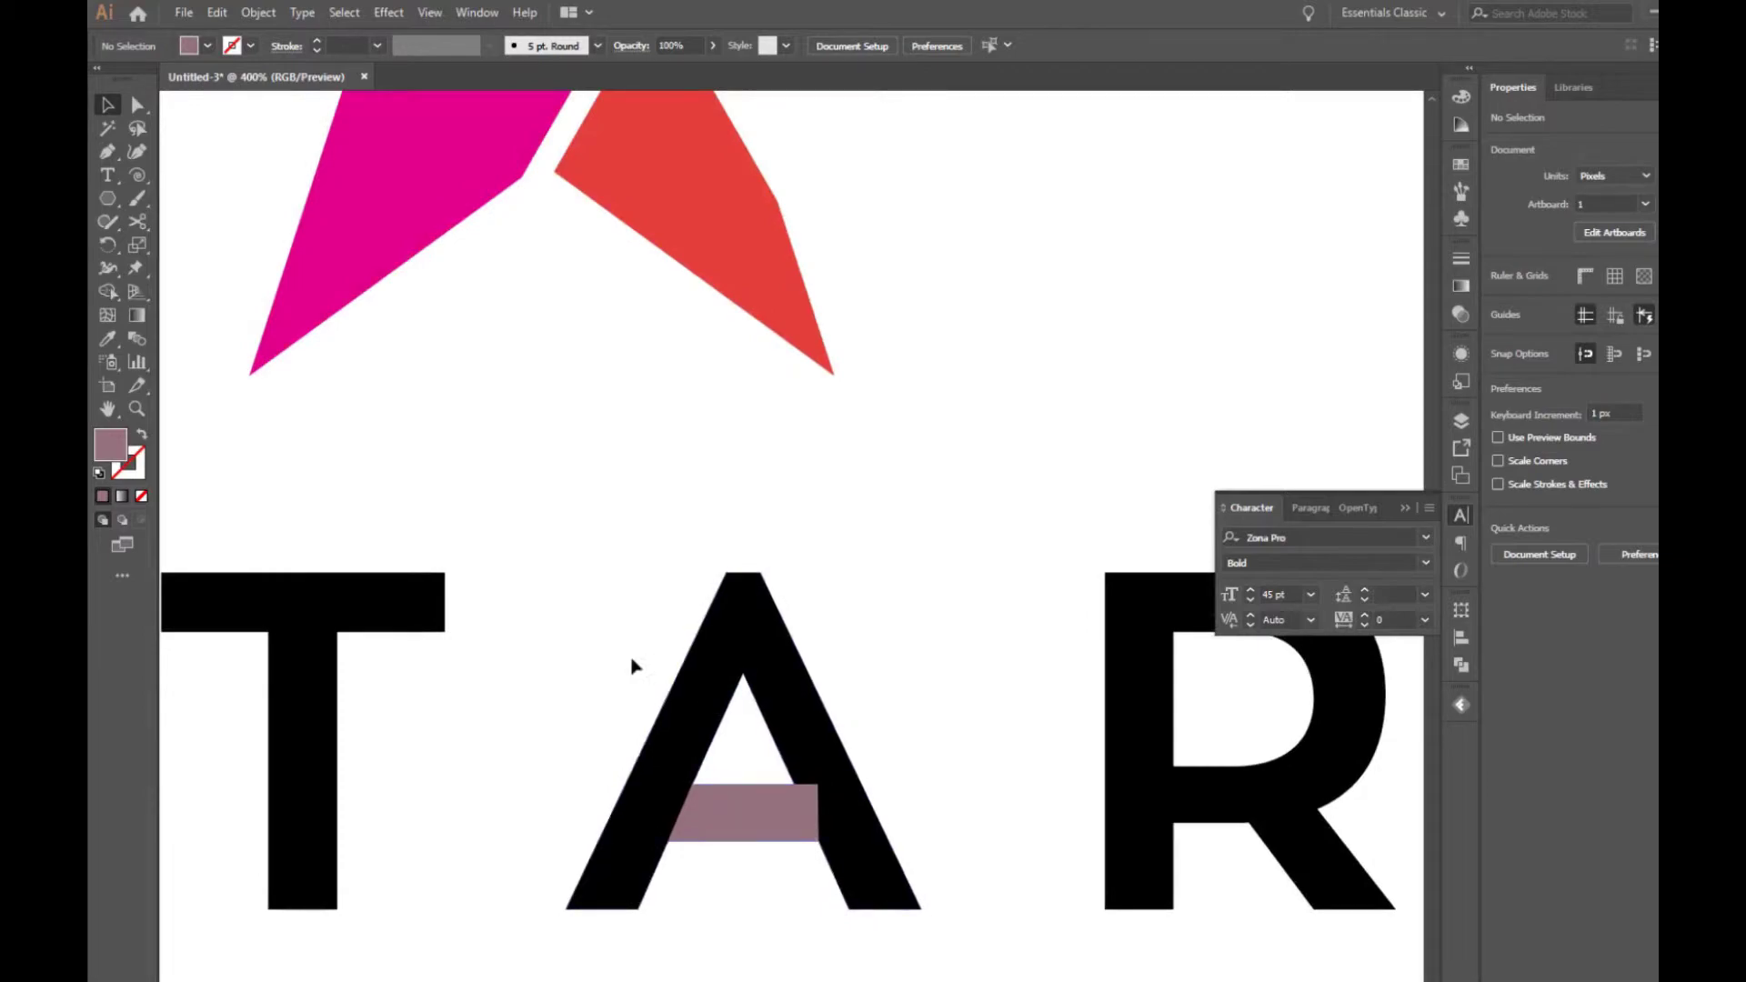
left_click(141, 106)
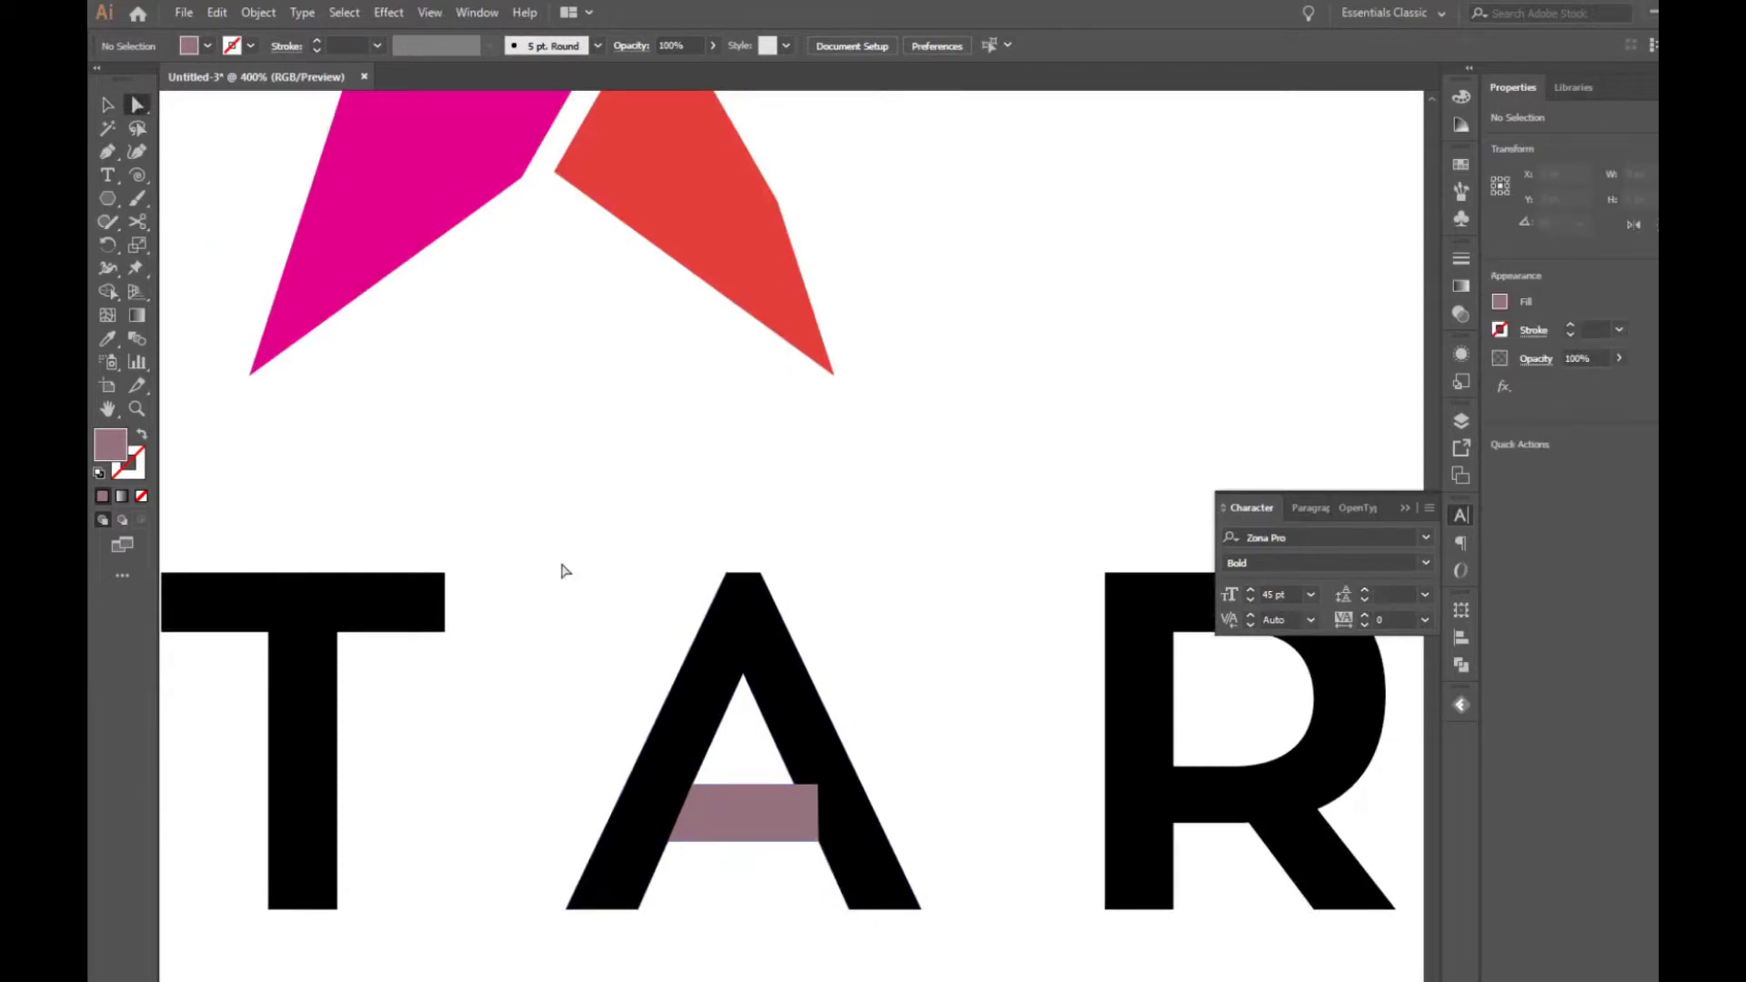
left_click(819, 785)
left_click_drag(819, 785, 796, 785)
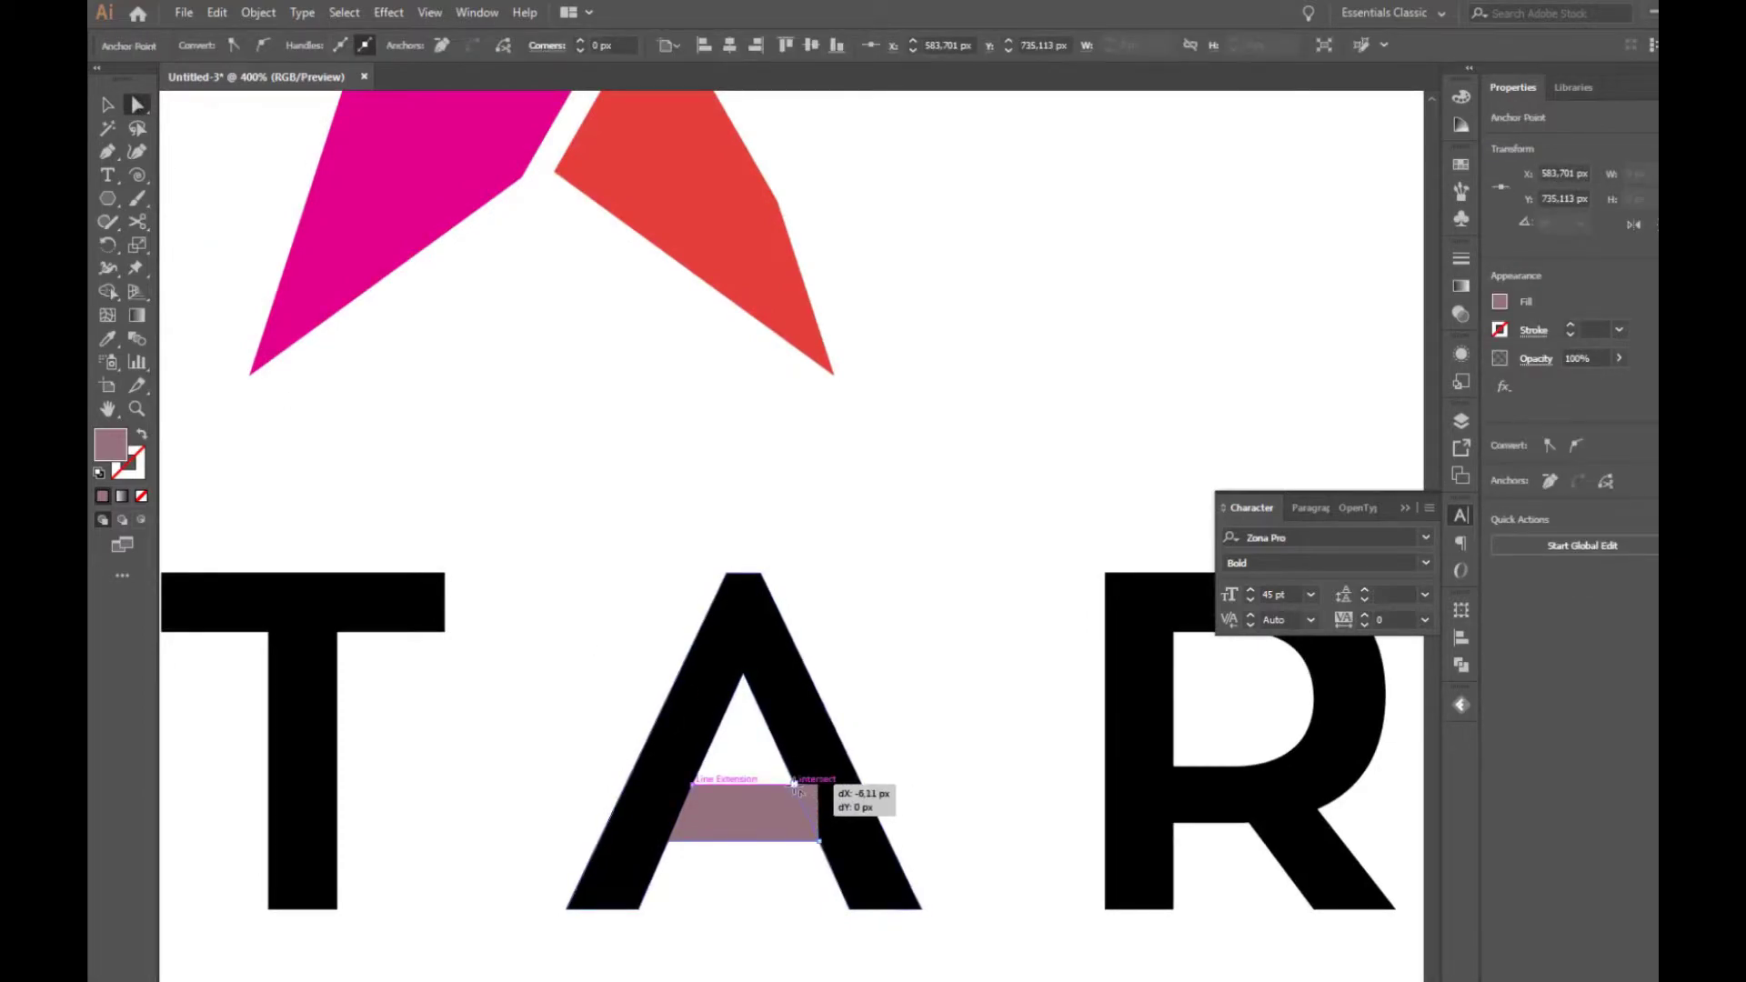
left_click(106, 106)
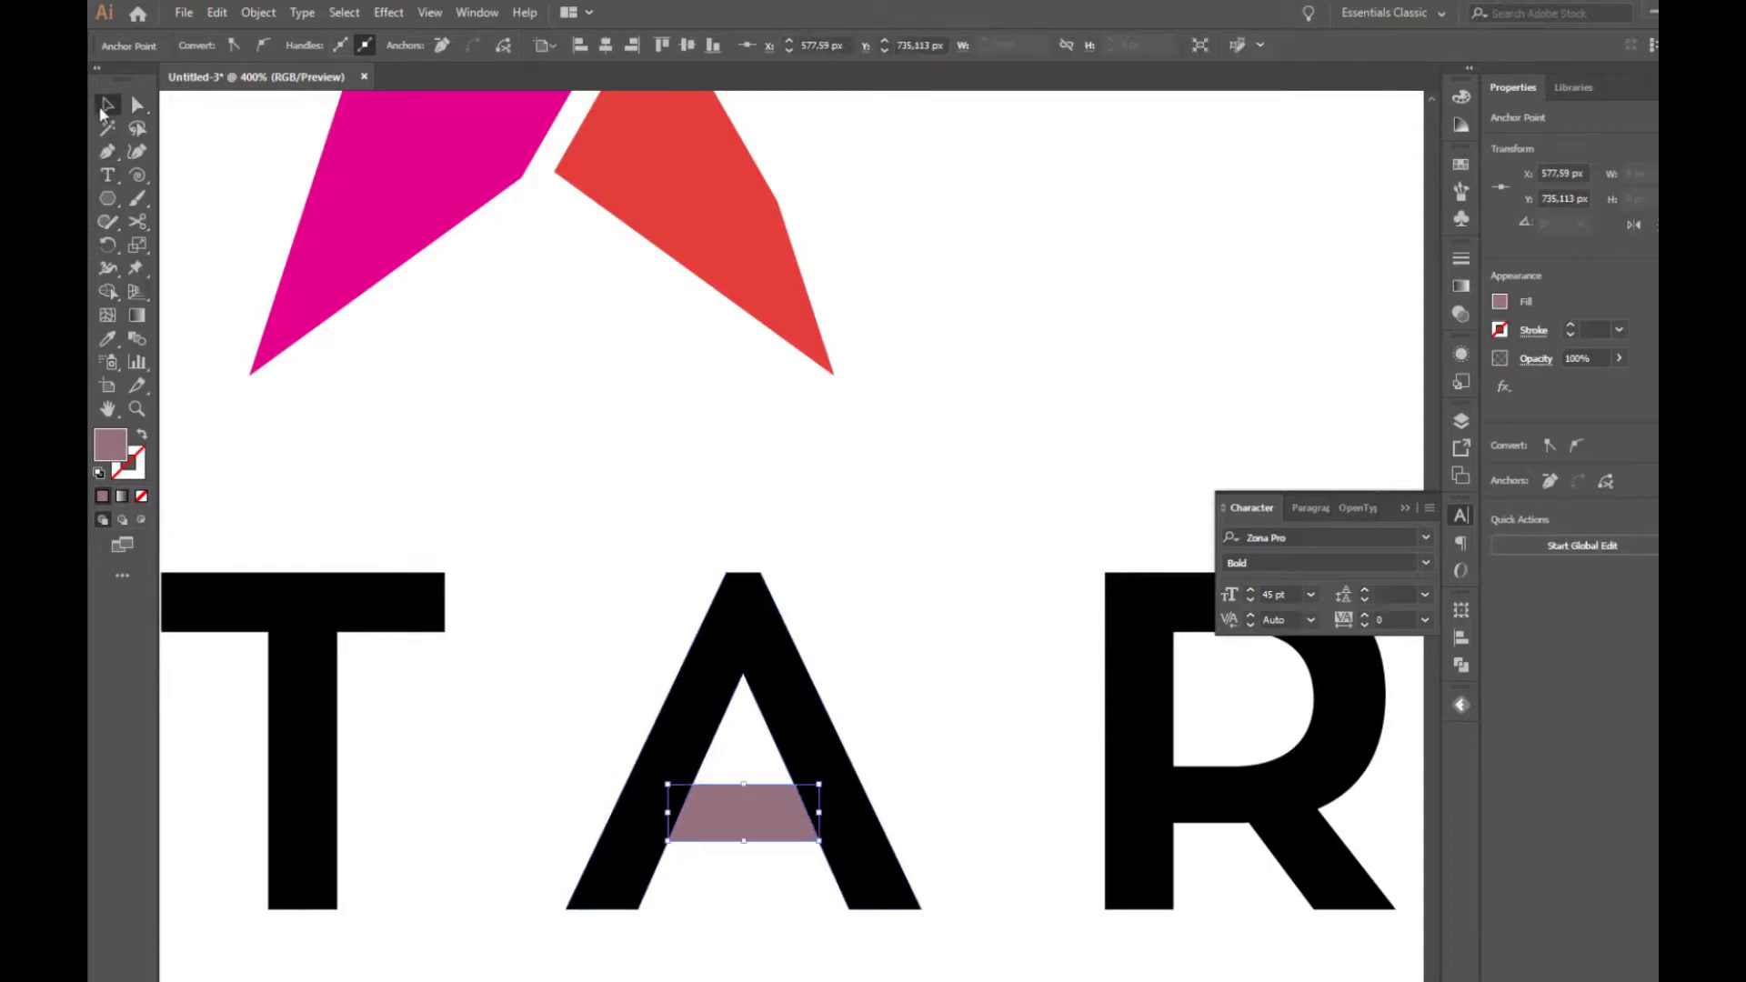
mouse_move(711, 828)
left_mouse_down()
mouse_move(725, 847)
mouse_move(723, 826)
left_mouse_up()
Cut the crossbar out of the A using Pathfinder Minus Front.
left_click_drag(616, 642, 851, 869)
left_click(1462, 665)
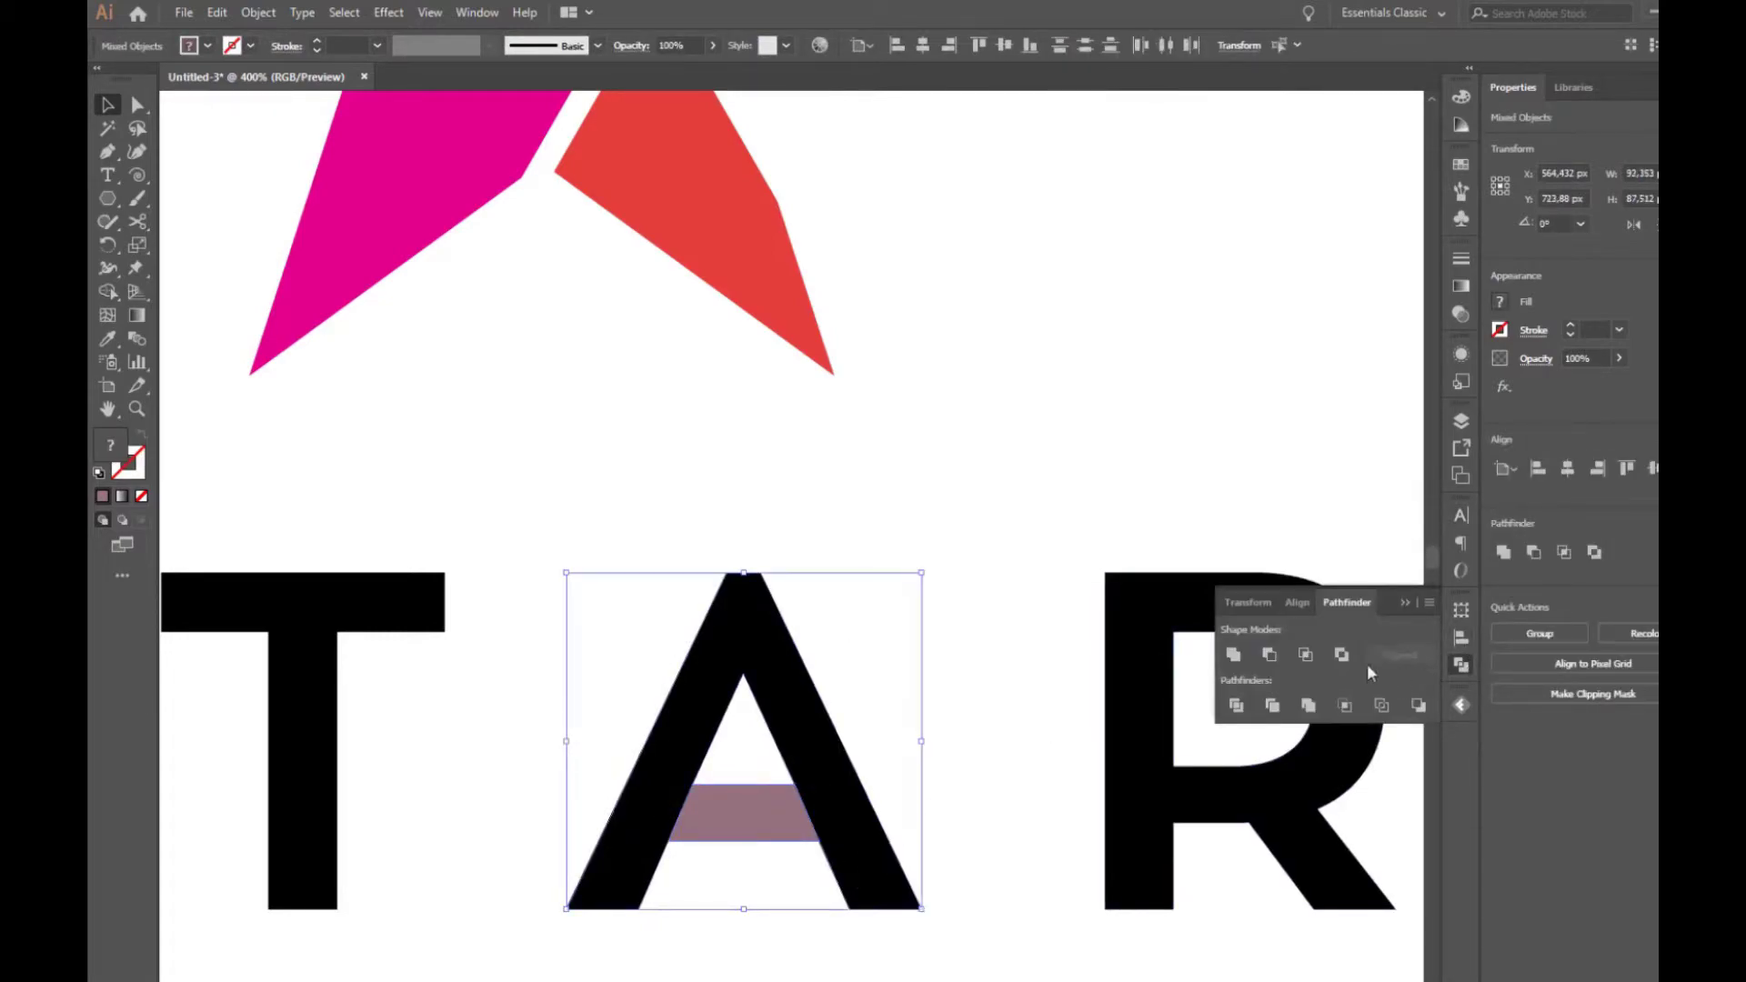
left_click(1268, 654)
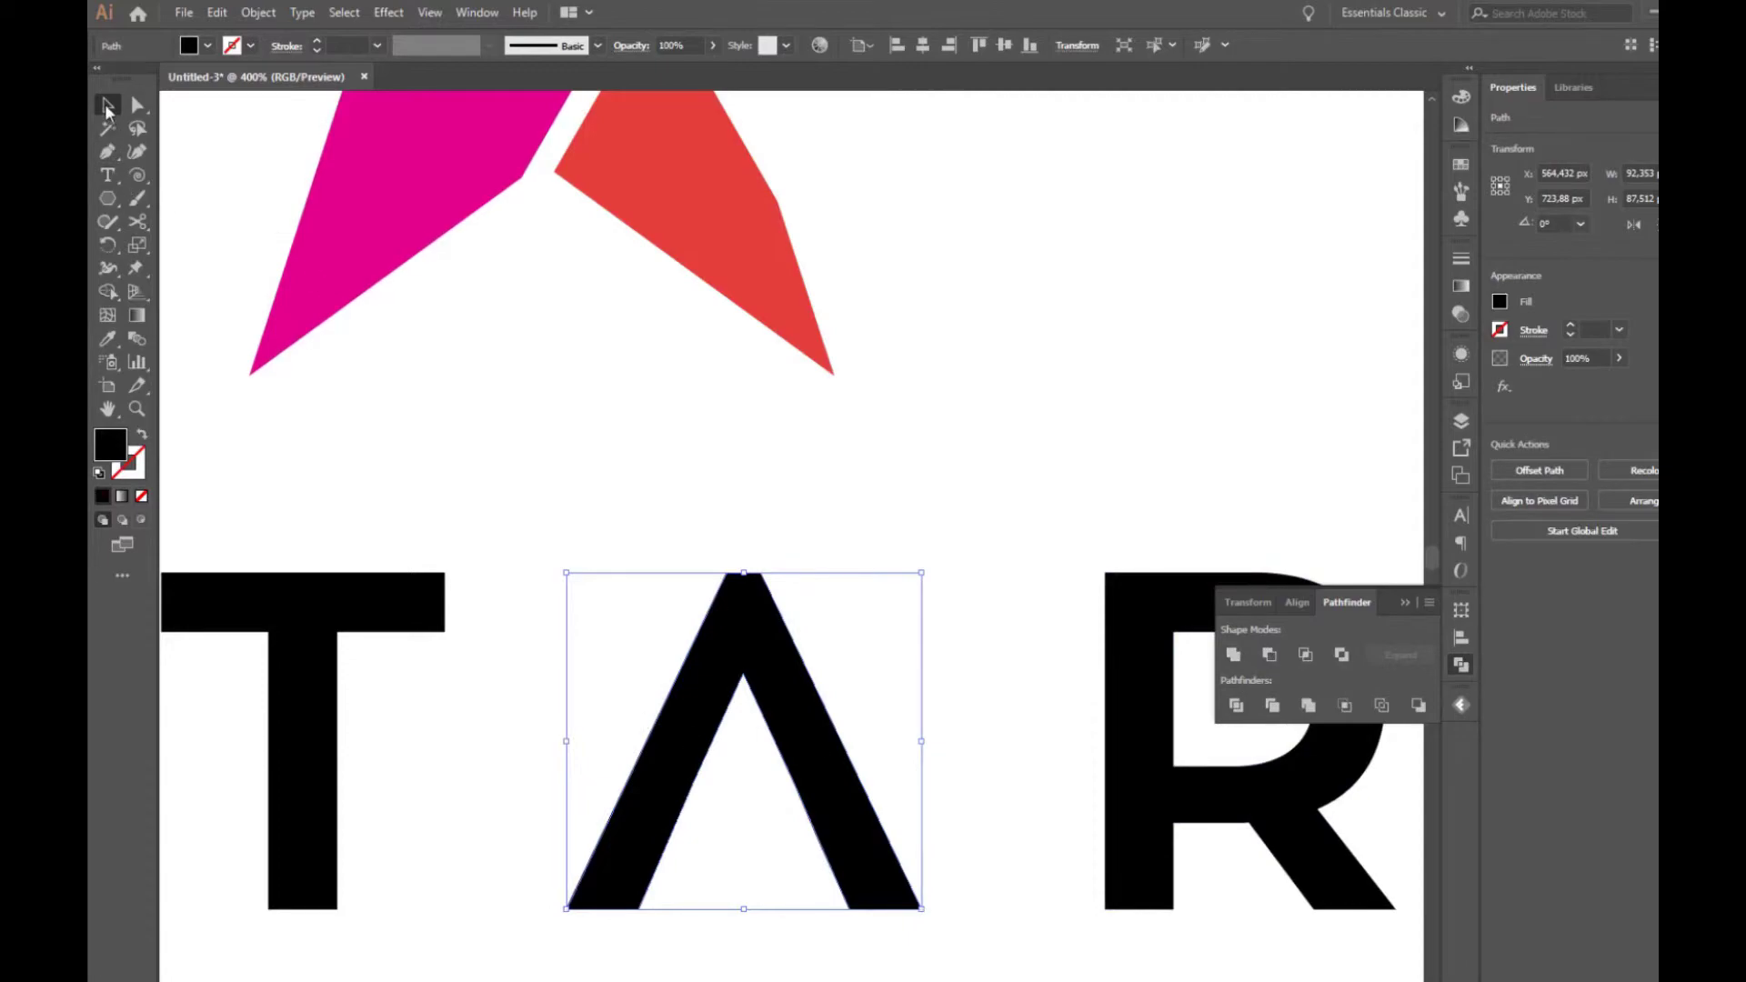
Paste a copy of the A in front and offset it up and to the left.
left_click(220, 13)
left_click(248, 106)
left_click(216, 12)
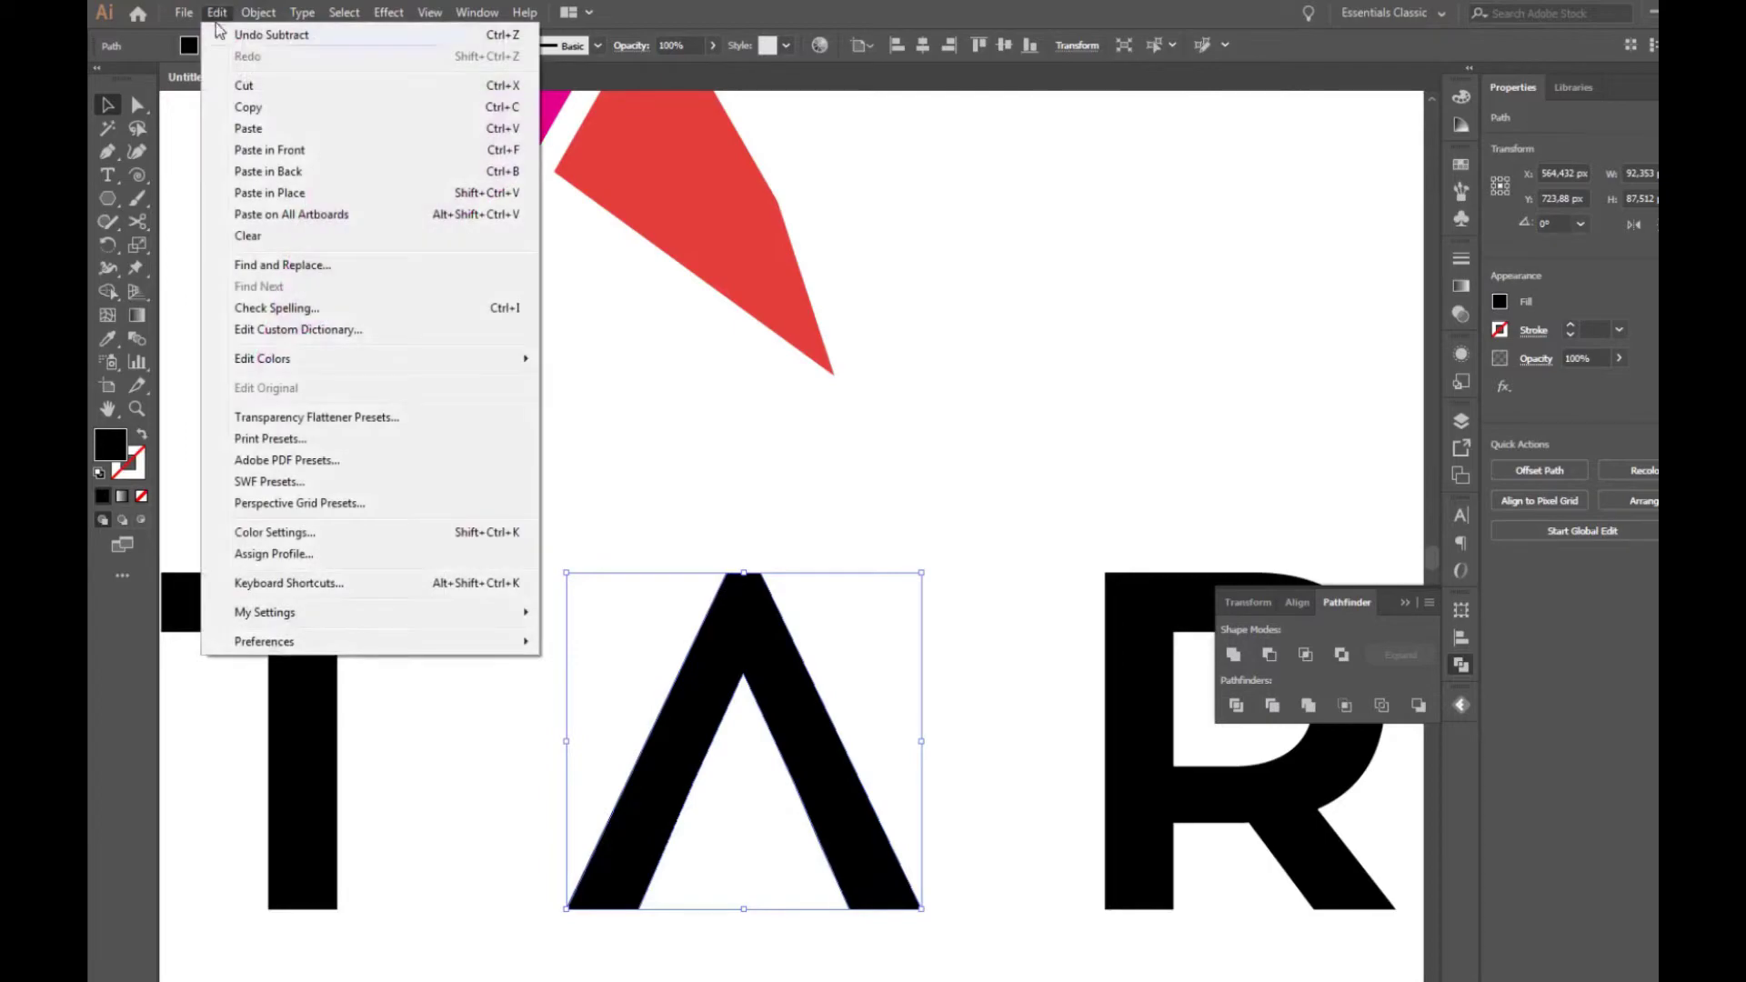
left_click(269, 149)
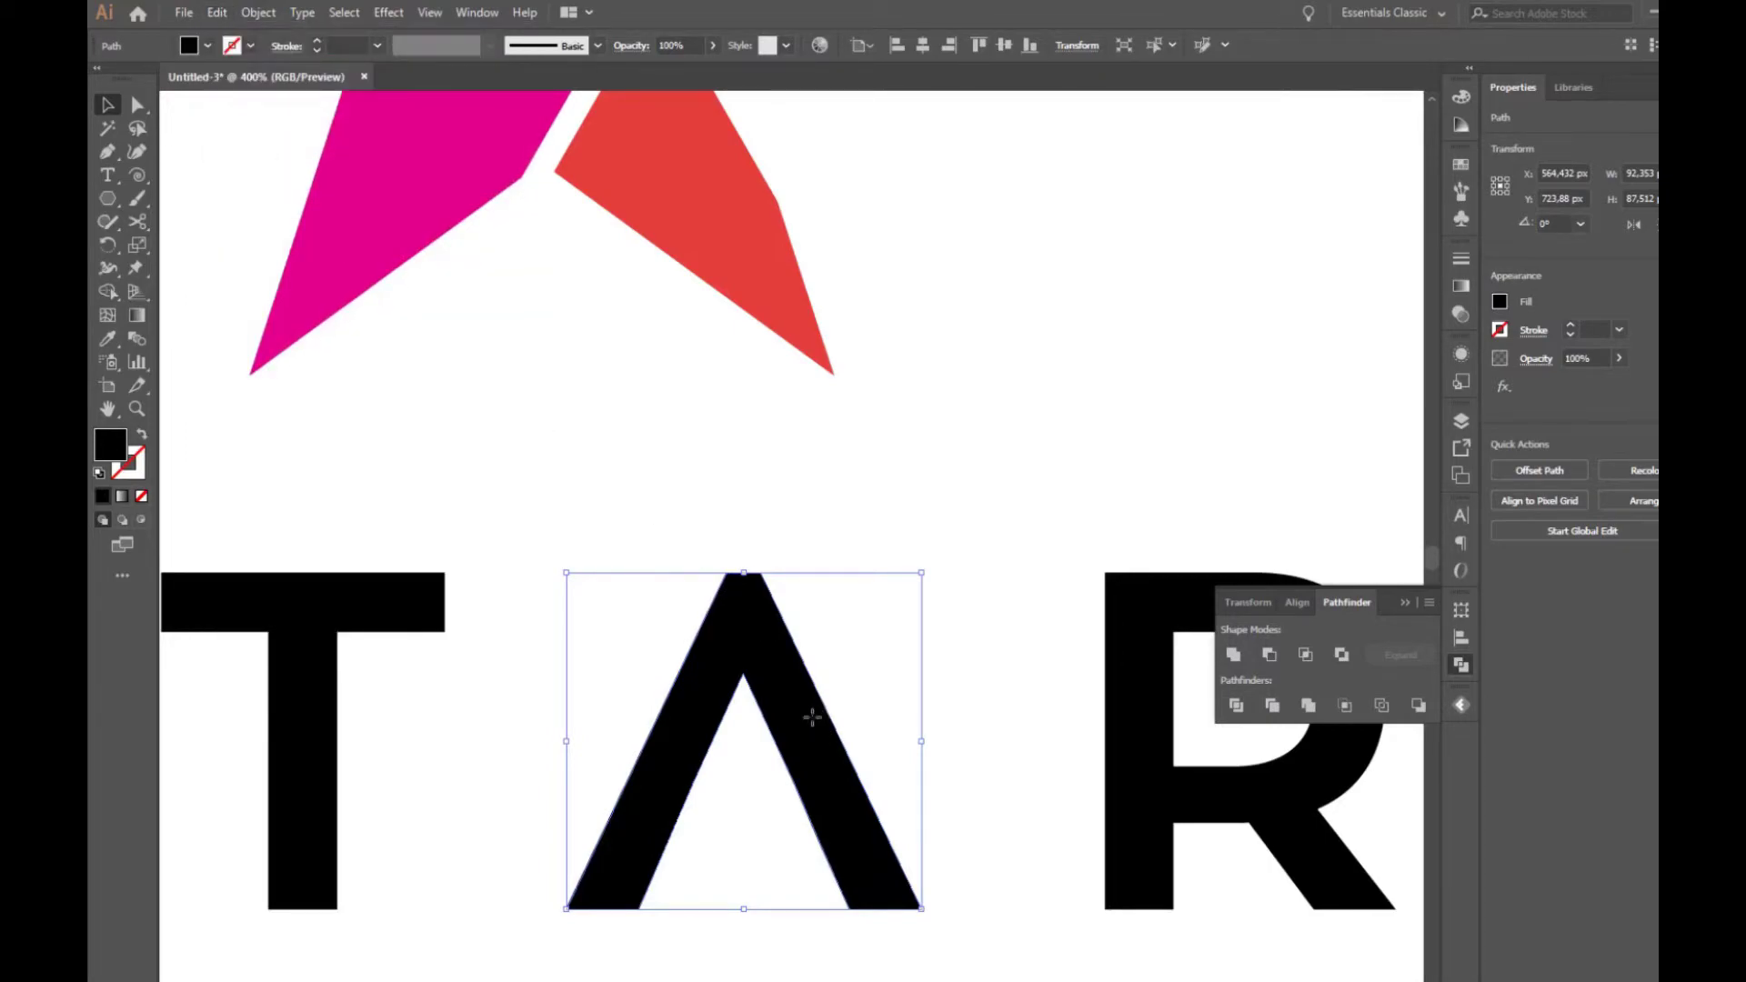
left_click_drag(812, 718, 729, 687)
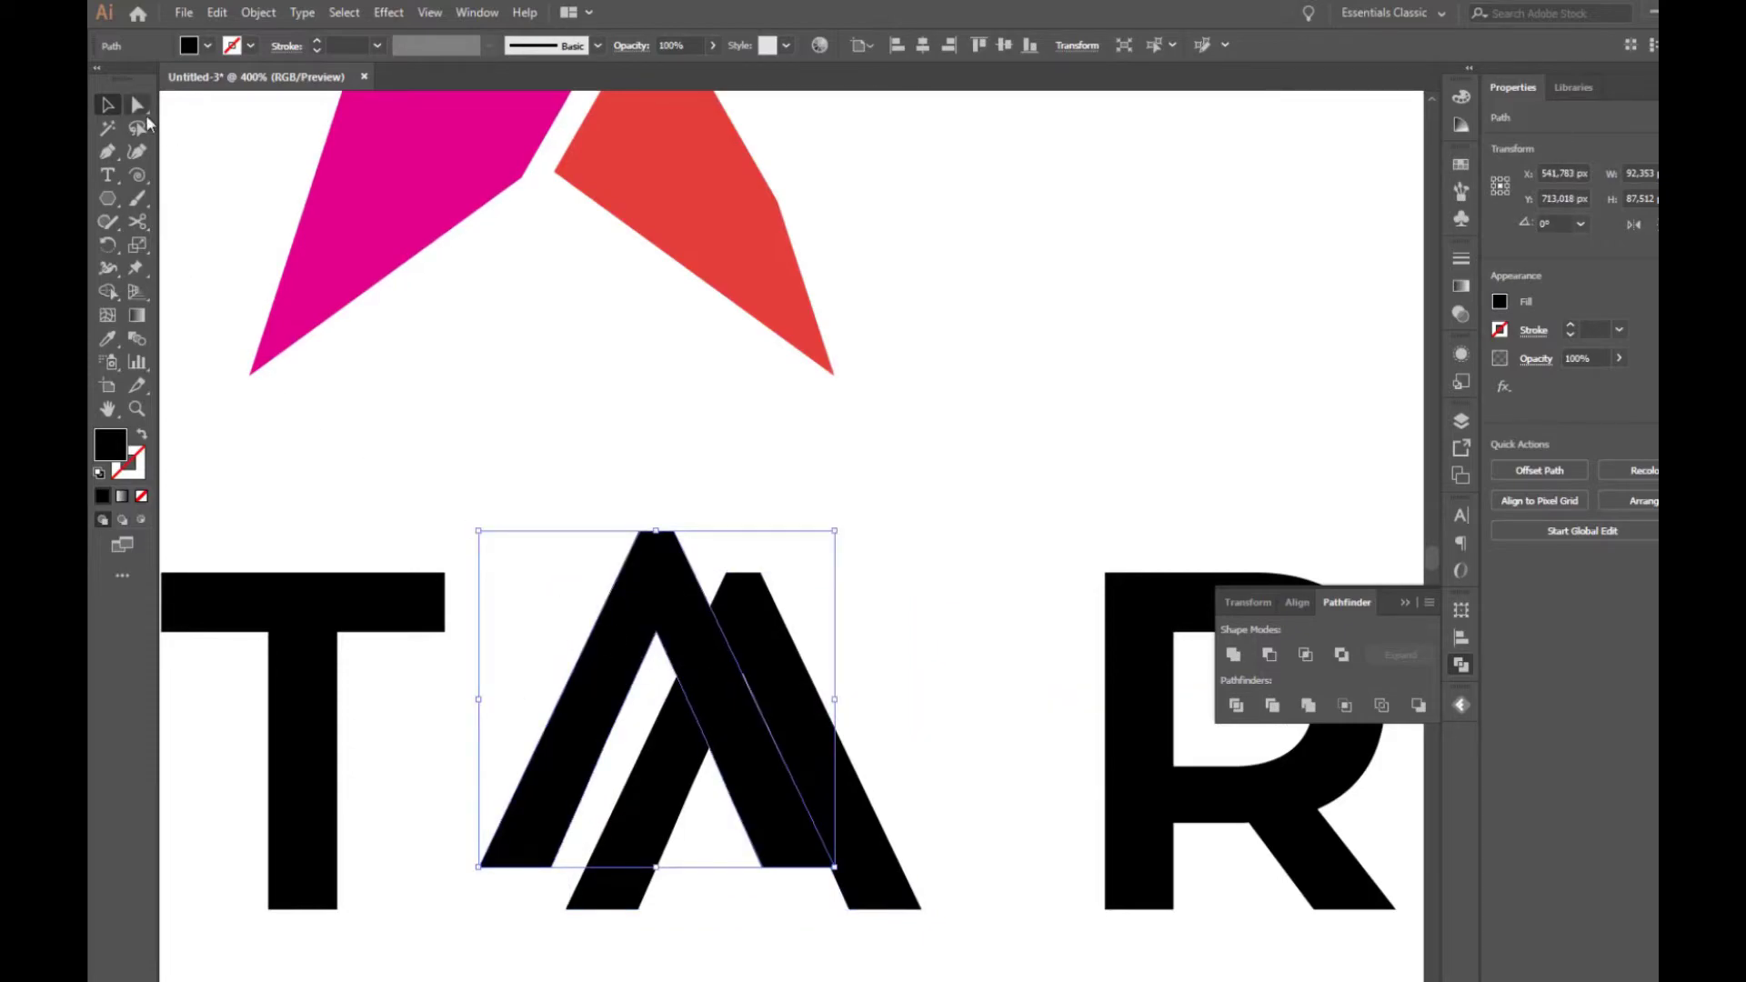
left_click(138, 105)
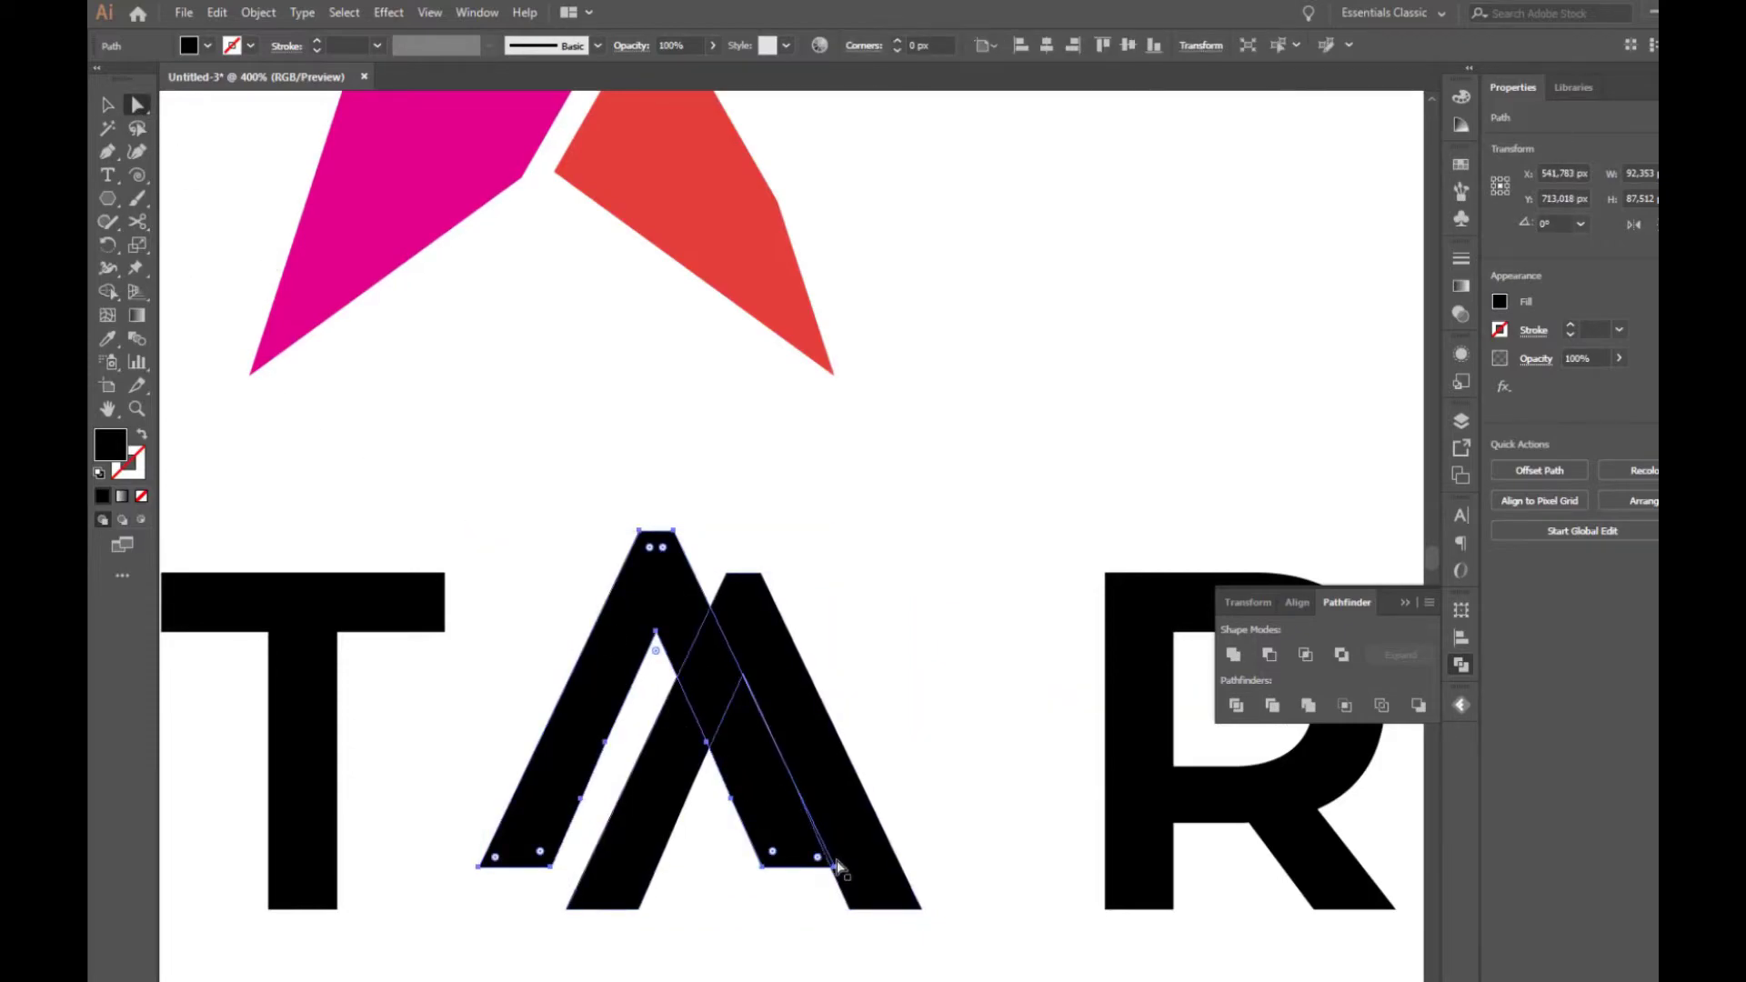
left_click_drag(834, 867, 823, 874)
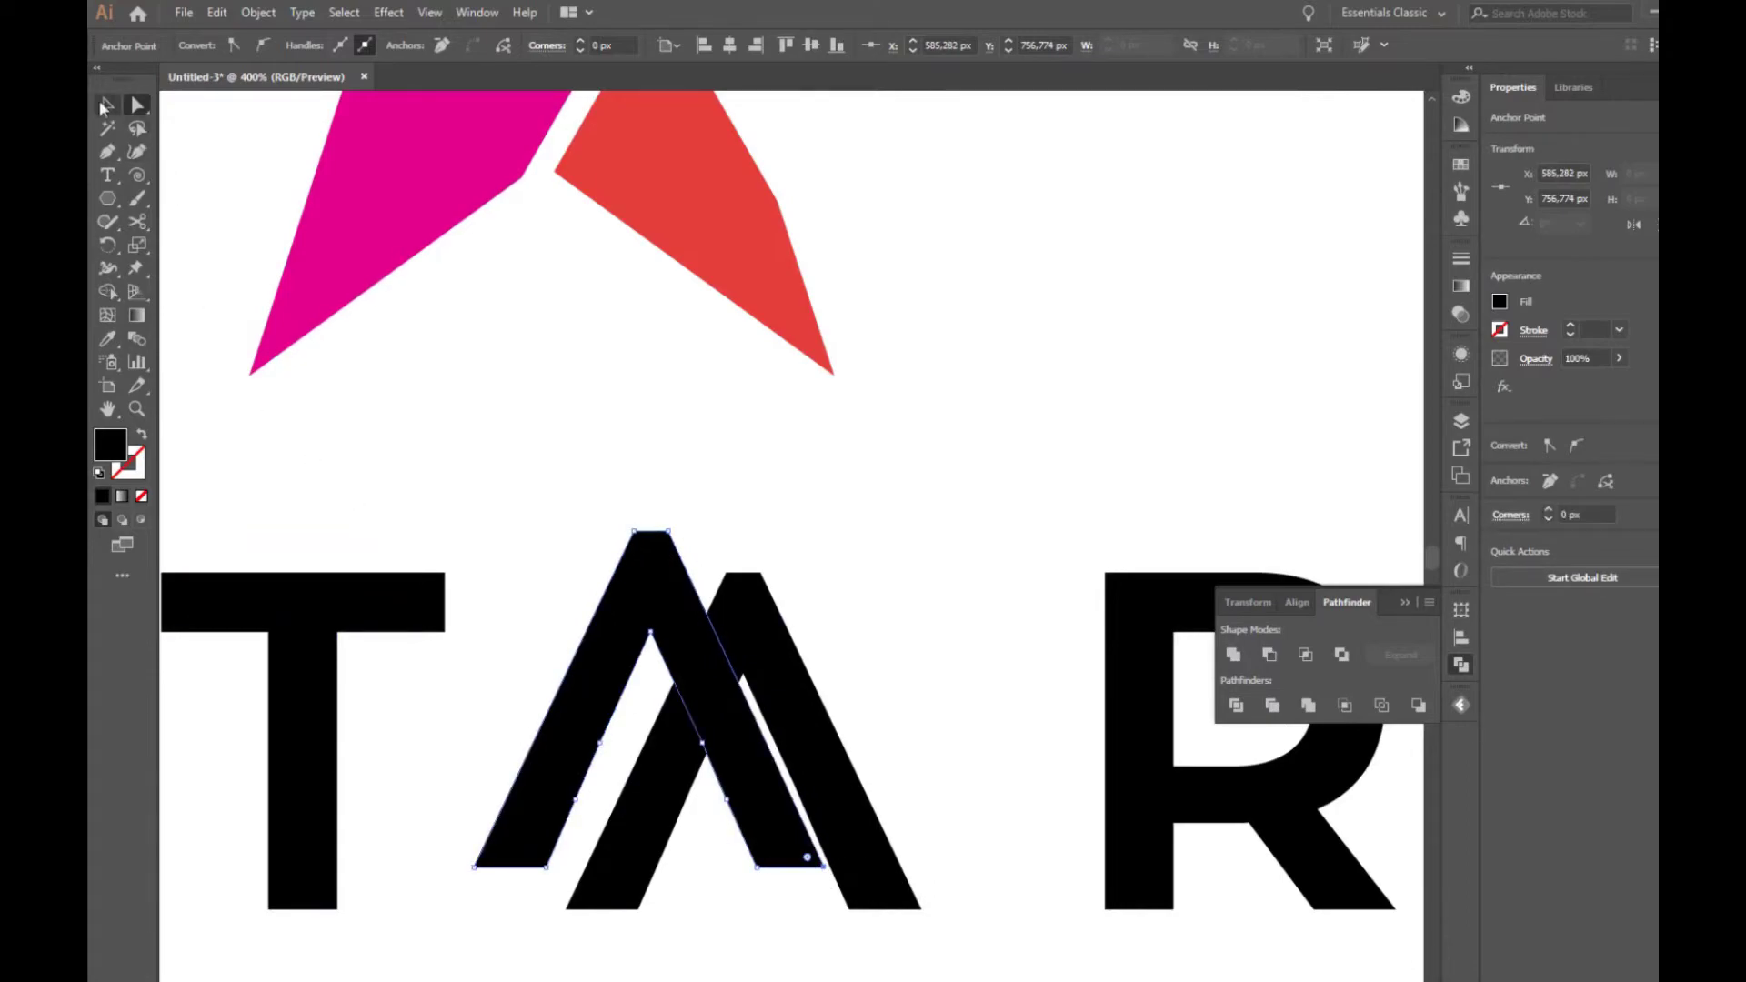
left_click(102, 105)
left_click_drag(679, 650, 688, 652)
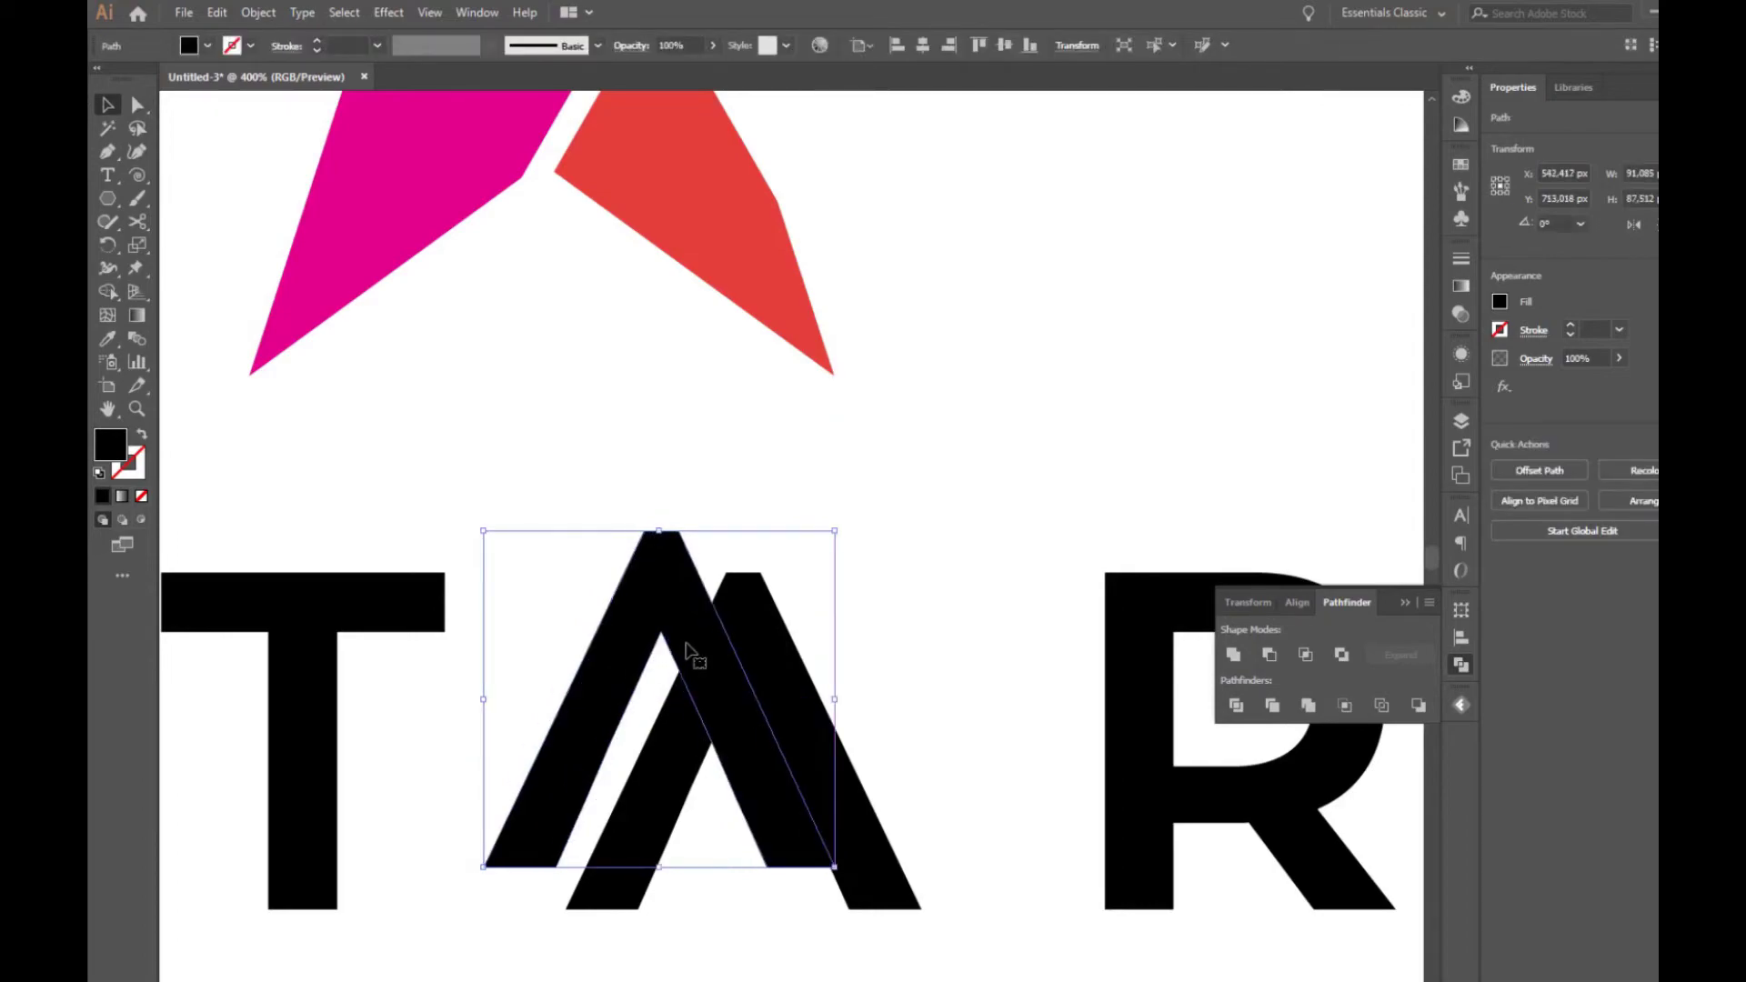
Extend the copy's bottom edge down-right, then subtract it from the A with Minus Front.
left_click(137, 104)
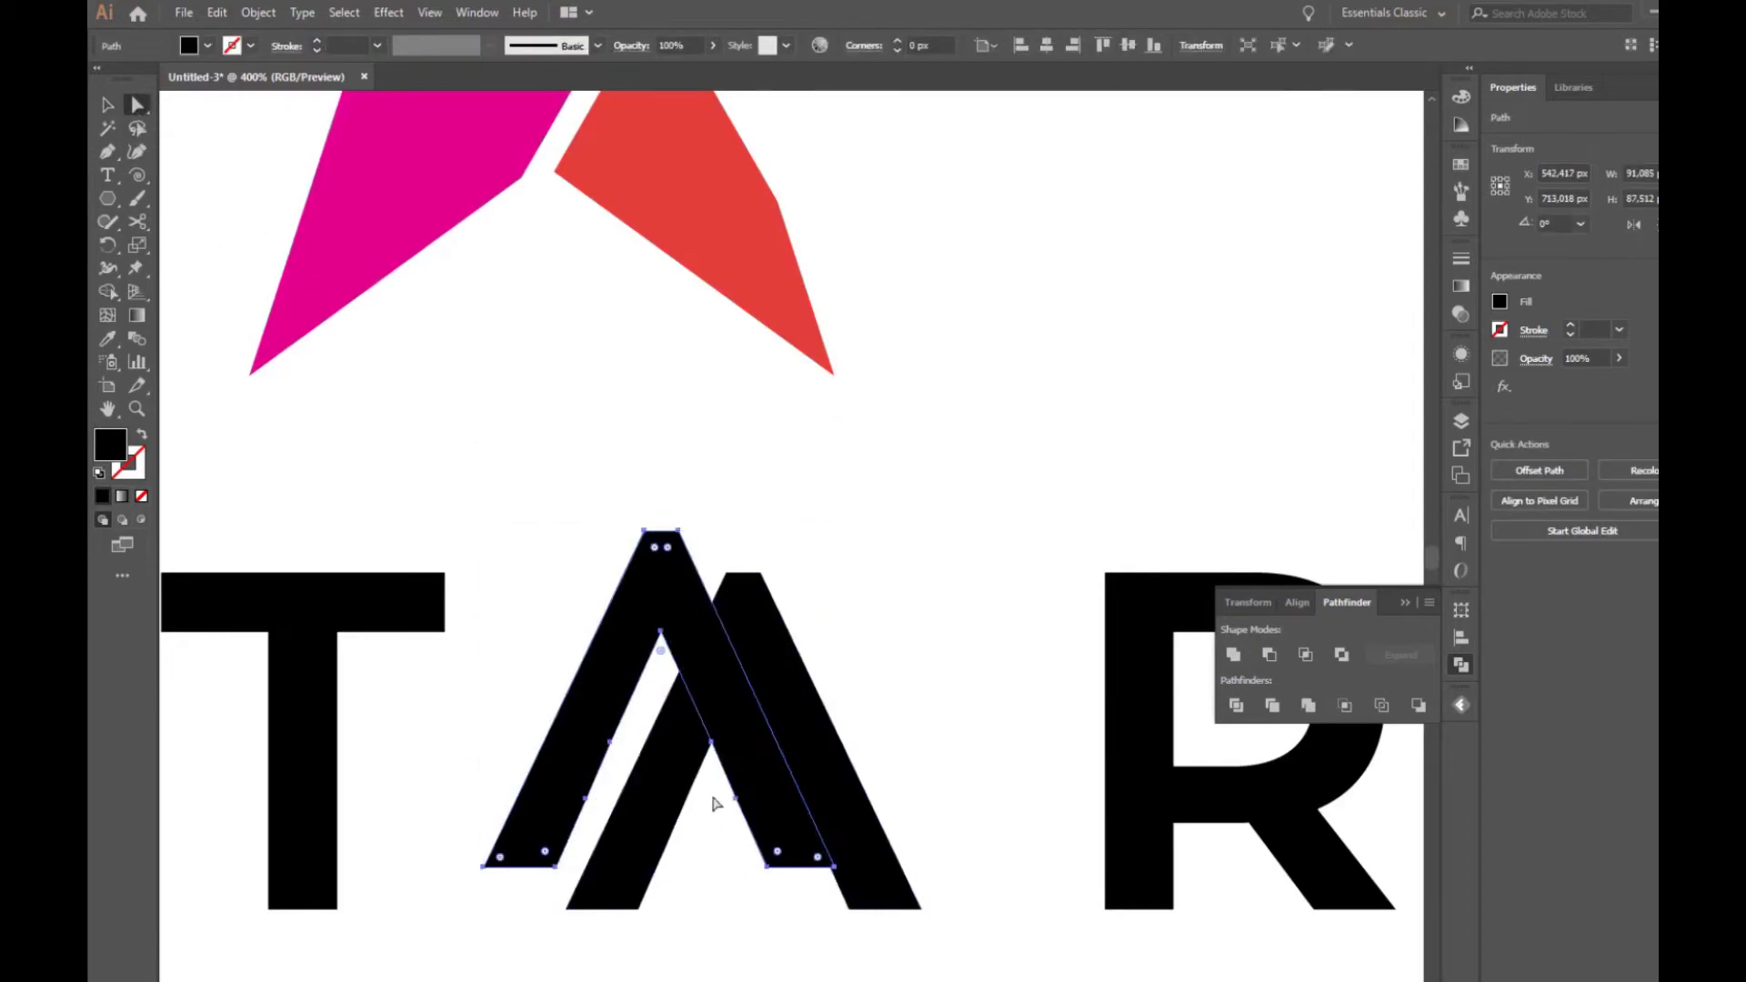
left_click(767, 867)
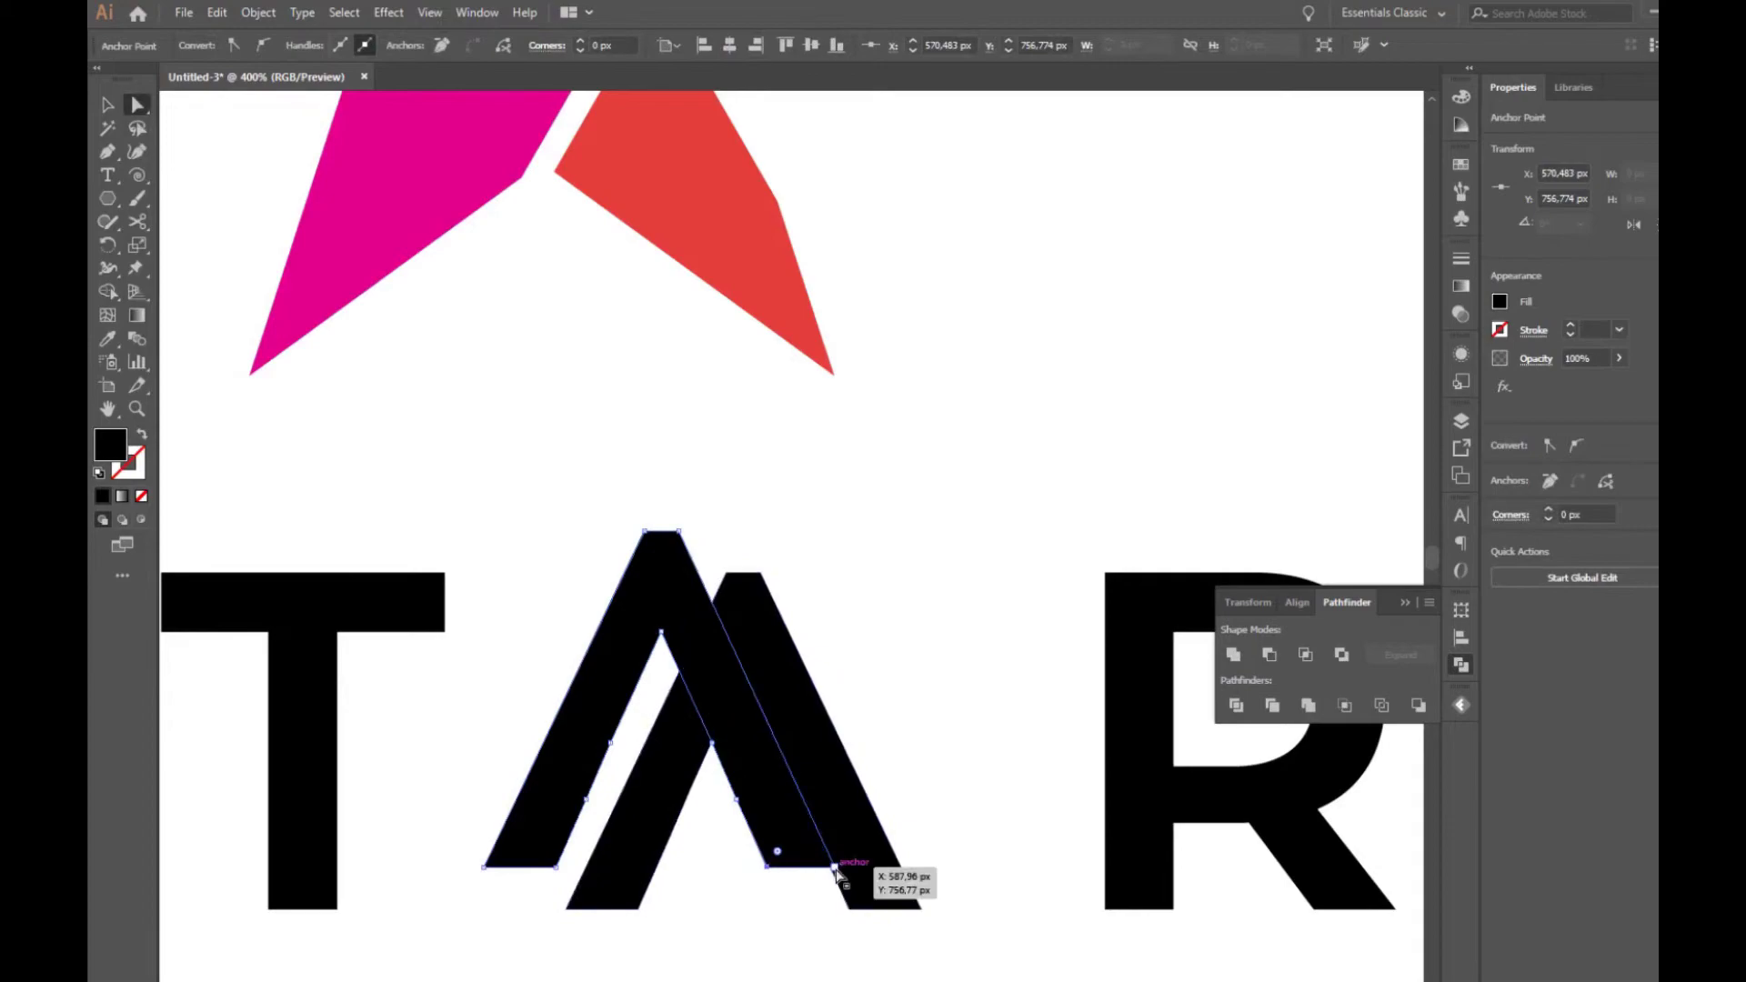
left_click(834, 867, "shift")
left_click_drag(834, 867, 864, 934)
left_click(107, 106)
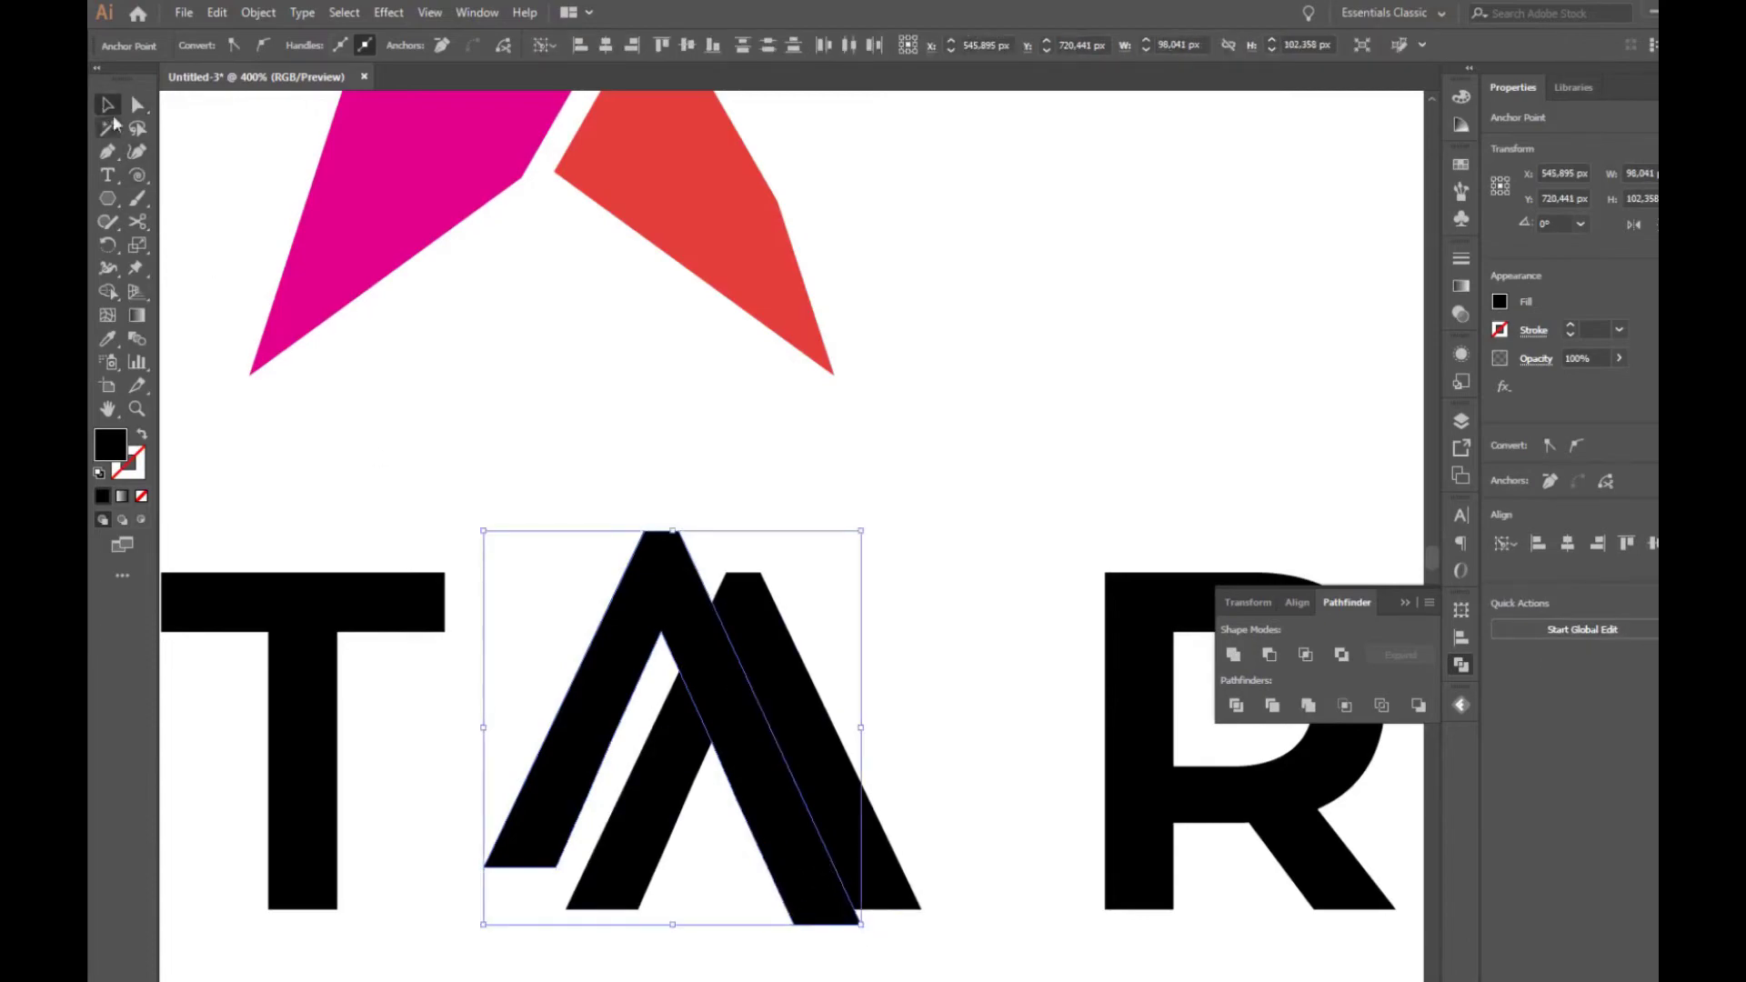
left_click_drag(573, 515, 805, 718)
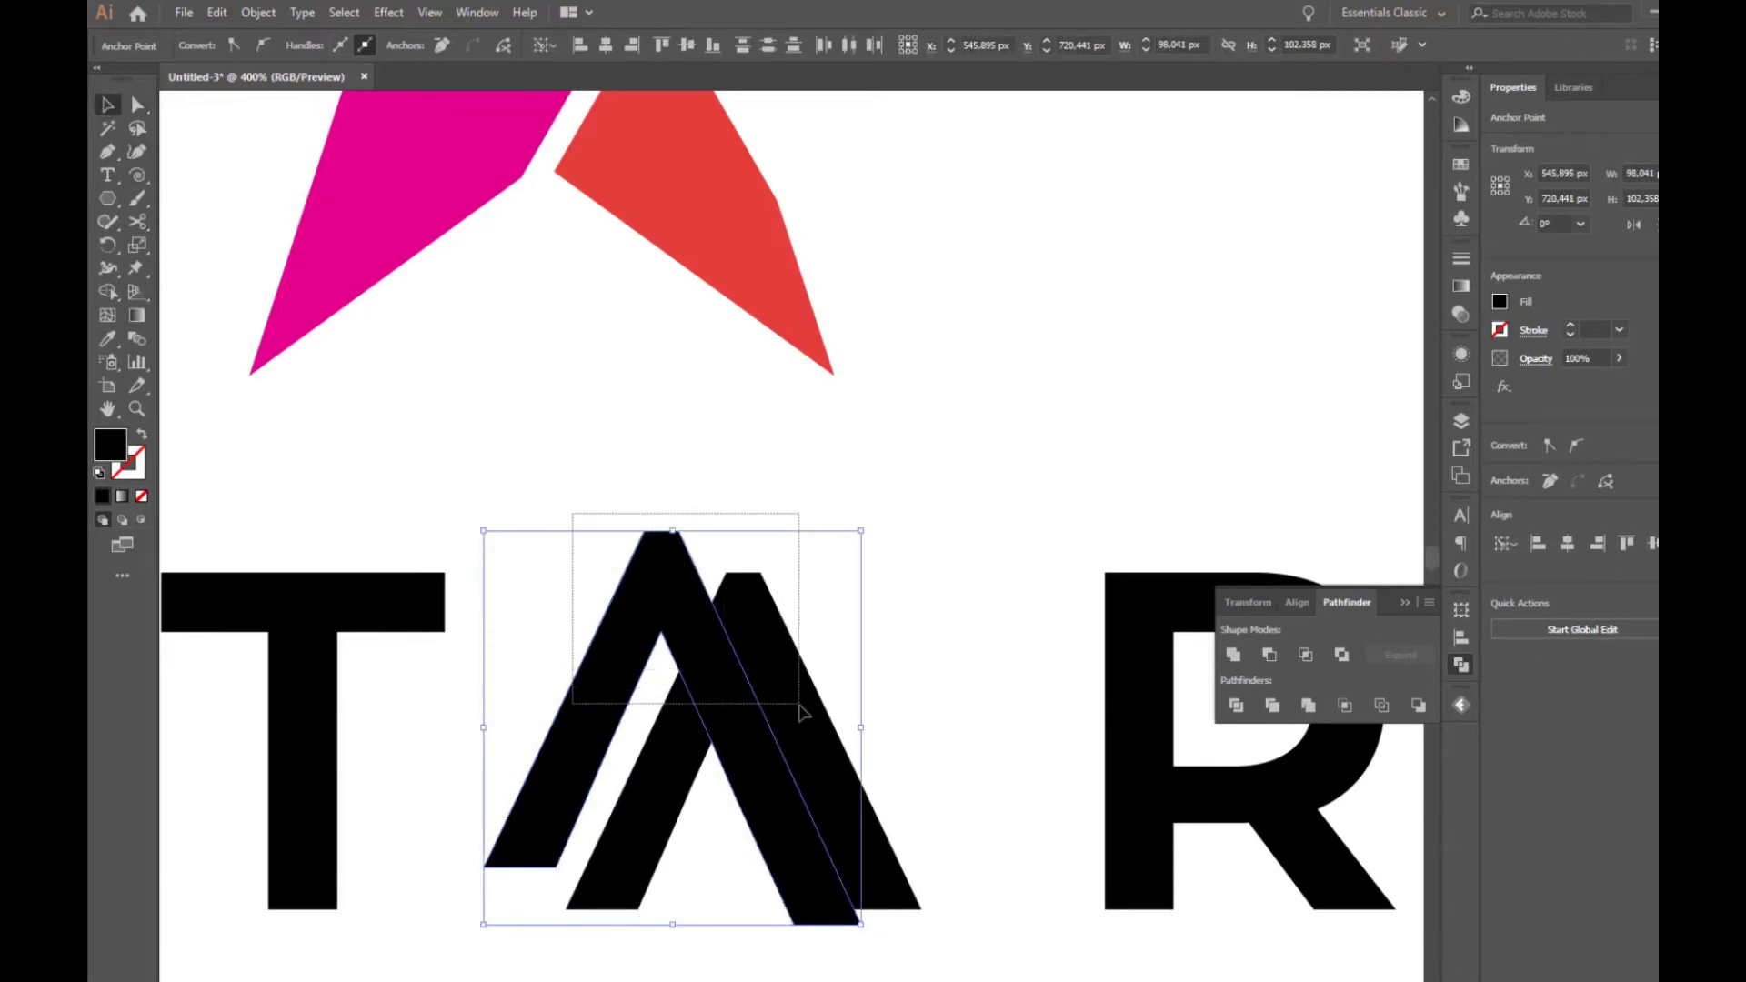
left_click(1271, 655)
left_click(880, 725)
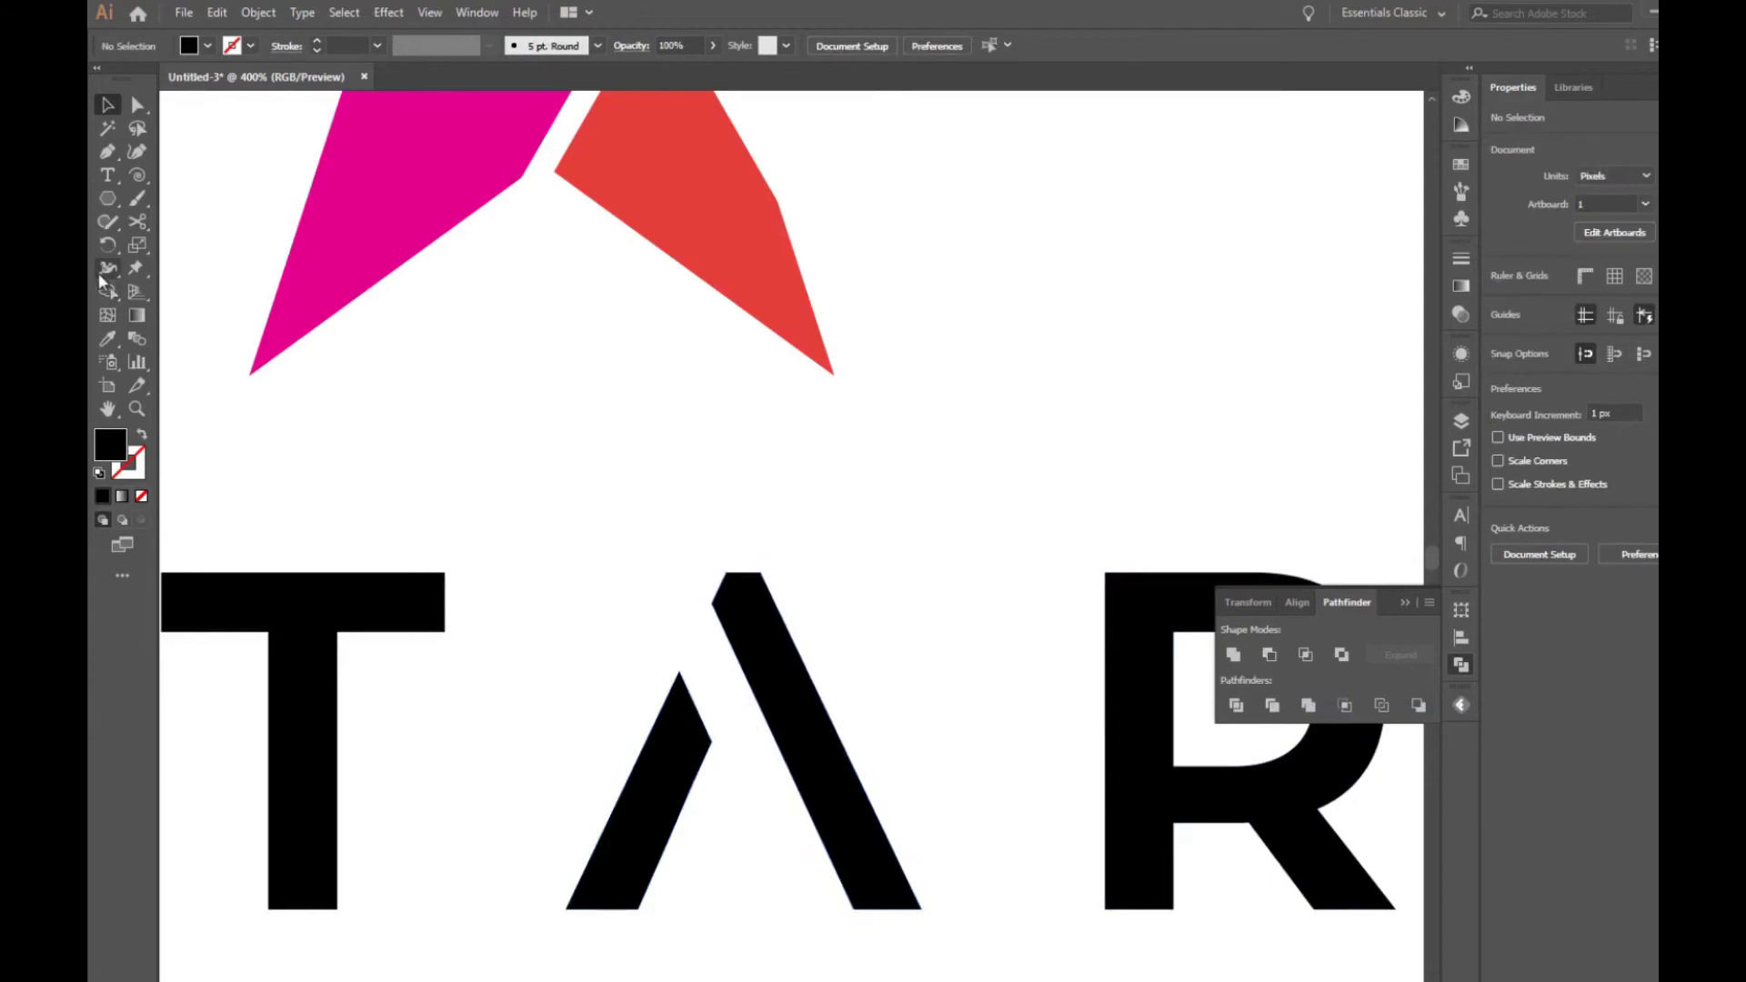
Divide the A with Pathfinder and ungroup the resulting pieces.
key("ctrl+0")
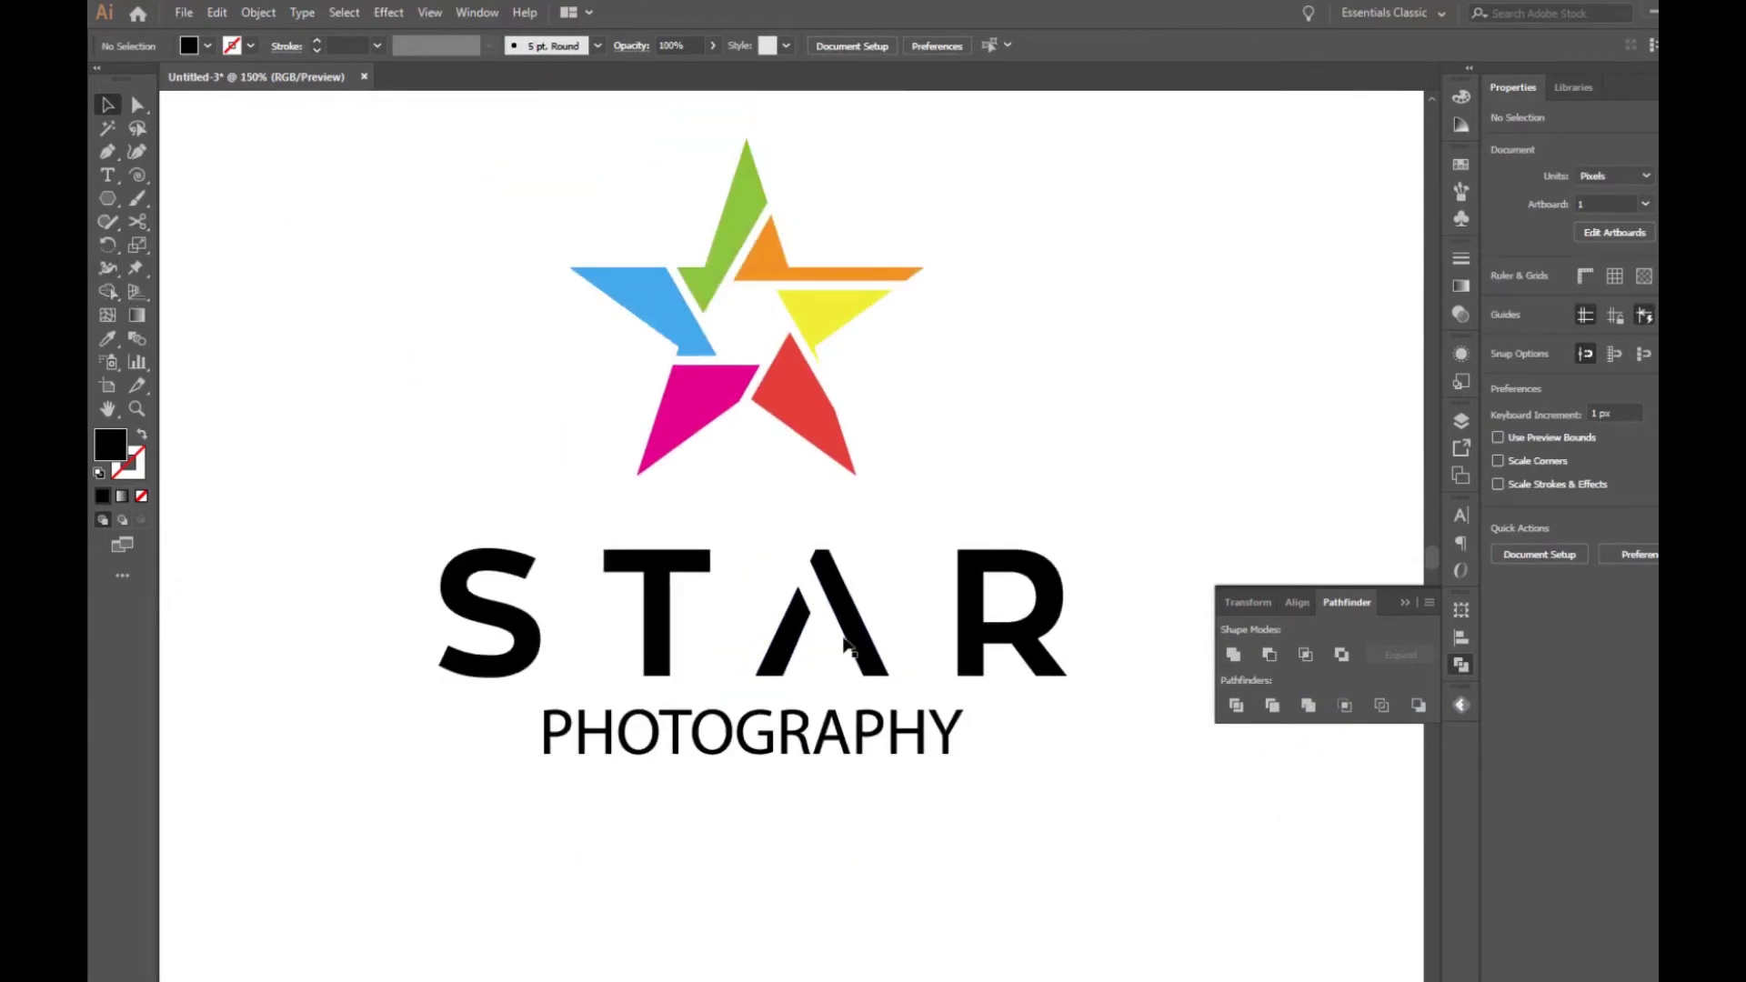
left_click(855, 641)
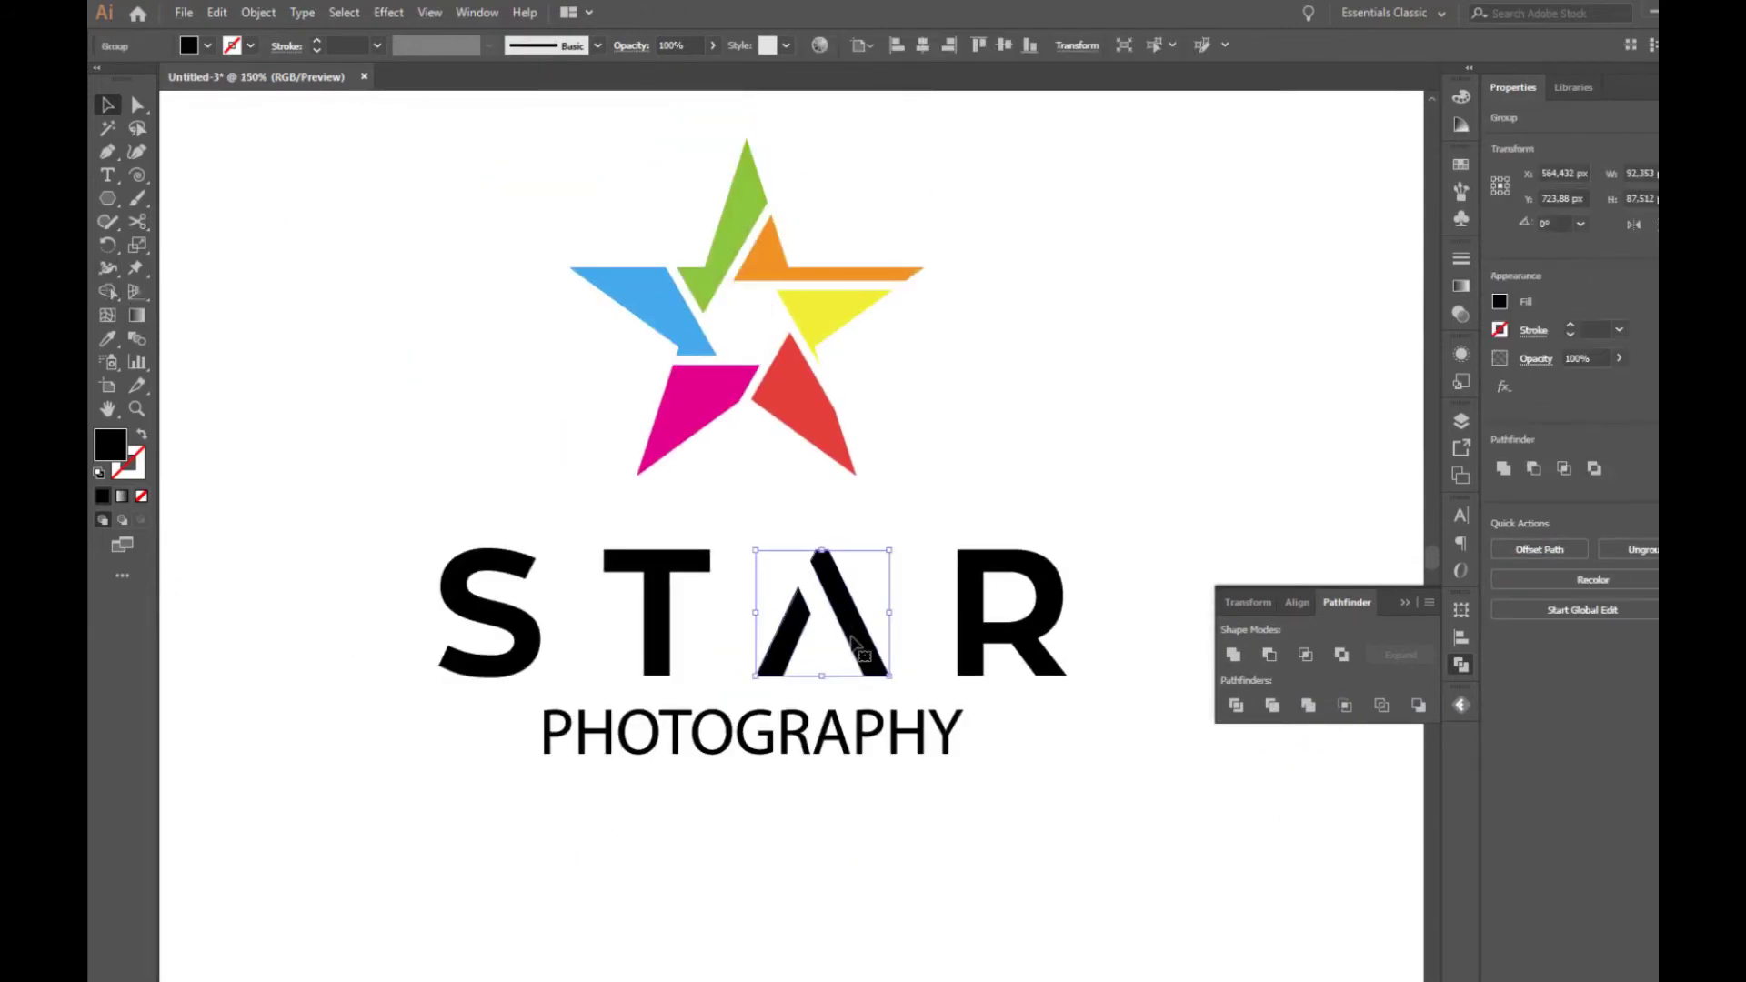
left_click(1237, 707)
right_click(850, 637)
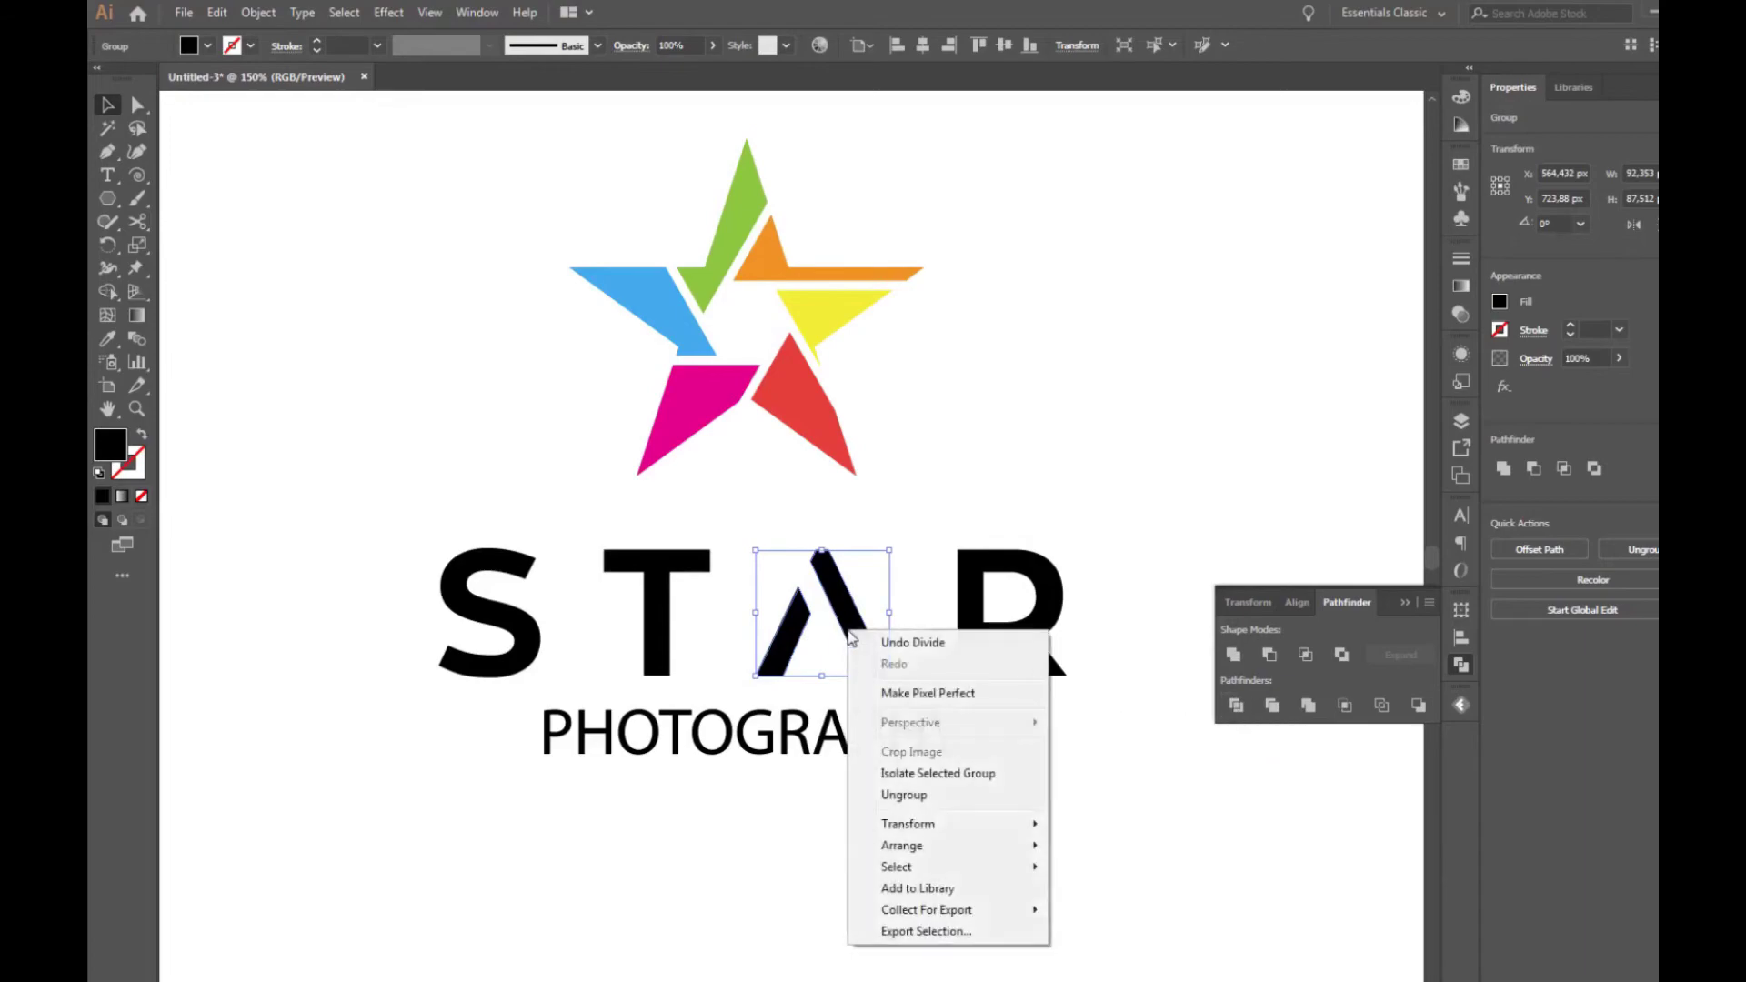
left_click(904, 794)
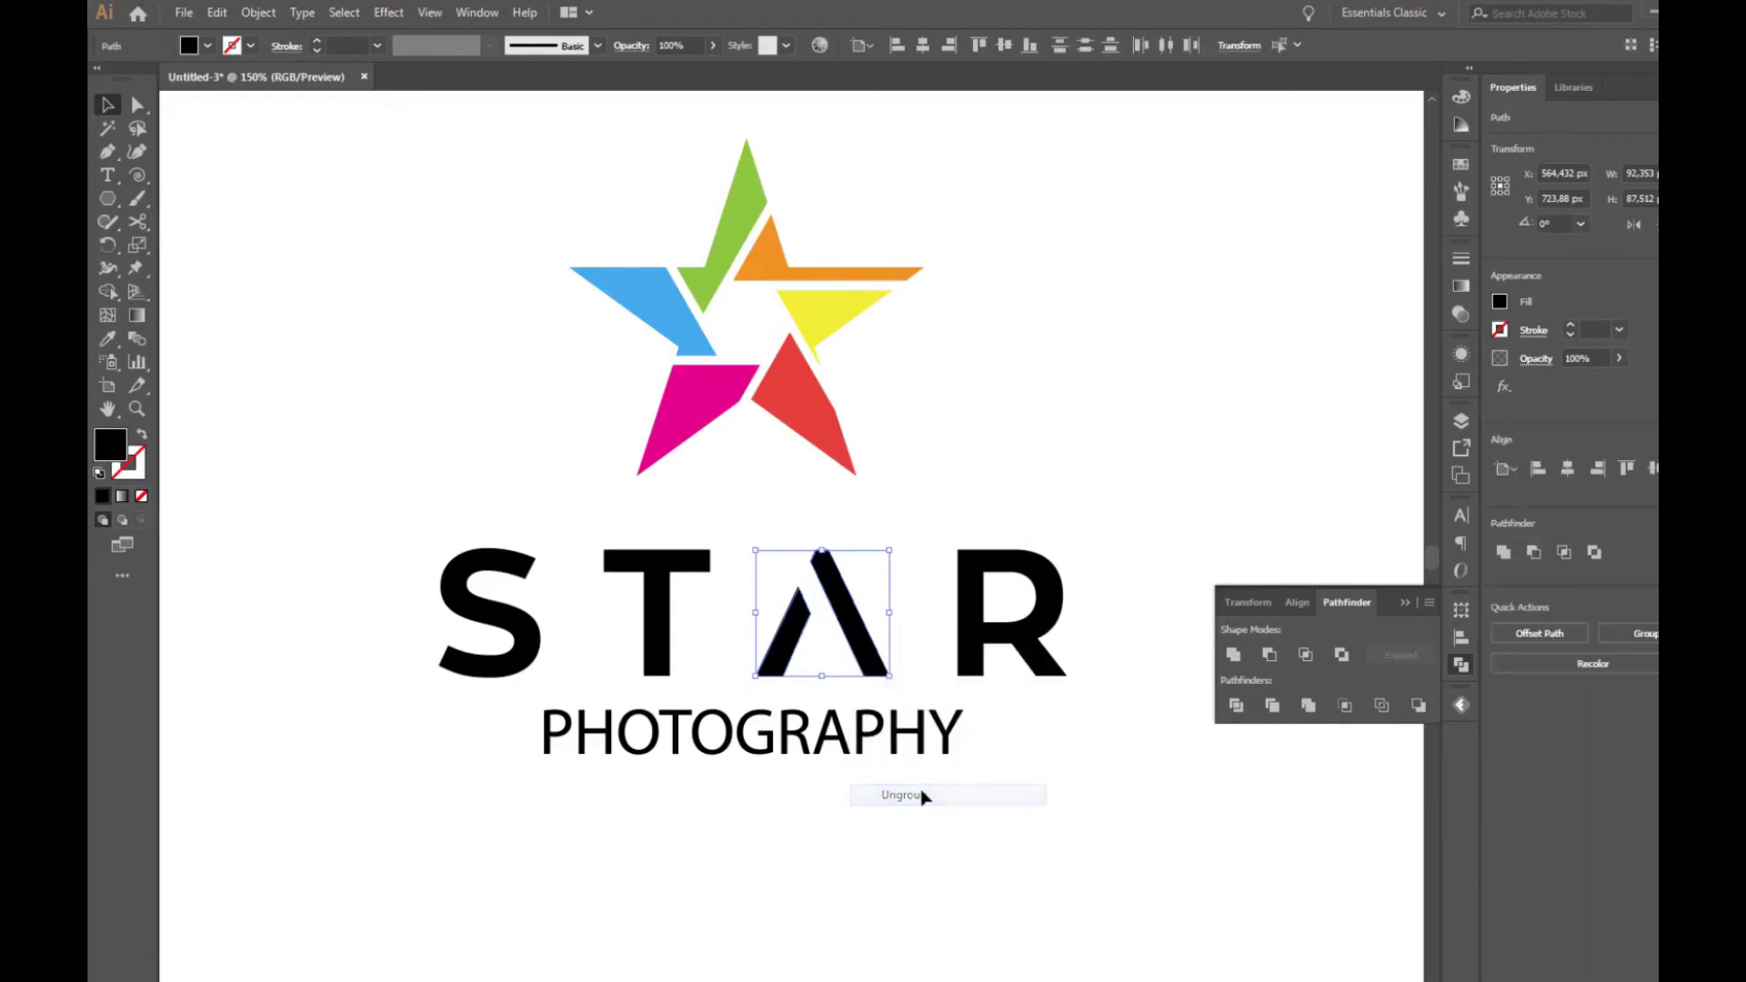
Eyedrop the star's light blue onto the A's left leg.
left_click(796, 645)
left_click(107, 338)
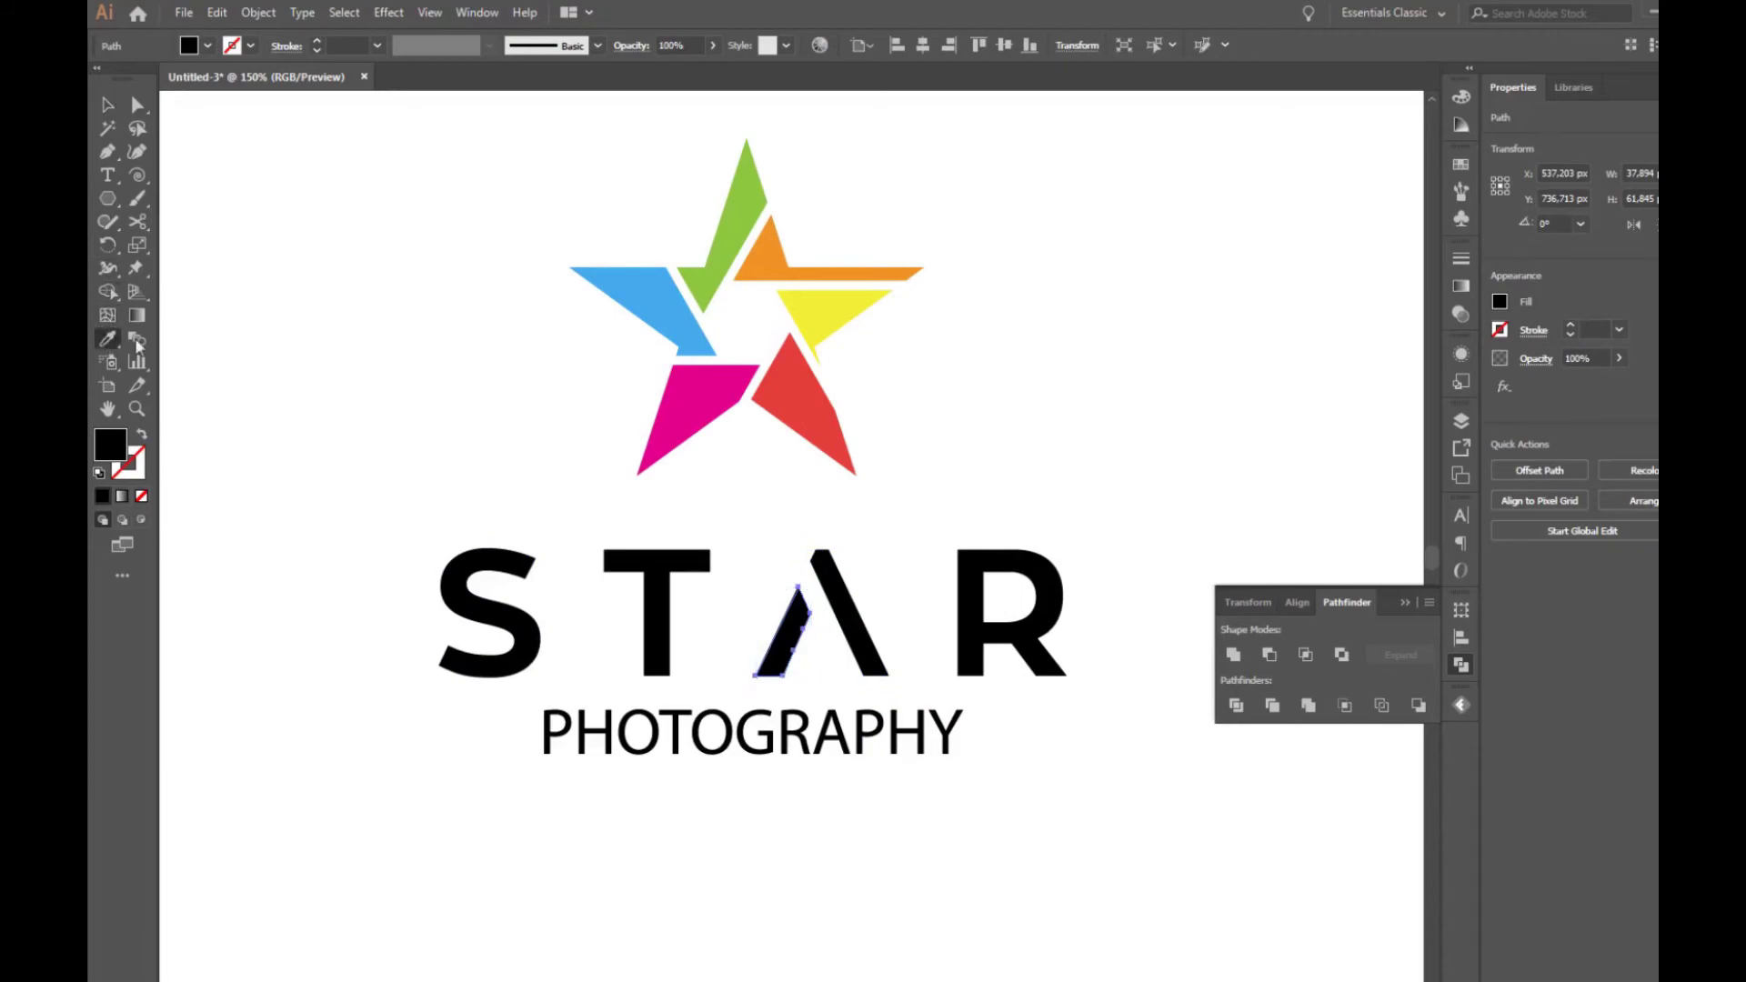
left_click(641, 304)
left_click(105, 107)
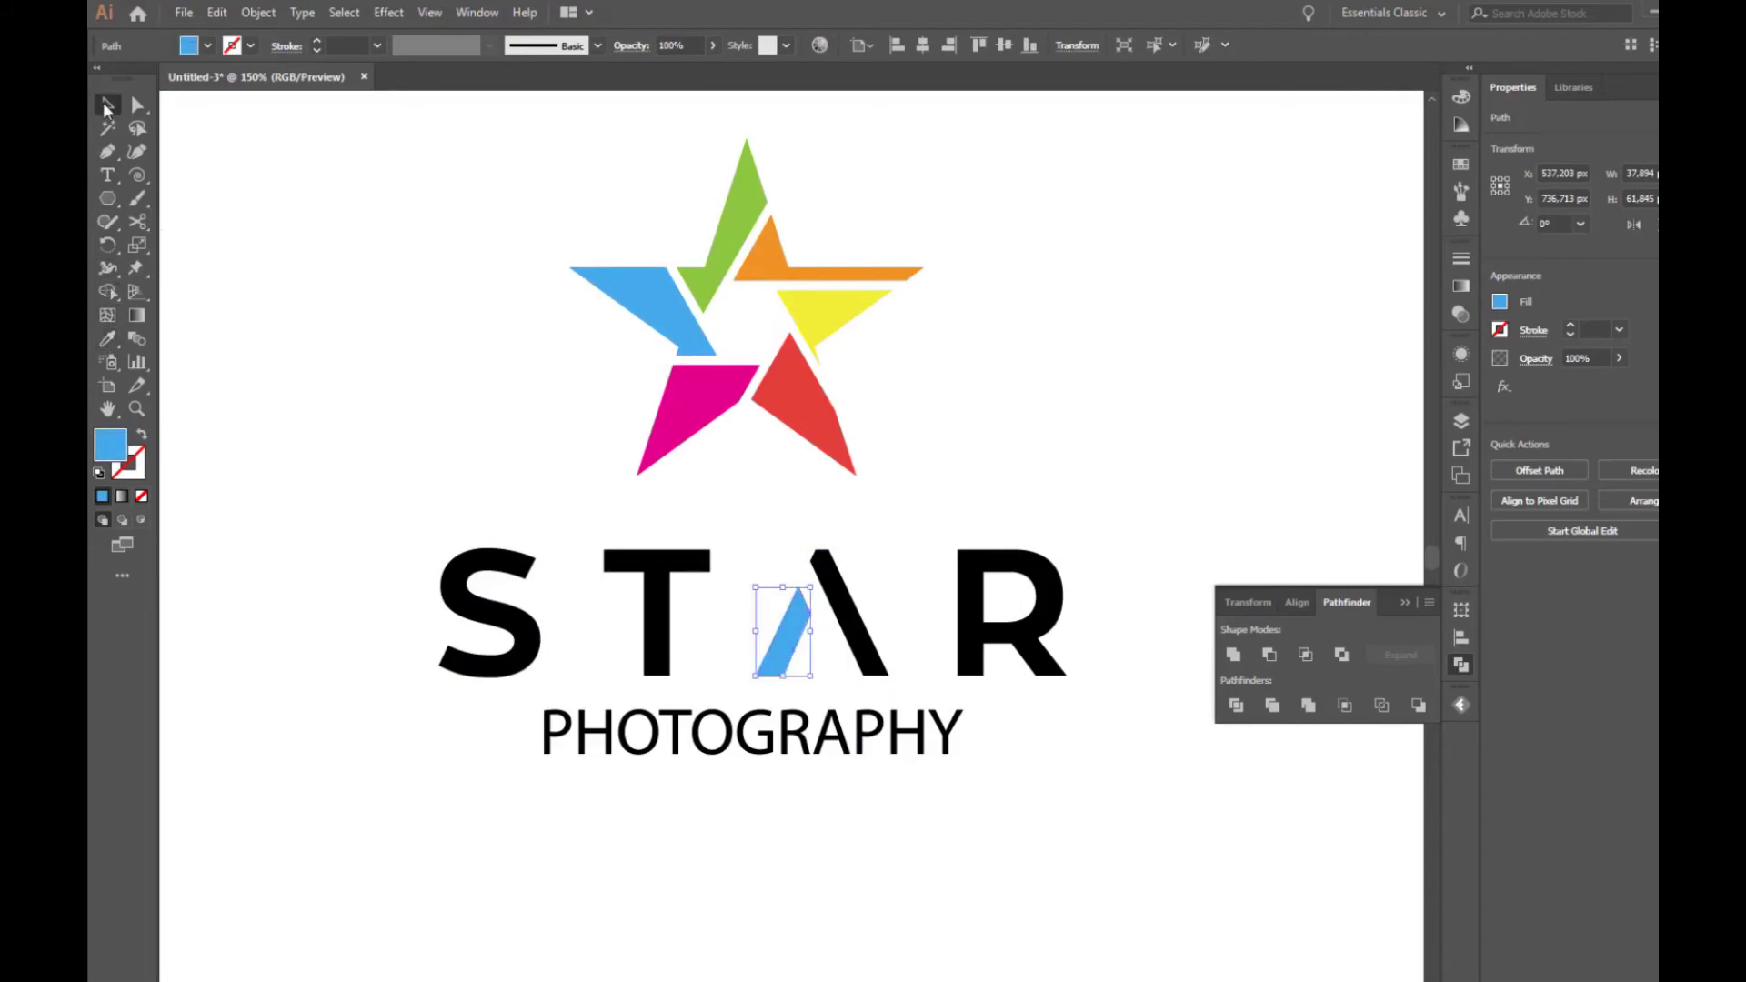
Group all the STAR letters together.
left_click_drag(377, 614, 1080, 619)
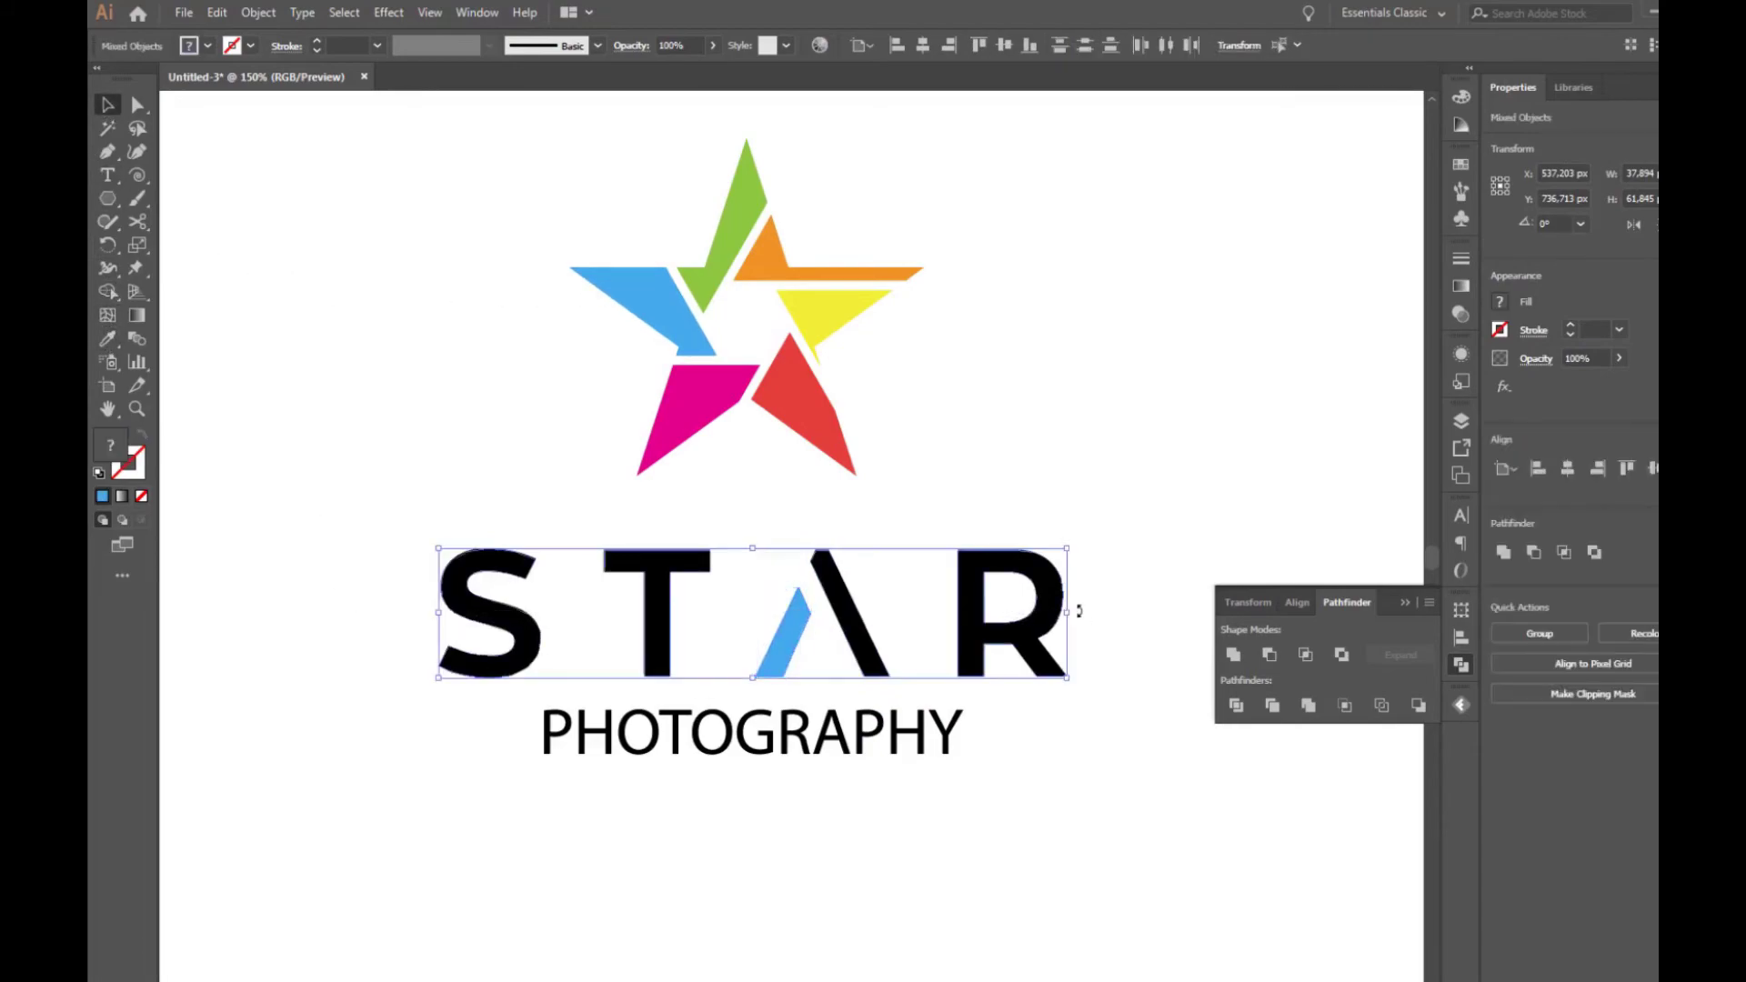
left_click(259, 12)
left_click(273, 81)
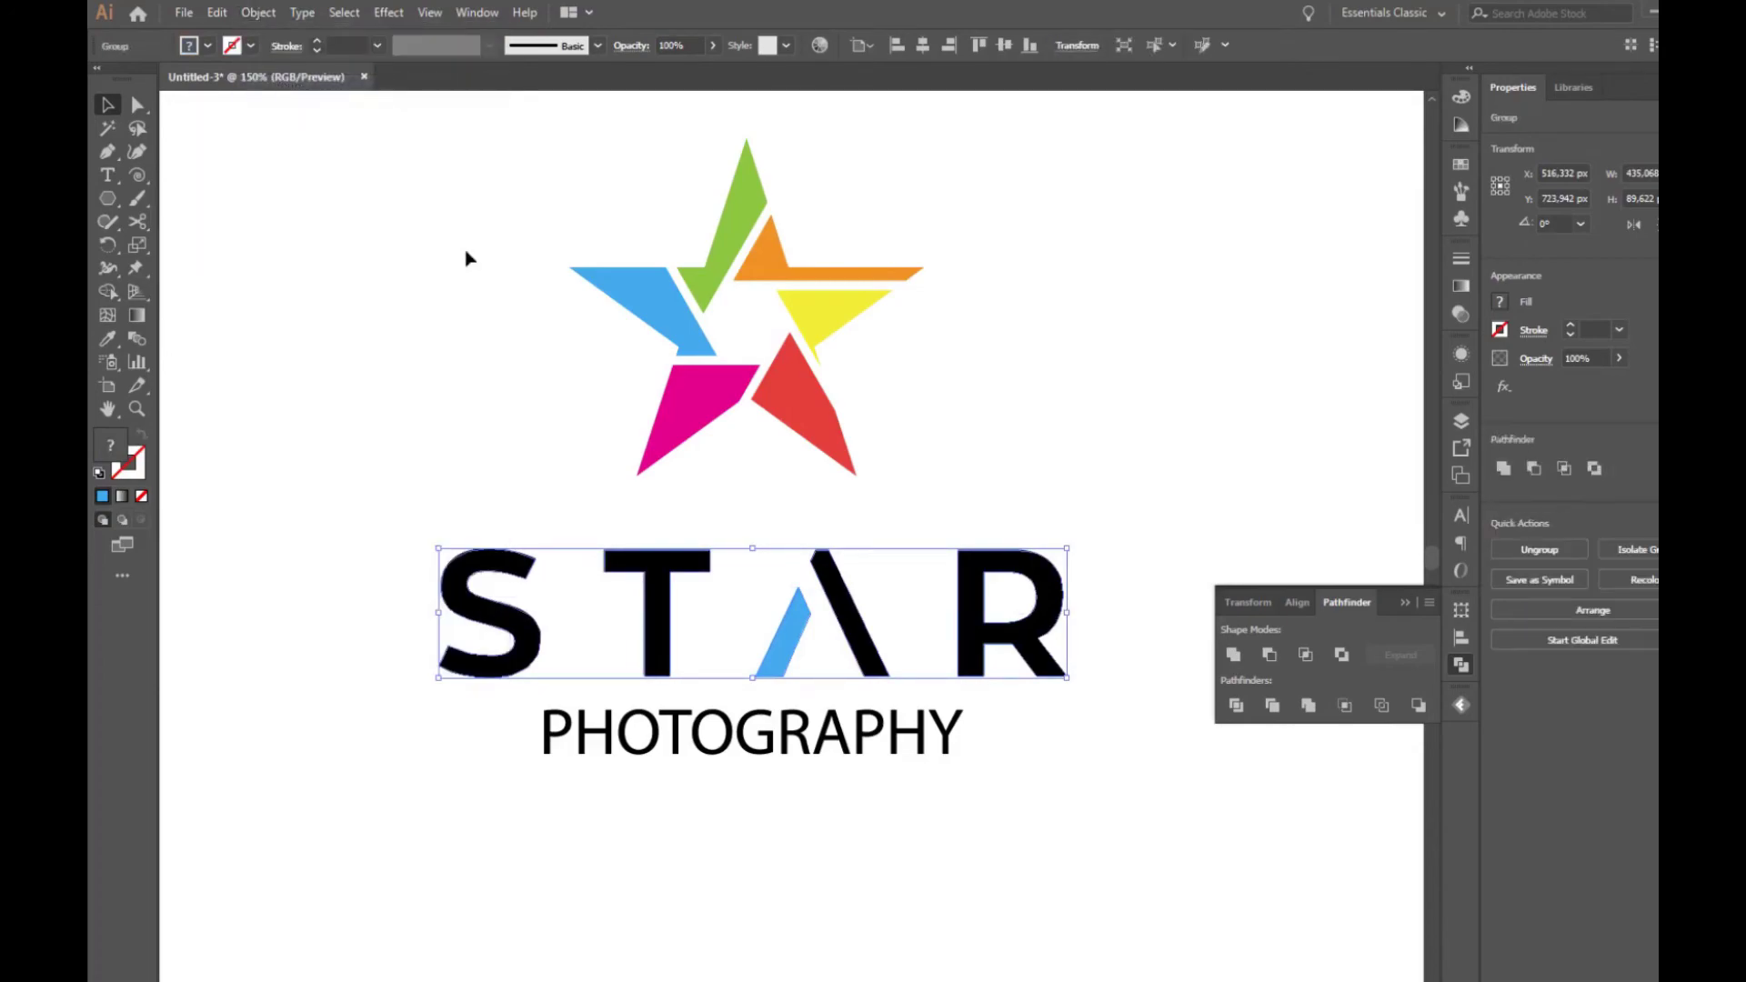
left_click(1406, 602)
Select STAR and PHOTOGRAPHY together and scale the lettering down beneath the star.
left_click(1194, 698)
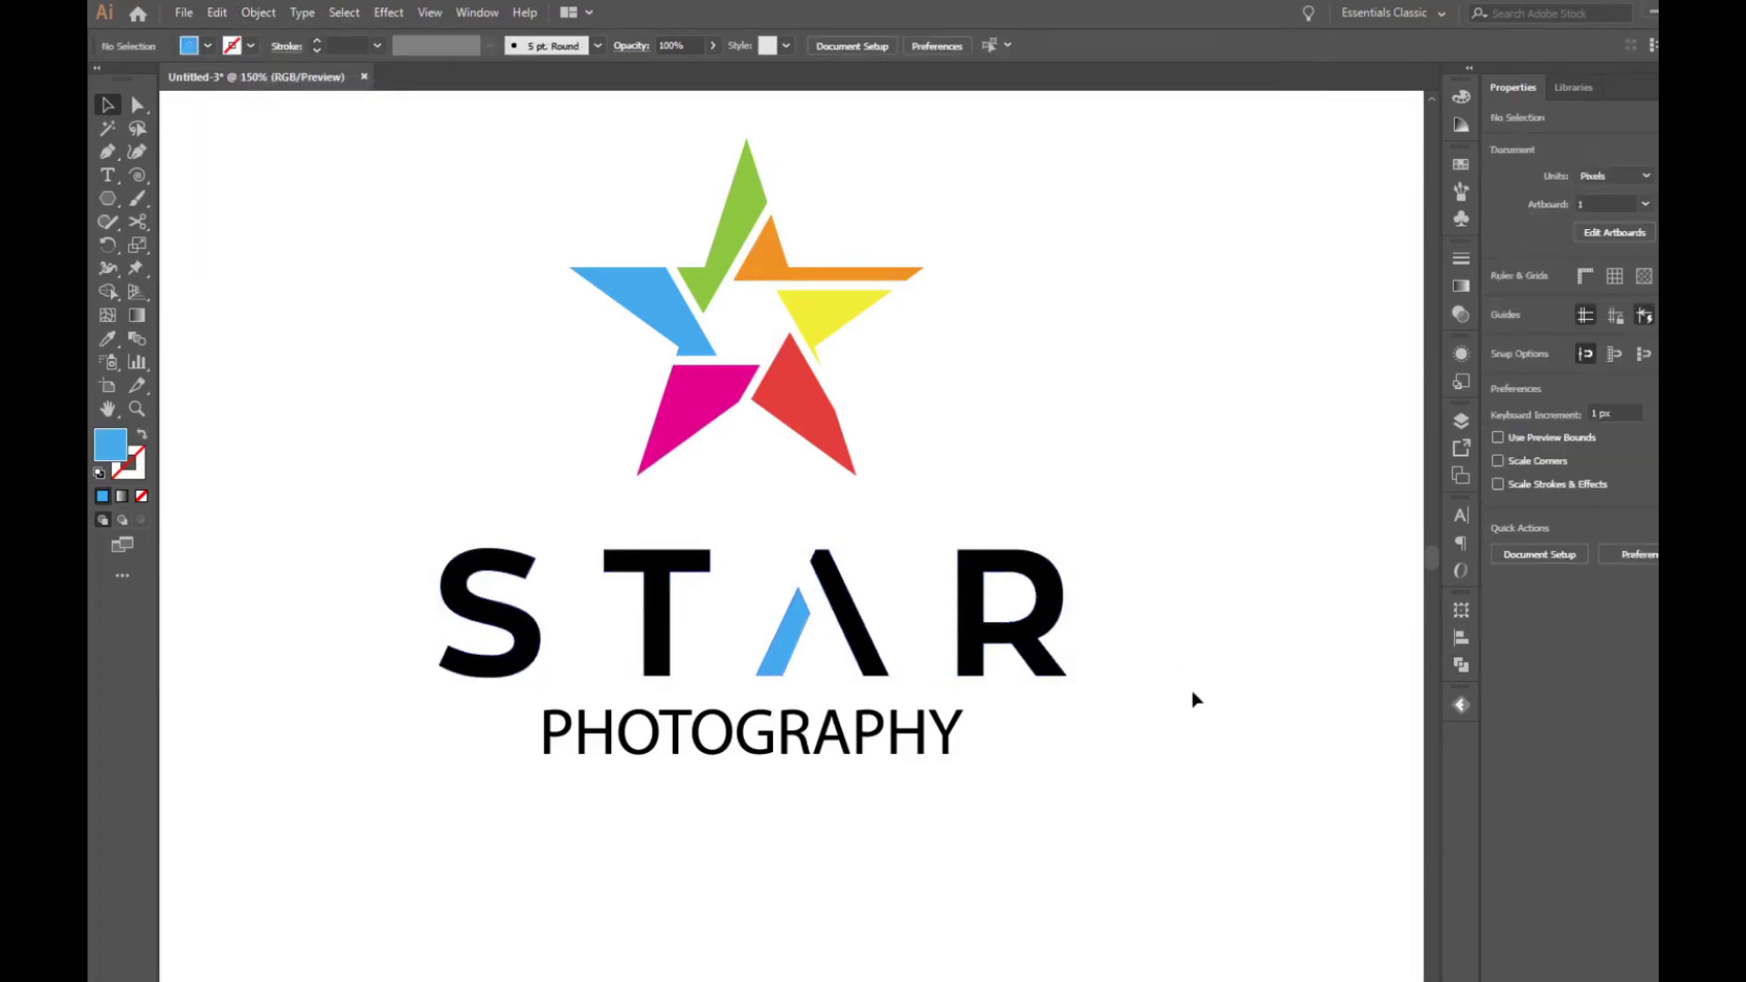
mouse_move(398, 578)
left_mouse_down()
mouse_move(1064, 807)
mouse_move(969, 727)
left_mouse_up()
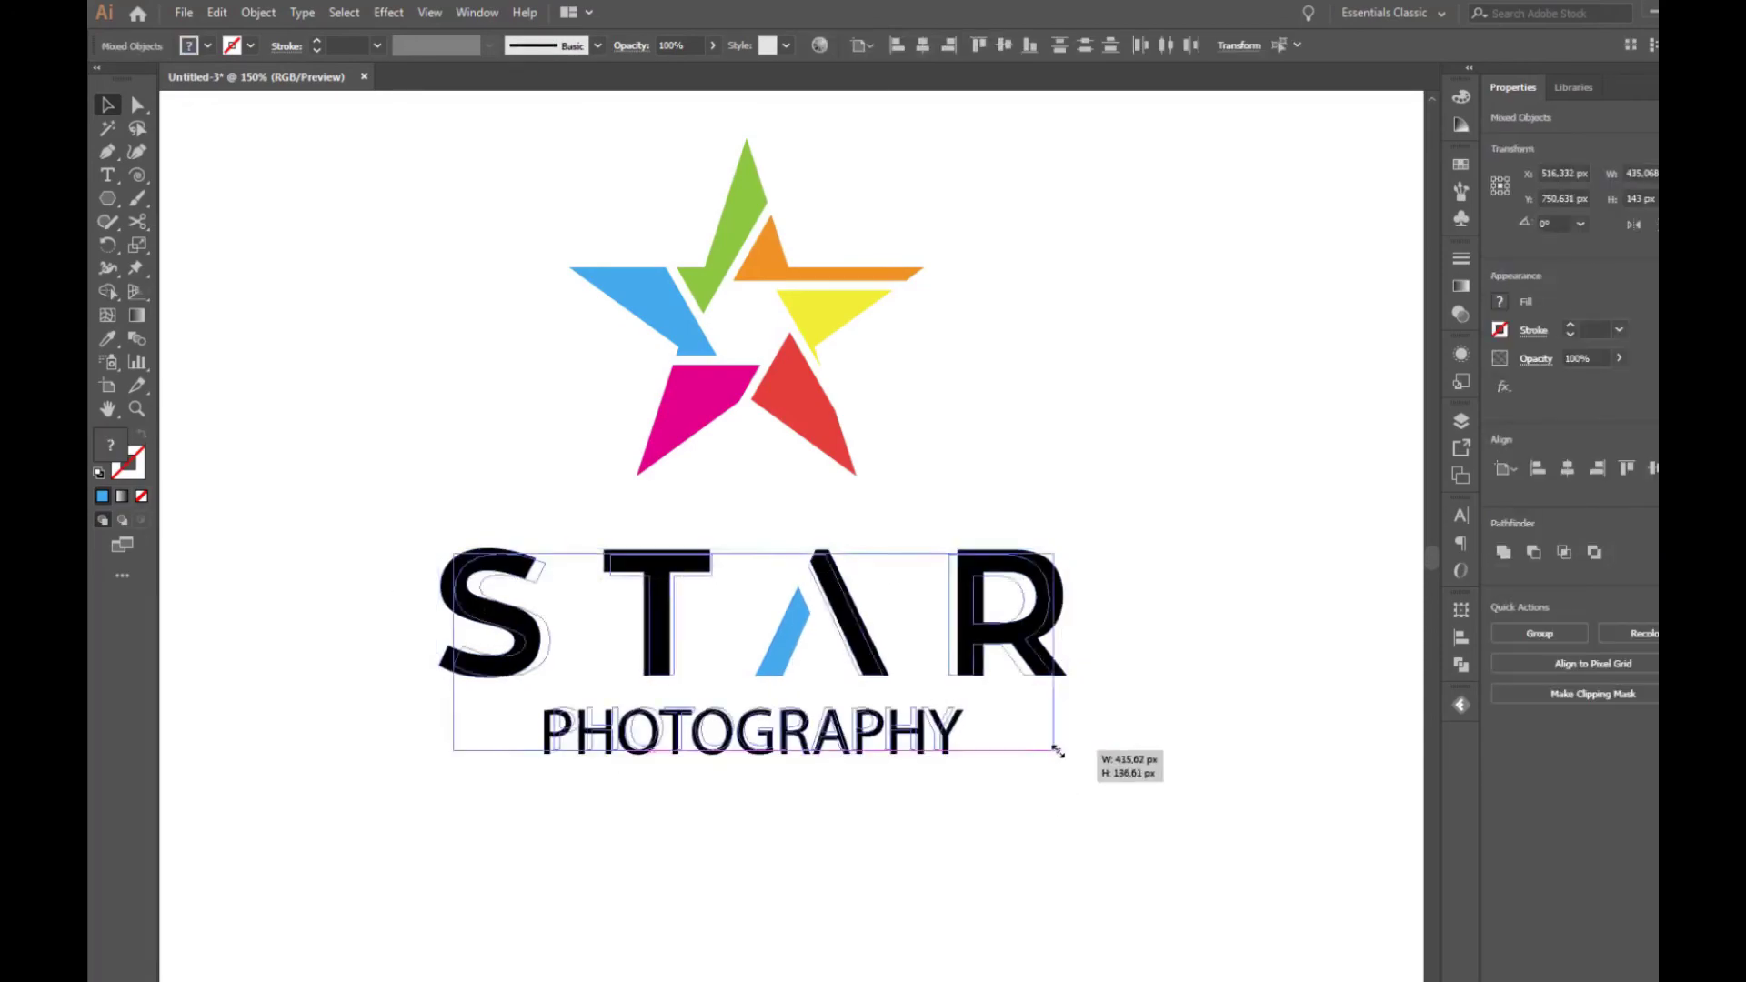
left_click(1136, 694)
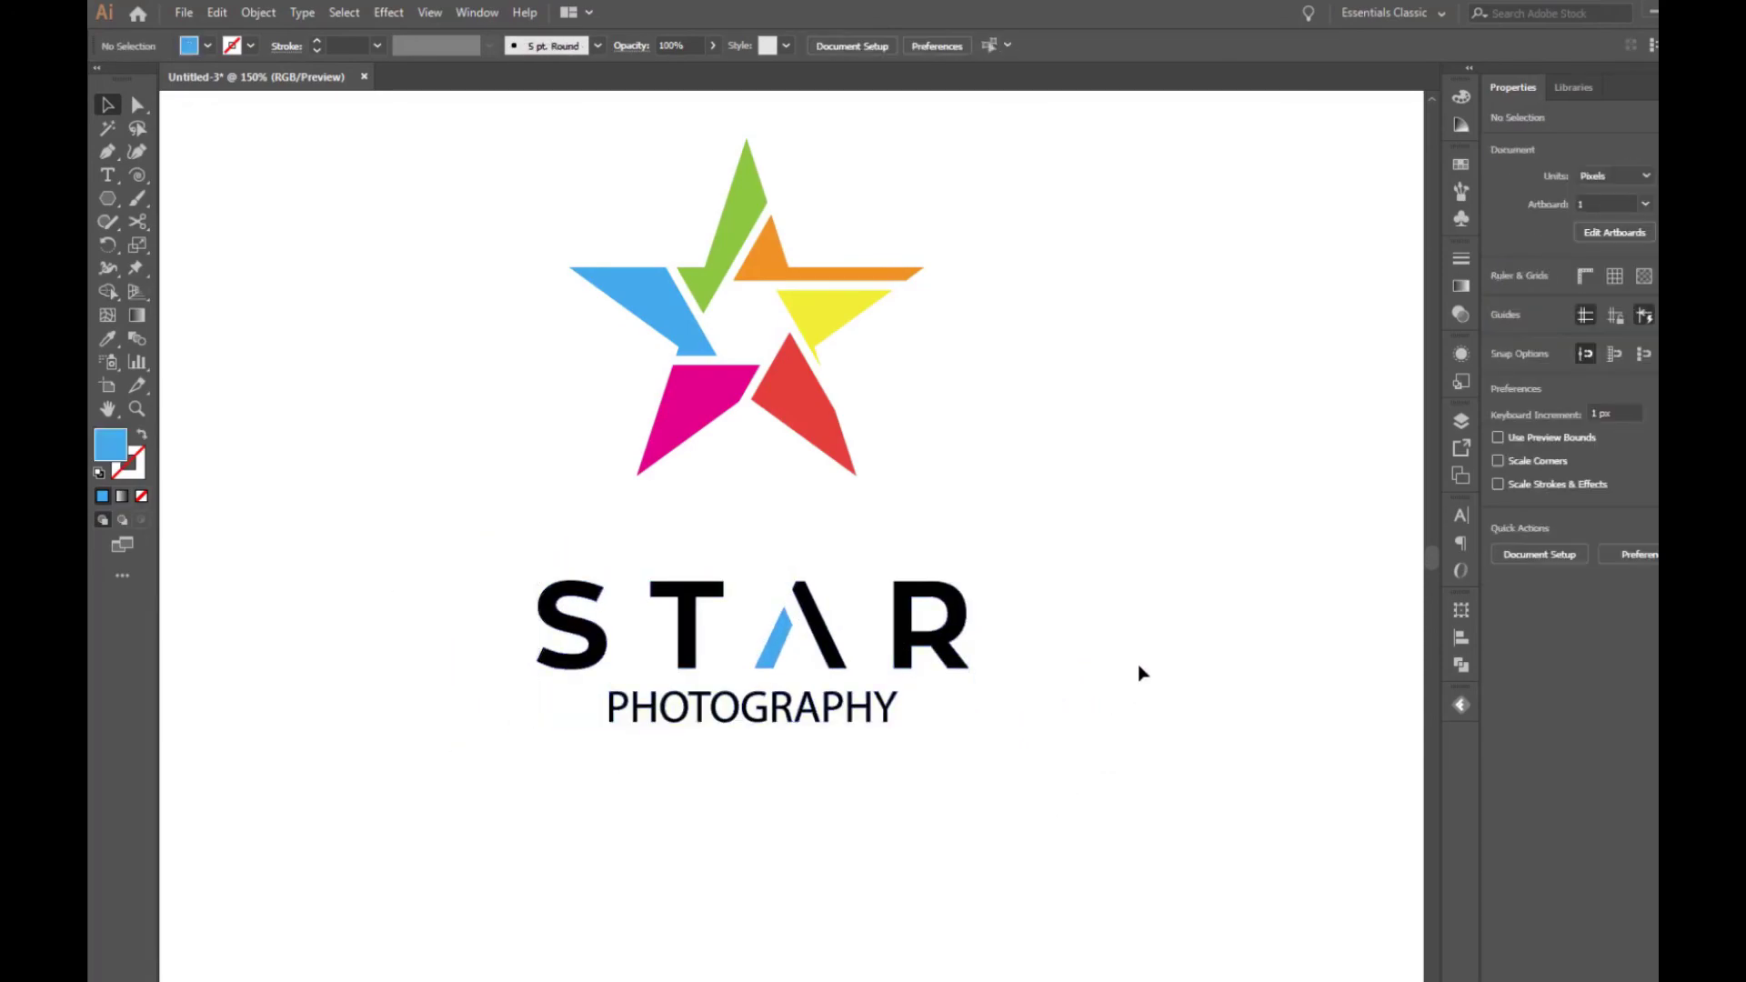
scroll(1138, 664, "up", 1)
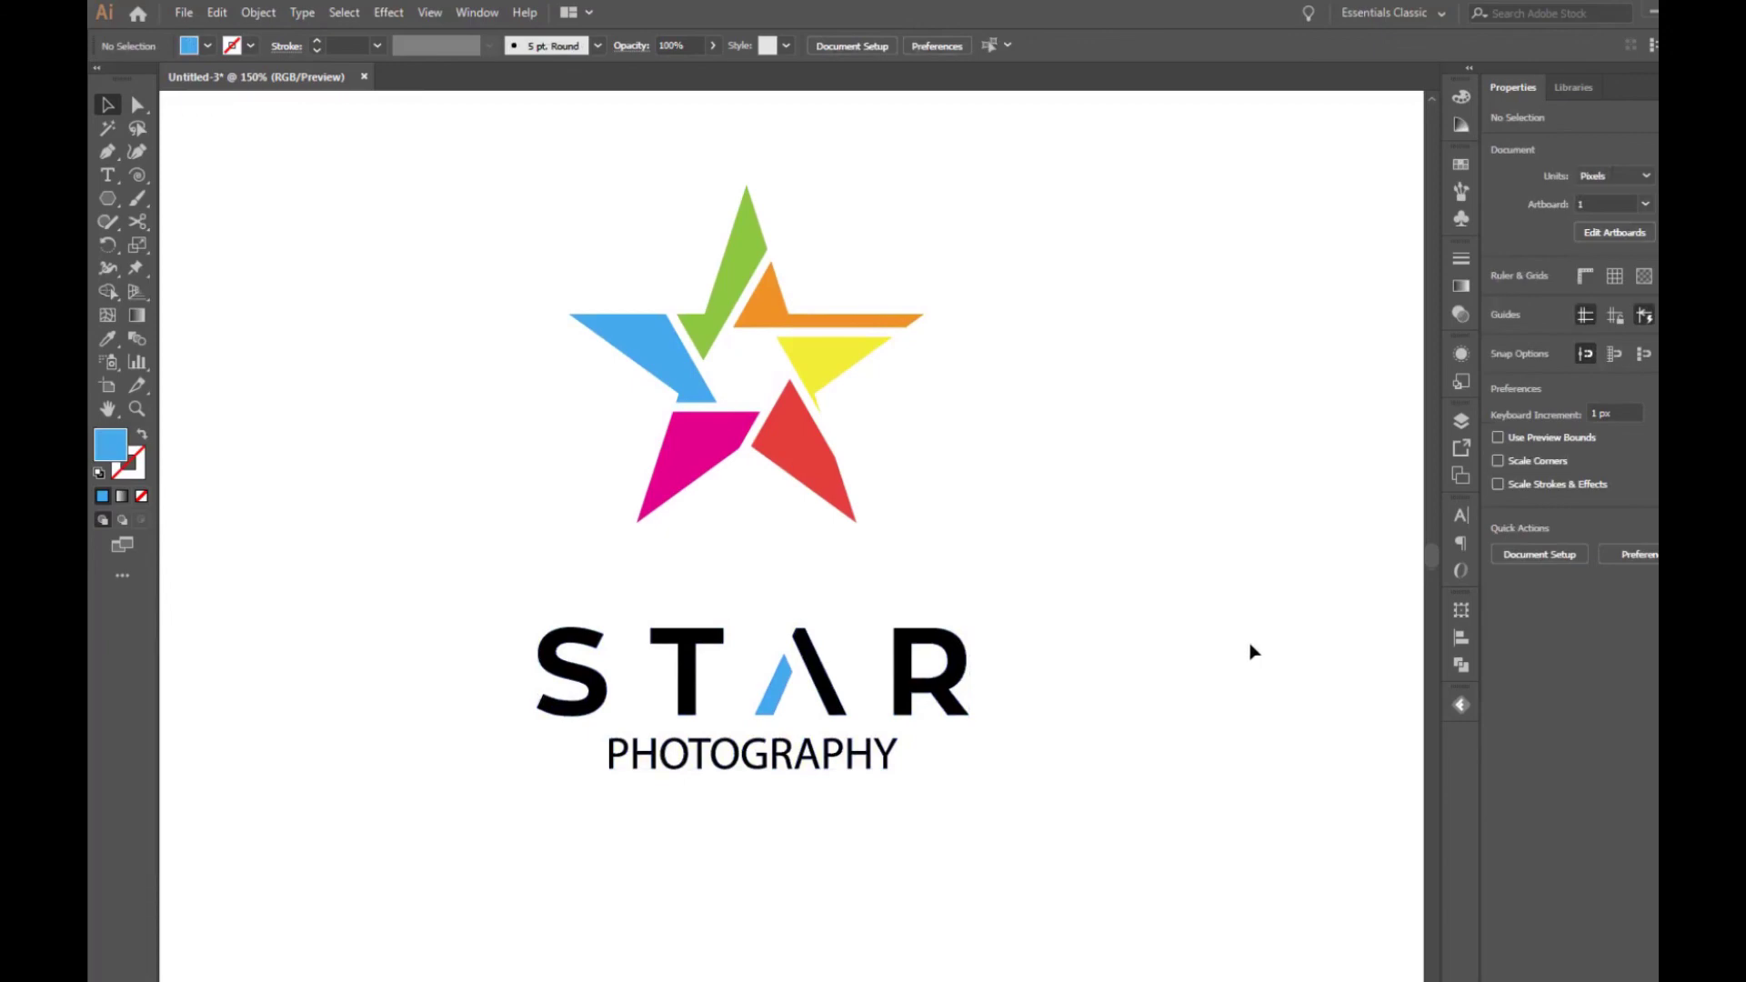